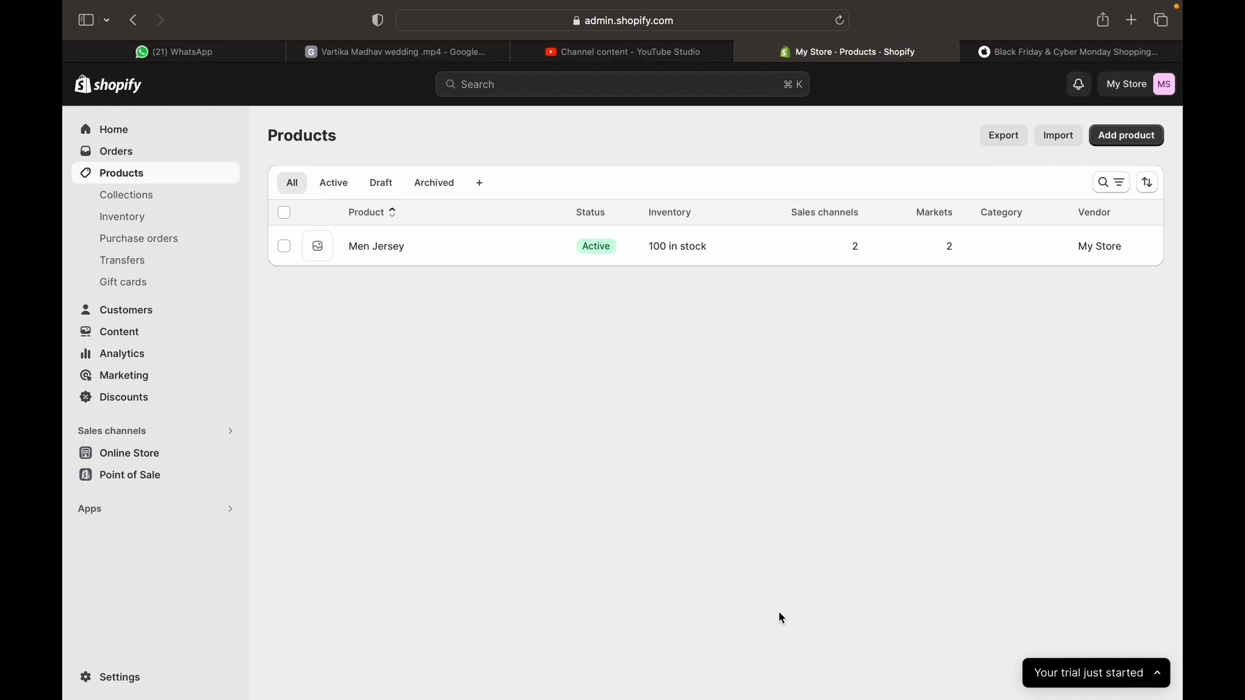
Go to the Collections list, where the World Cup 2023 collection holds 1 product
click(159, 207)
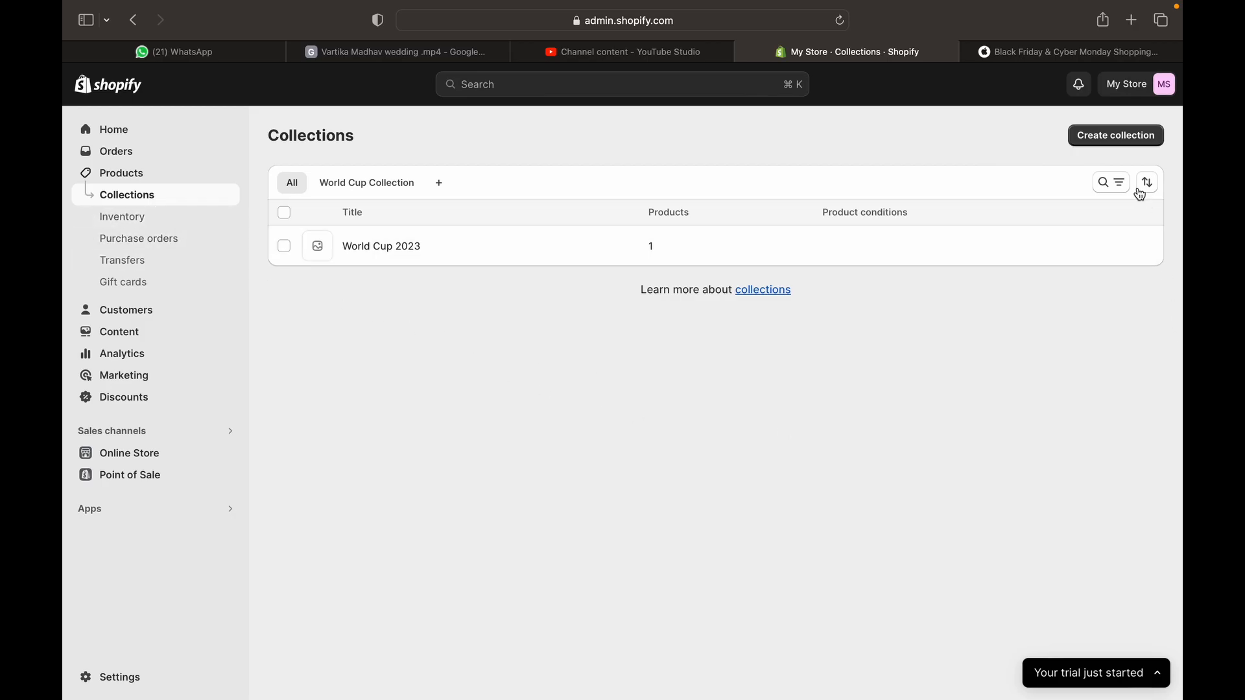
Start a new collection titled 'World Cup 2023' described as 'All merchandise related to ICC Men world cup 2023'
click(1114, 137)
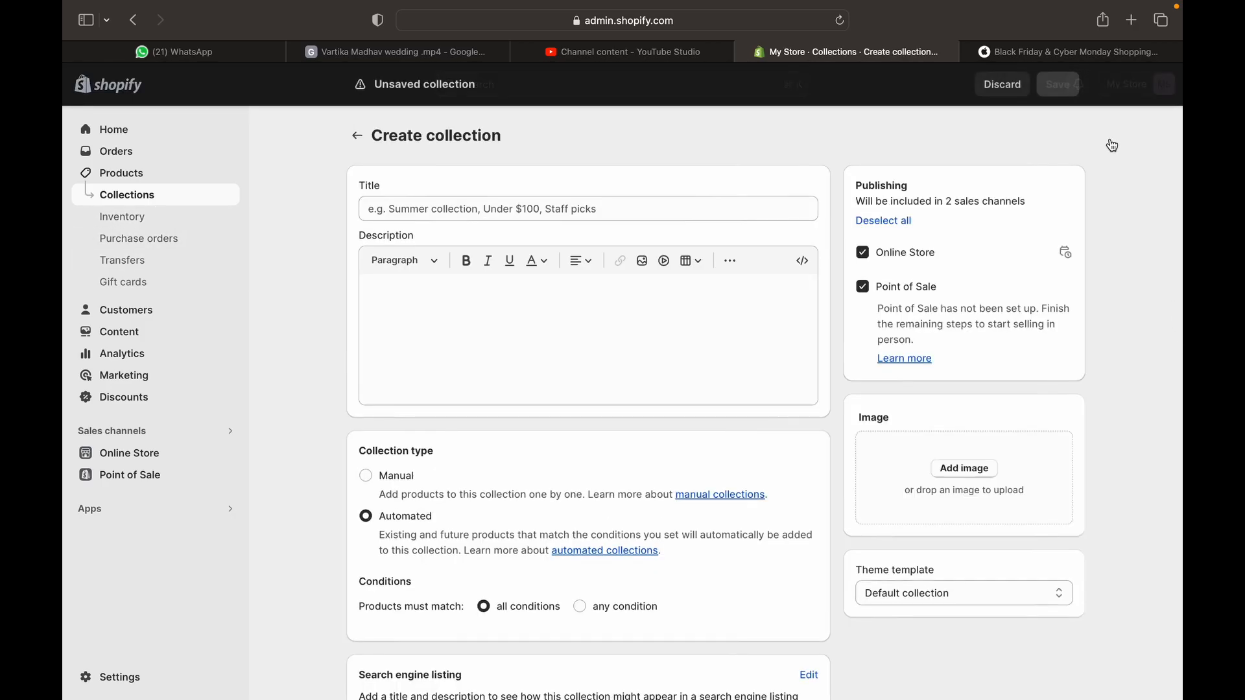
click(406, 211)
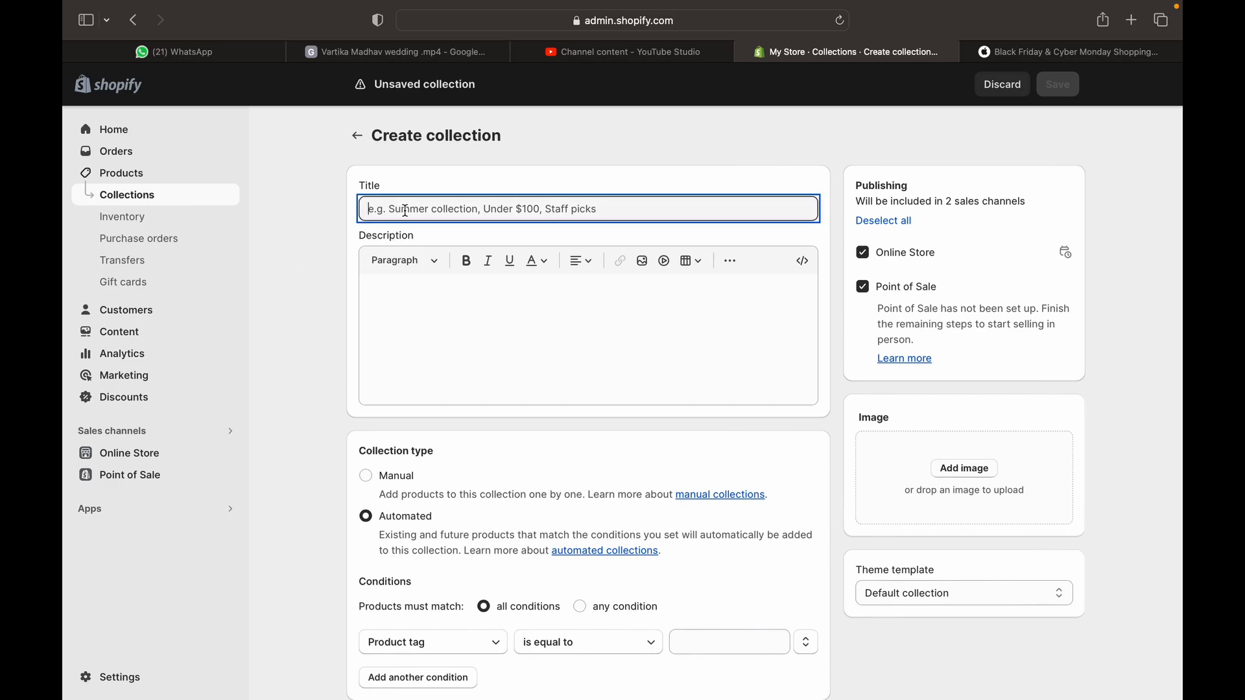
text(Wo)
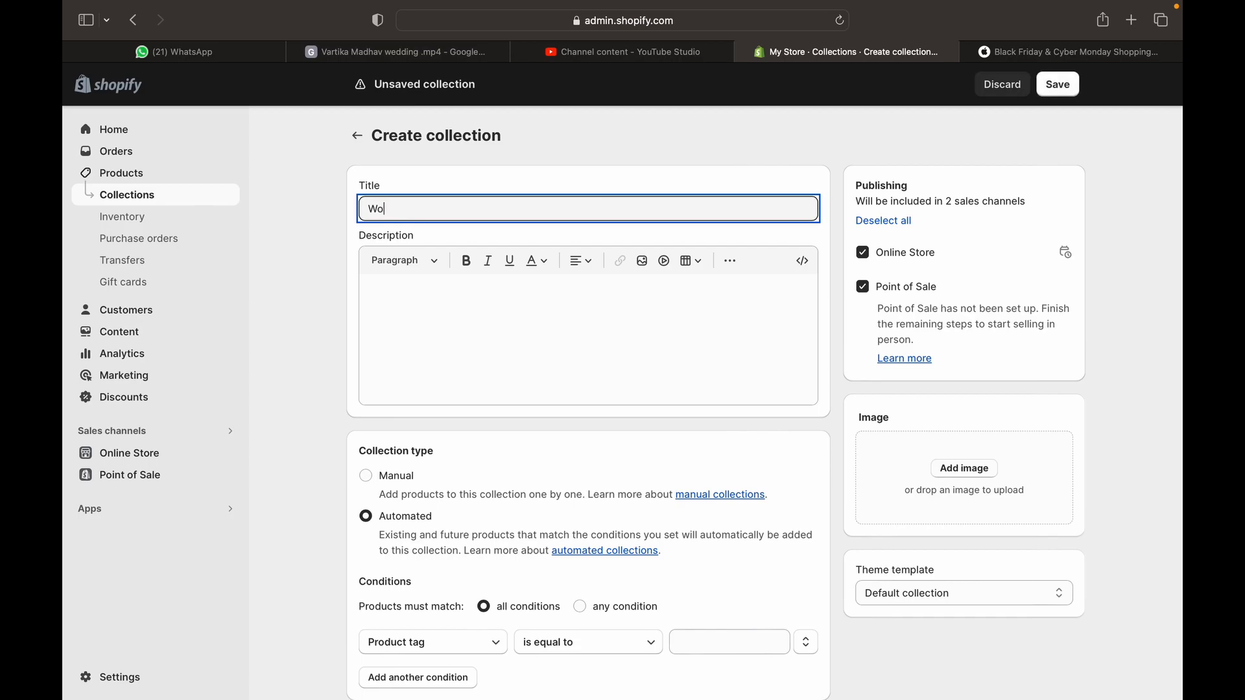
text(rld Cup 2023)
click(441, 323)
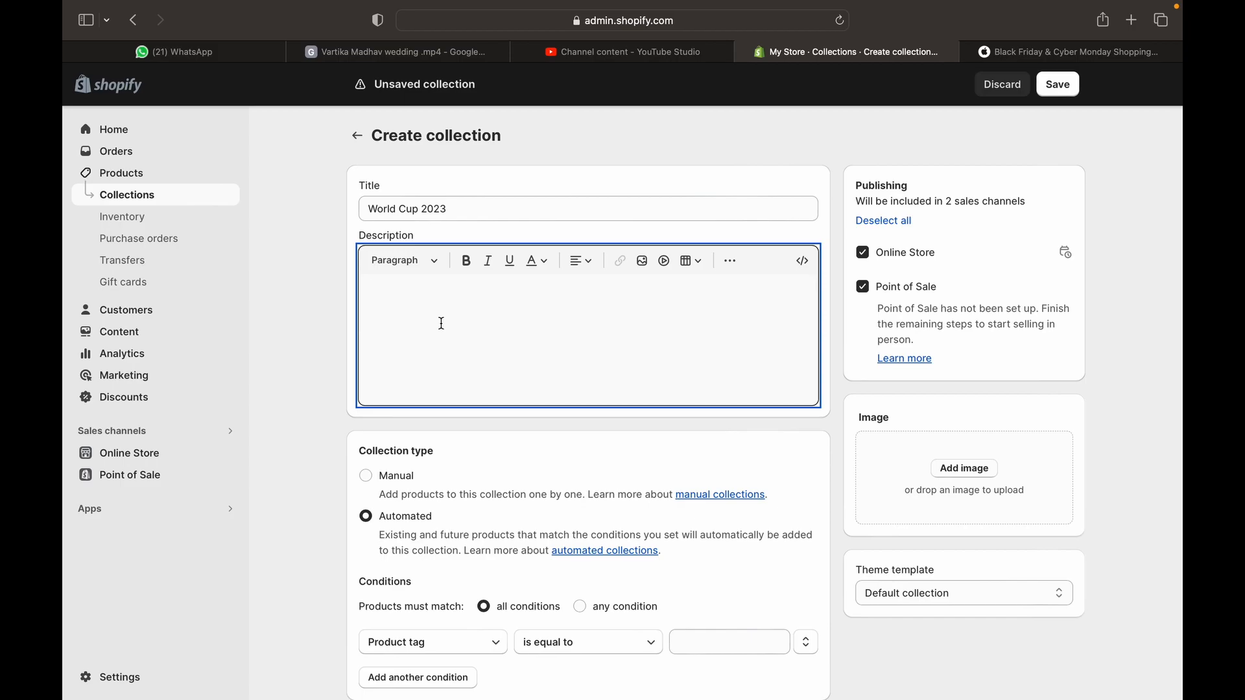
text(All merchandise related to IC)
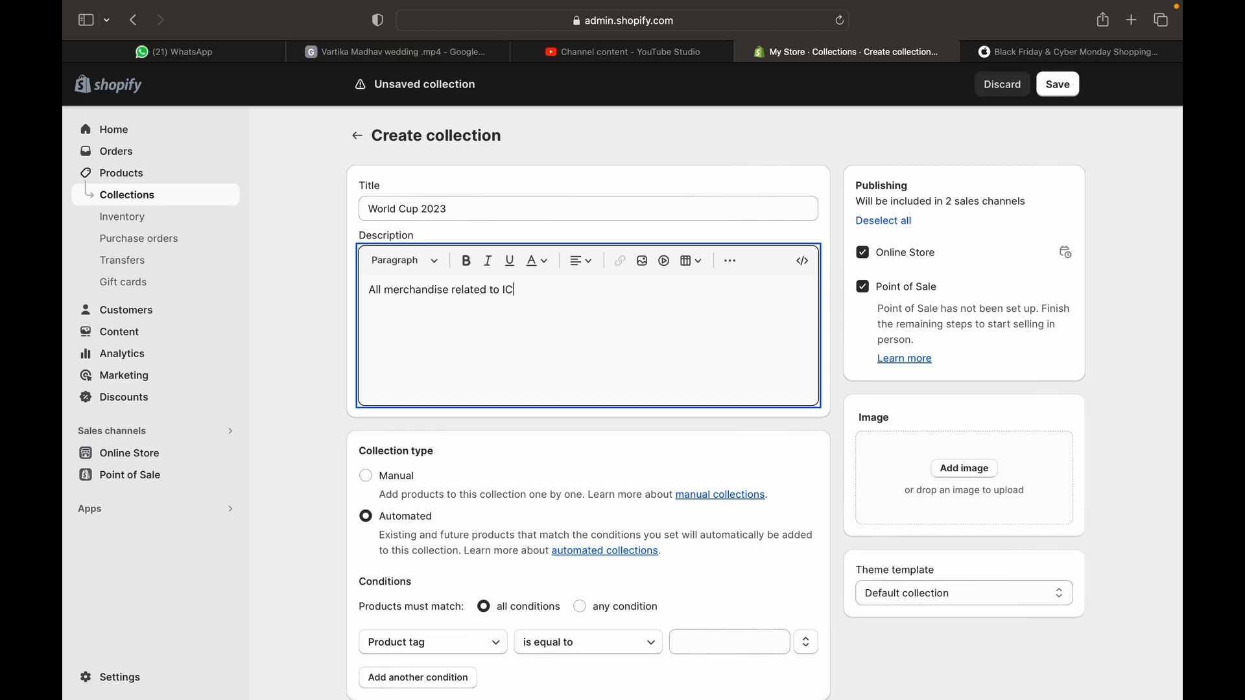
text(C Men world cup 2023)
Make the collection manual, skip adding an image, and save it
scroll(548, 397, down, 4)
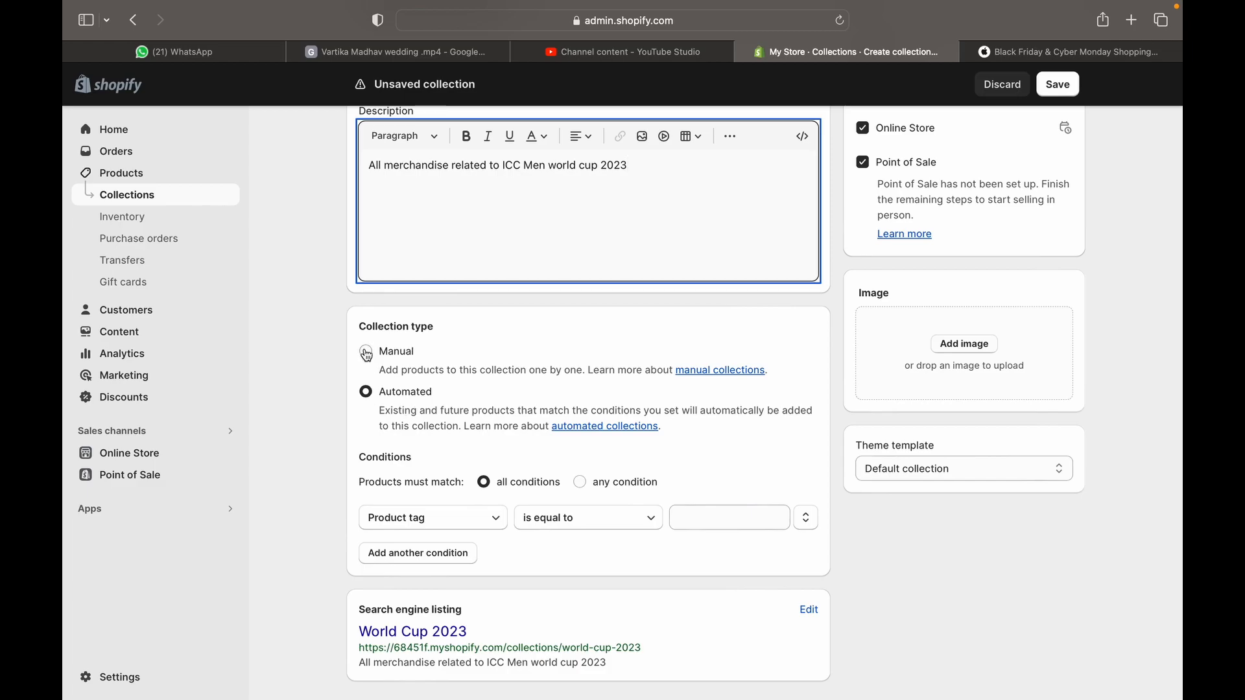
click(366, 356)
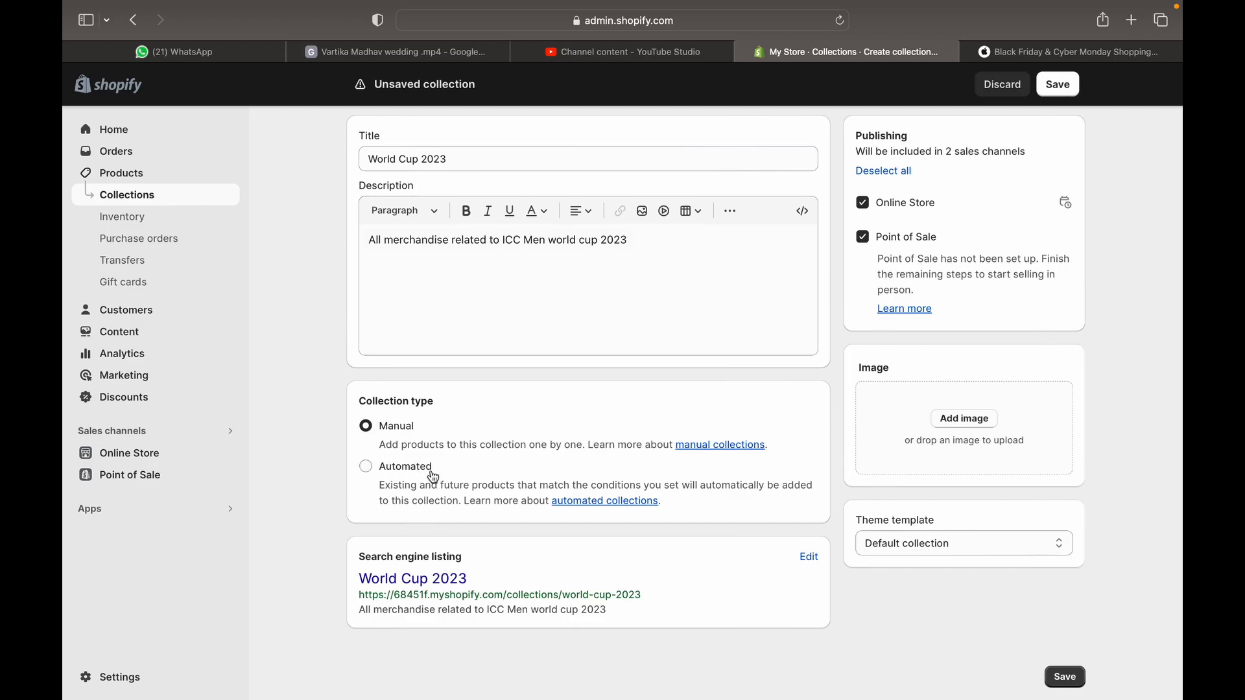
scroll(434, 478, up, 2)
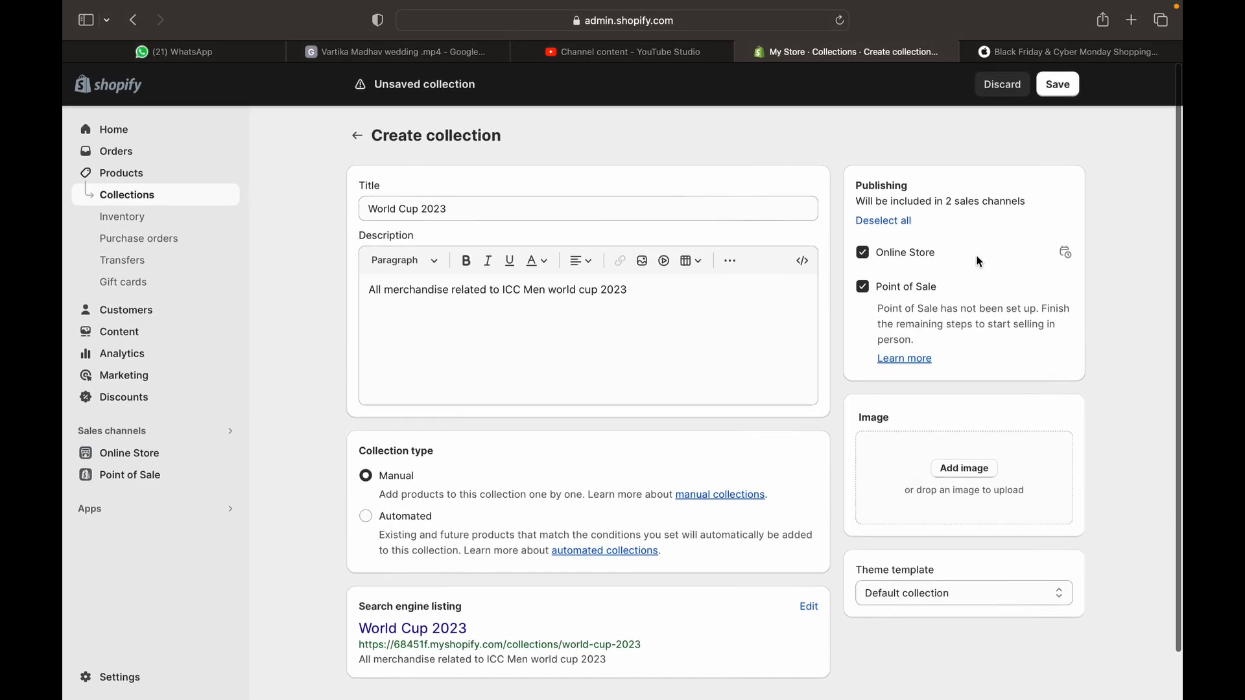
click(960, 470)
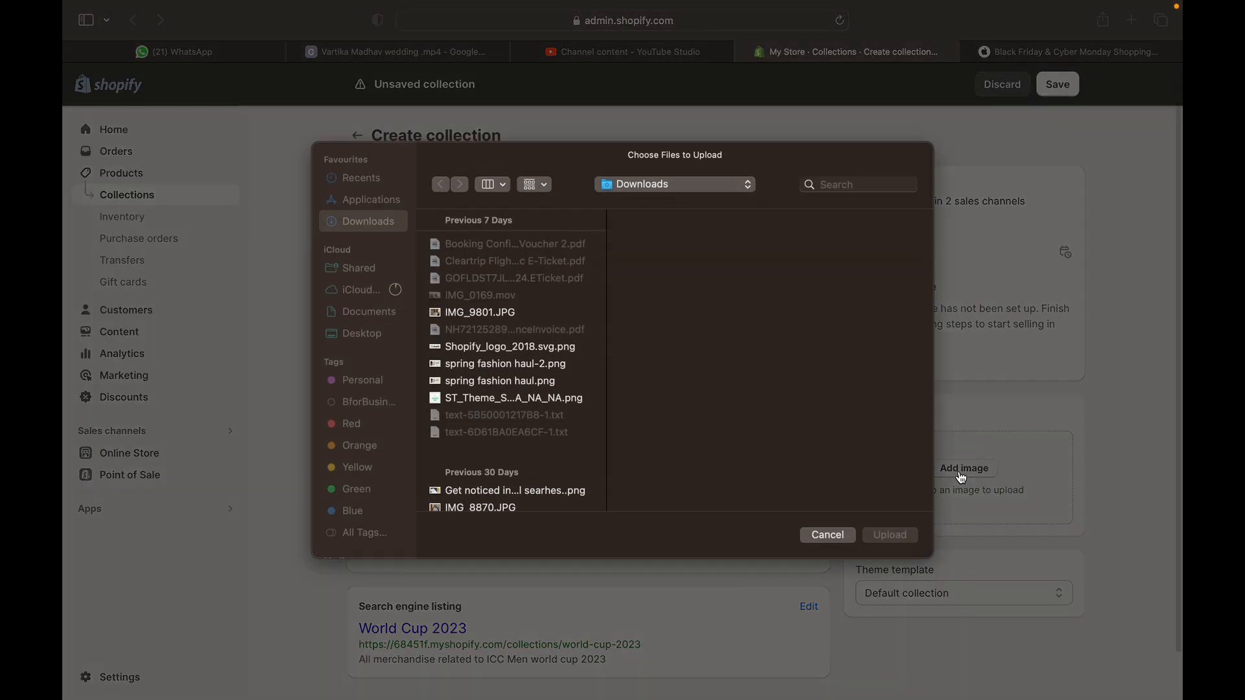
click(843, 536)
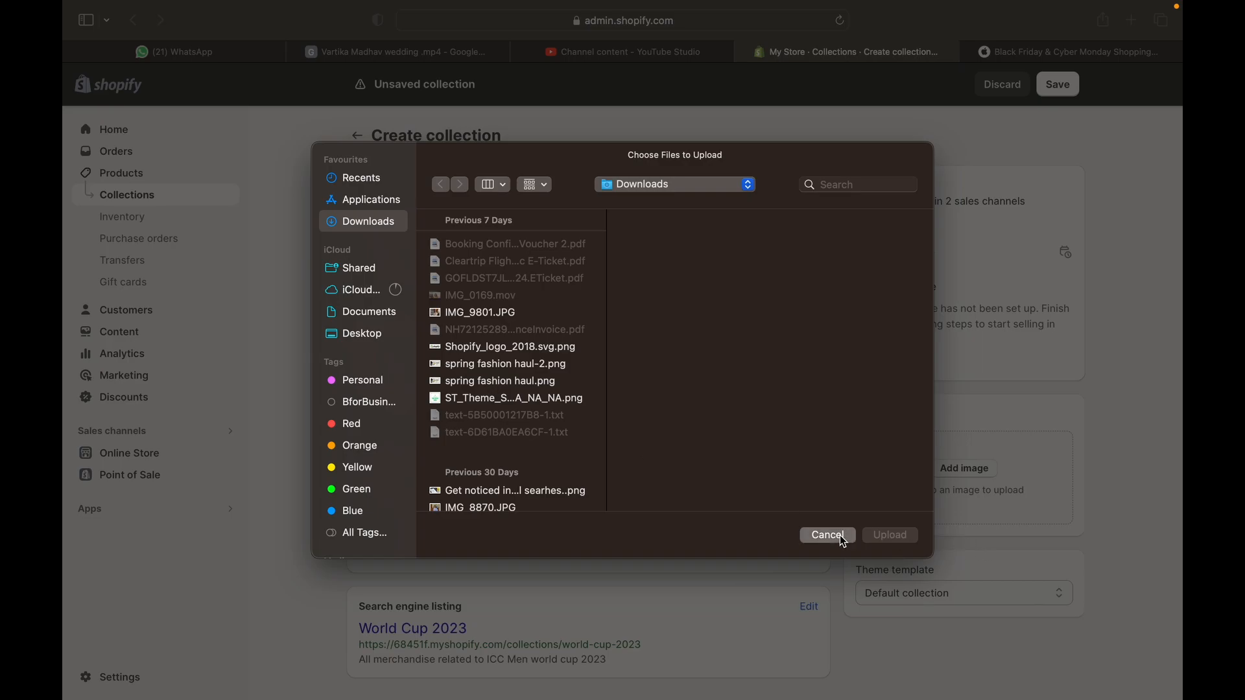
click(1066, 89)
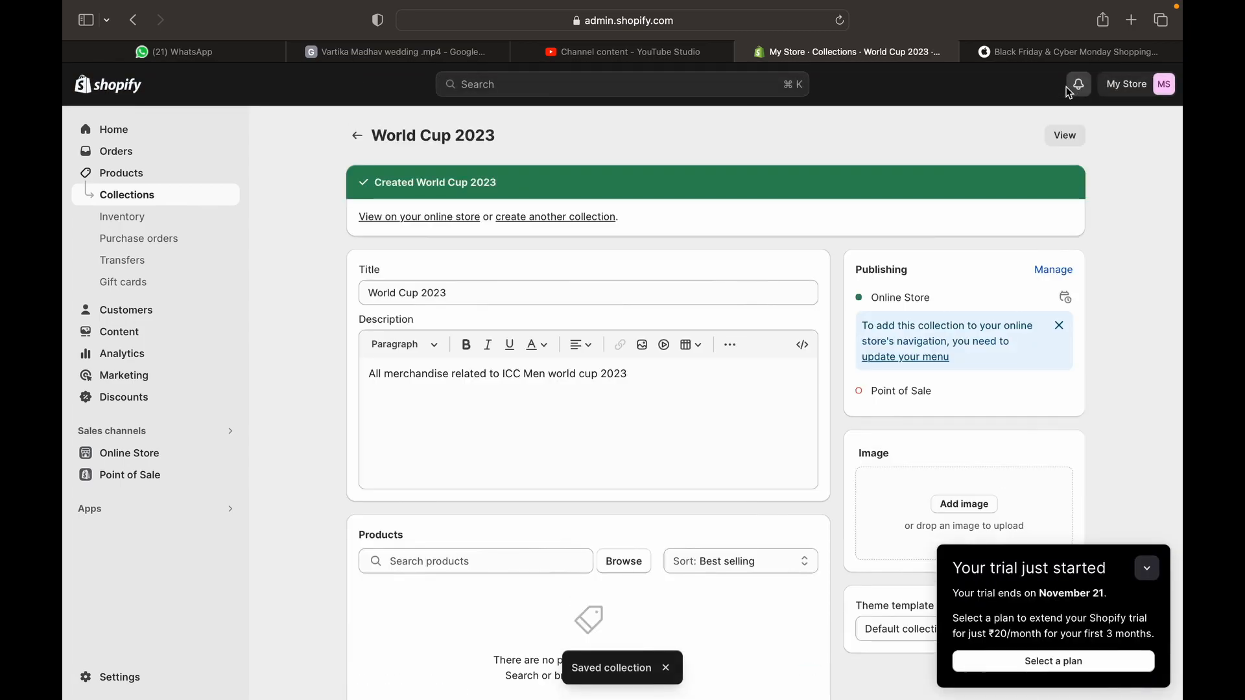
Add the Men Jersey product to the World Cup 2023 collection
scroll(594, 485, down, 2)
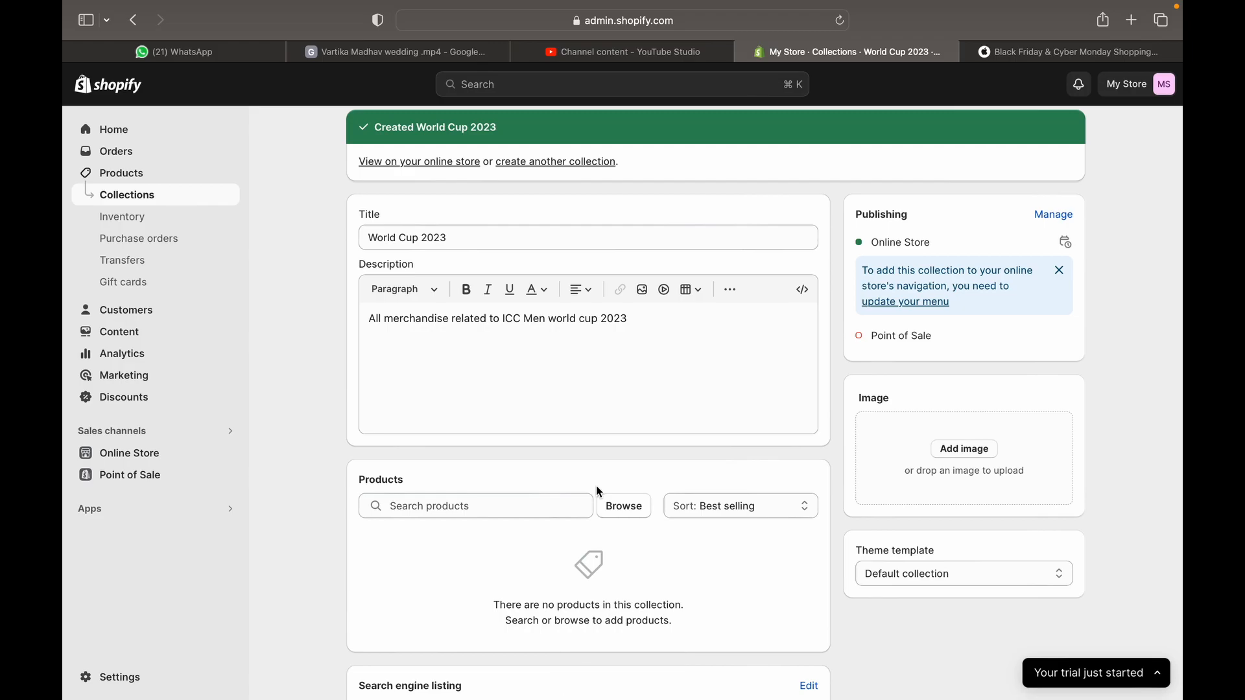
scroll(475, 449, down, 2)
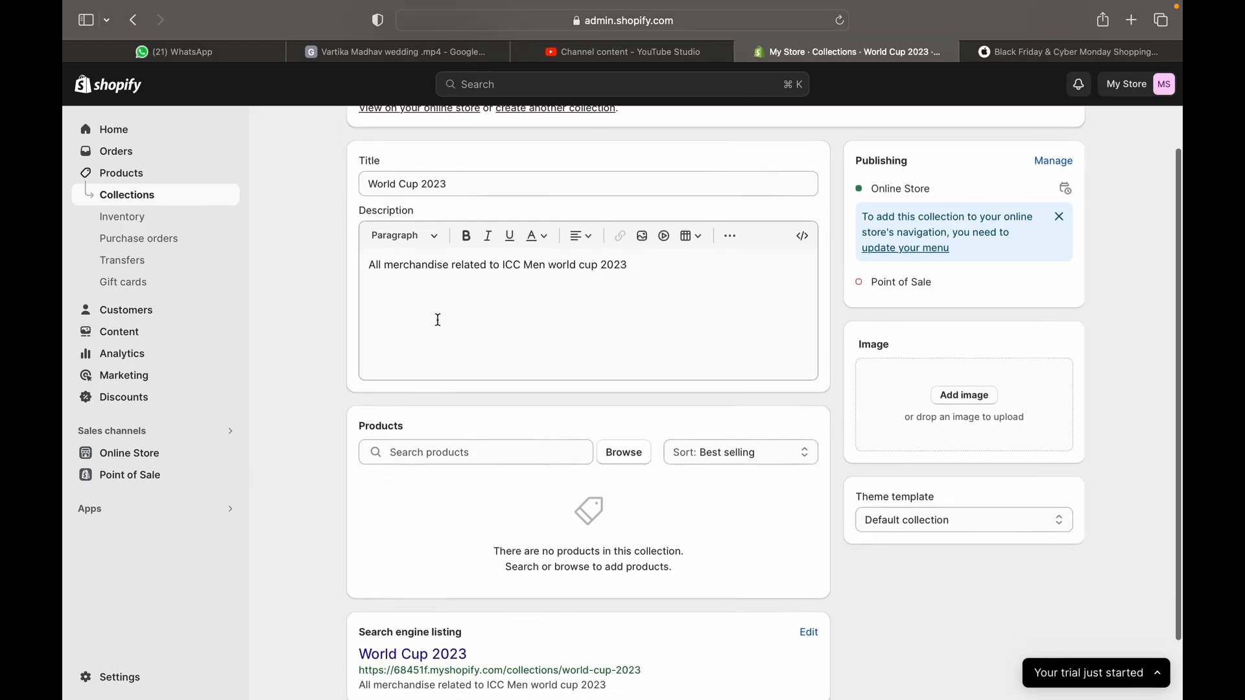
click(622, 451)
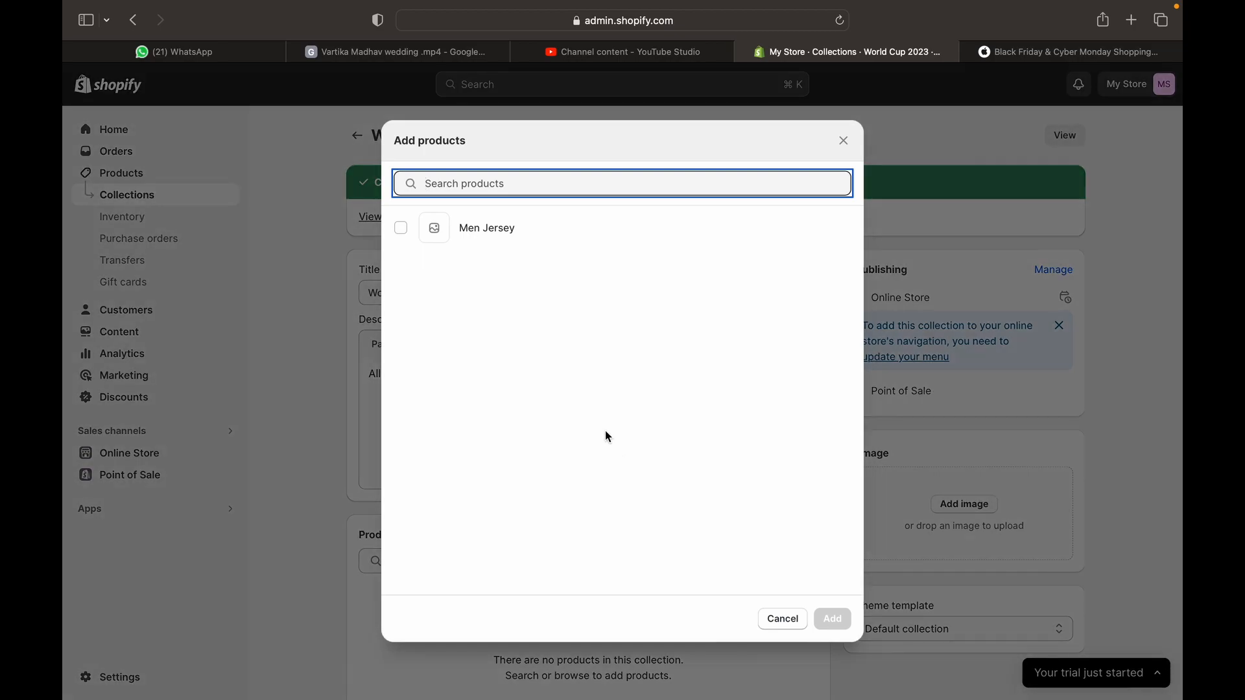
click(457, 245)
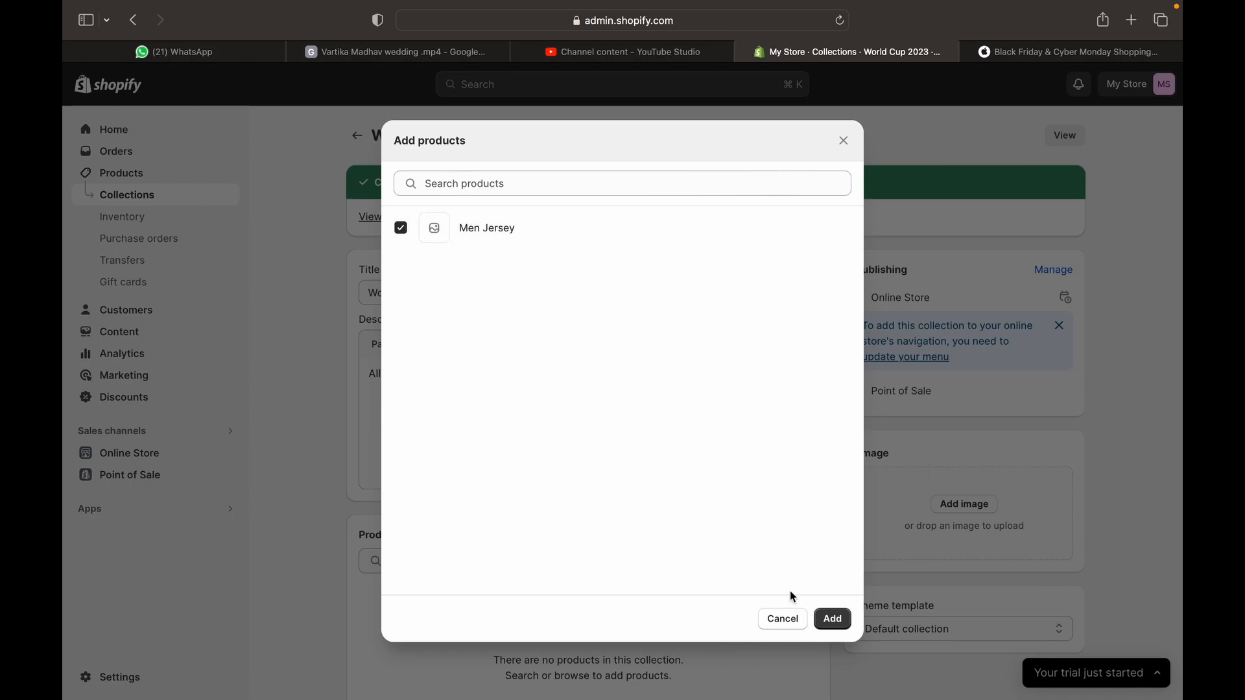
click(820, 621)
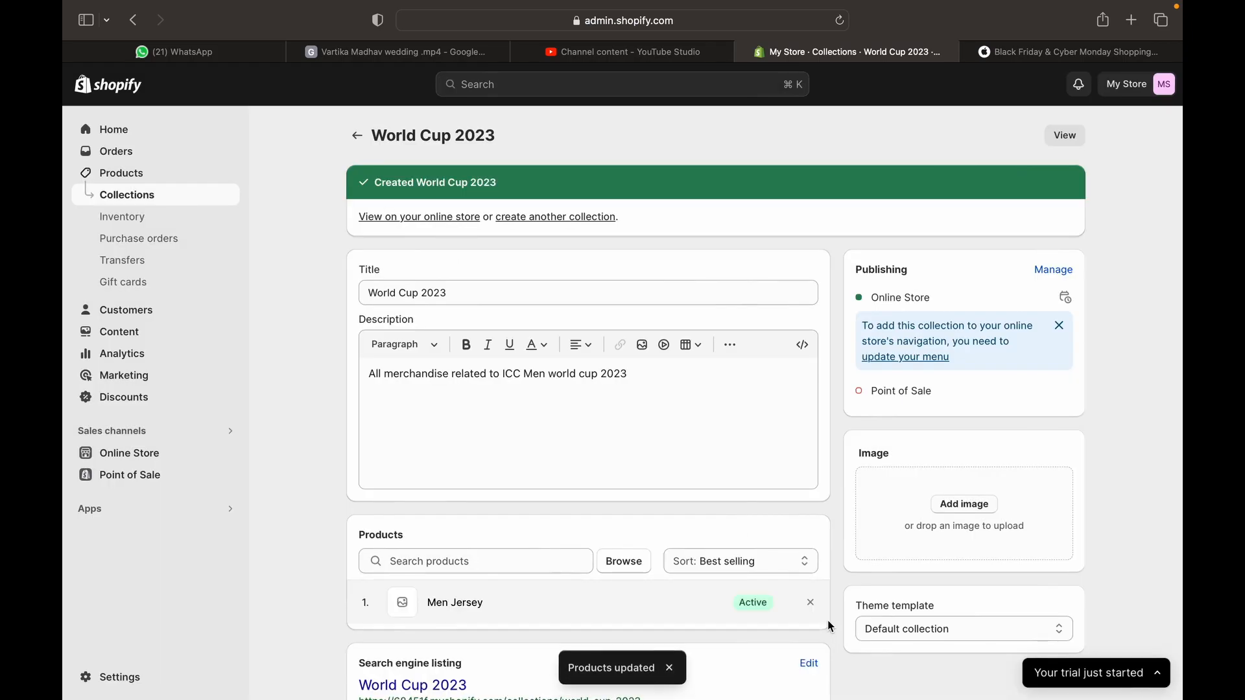
Clear the highlighted search listing title text and return to the collections list
scroll(827, 619, down, 3)
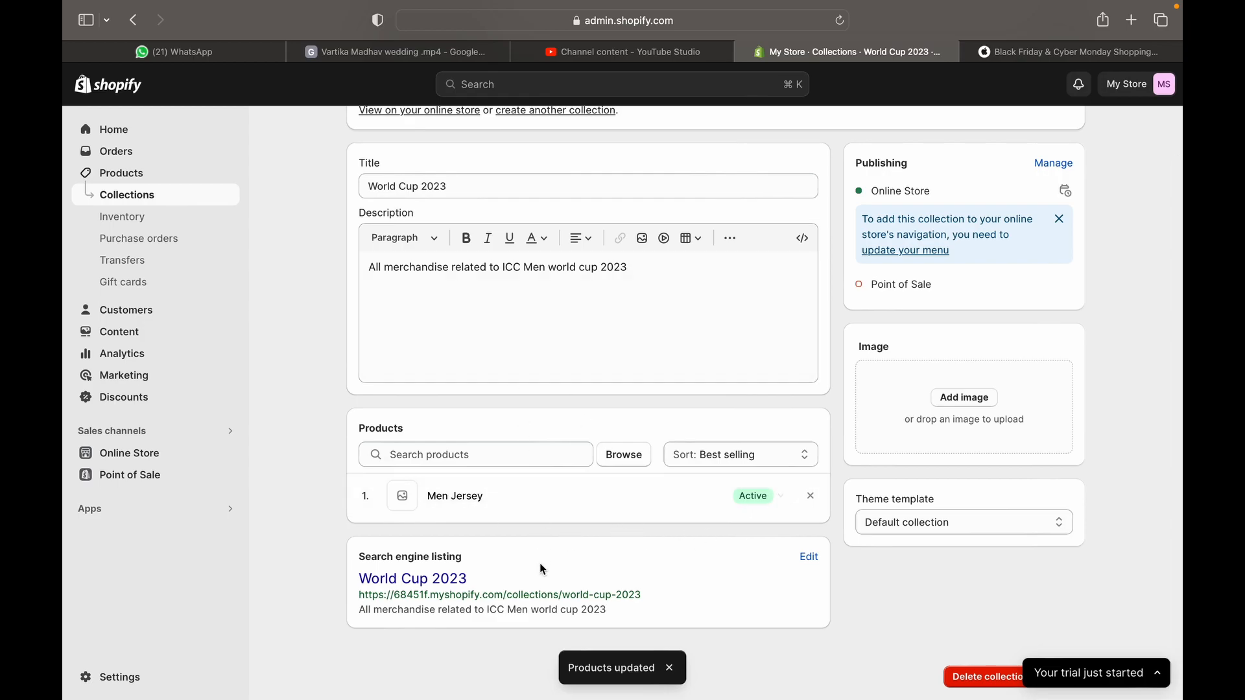
drag(358, 580, 528, 591)
click(652, 604)
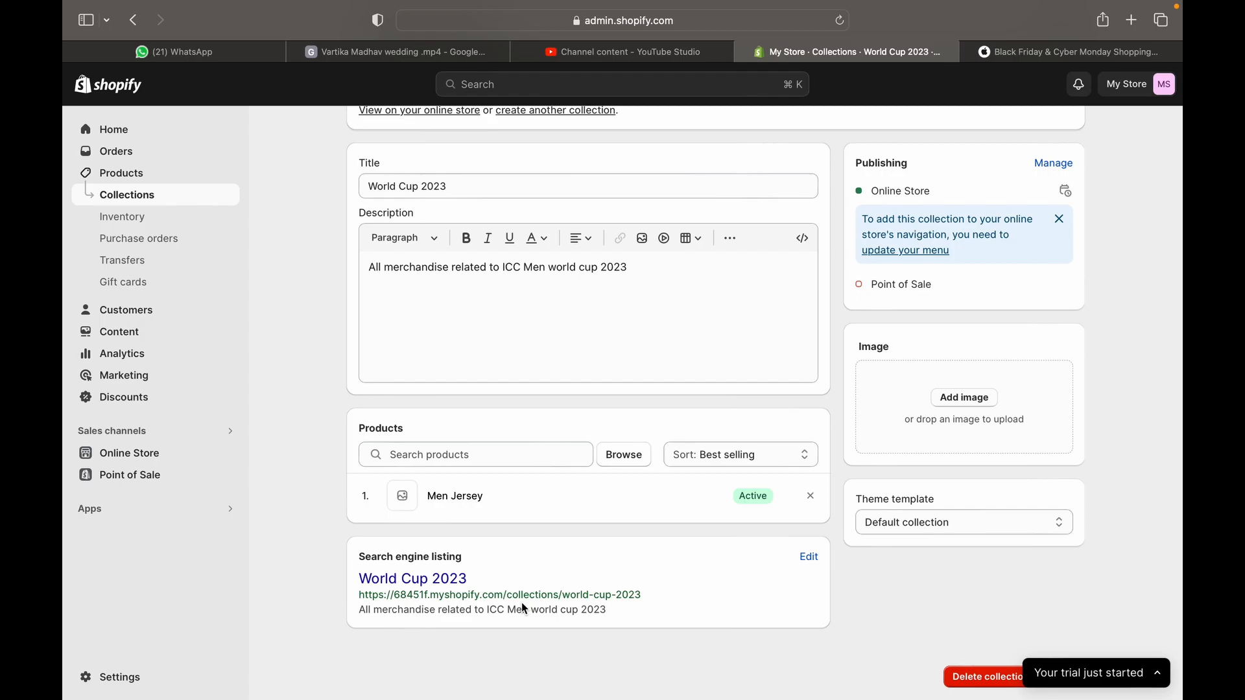
click(357, 140)
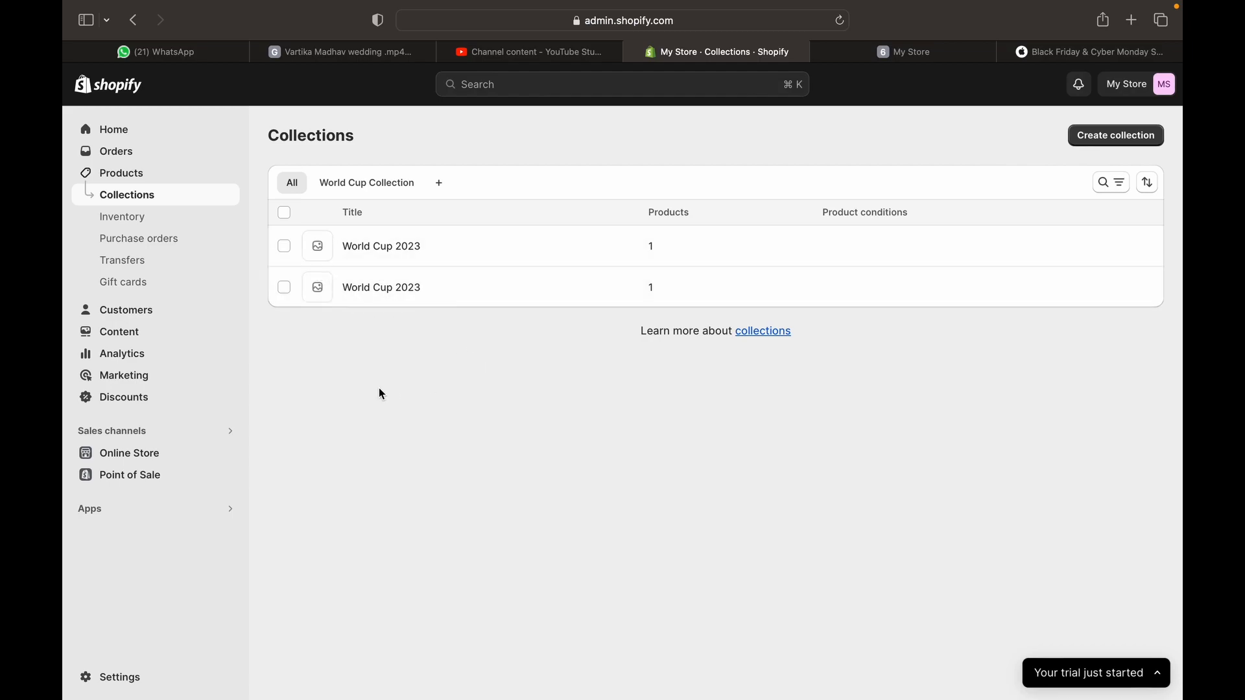
Go to the Inventory page listing Men Jersey's stock levels
click(166, 228)
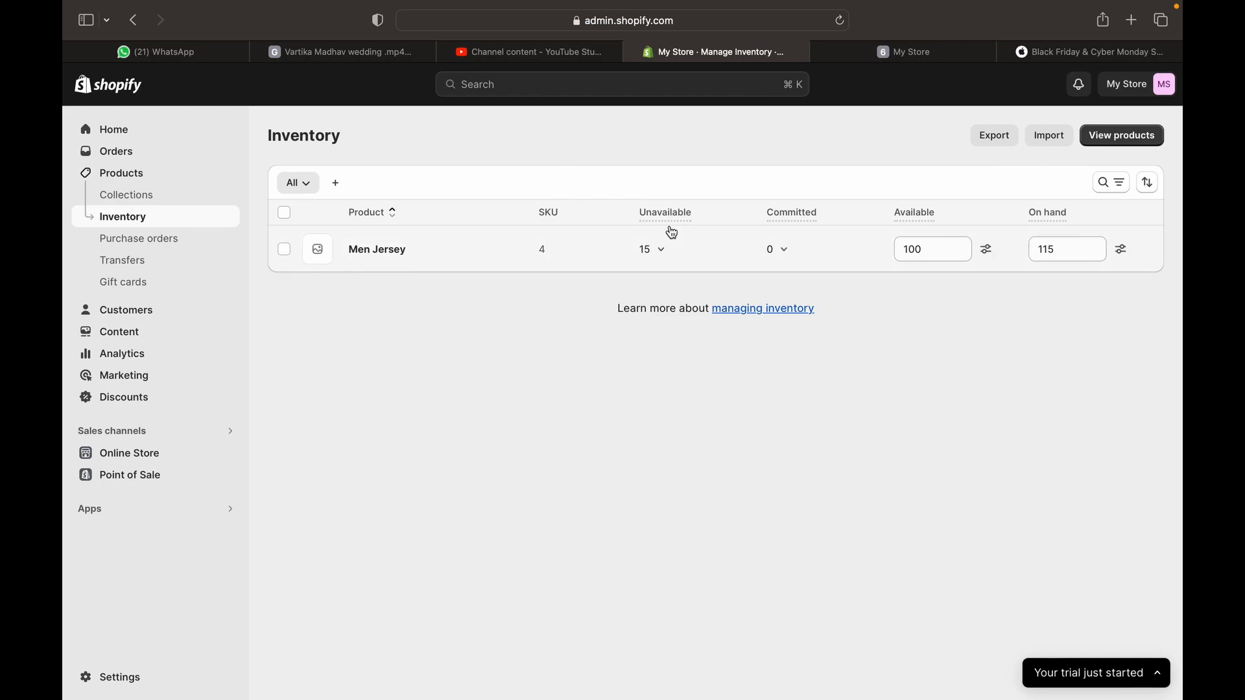
Sort inventory by Unavailable and review Men Jersey's breakdown: 10 damaged, 5 safety stock, unchanged
mouse_move(670, 217)
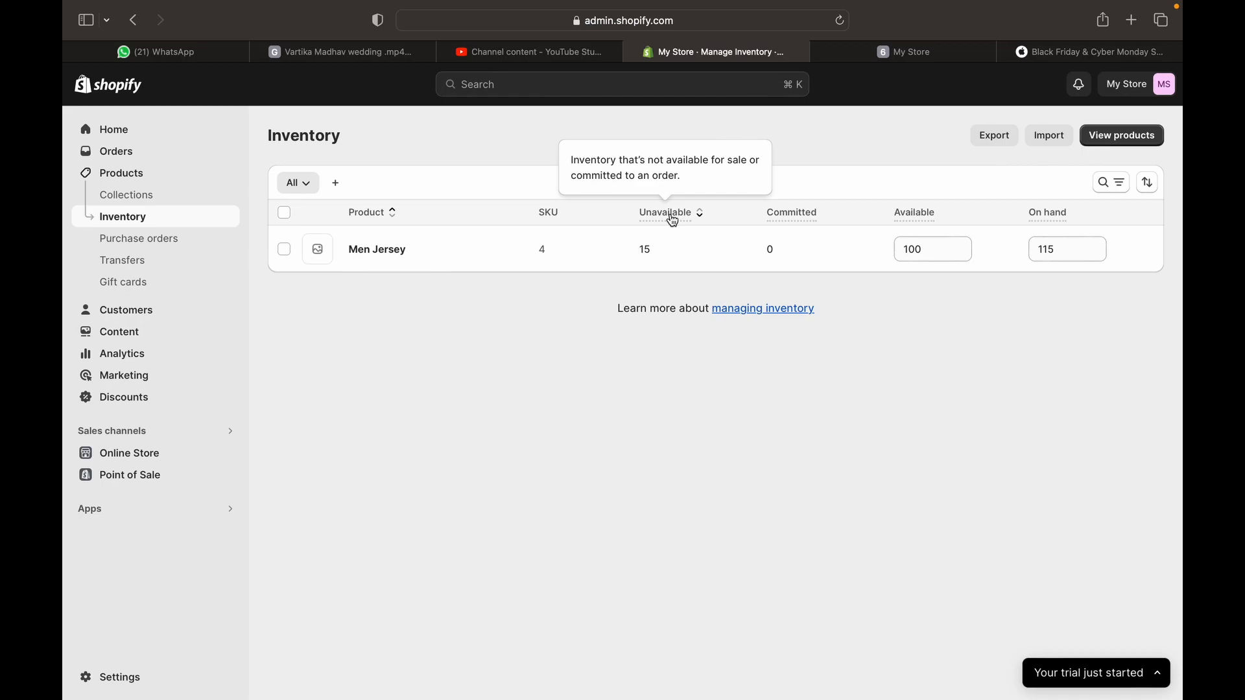
click(674, 219)
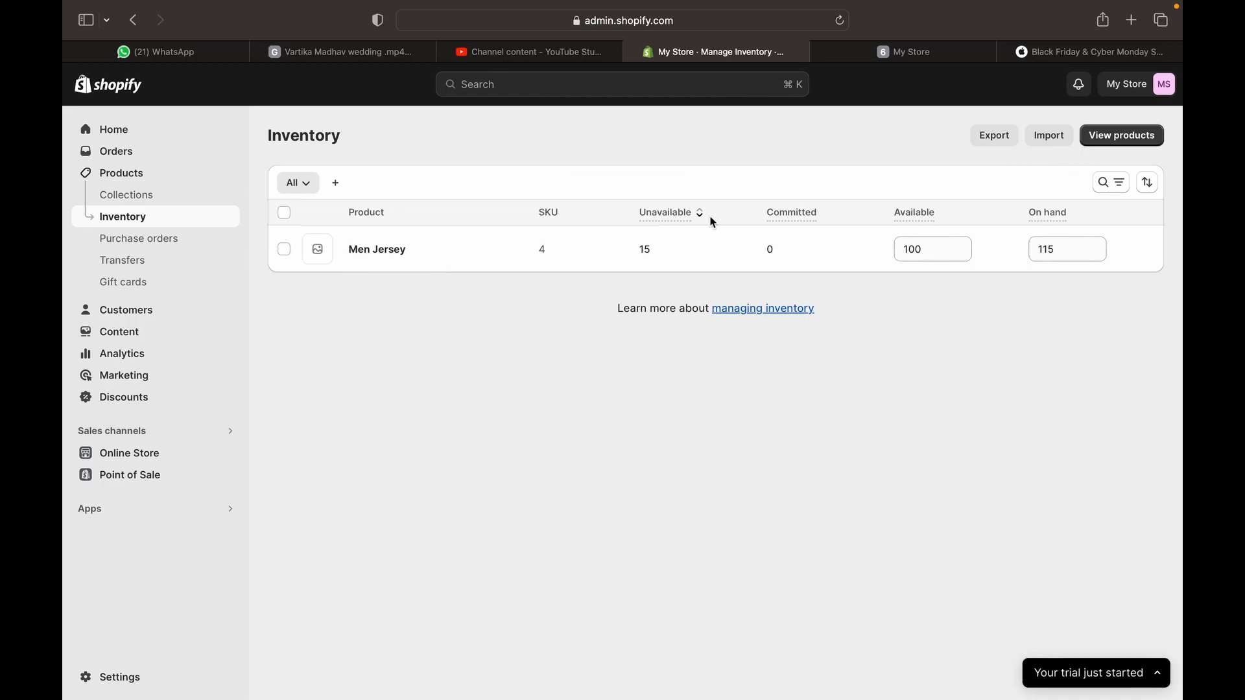
click(660, 251)
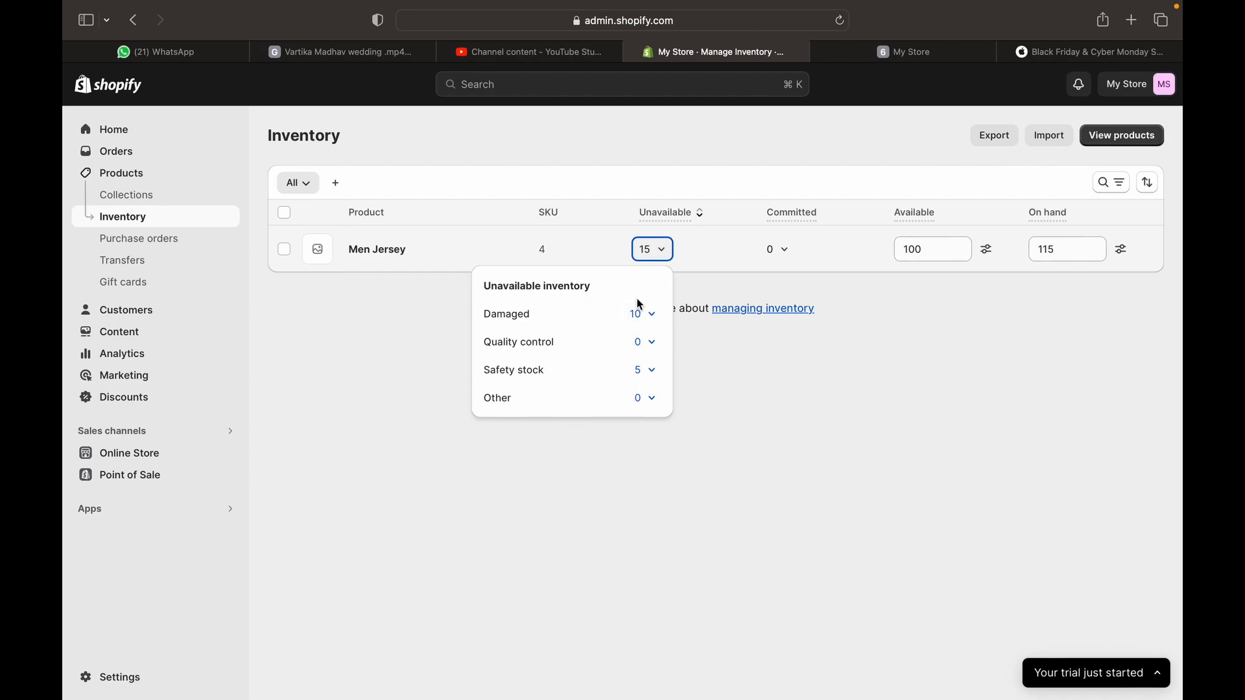
click(651, 316)
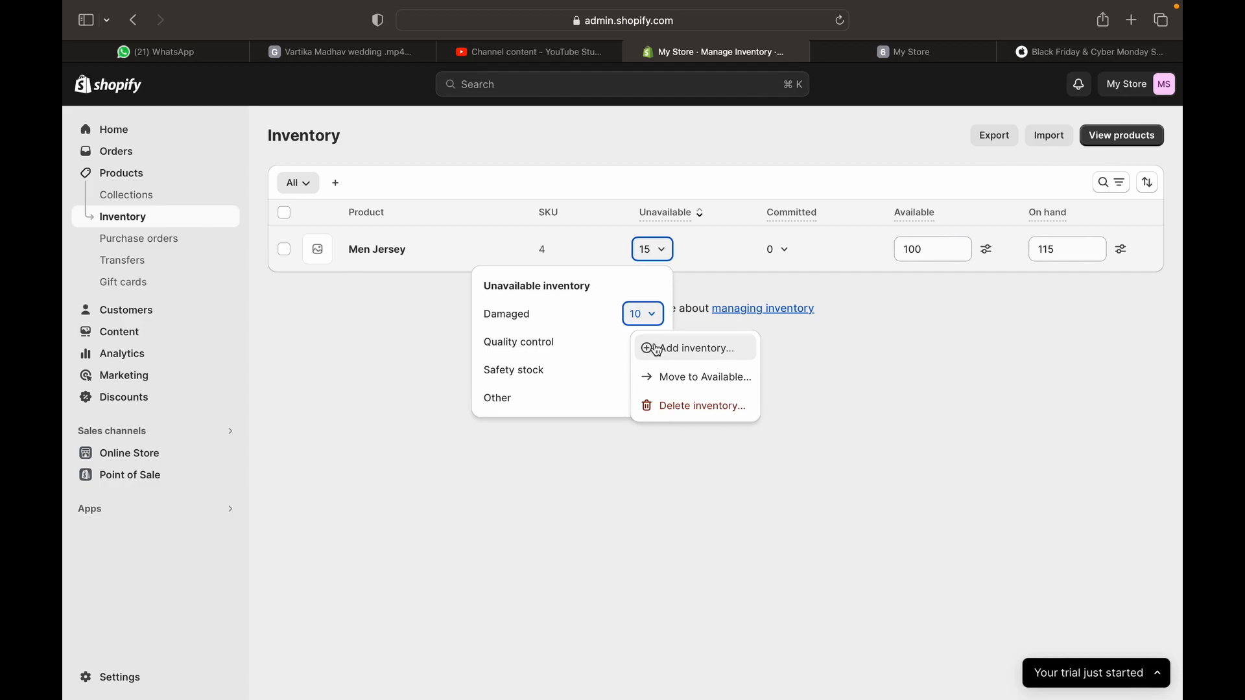
click(656, 354)
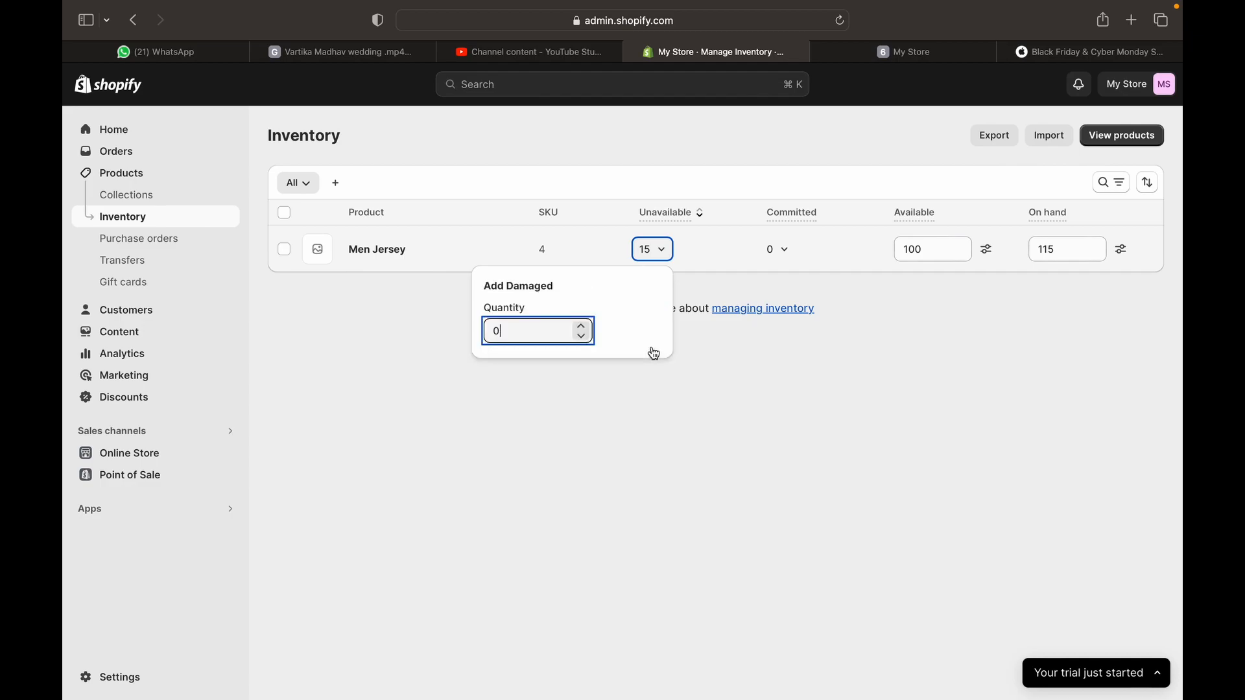
click(674, 457)
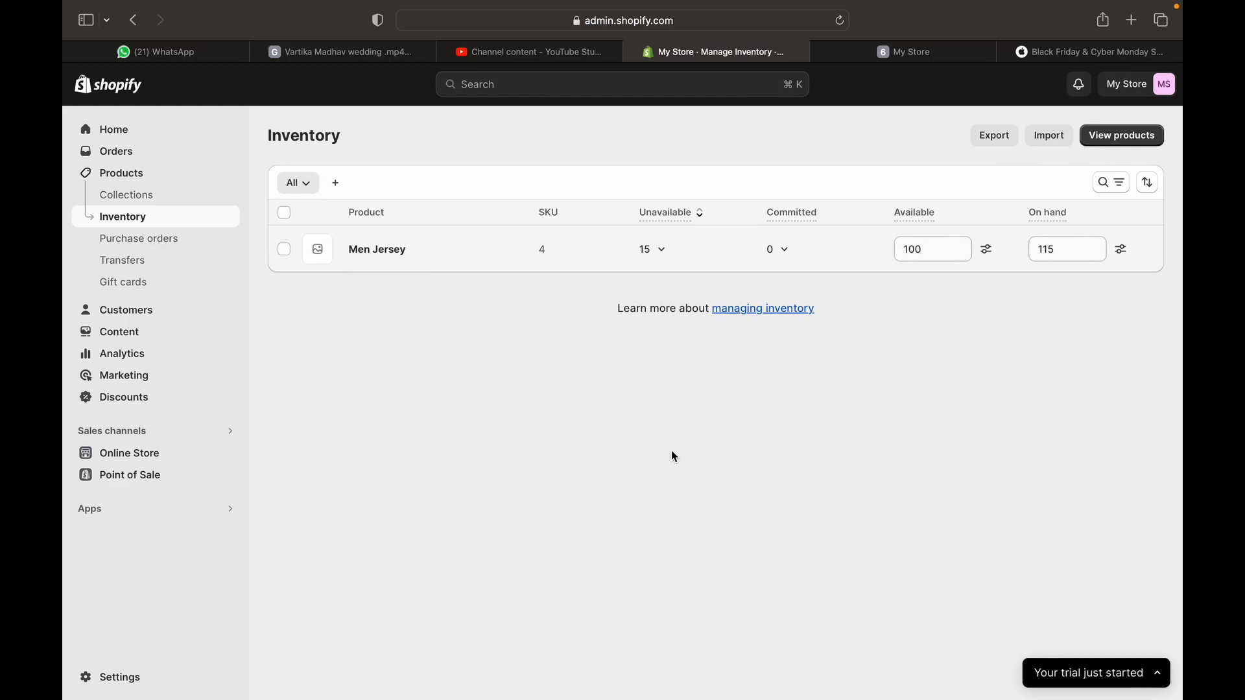
Add 5 units of Other unavailable stock to Men Jersey, making Unavailable 20 and On hand 120
click(660, 251)
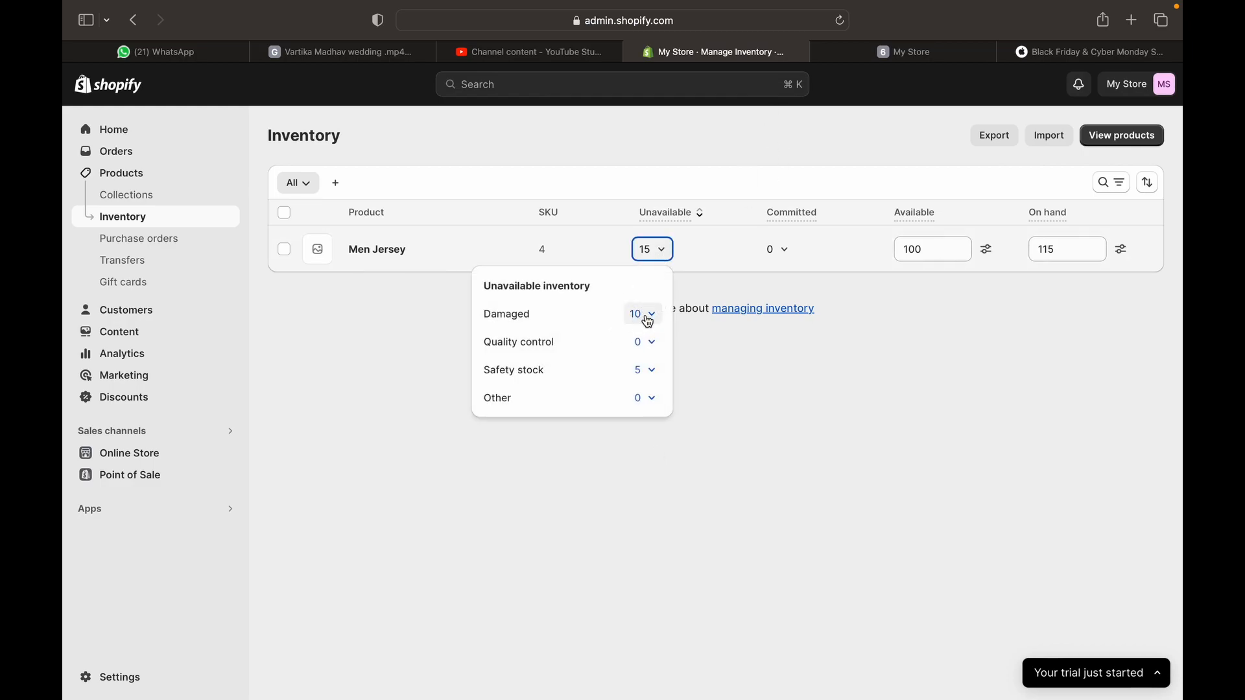
click(651, 348)
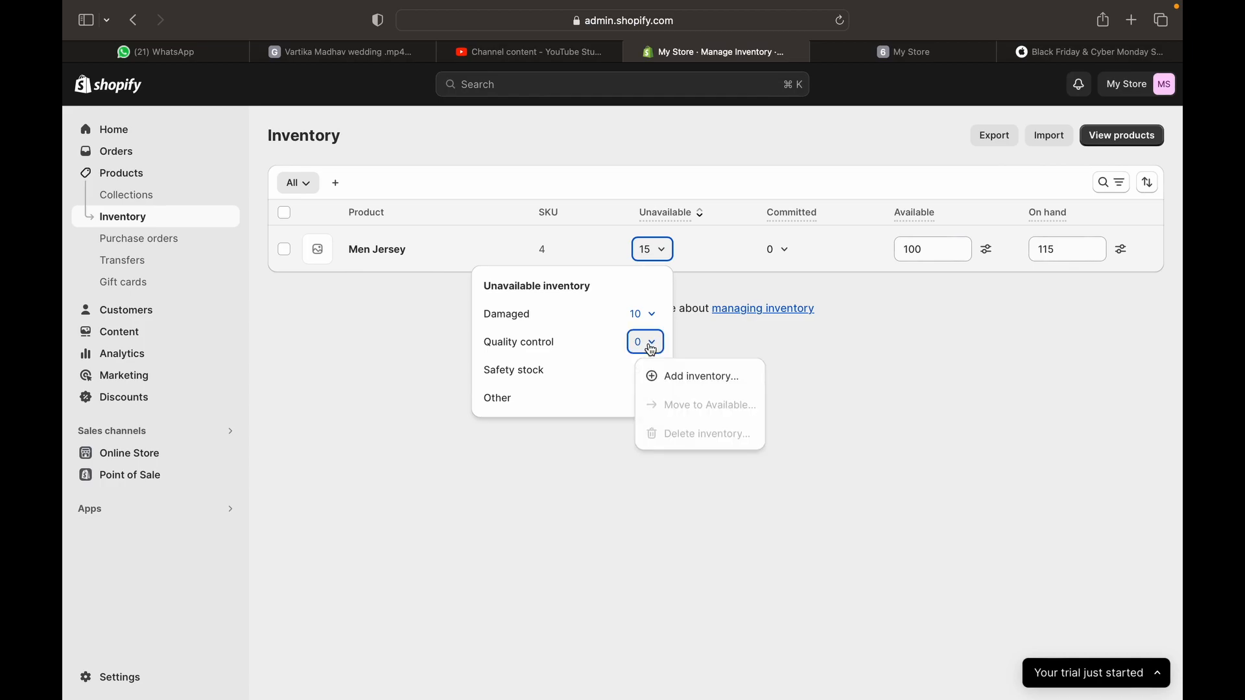
click(603, 369)
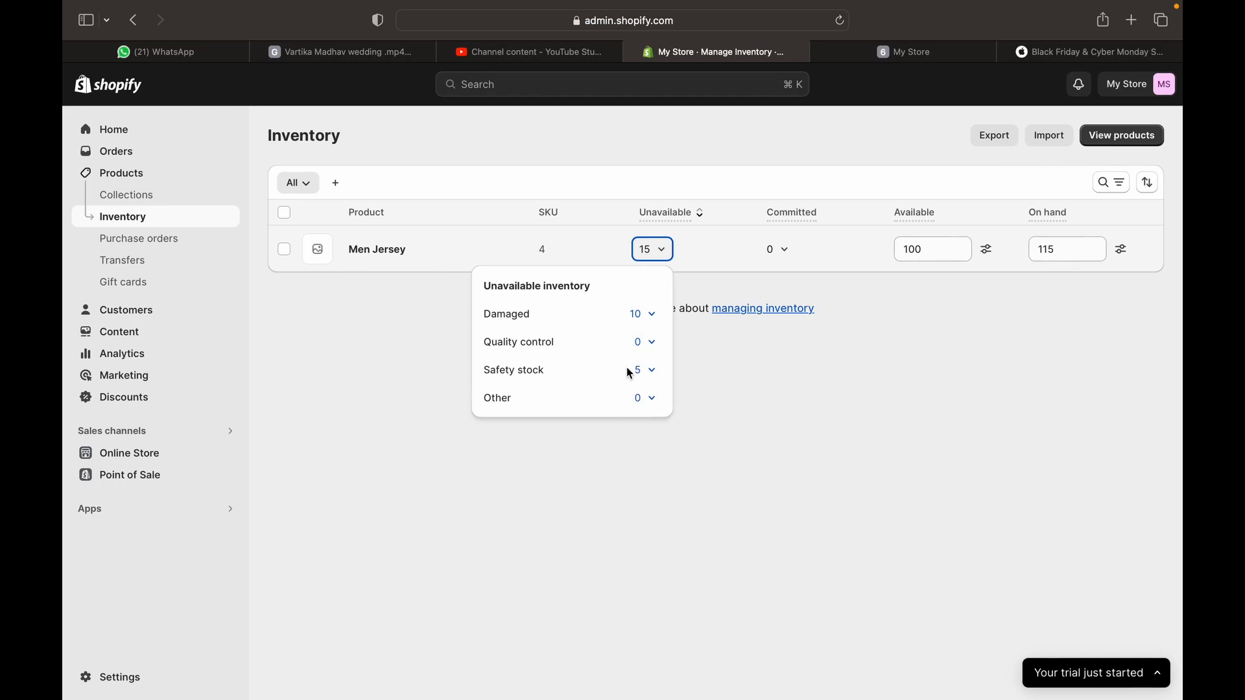
click(645, 400)
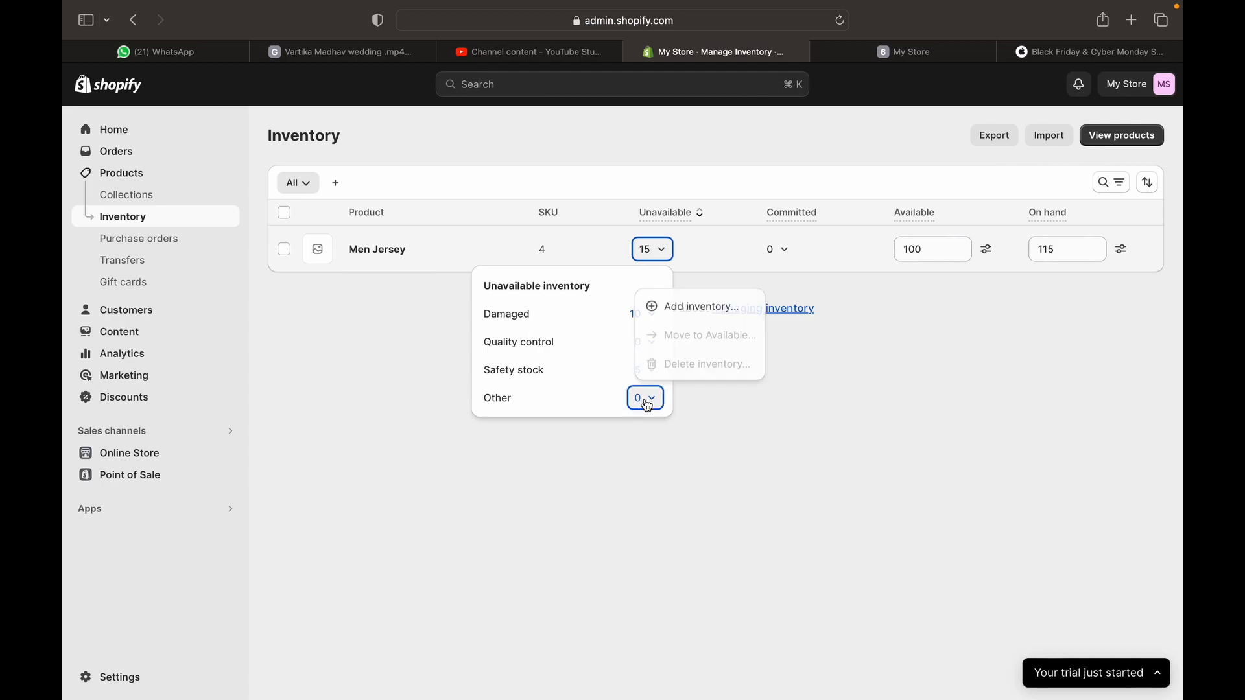
click(697, 309)
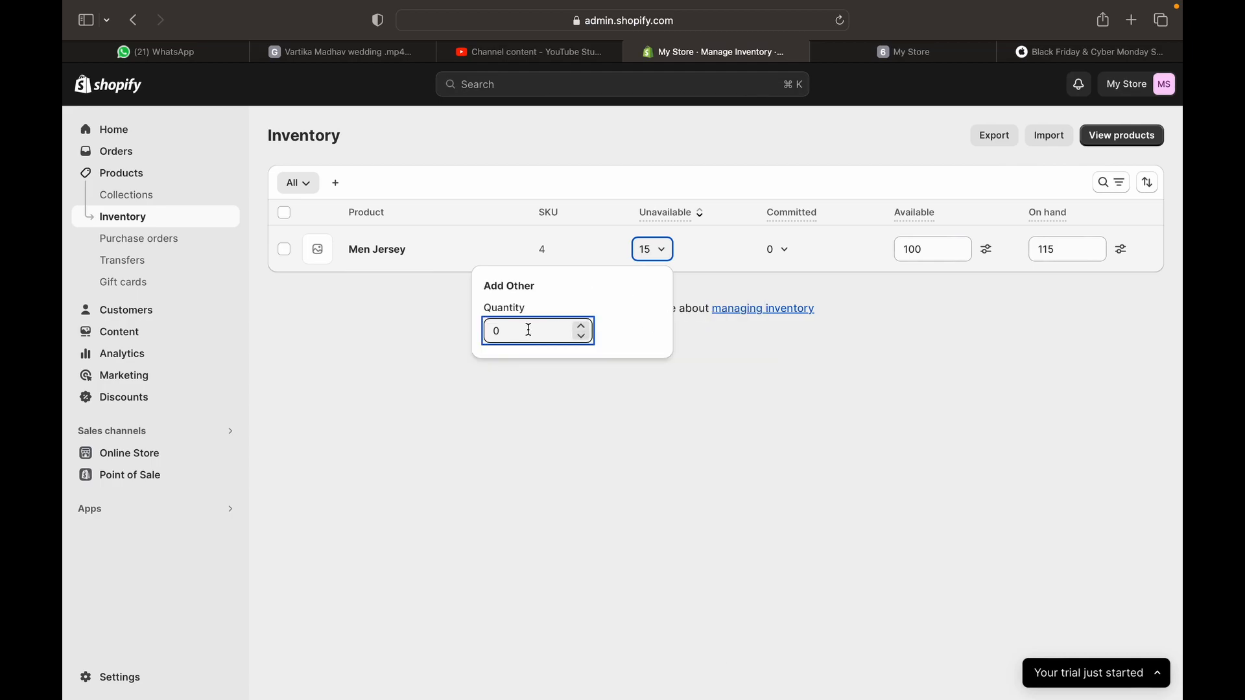
key(BackSpace)
text(5)
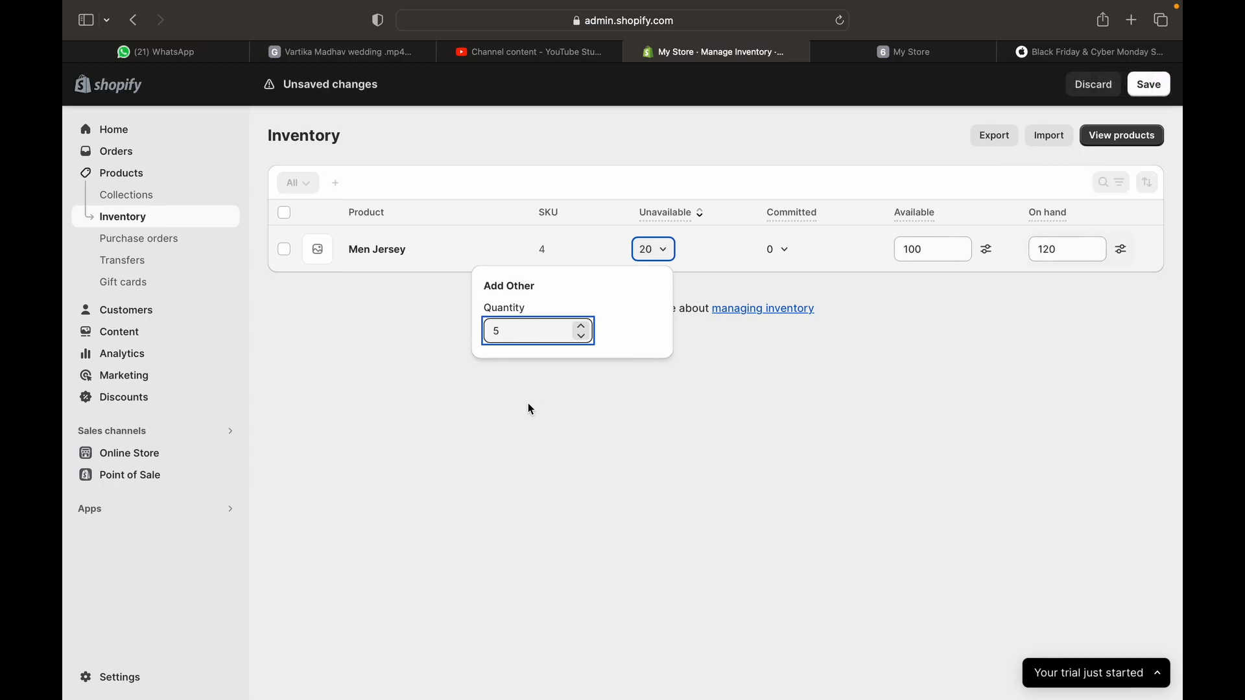
click(540, 444)
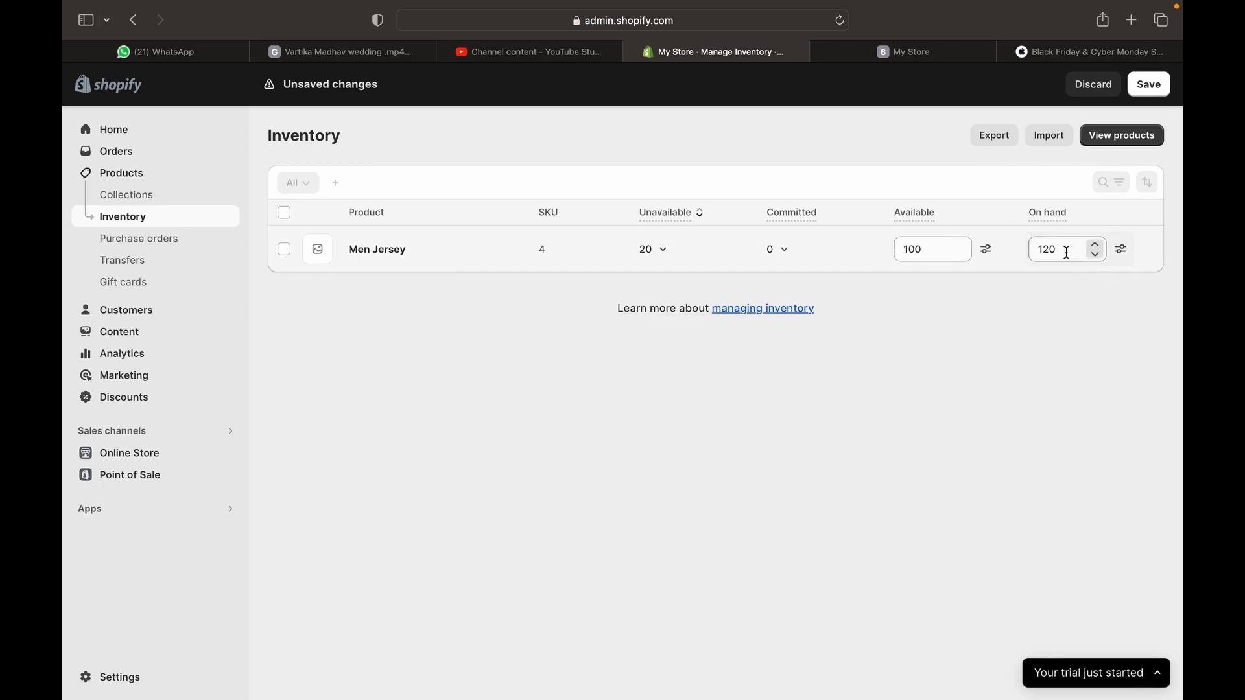
click(924, 251)
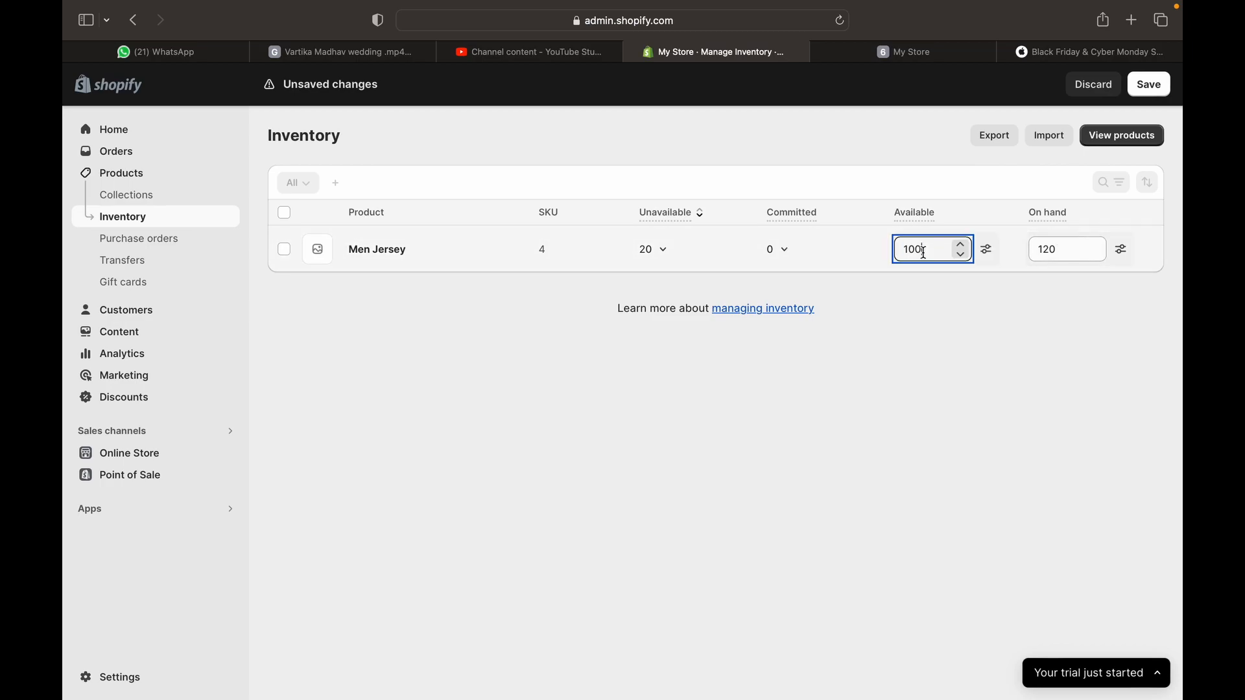
mouse_move(1025, 213)
mouse_down()
mouse_move(1056, 214)
mouse_move(1028, 214)
mouse_up()
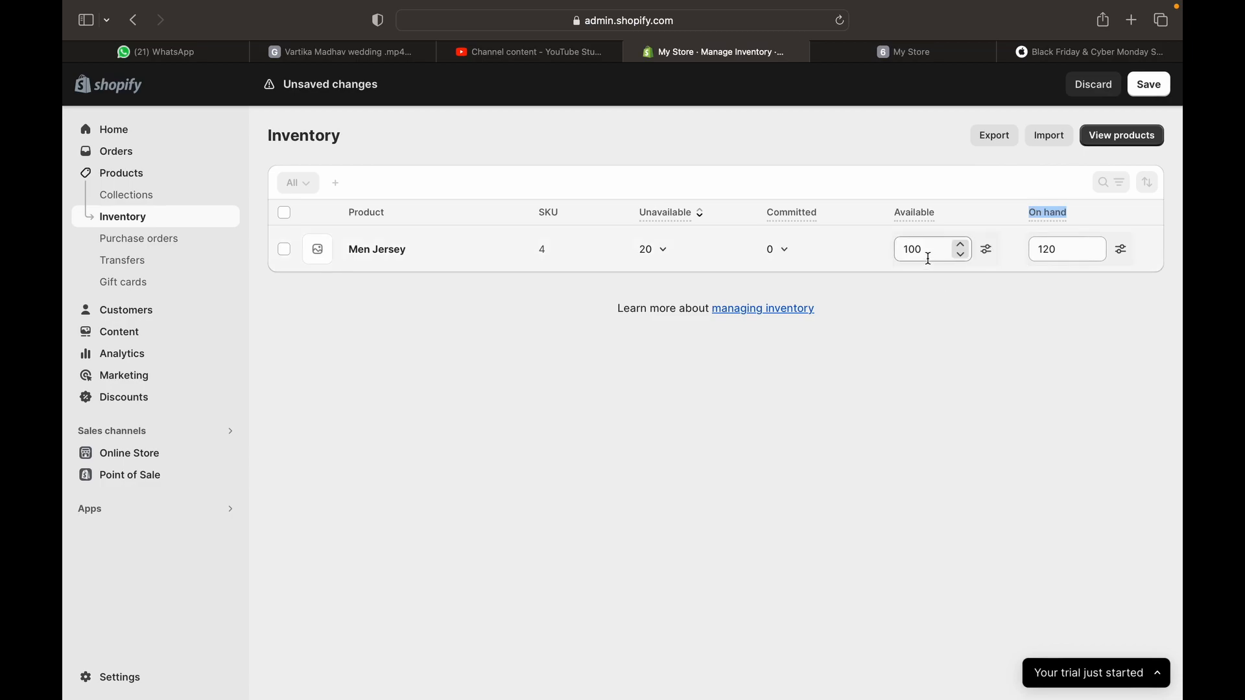
mouse_move(798, 224)
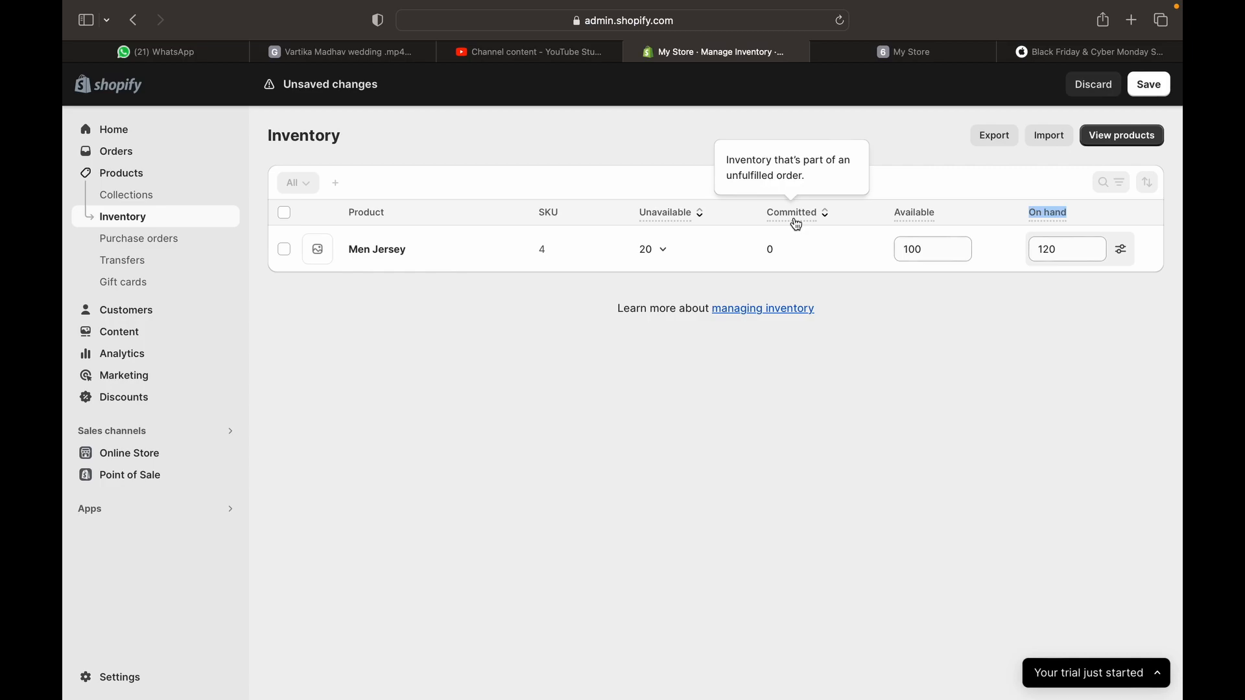
click(788, 251)
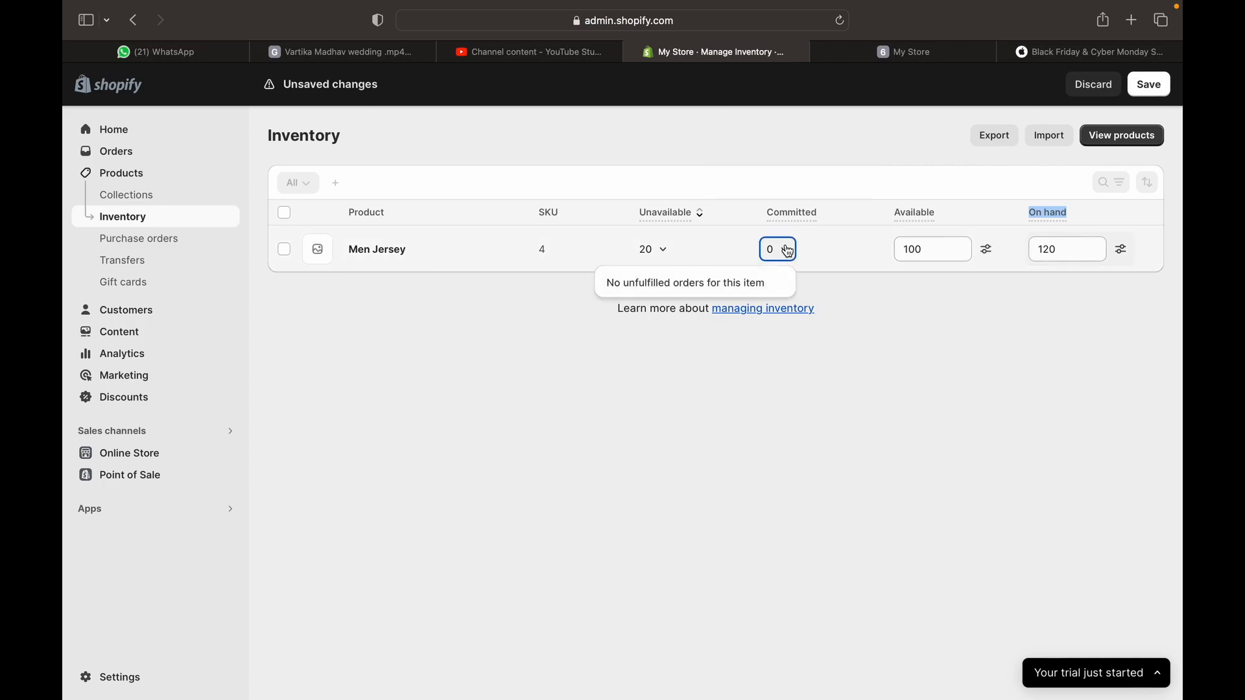
click(836, 392)
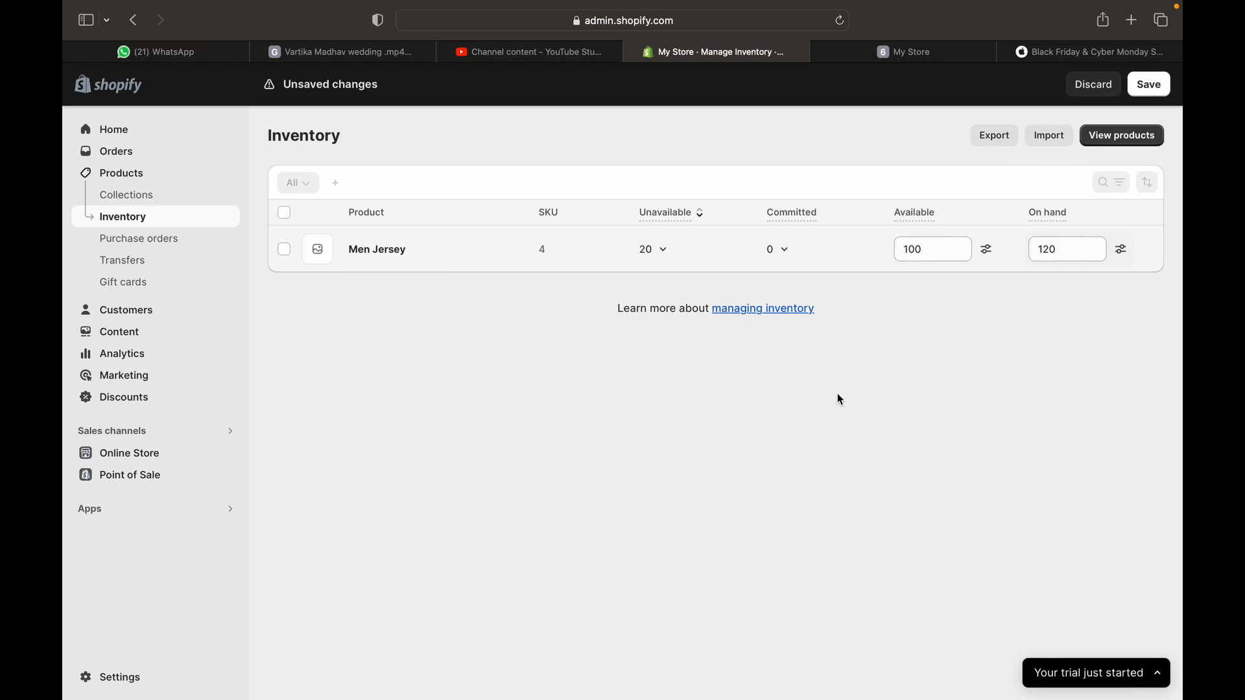
click(787, 256)
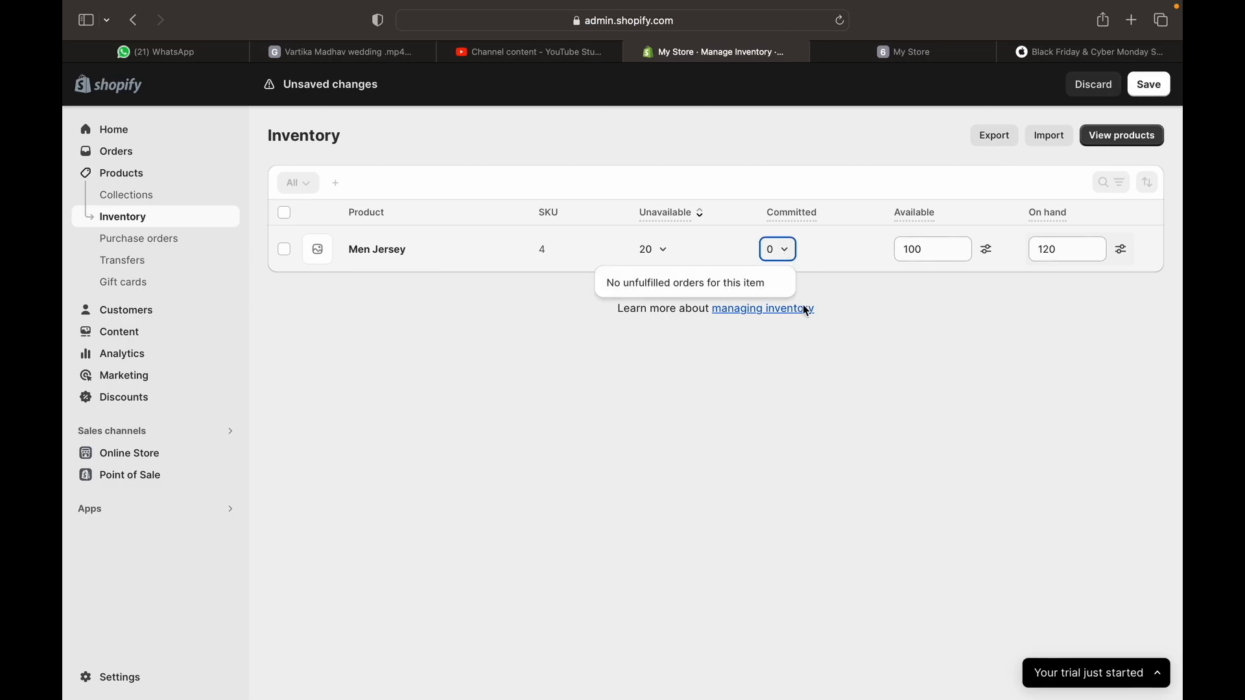
click(803, 395)
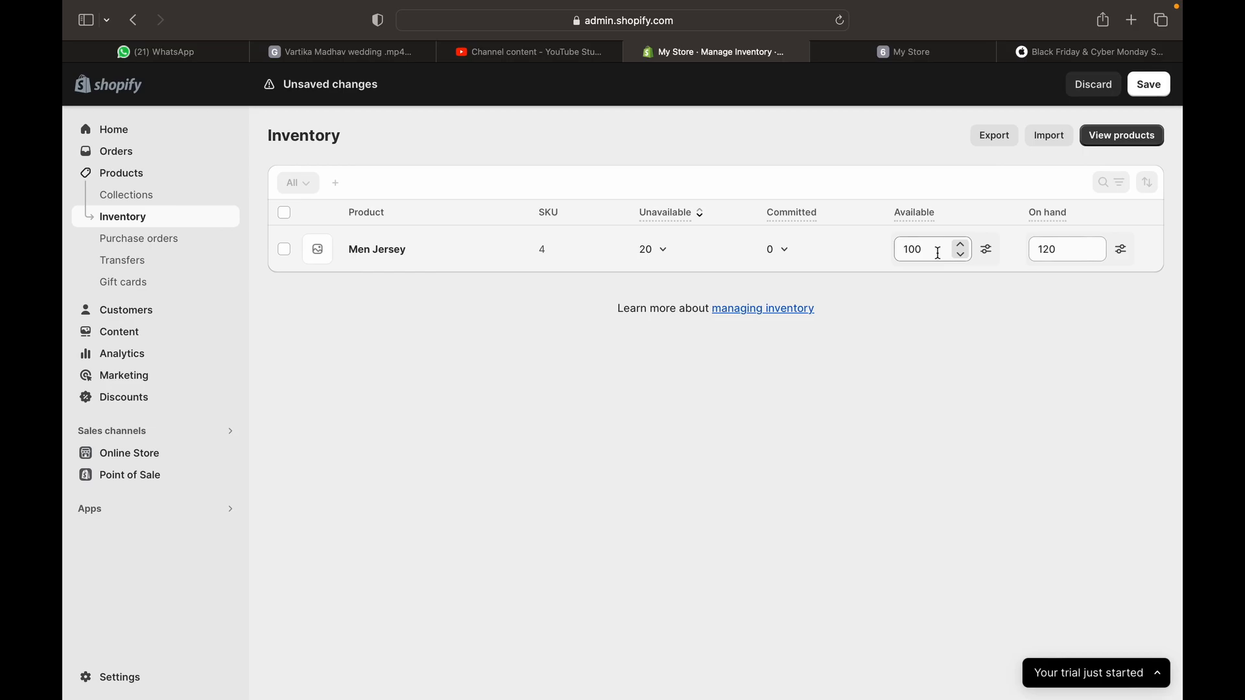
Stay on Inventory and save Men Jersey's quantities: 20 unavailable, 100 available, 120 on hand
click(116, 244)
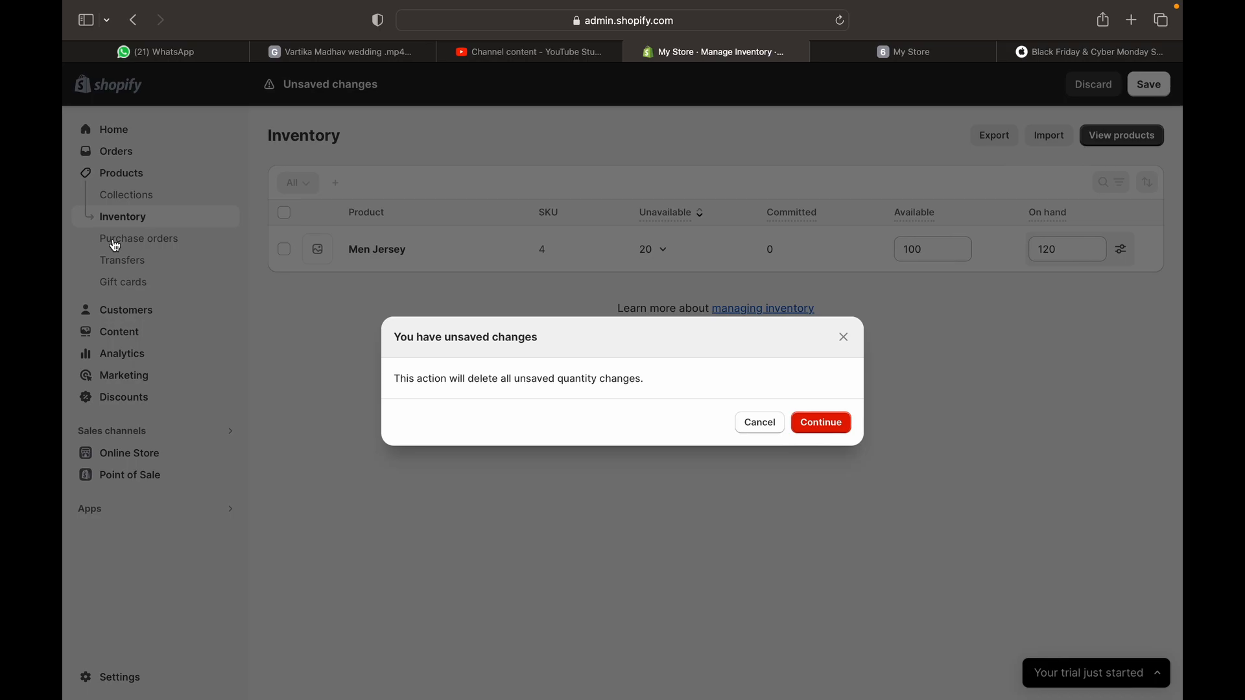
click(756, 425)
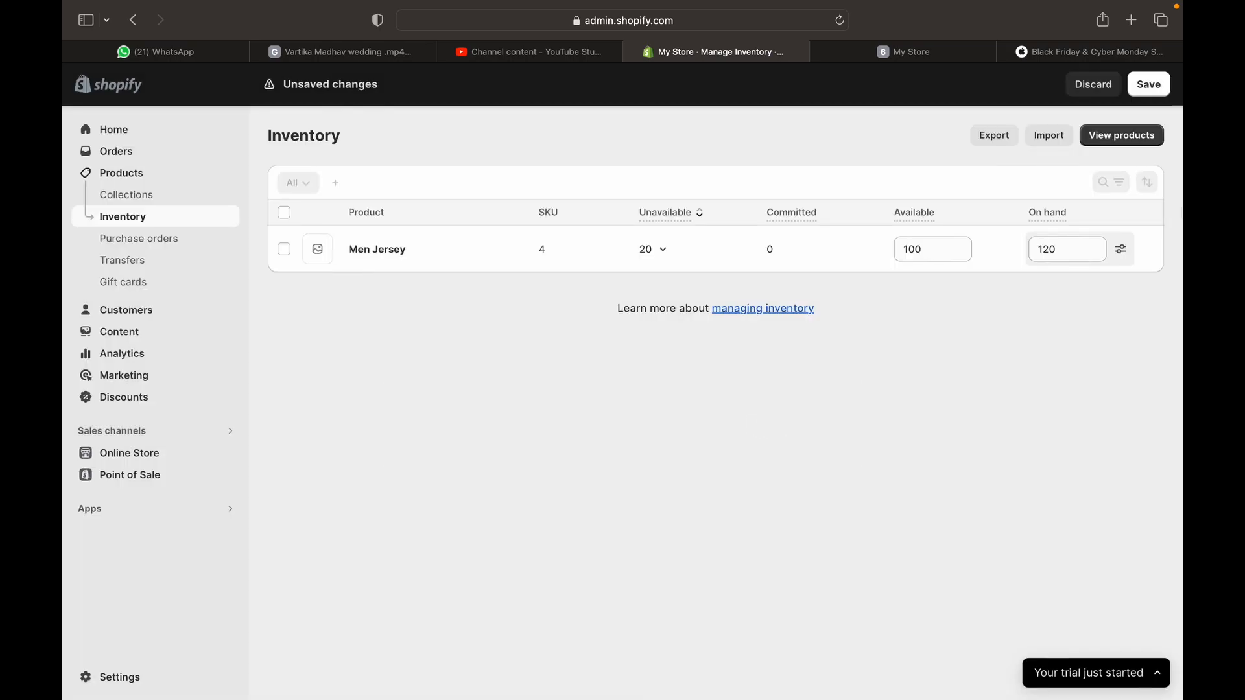
click(1142, 90)
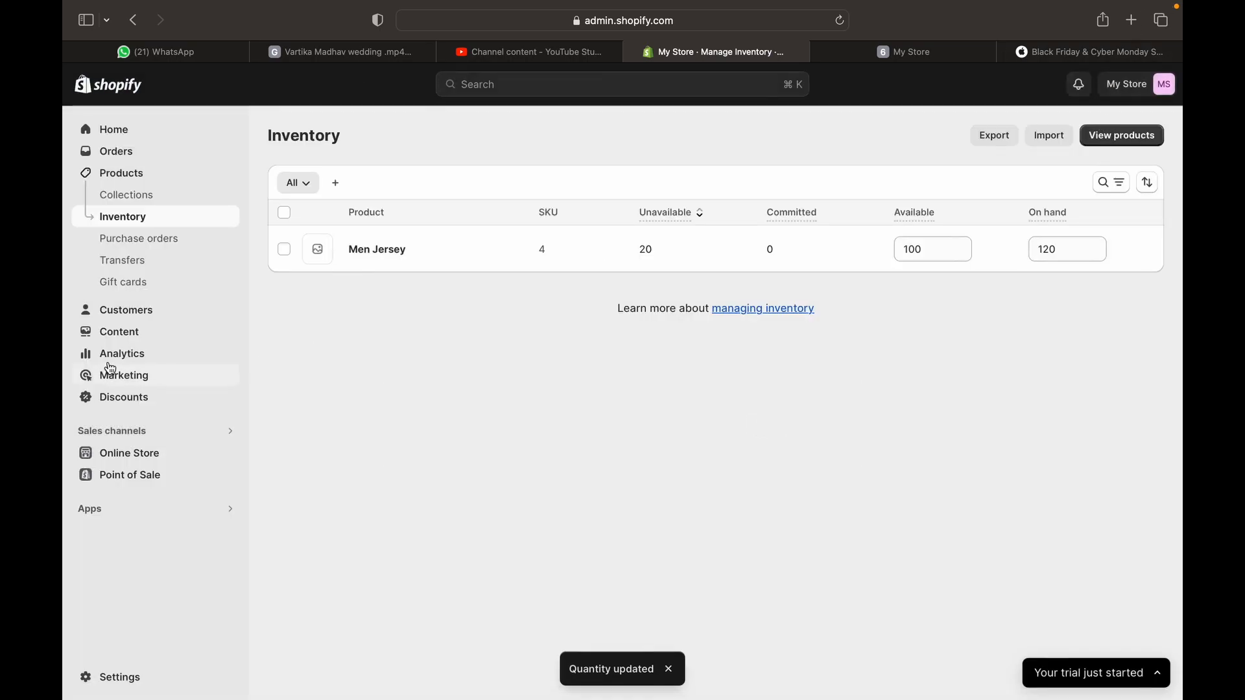
Start a new purchase order for Shop location in INR and bring up its supplier list
click(184, 252)
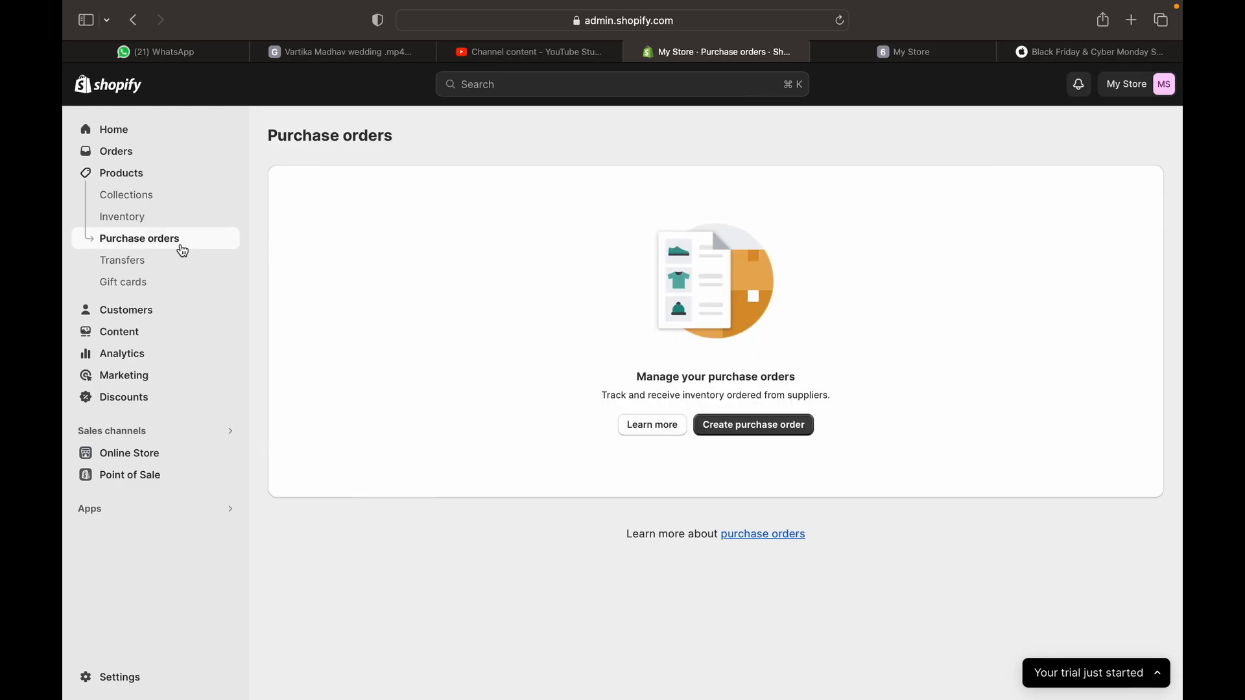
click(779, 426)
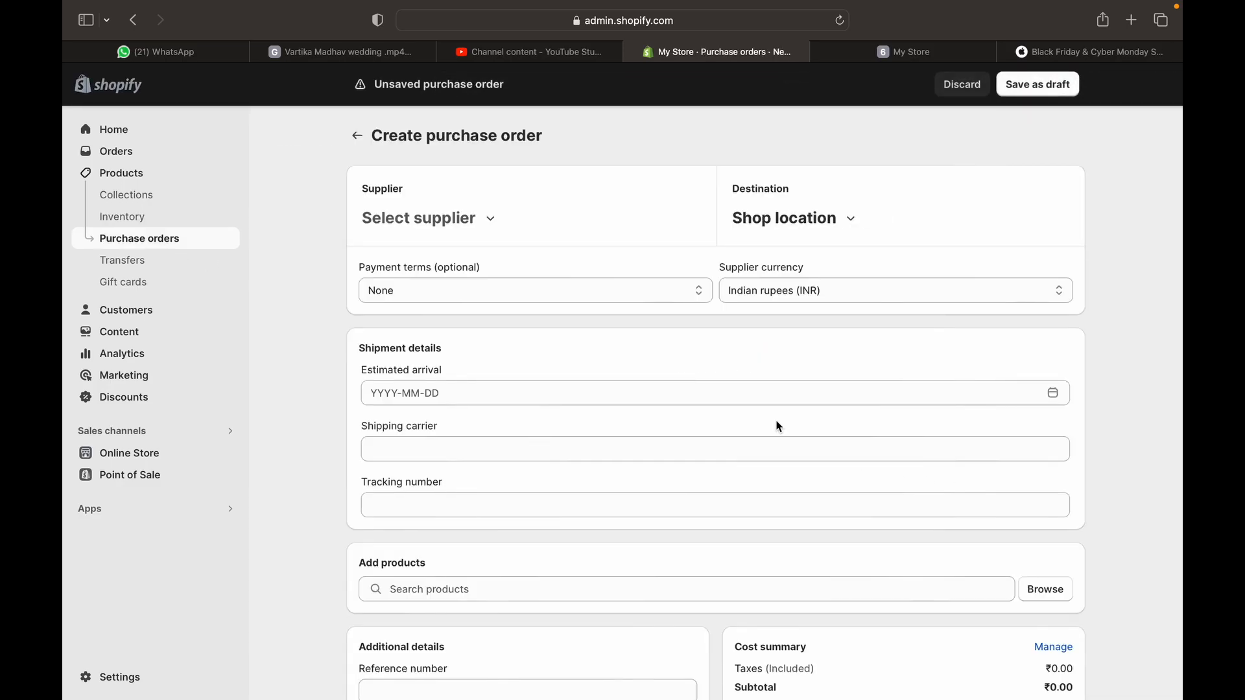
click(487, 220)
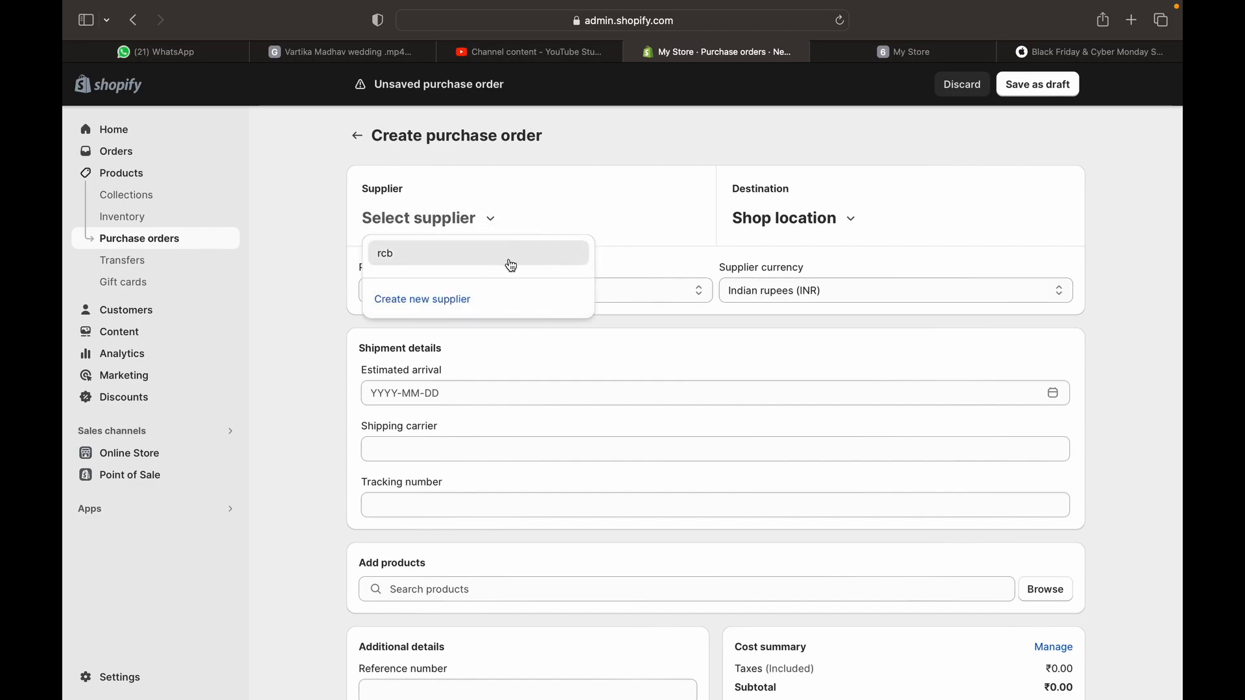
Create supplier 'ABC company' with blank contact, email and phone, assigning it to the order
click(419, 300)
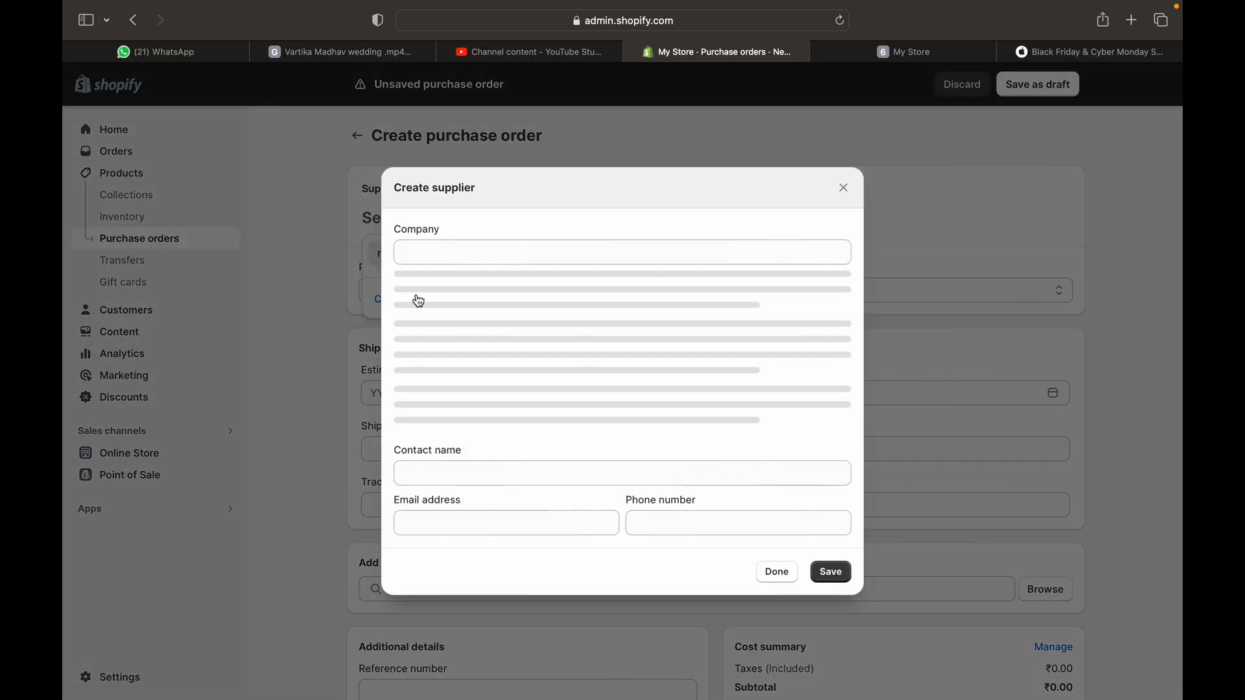
click(437, 188)
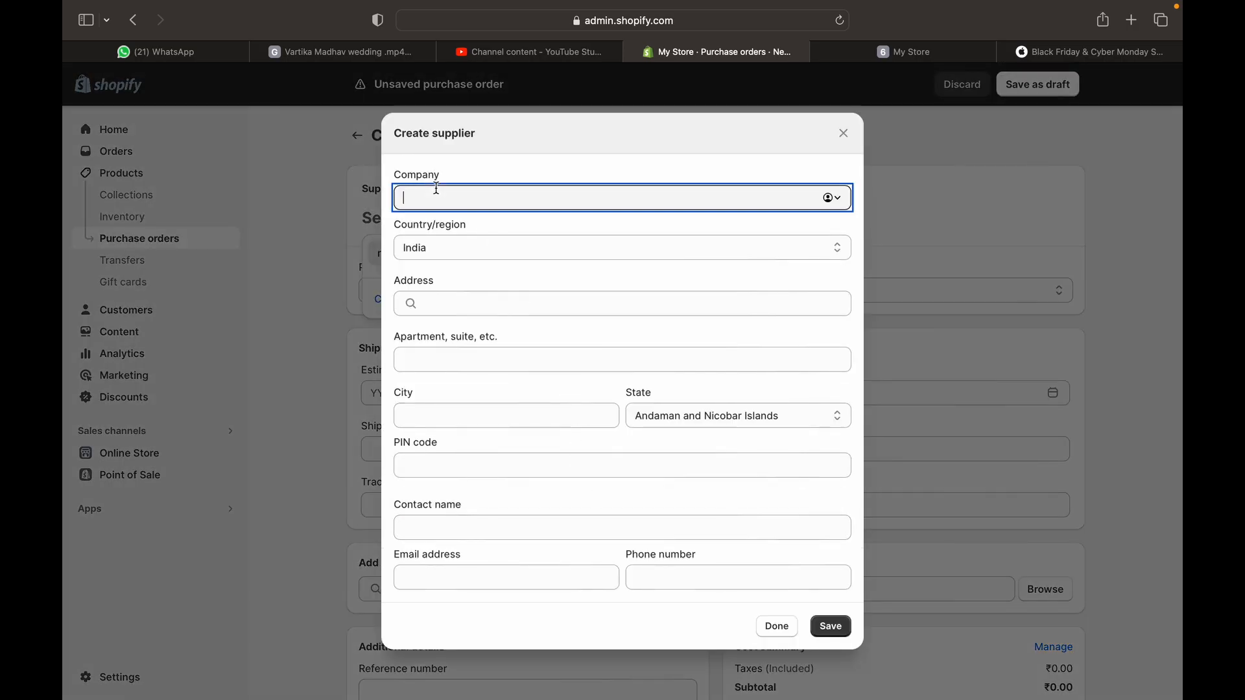
text(ABC company)
click(505, 525)
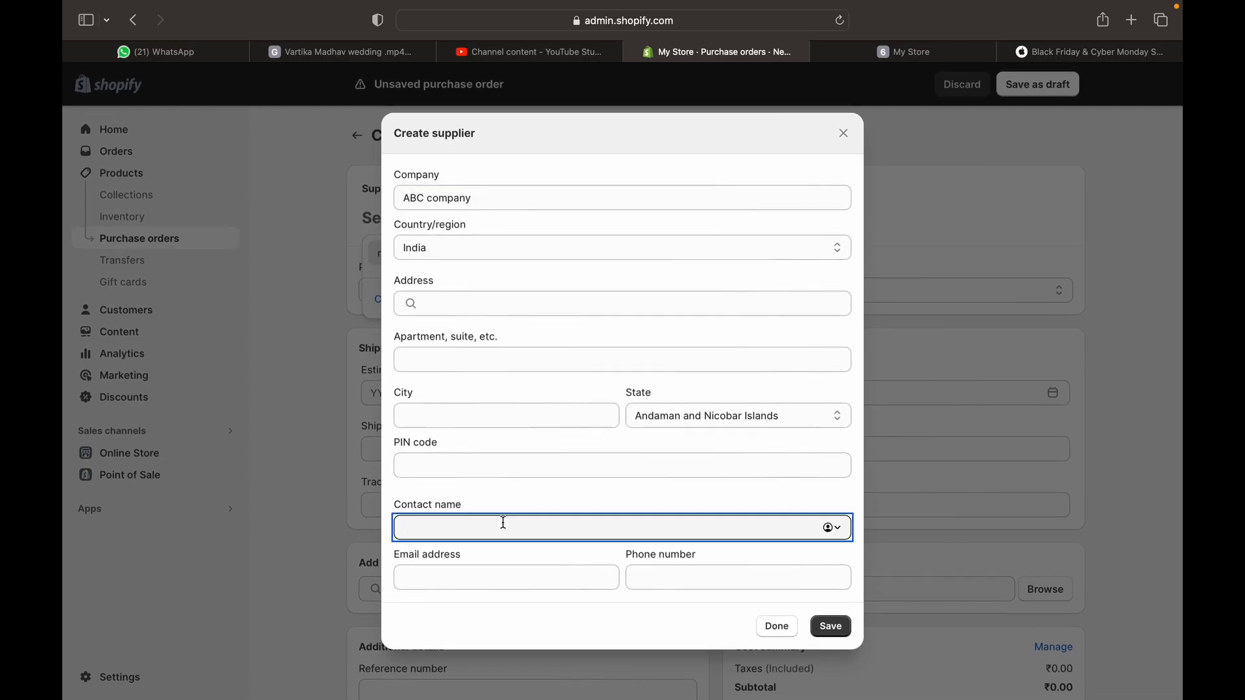
click(517, 574)
click(637, 576)
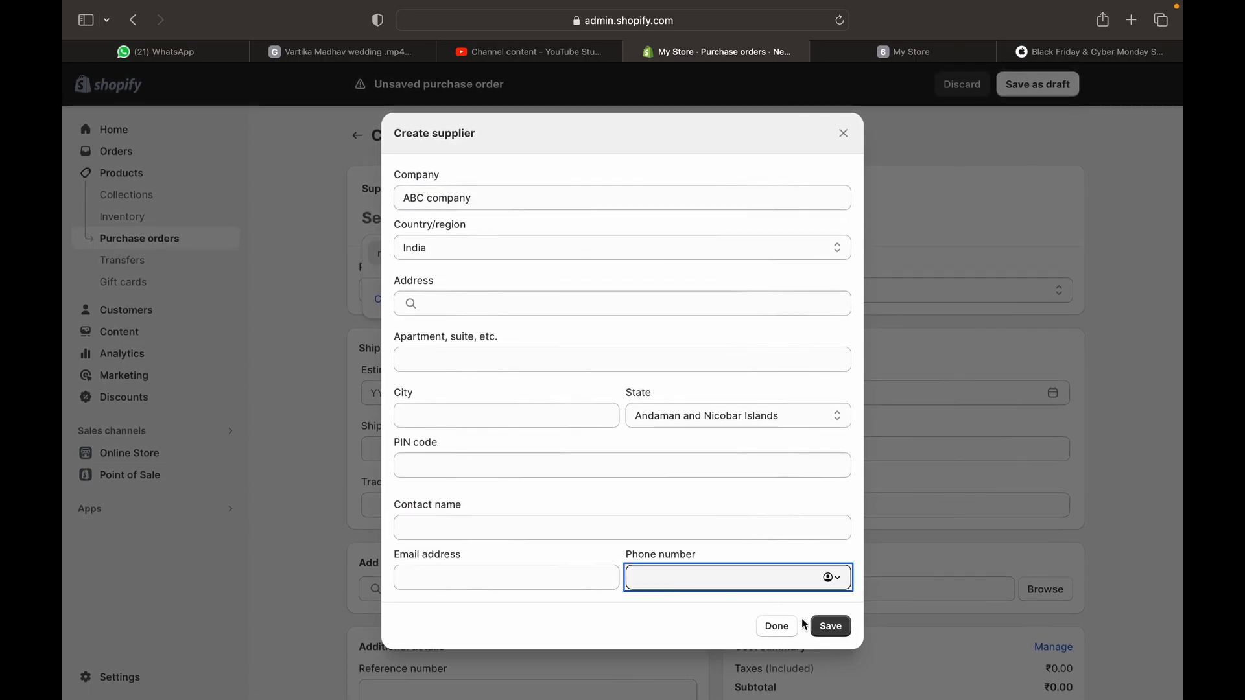
click(832, 626)
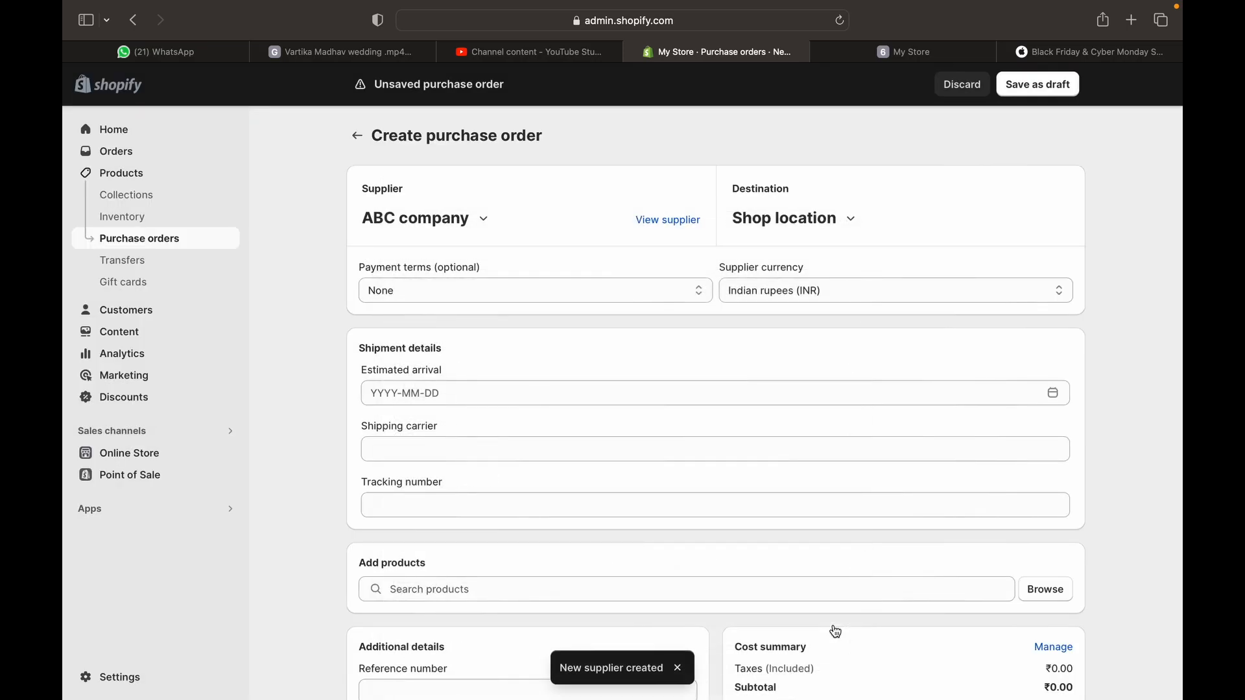
Leave the order's supplier ABC company, Shop location, no payment terms and INR currency unchanged
click(484, 228)
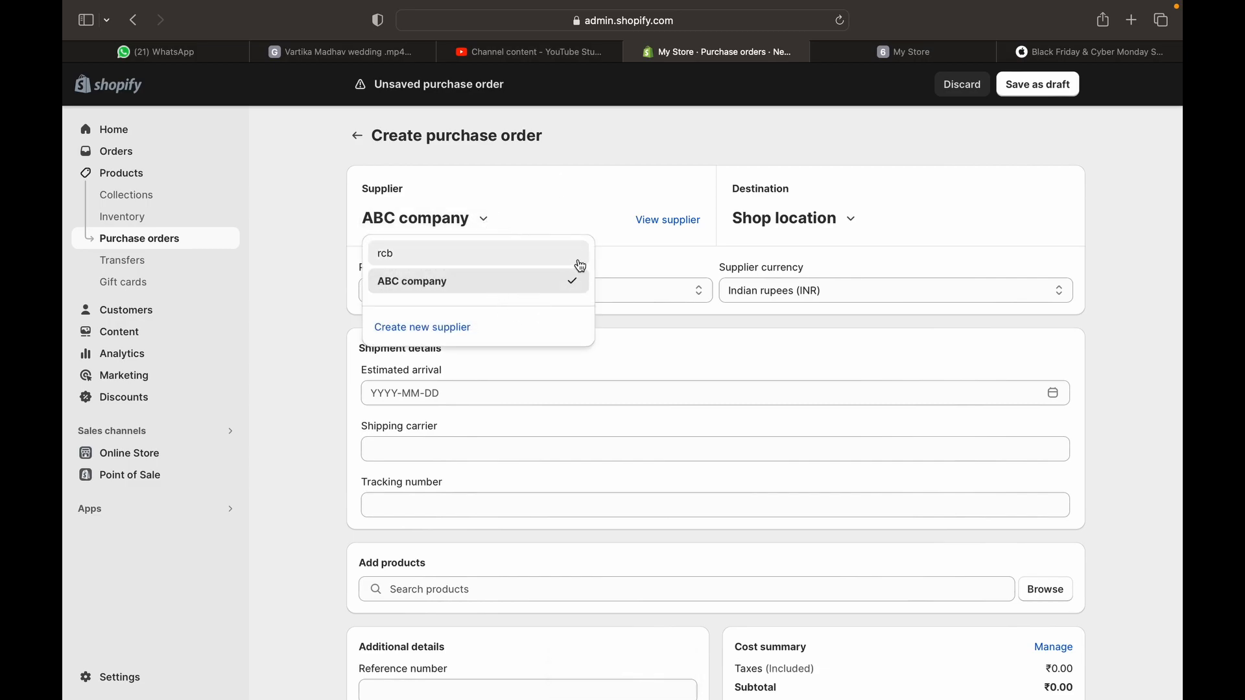
click(628, 197)
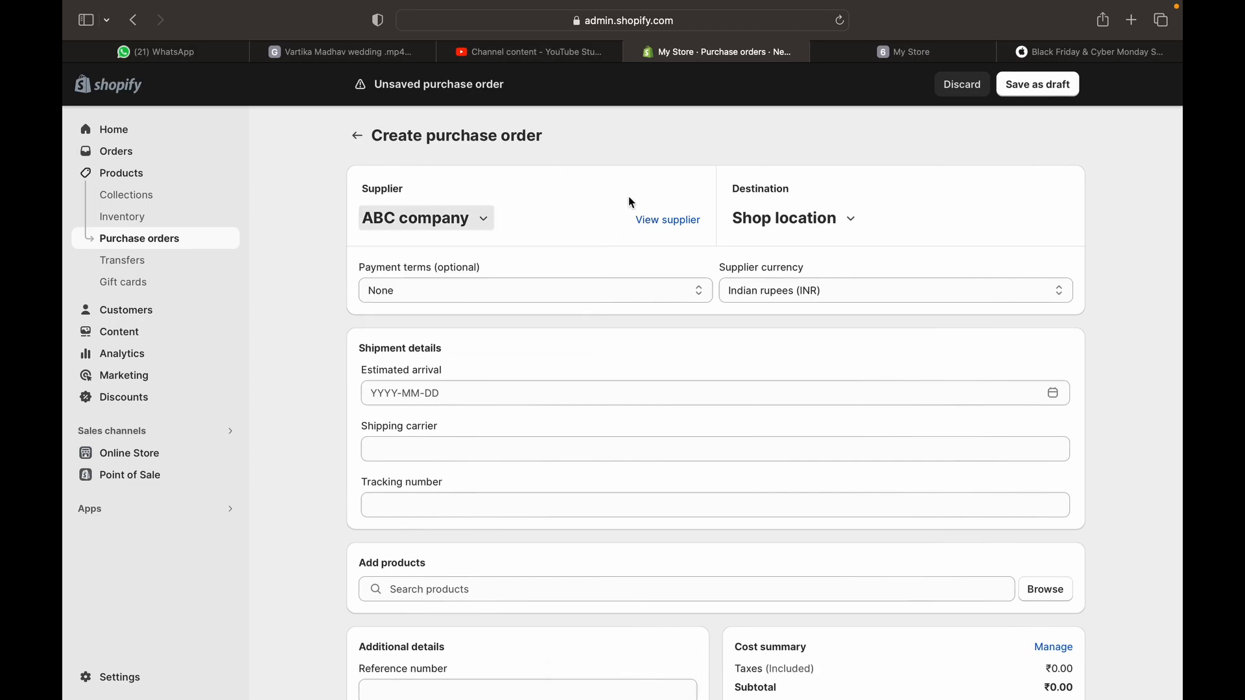
click(817, 221)
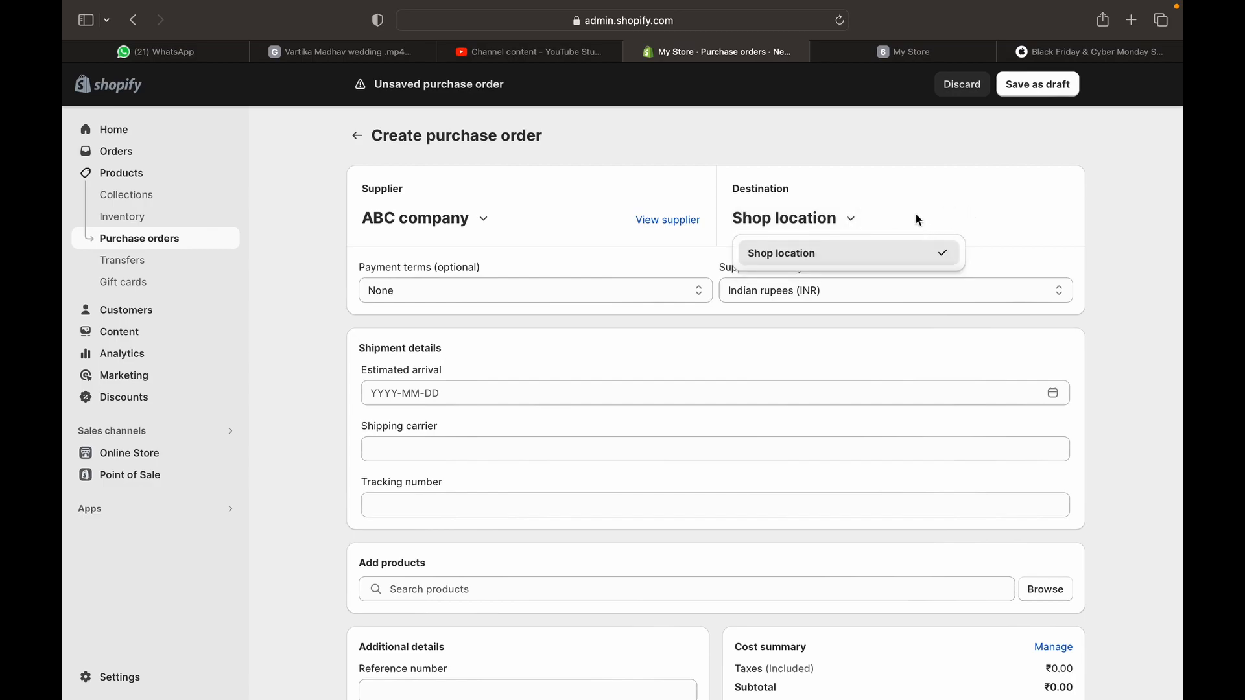
click(1056, 249)
click(468, 293)
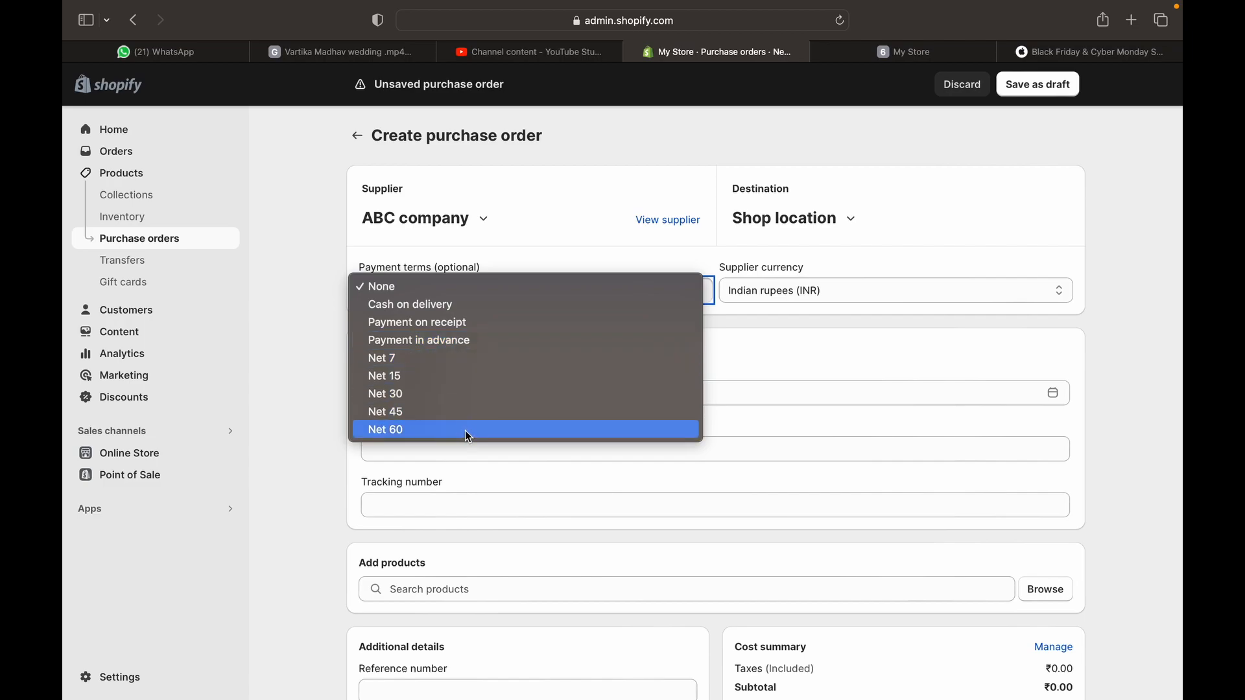
click(779, 355)
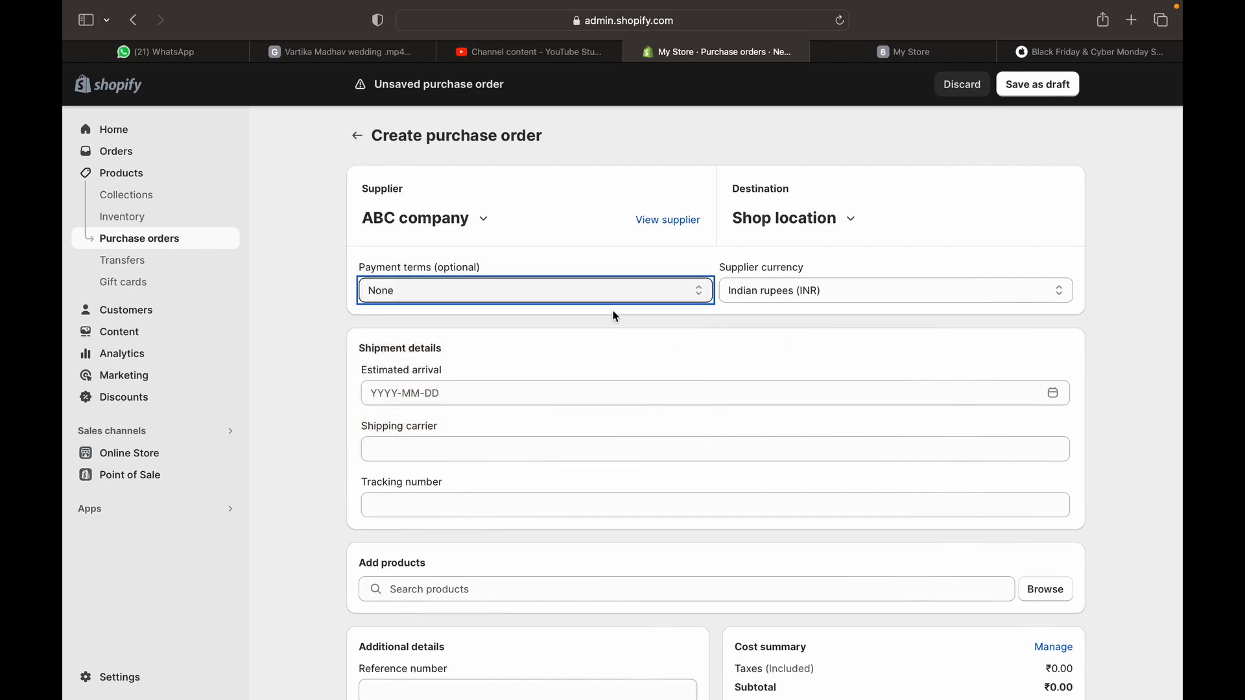
click(783, 304)
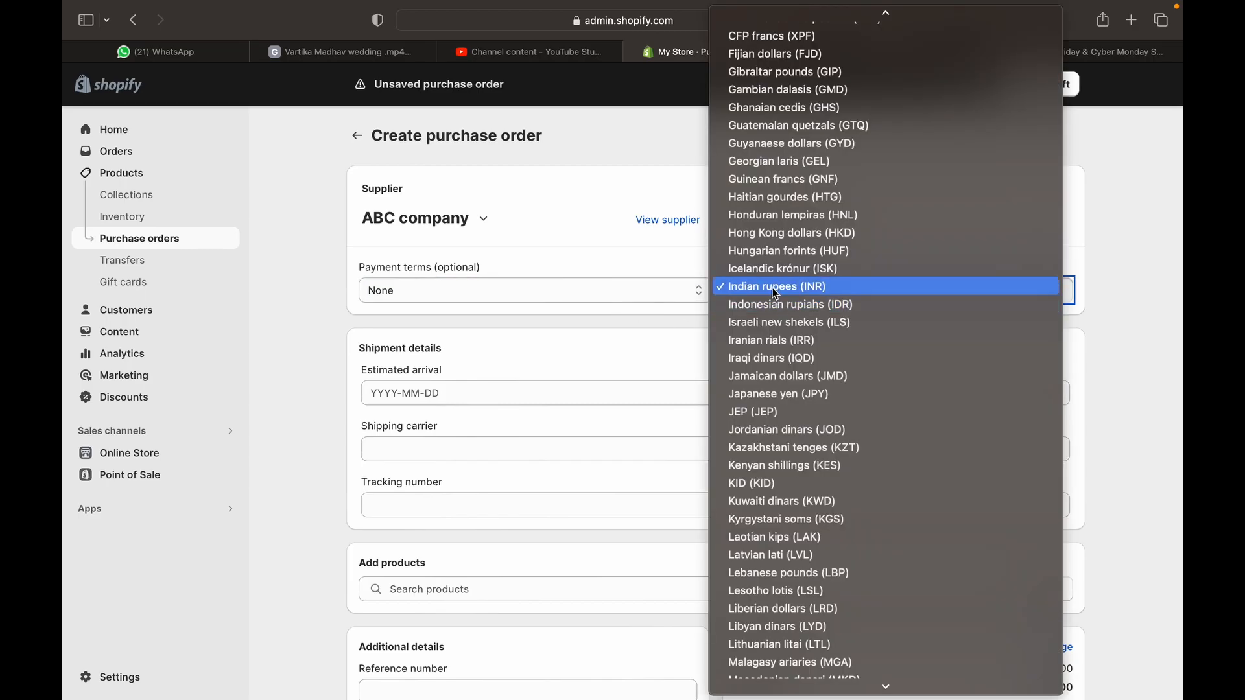
click(774, 289)
Open the Estimated arrival date picker and dismiss it, leaving the arrival date empty
click(566, 389)
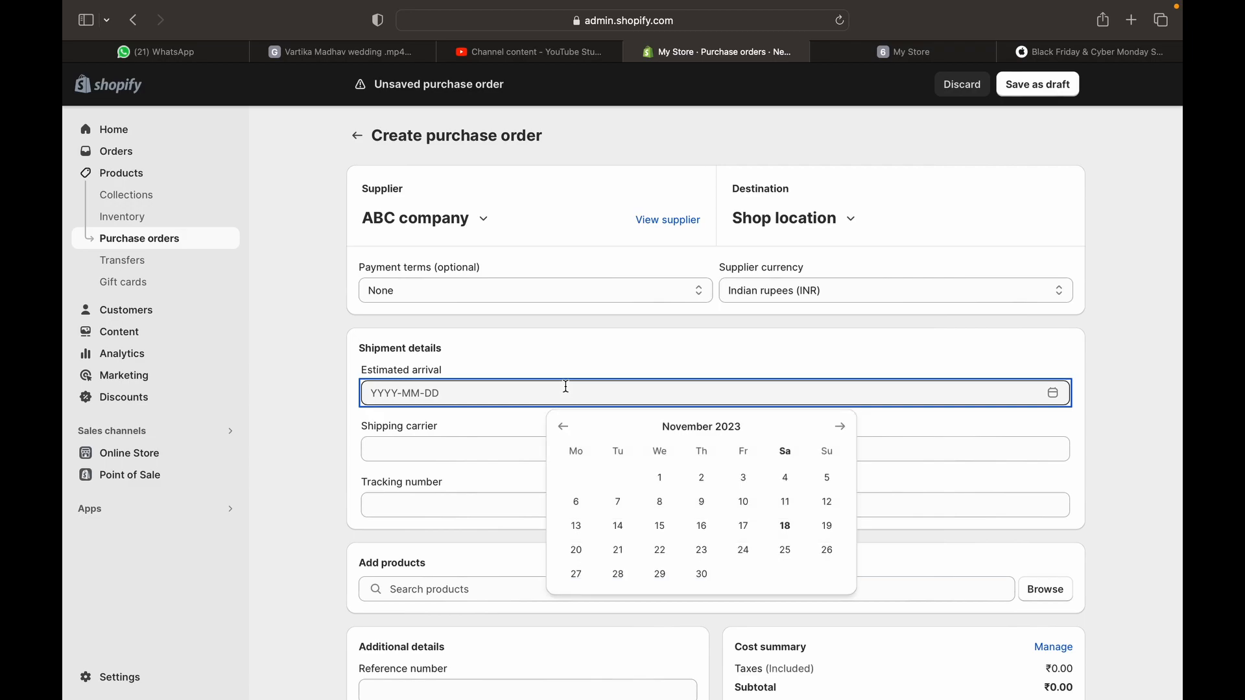
scroll(448, 358, down, 3)
scroll(449, 357, up, 1)
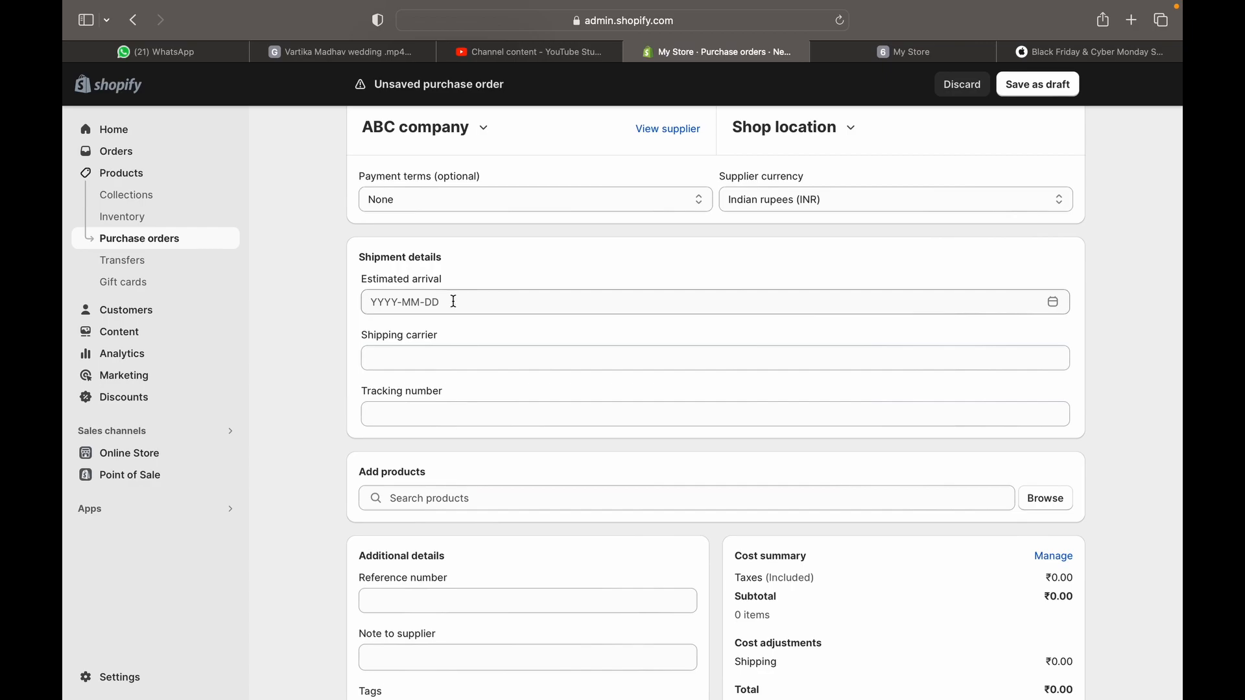
click(455, 303)
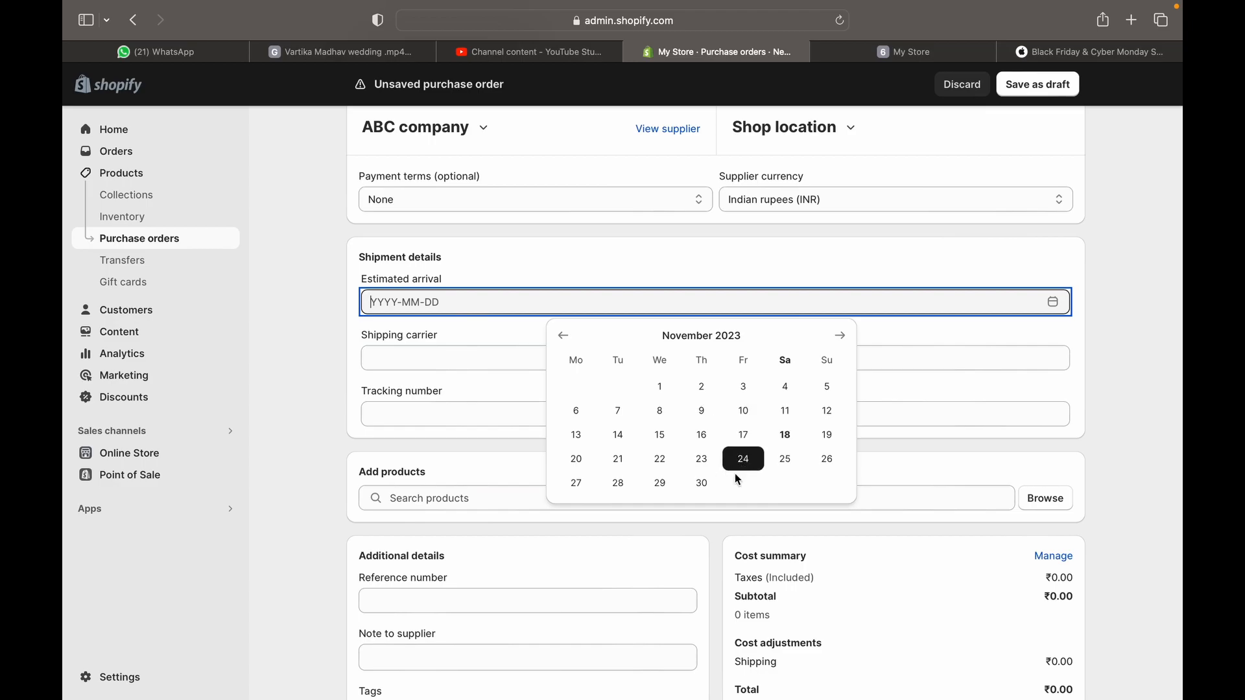
click(697, 490)
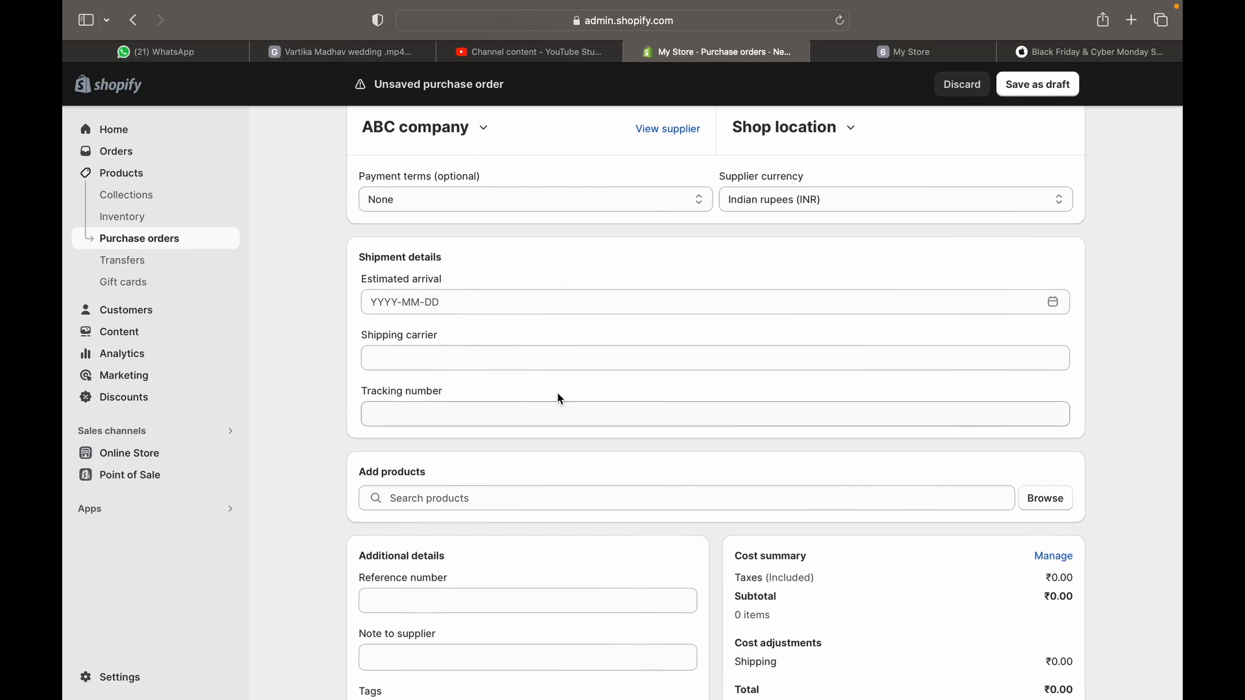
Choose Bluedart from the shipping carrier list and leave the tracking number blank
click(527, 365)
scroll(530, 411, down, 3)
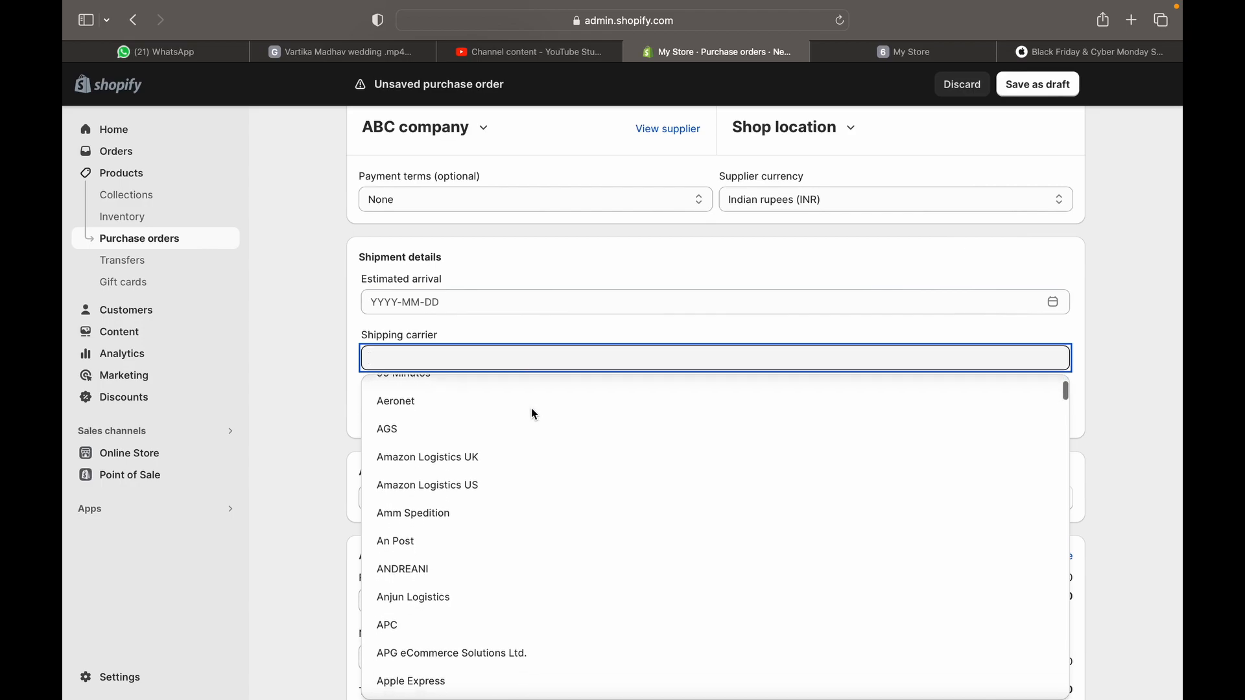
scroll(529, 586, down, 7)
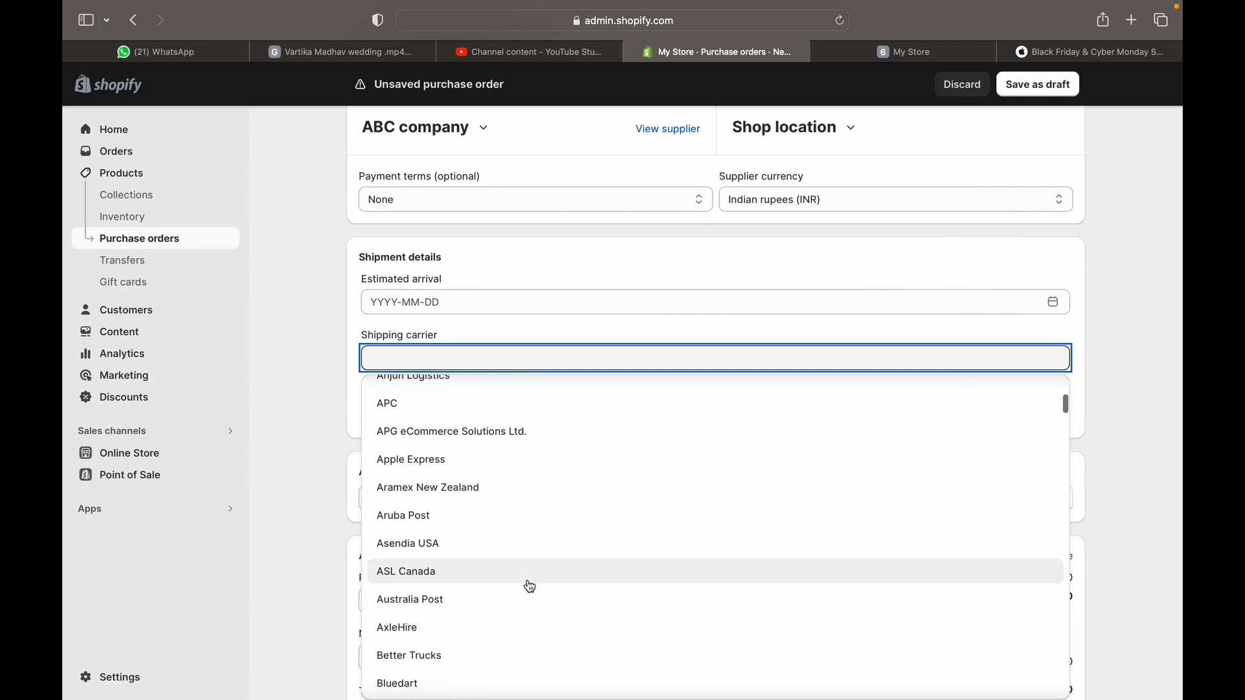
scroll(531, 587, down, 8)
scroll(530, 586, down, 1)
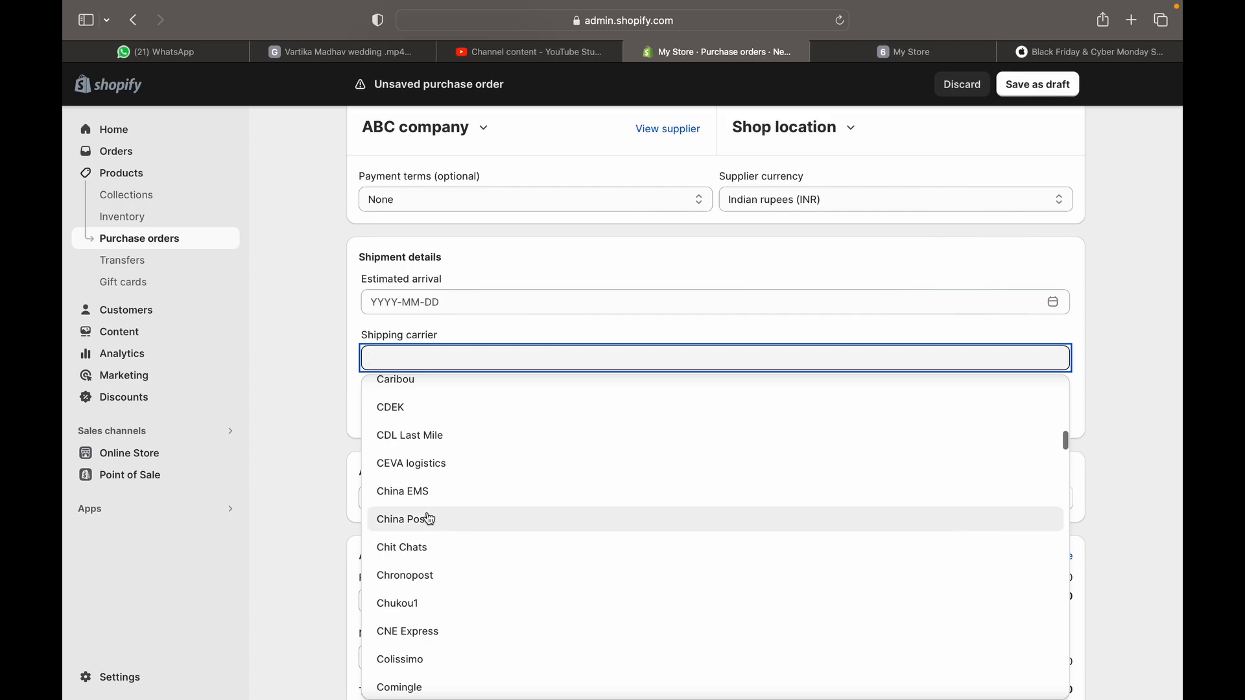
scroll(528, 481, up, 5)
scroll(509, 495, up, 5)
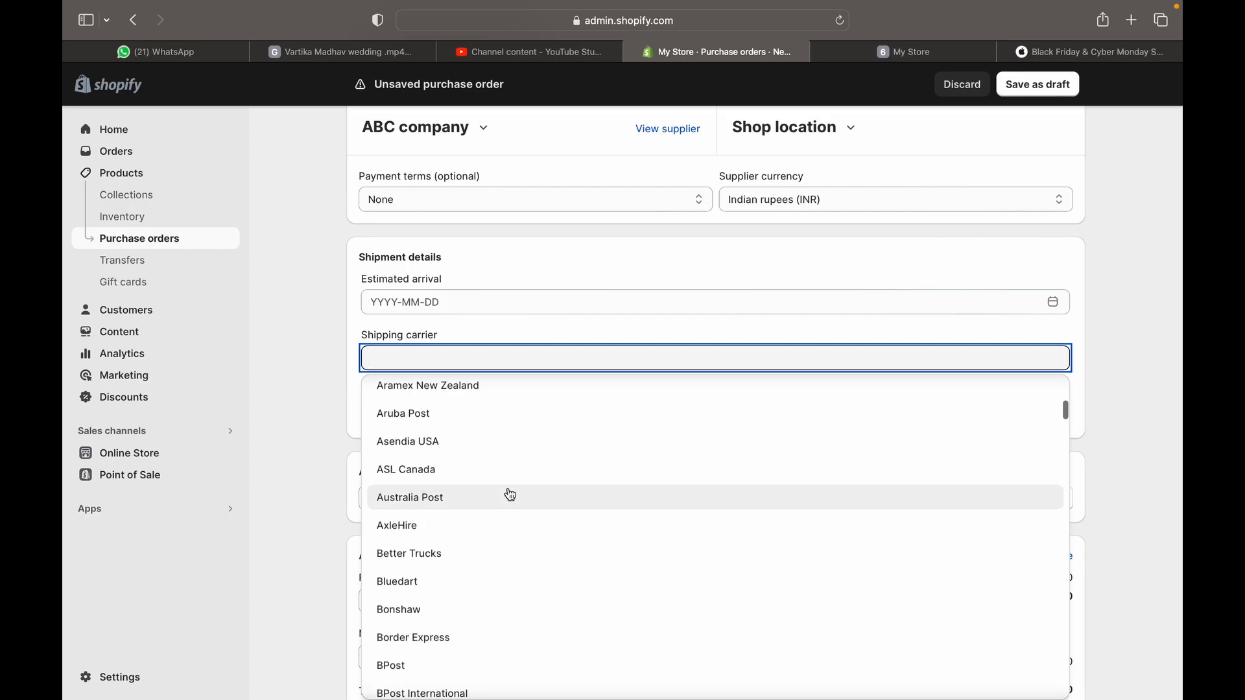
scroll(496, 509, down, 2)
click(487, 538)
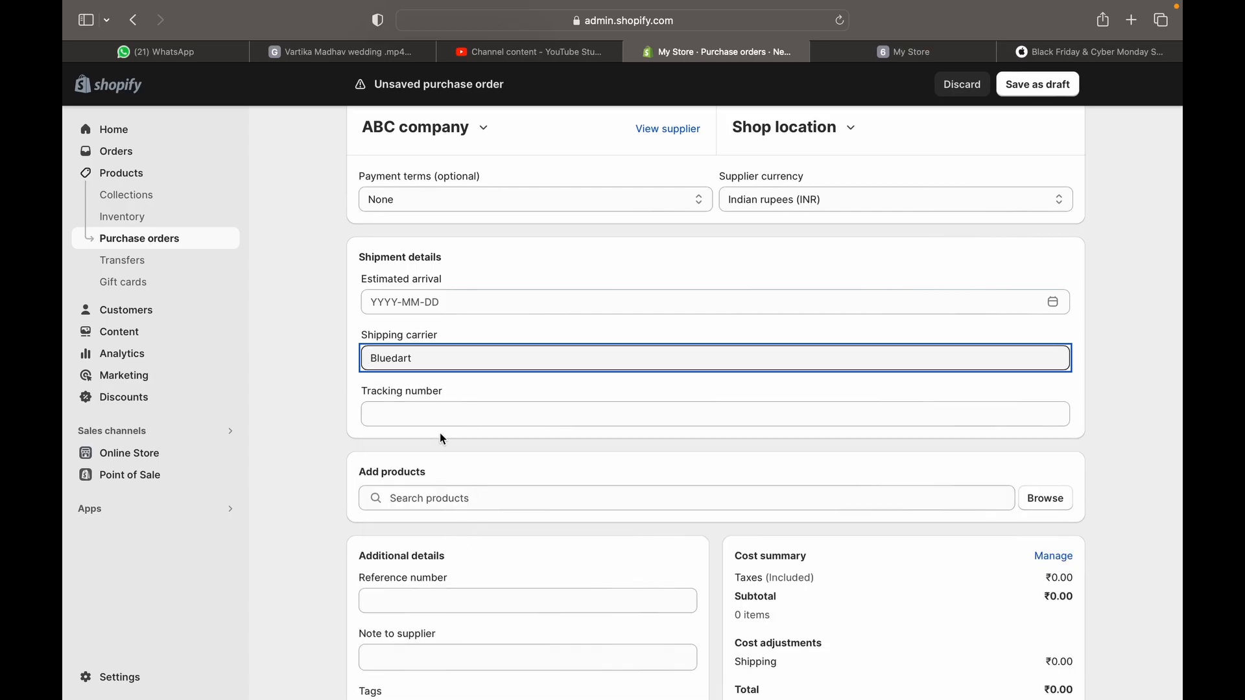
click(447, 422)
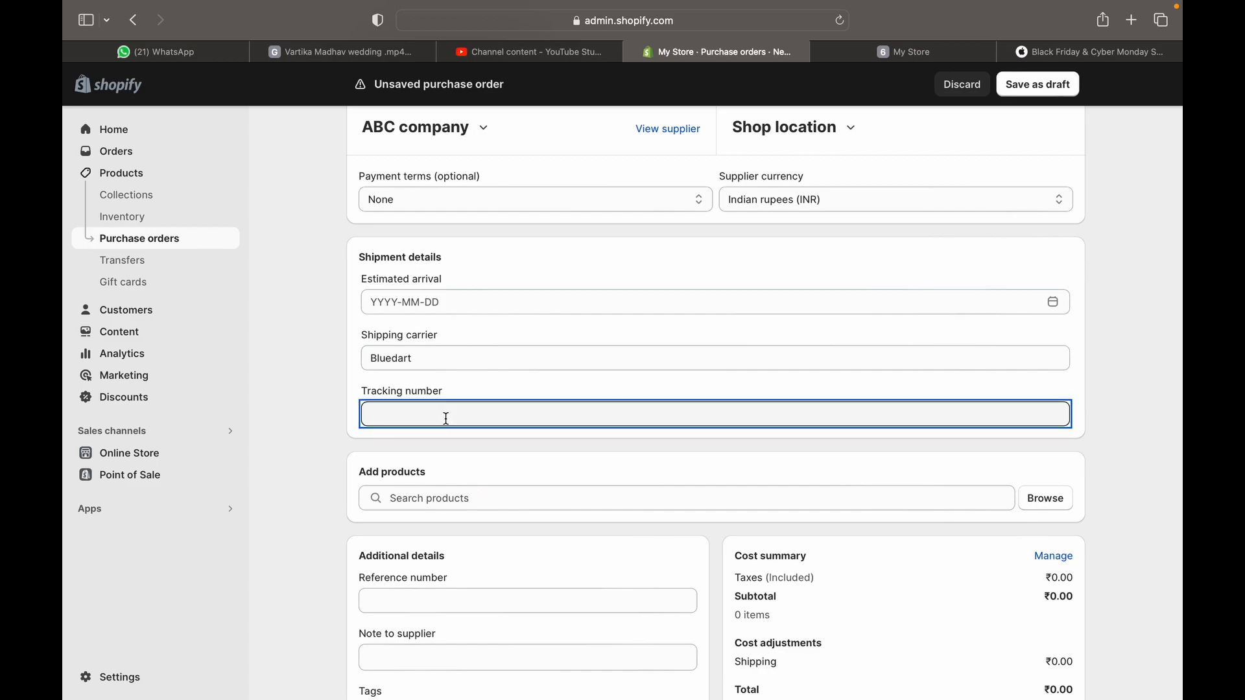
click(452, 497)
click(1097, 505)
Search products for 'Men' and add Men Jersey to the purchase order
click(1040, 502)
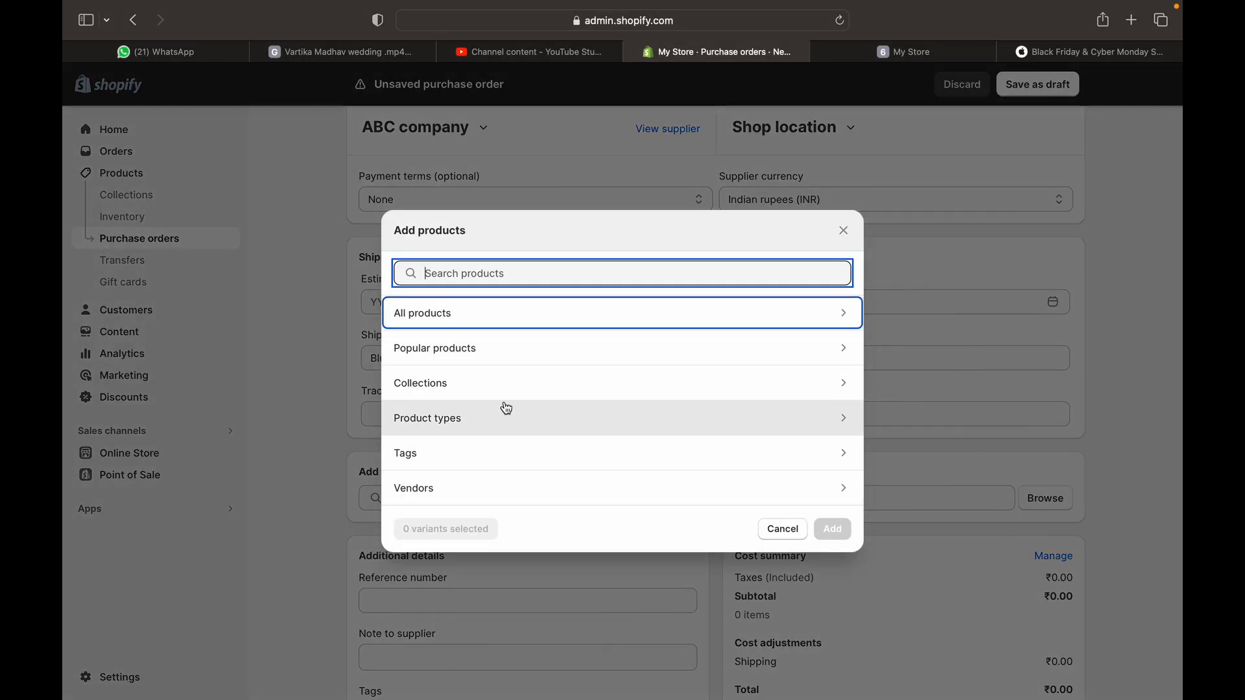
text(Men)
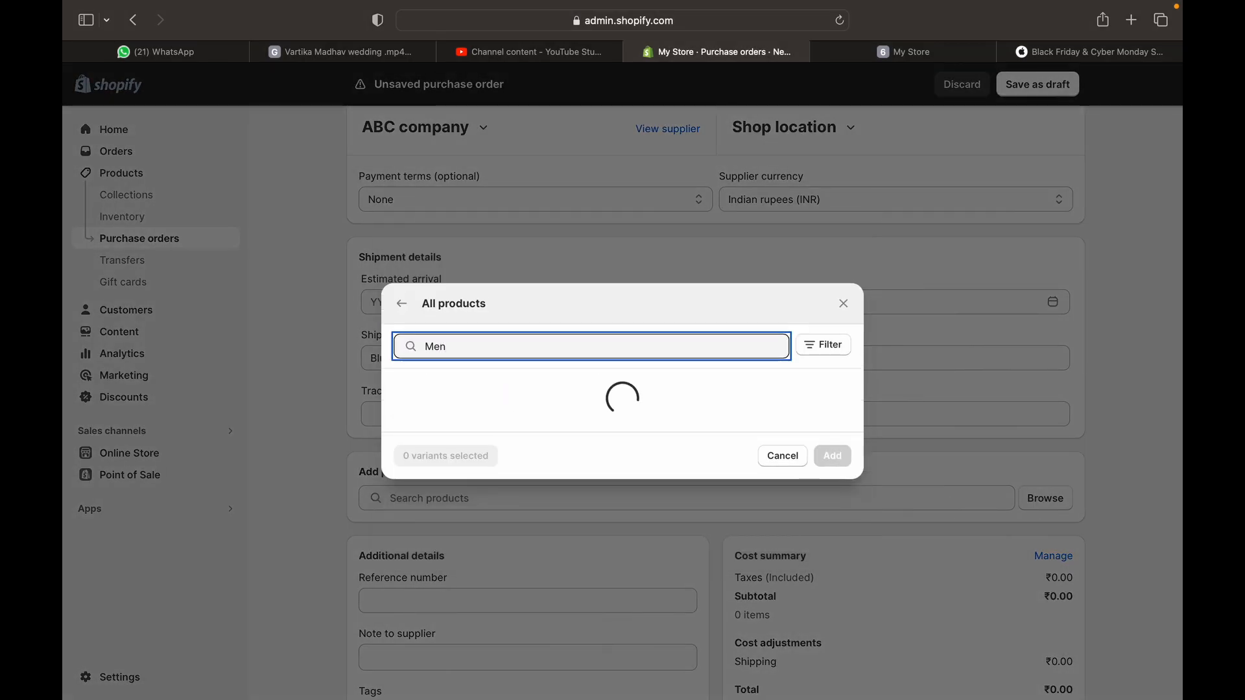
click(422, 285)
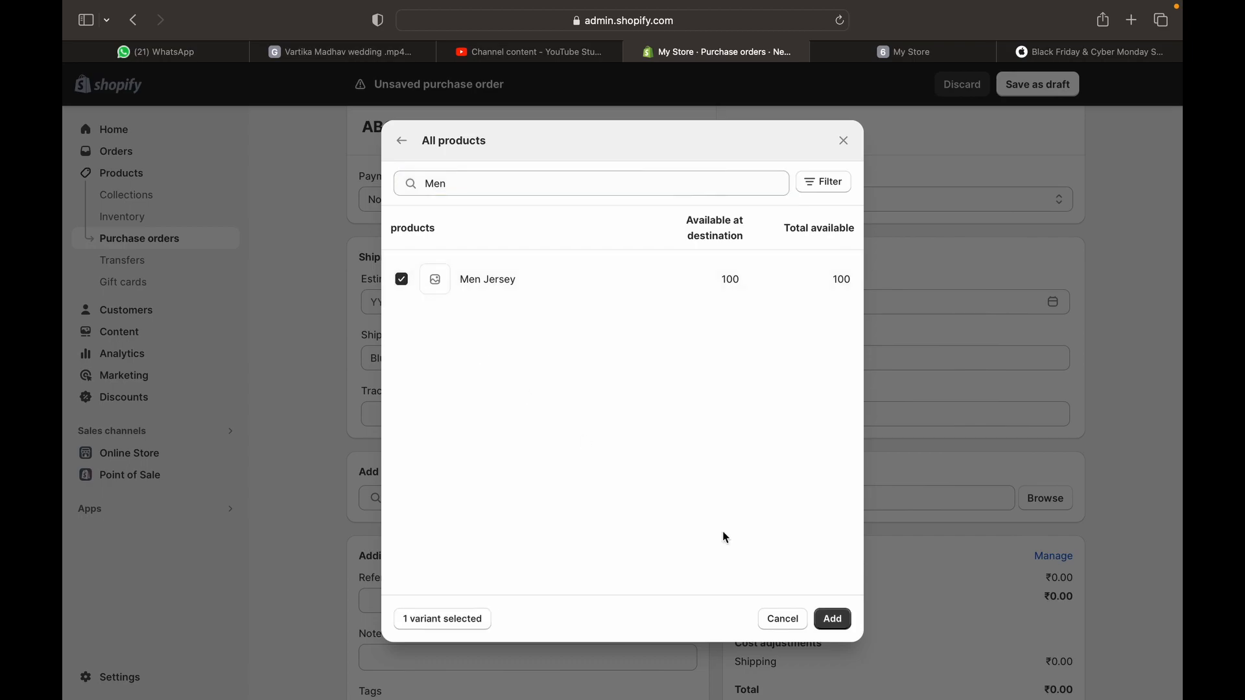
click(833, 618)
scroll(722, 460, down, 5)
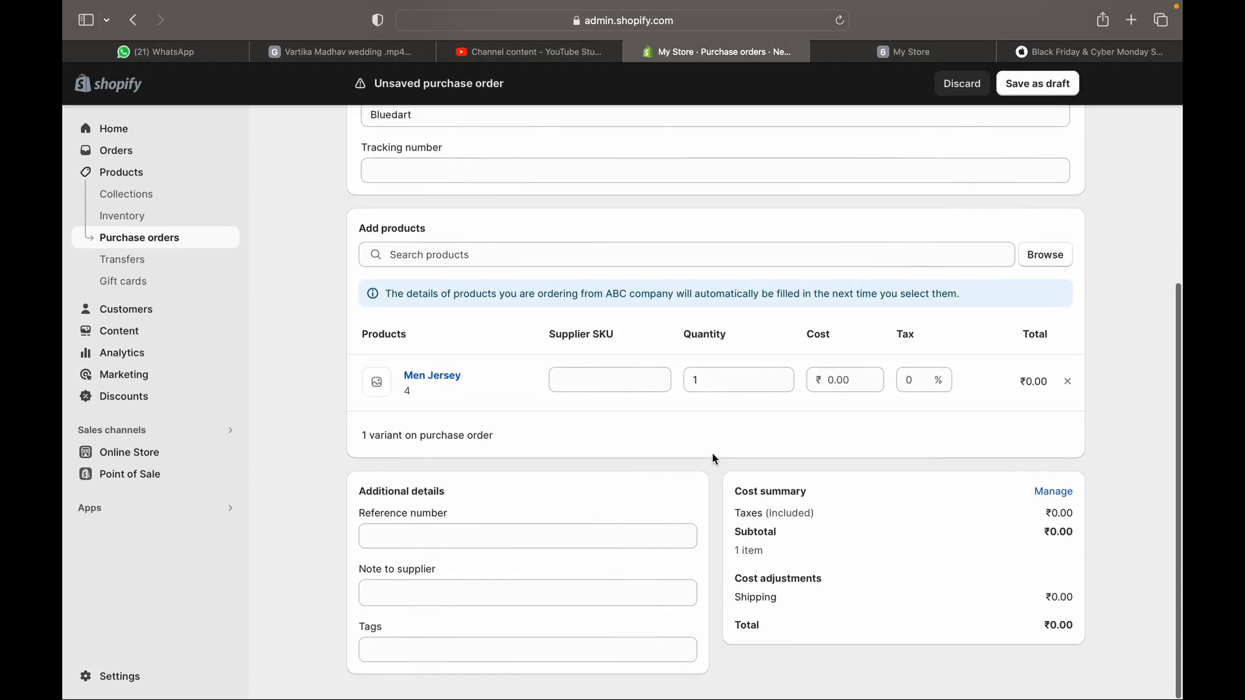
Set Men Jersey to quantity 100, cost ₹500, supplier SKU 4 and 18% tax
click(616, 387)
click(729, 388)
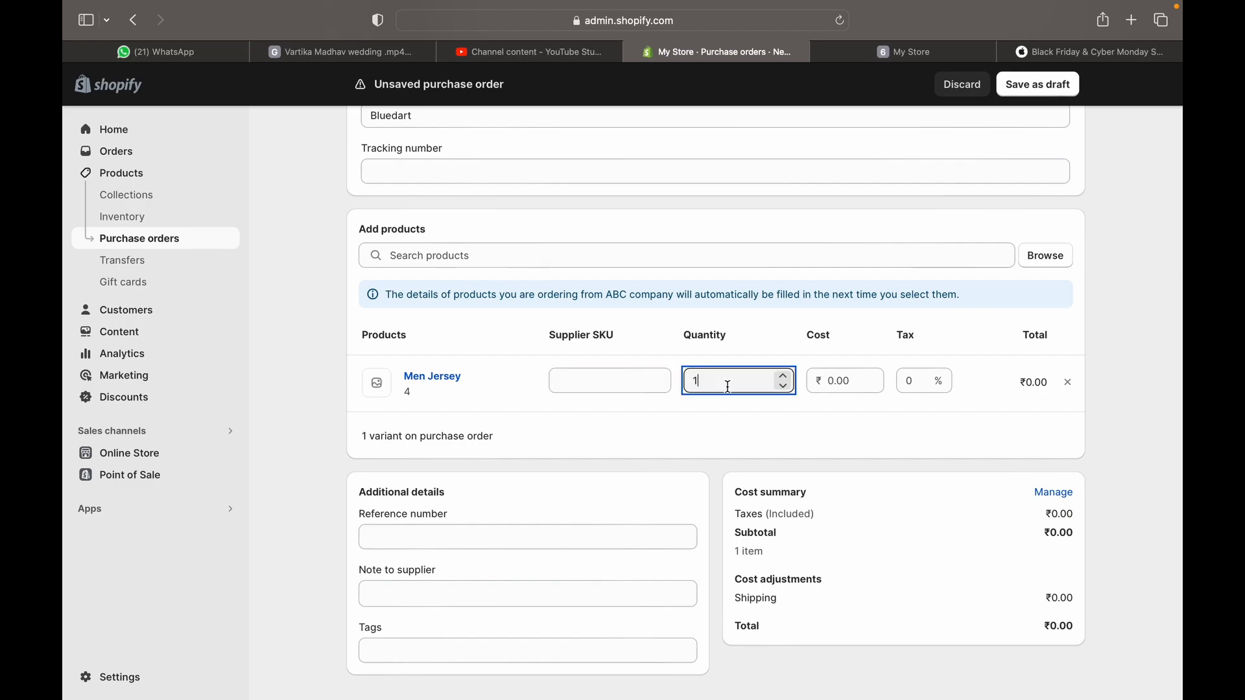
text(00)
click(854, 380)
text(500)
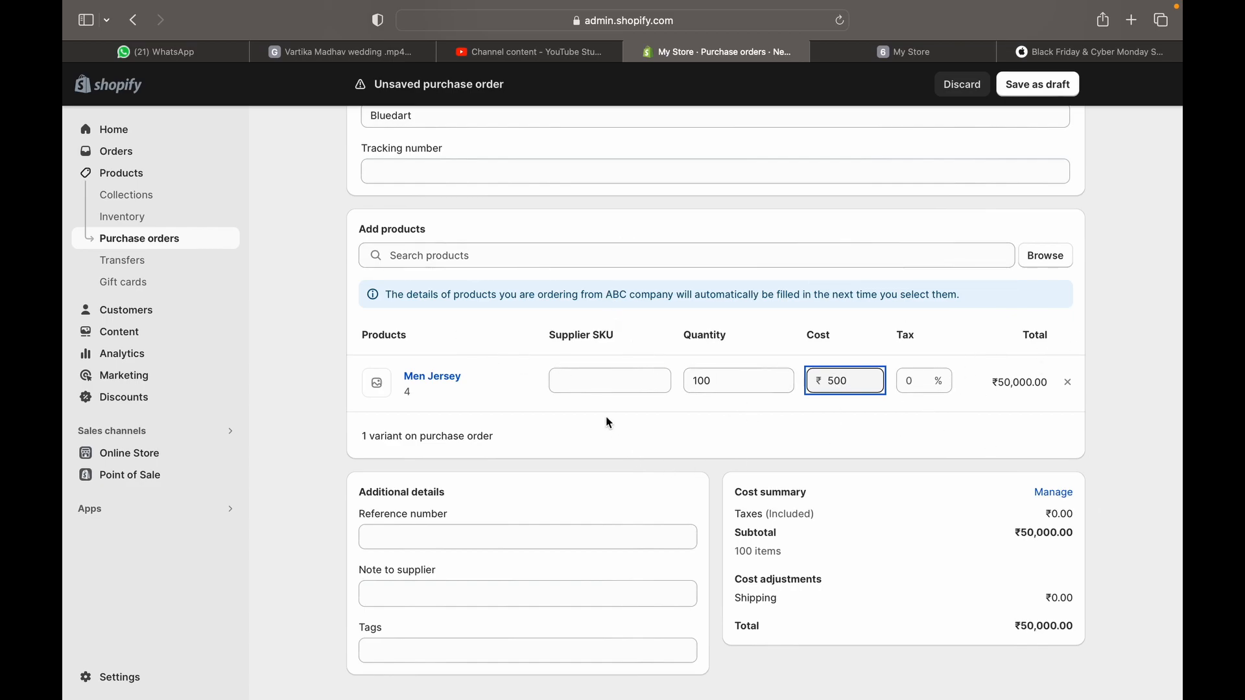
click(597, 389)
text(4)
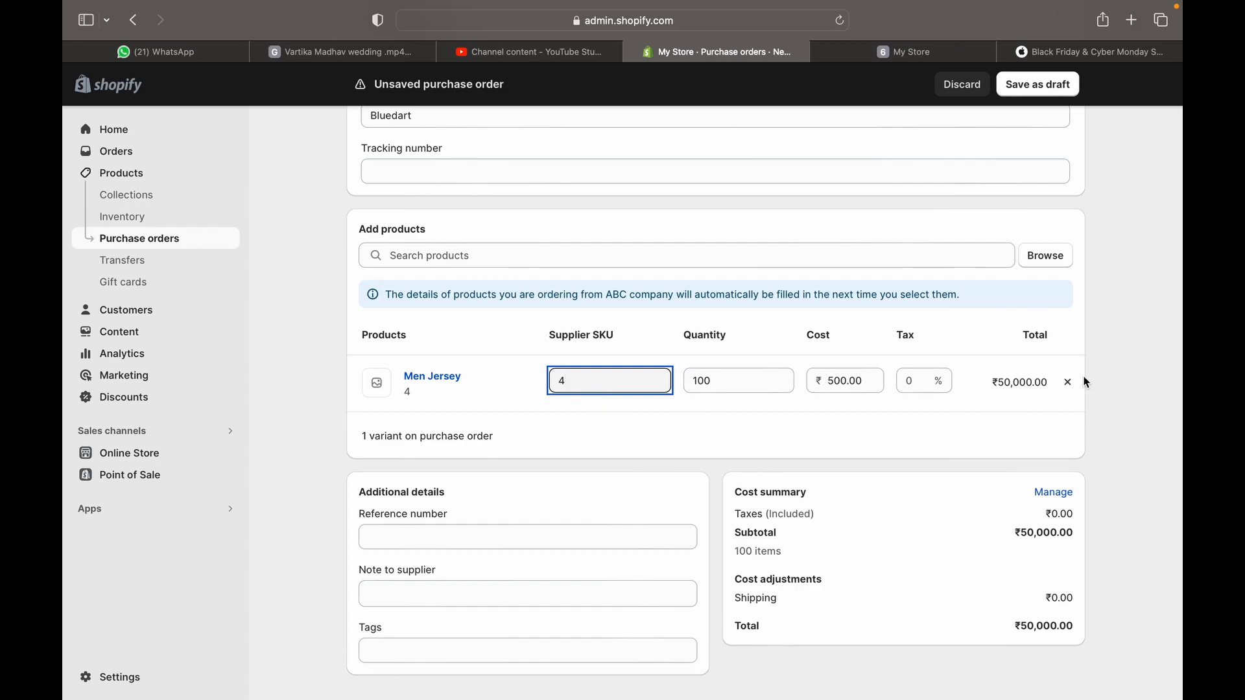
click(919, 382)
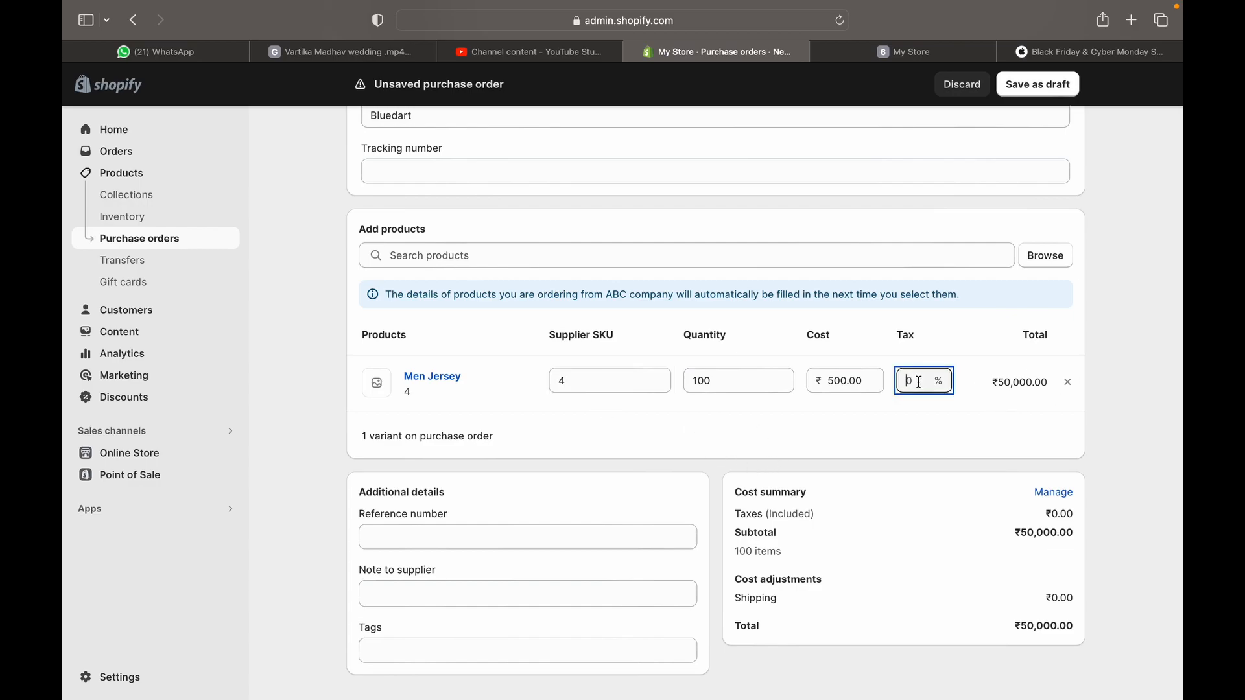
text(18)
click(908, 402)
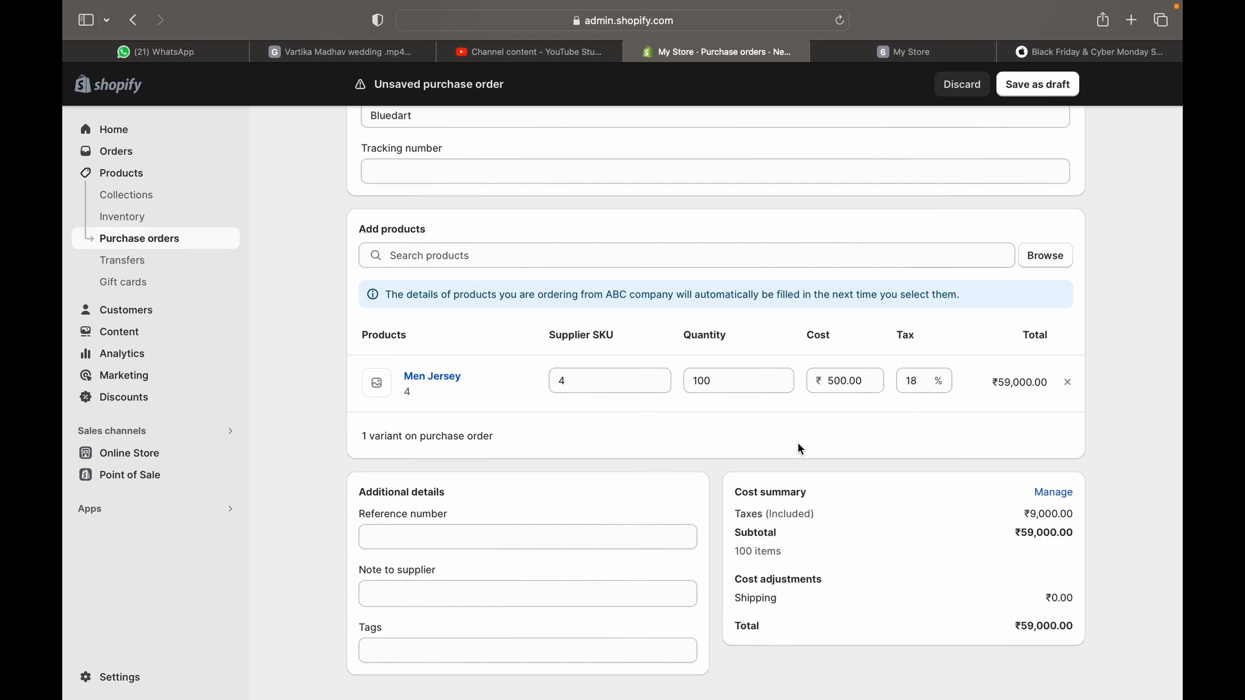
Pass over the reference number, supplier note and tags fields, leaving them empty
click(408, 536)
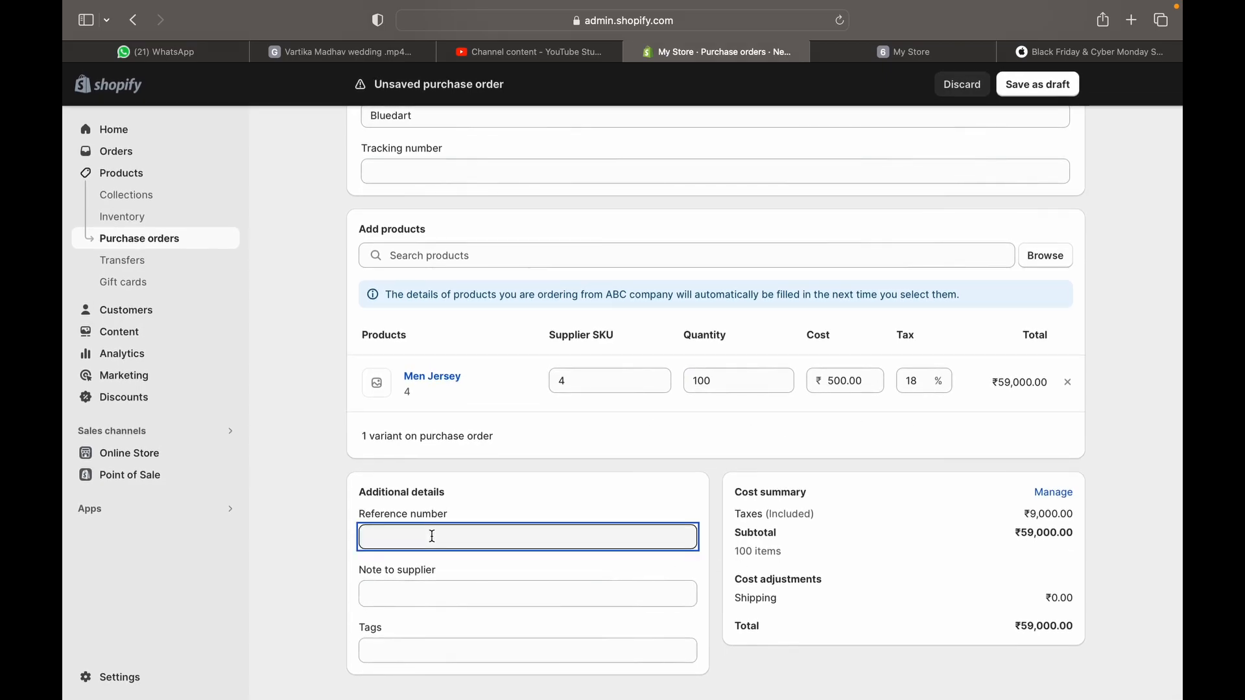
click(425, 592)
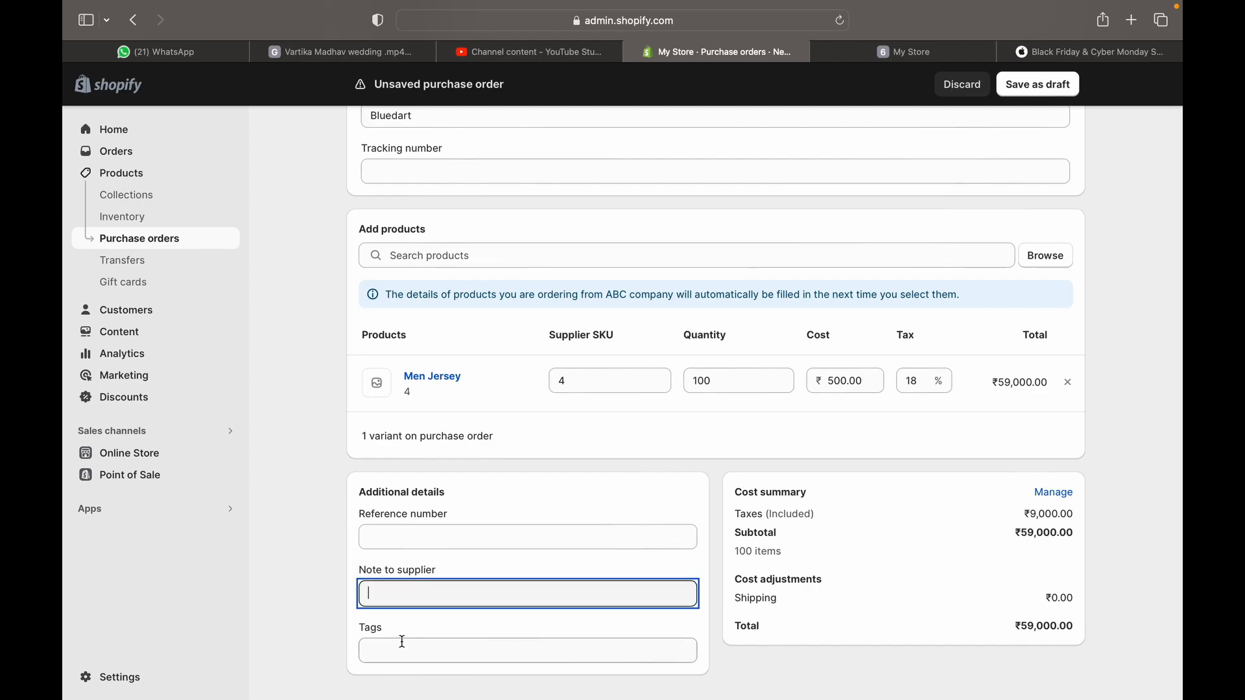
click(402, 650)
scroll(402, 648, down, 1)
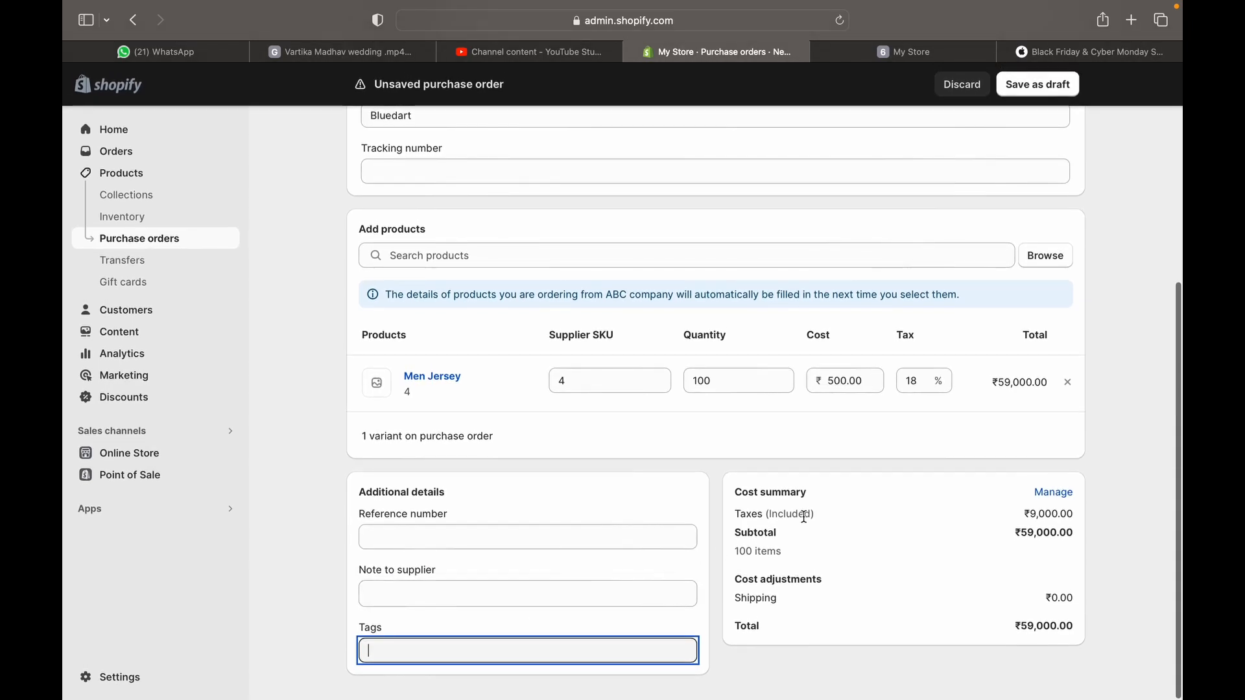
scroll(803, 517, up, 6)
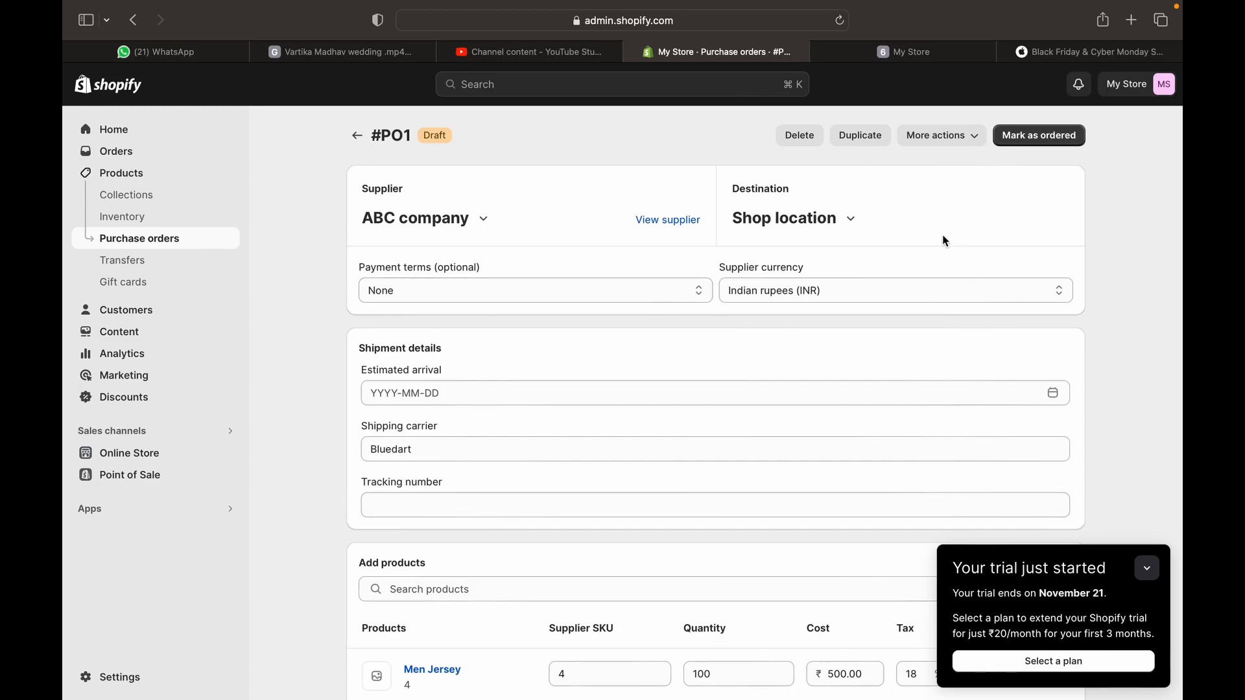
Scroll through draft #PO1's details and ₹59,000 cost summary, then back to the top
scroll(945, 241, down, 10)
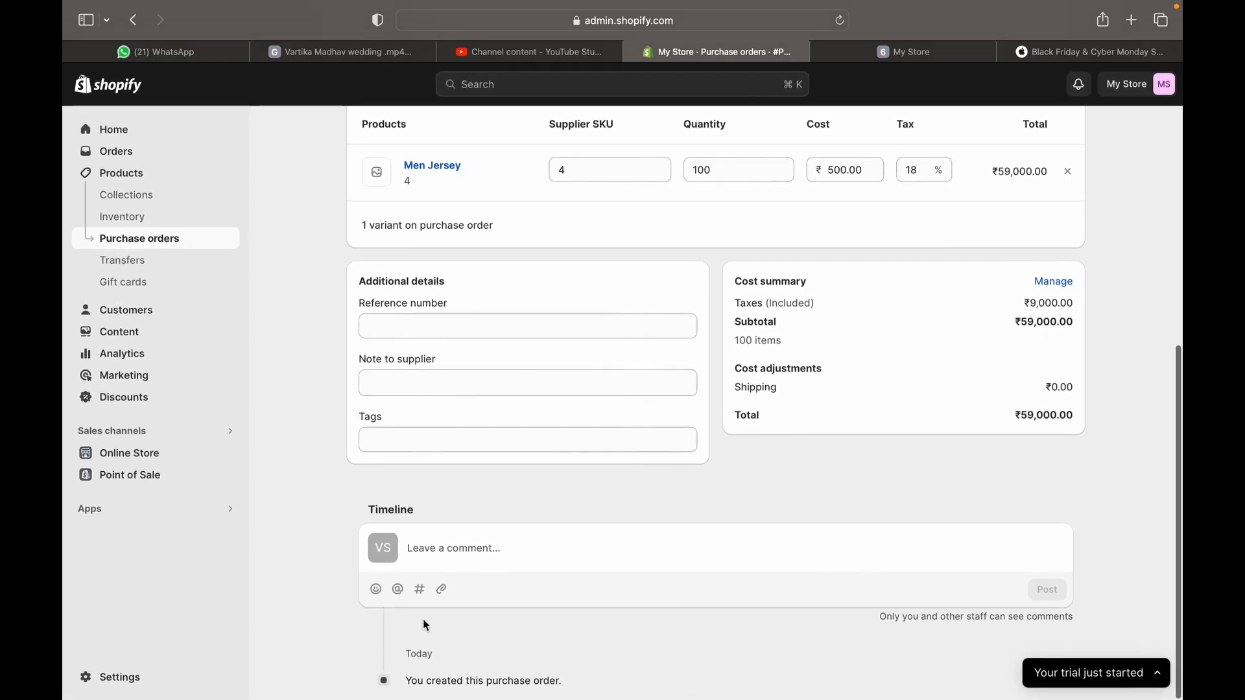
scroll(765, 424, up, 10)
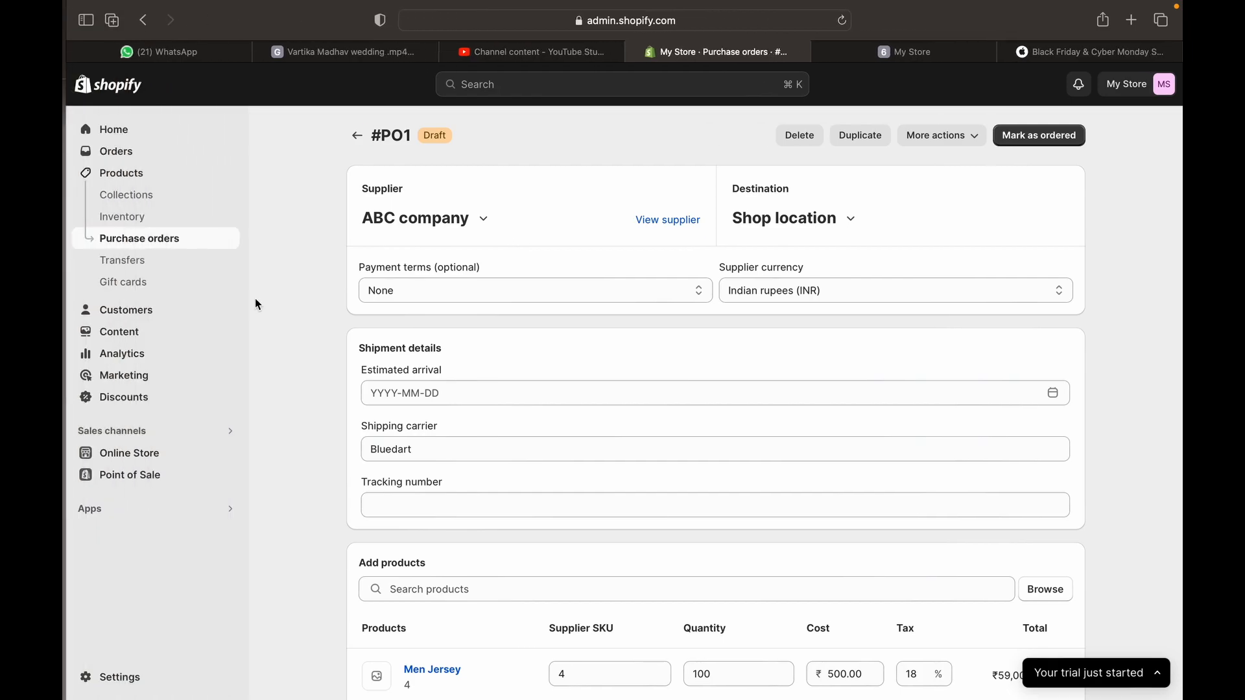
Check the empty inventory Transfers page under Products, then switch to Gift cards
click(145, 262)
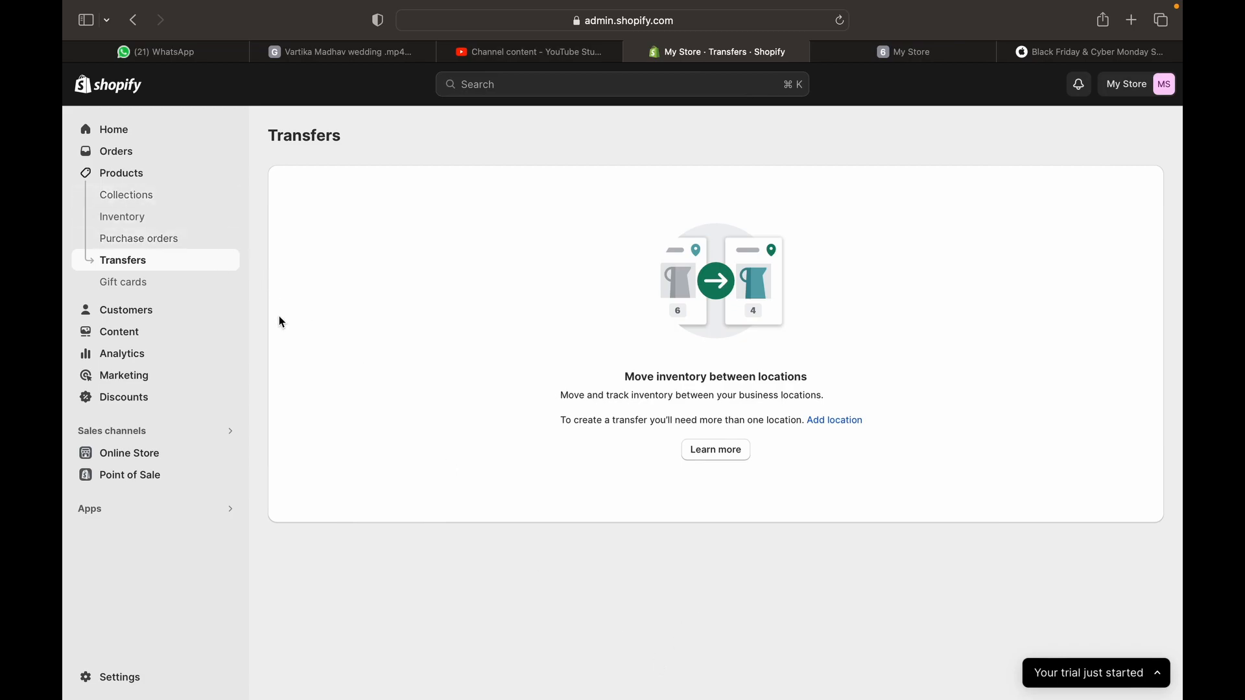
click(170, 291)
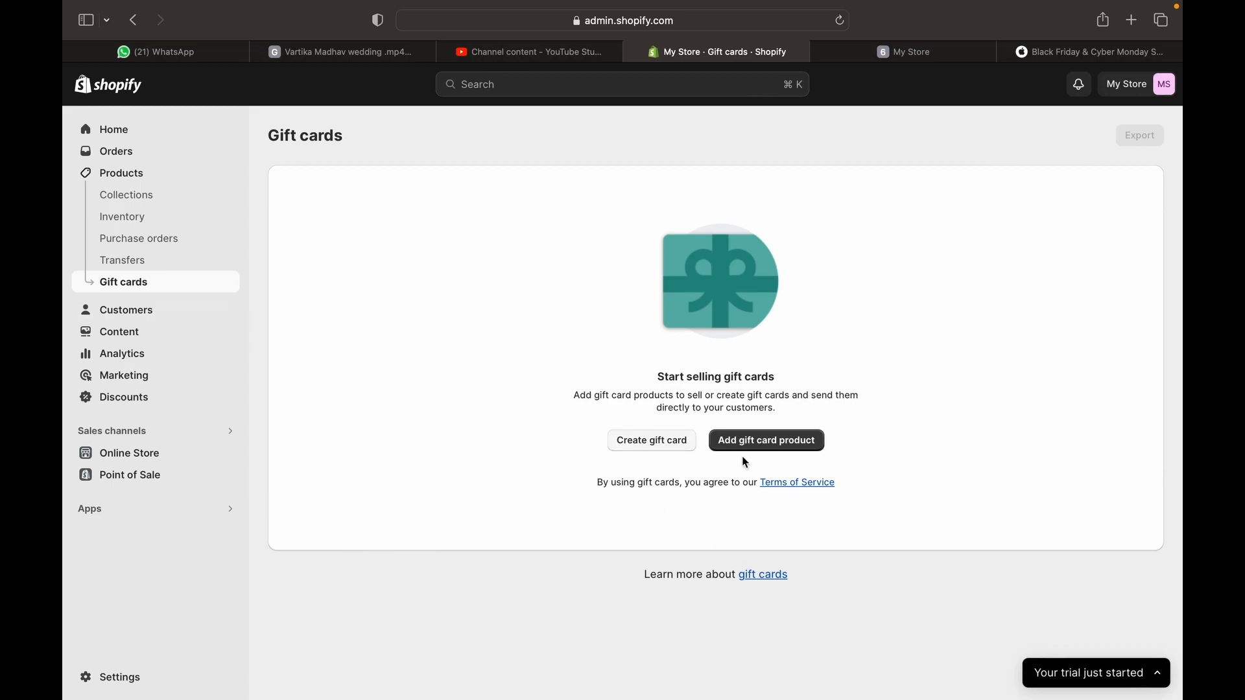
Start a new gift card product titled 'World cup merchandise'
click(786, 446)
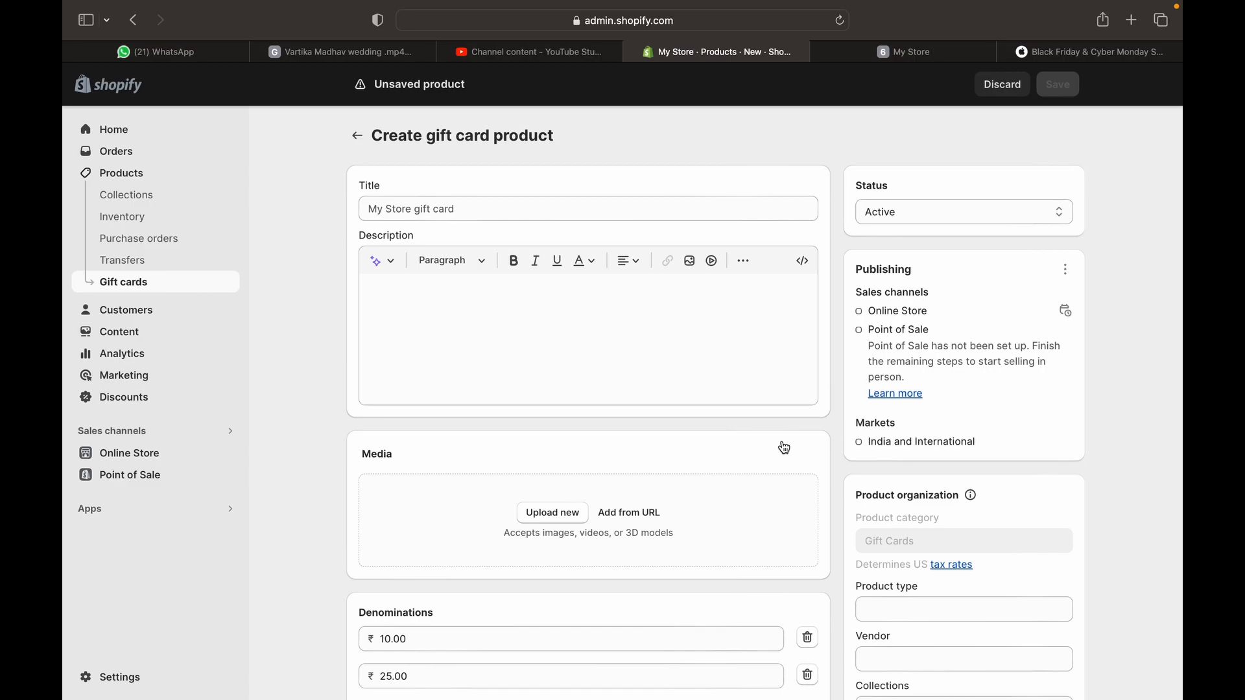
click(609, 204)
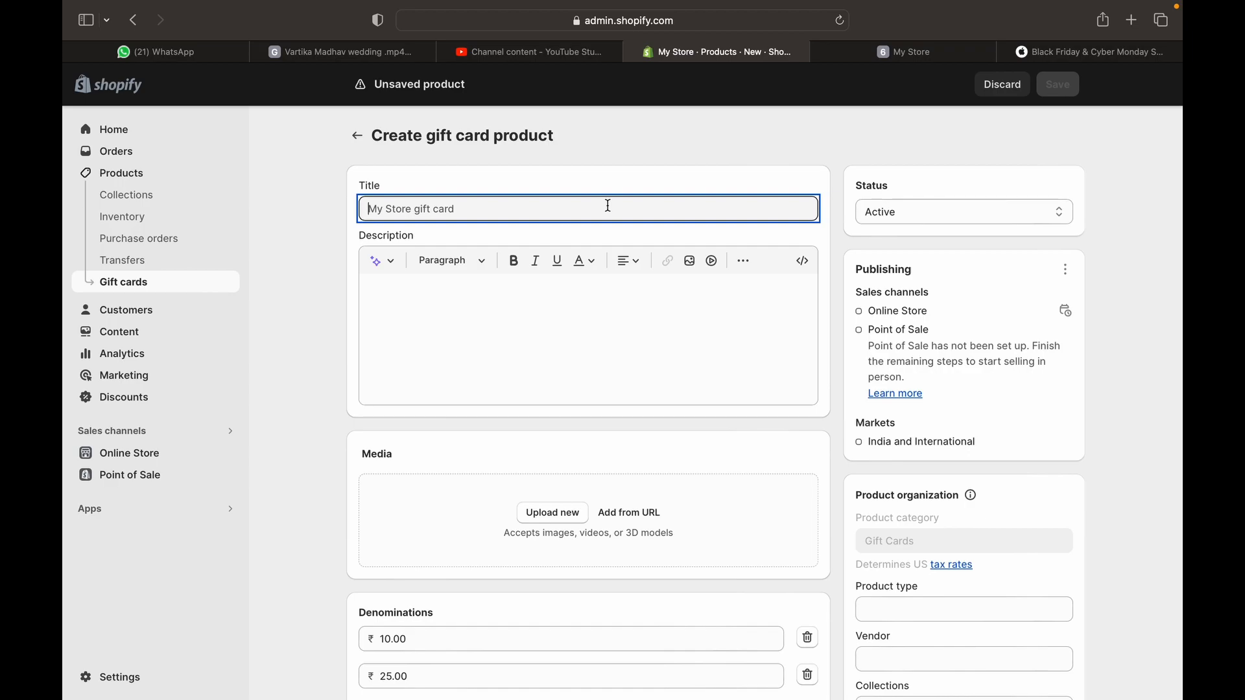
text(Worl)
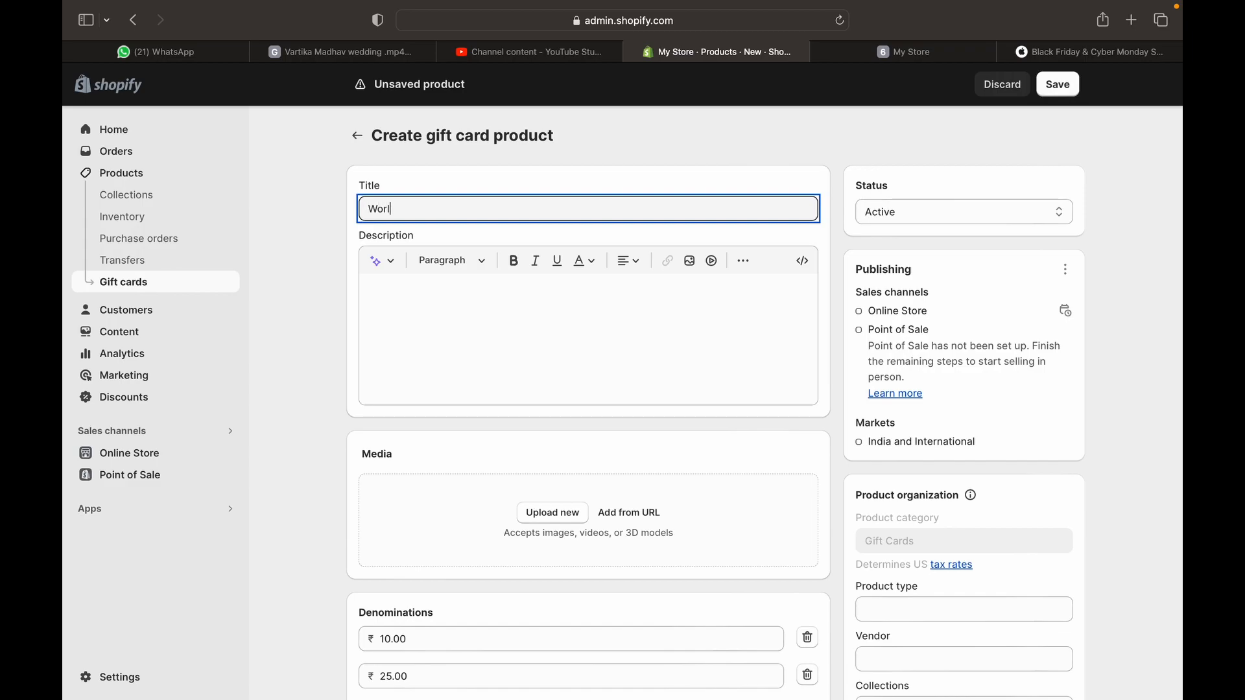
text(d cup merchandise)
click(586, 322)
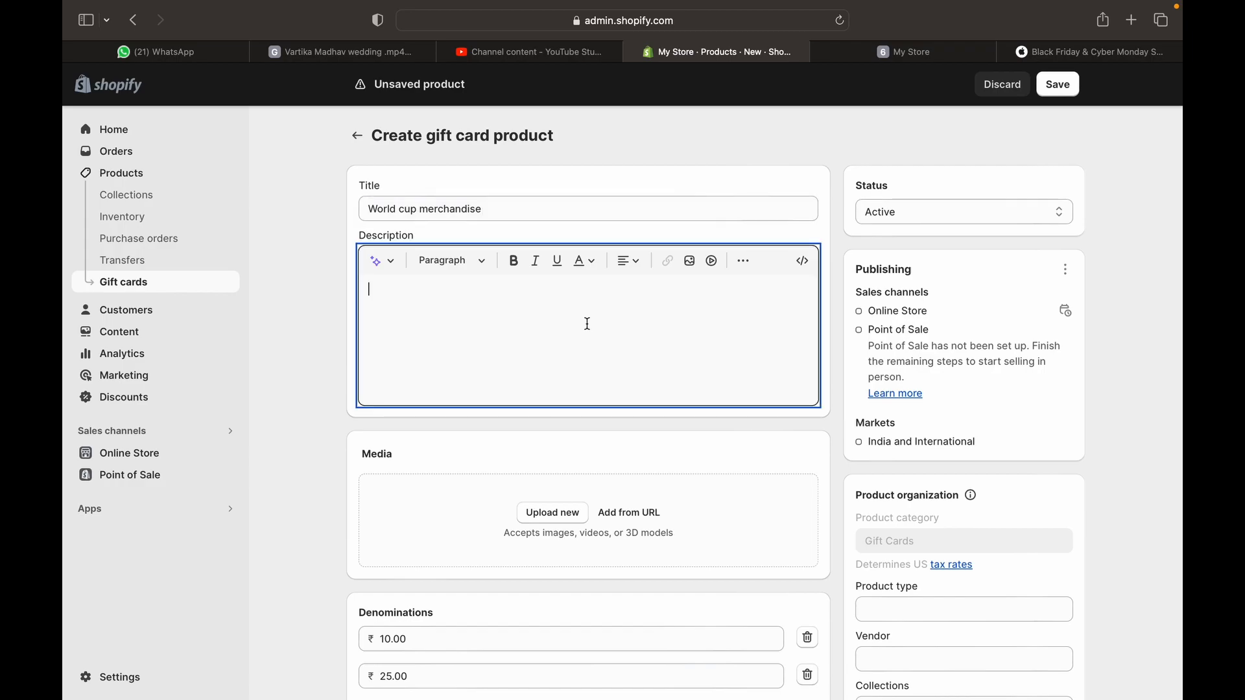
Change the first denomination to 1,000.00
scroll(582, 547, down, 3)
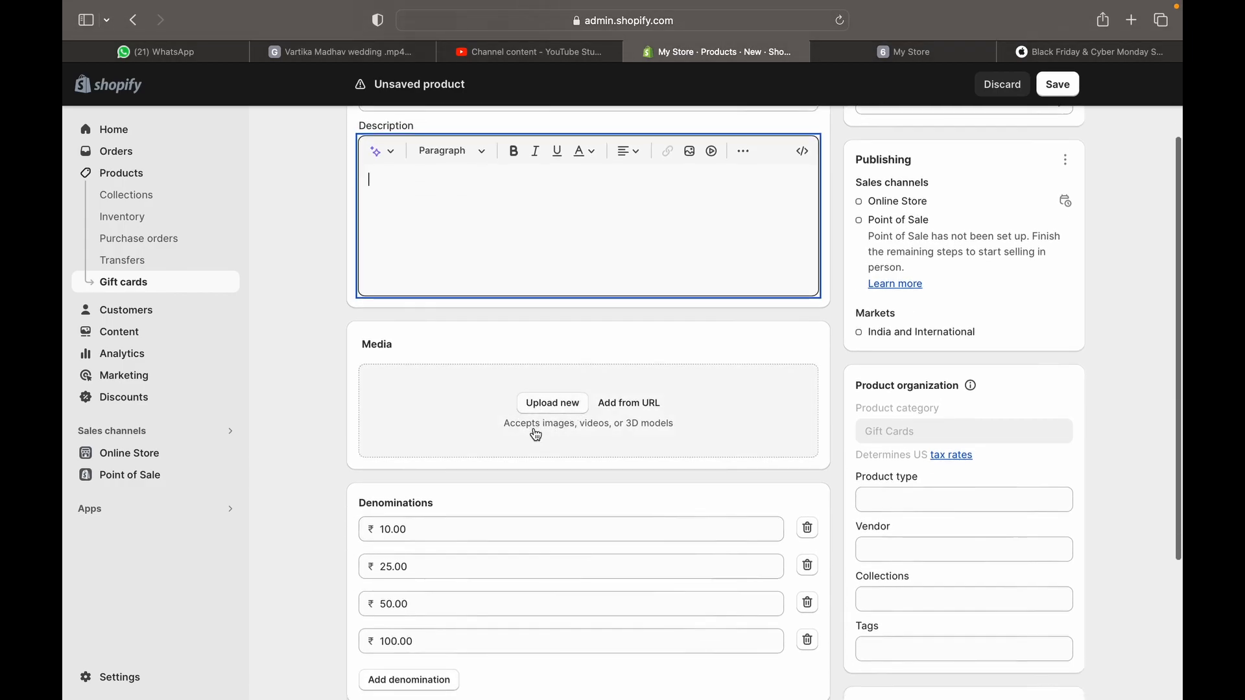
click(513, 530)
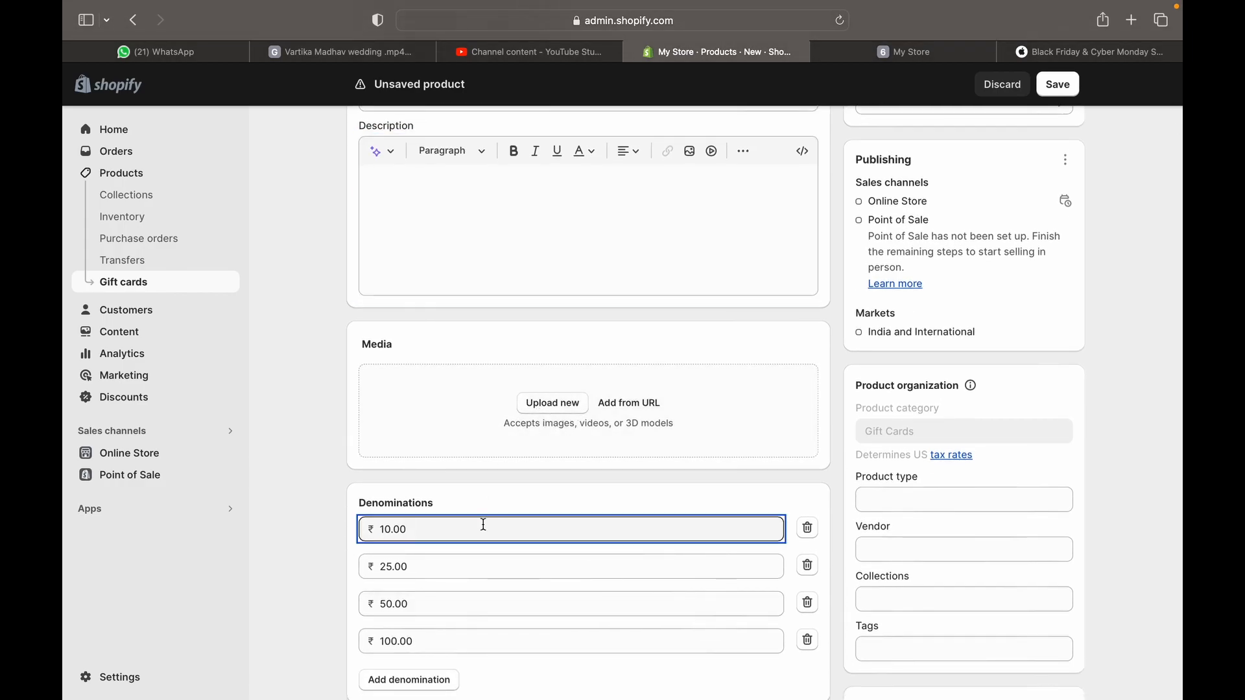
click(388, 530)
text(00)
click(396, 563)
scroll(397, 563, down, 5)
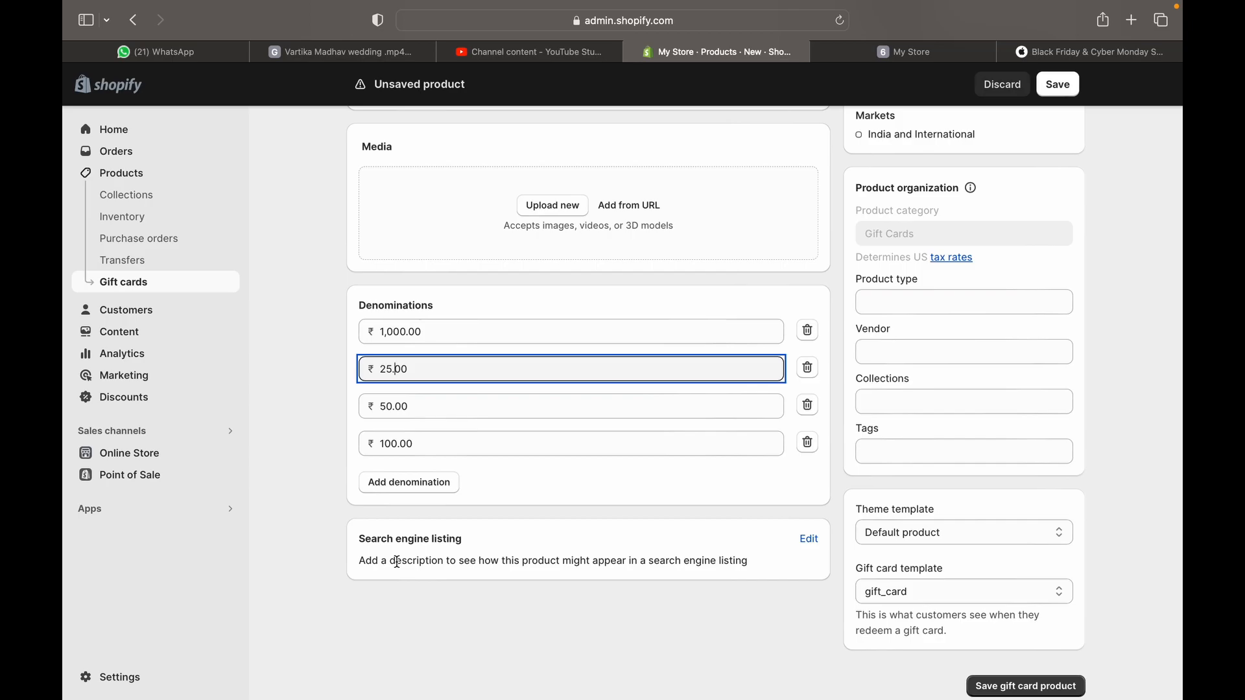
scroll(397, 561, down, 1)
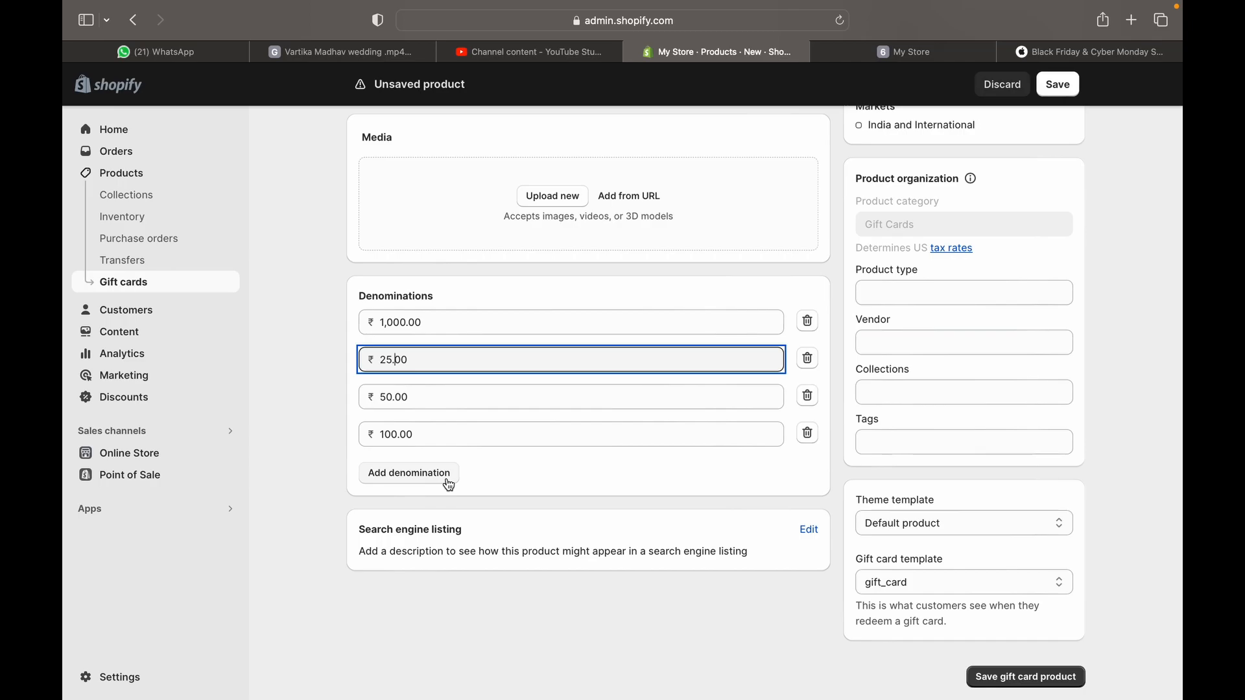
scroll(707, 583, up, 5)
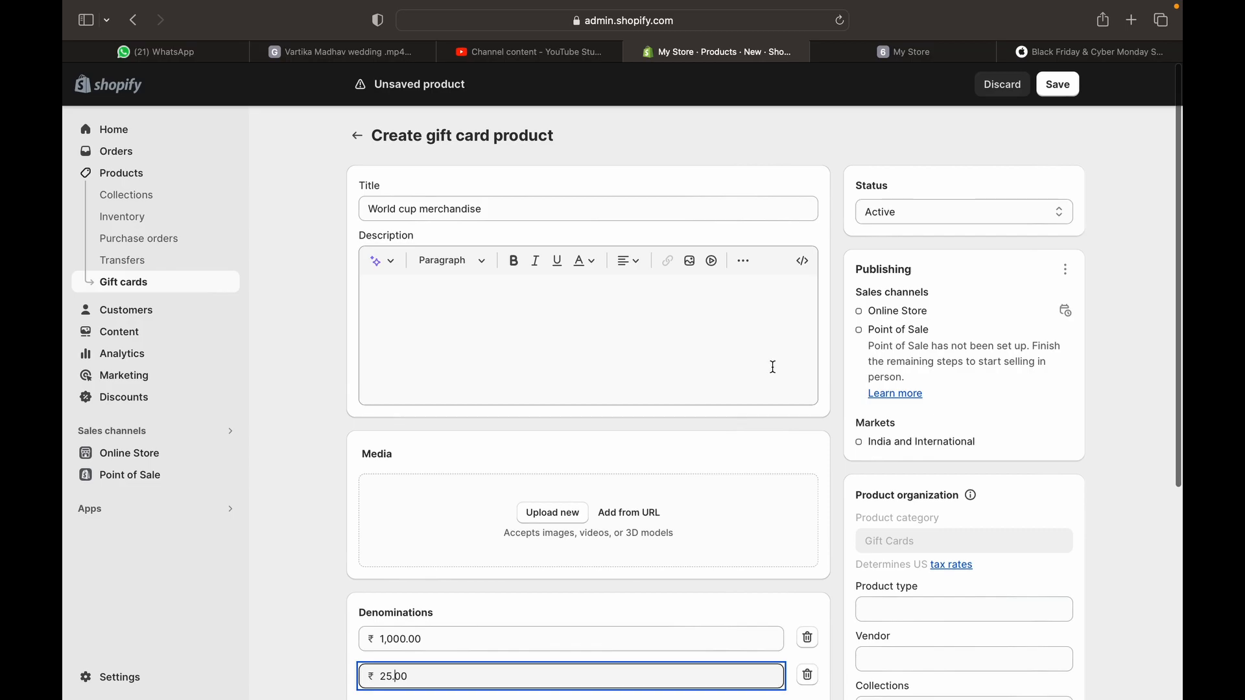
scroll(648, 415, down, 5)
scroll(929, 328, up, 5)
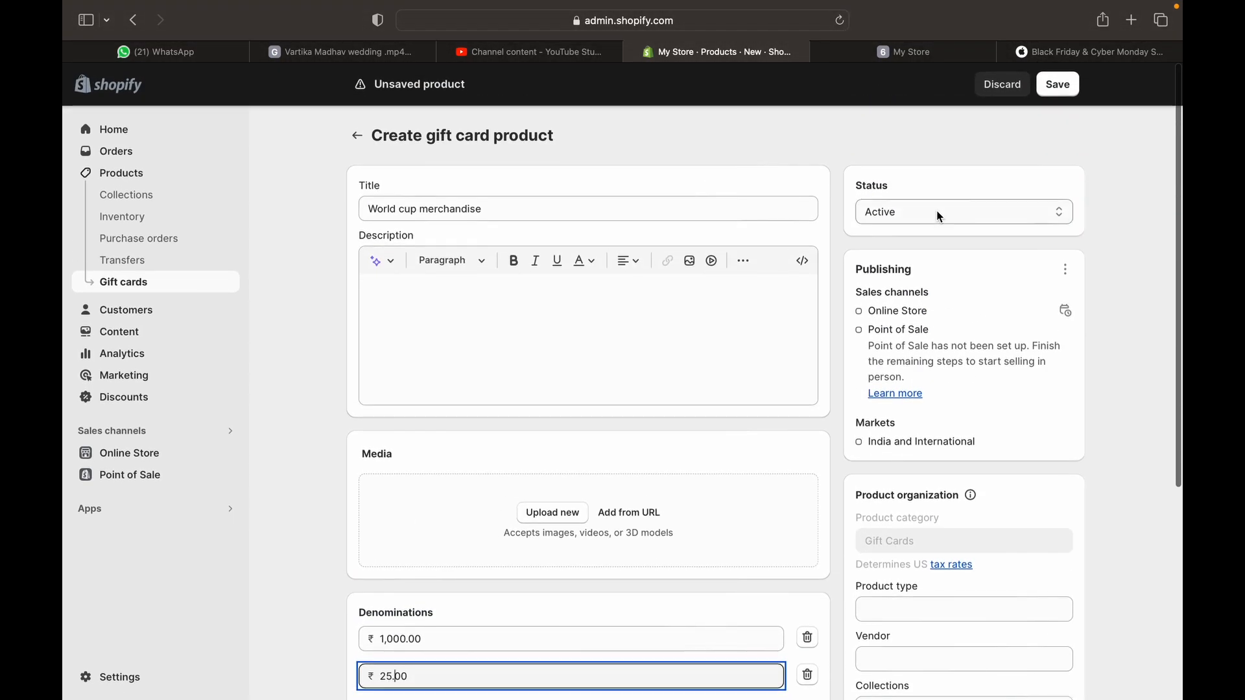
Keep the product status Active and save the gift card product
click(936, 213)
click(940, 216)
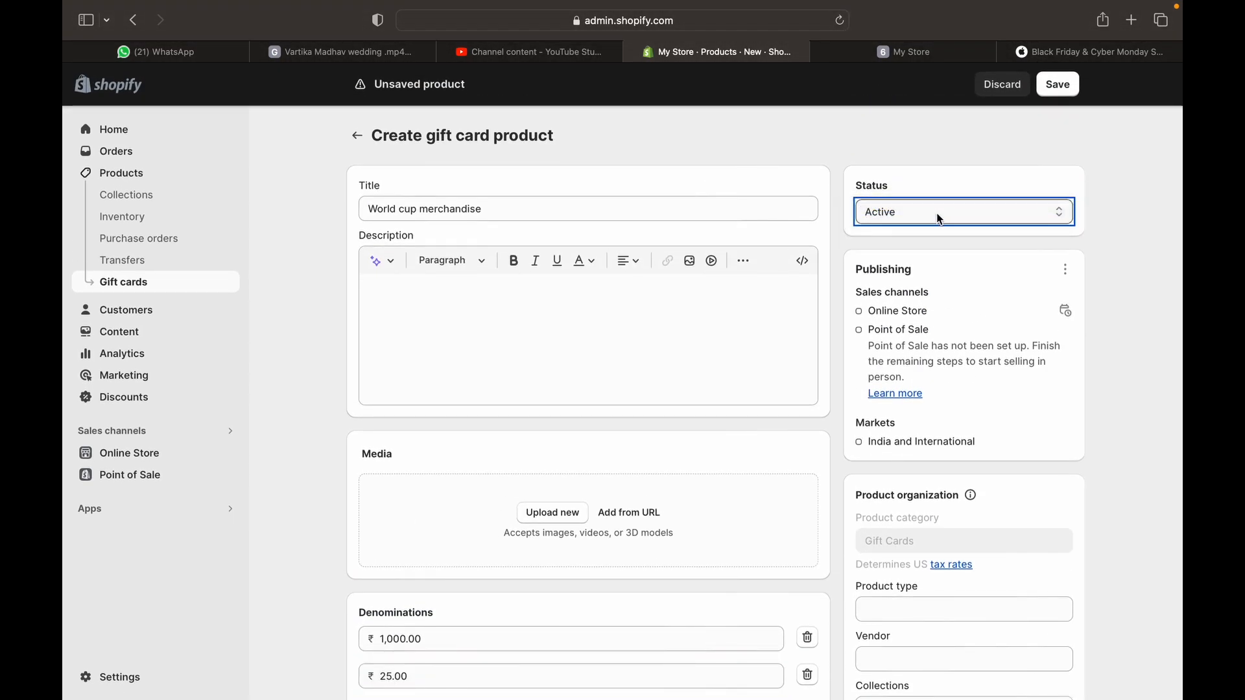
click(1056, 211)
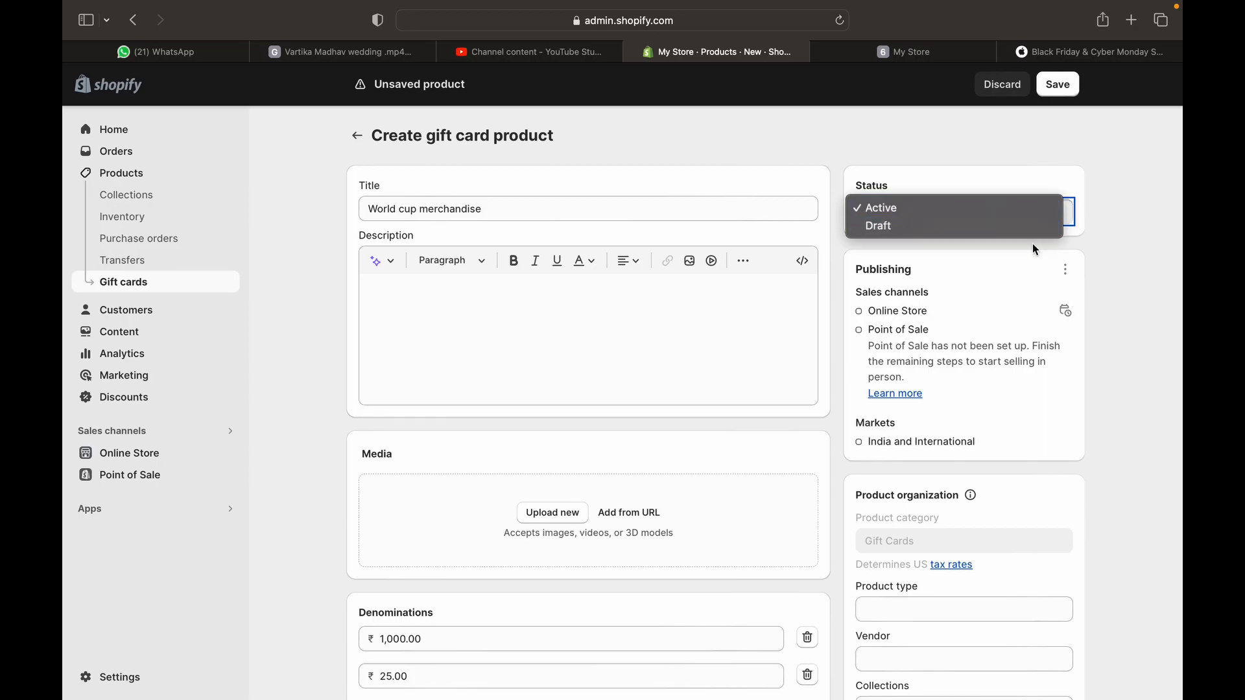
click(1029, 211)
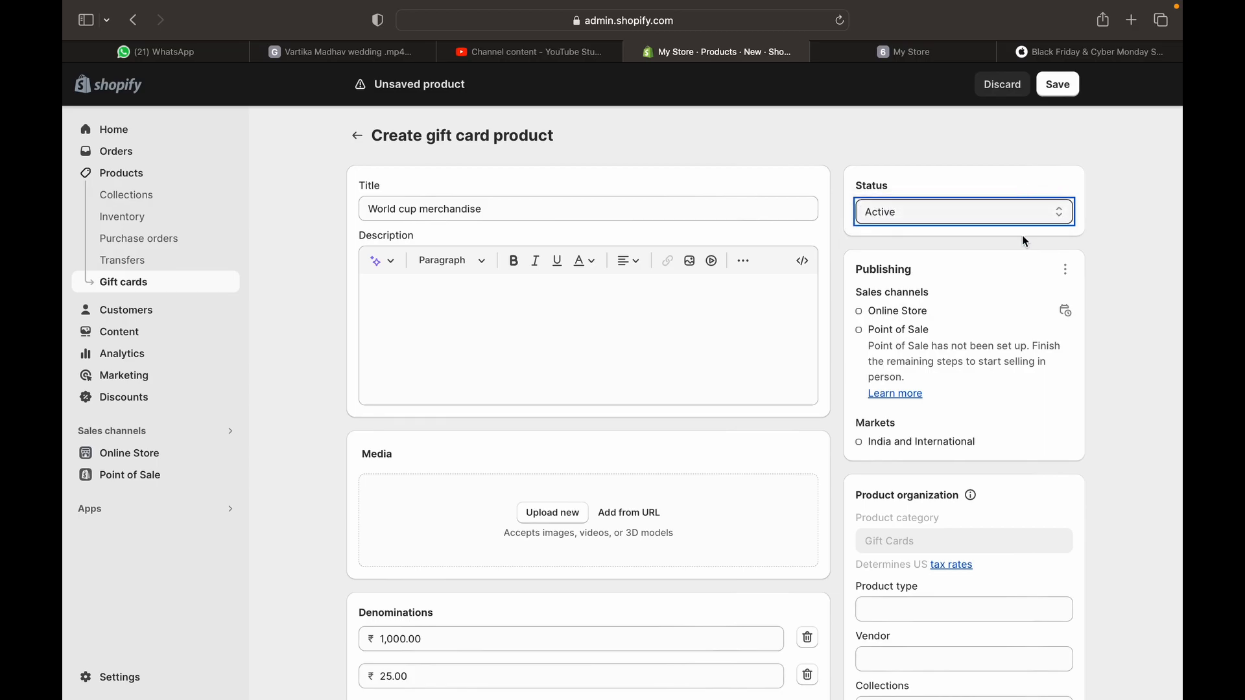
scroll(985, 327, down, 5)
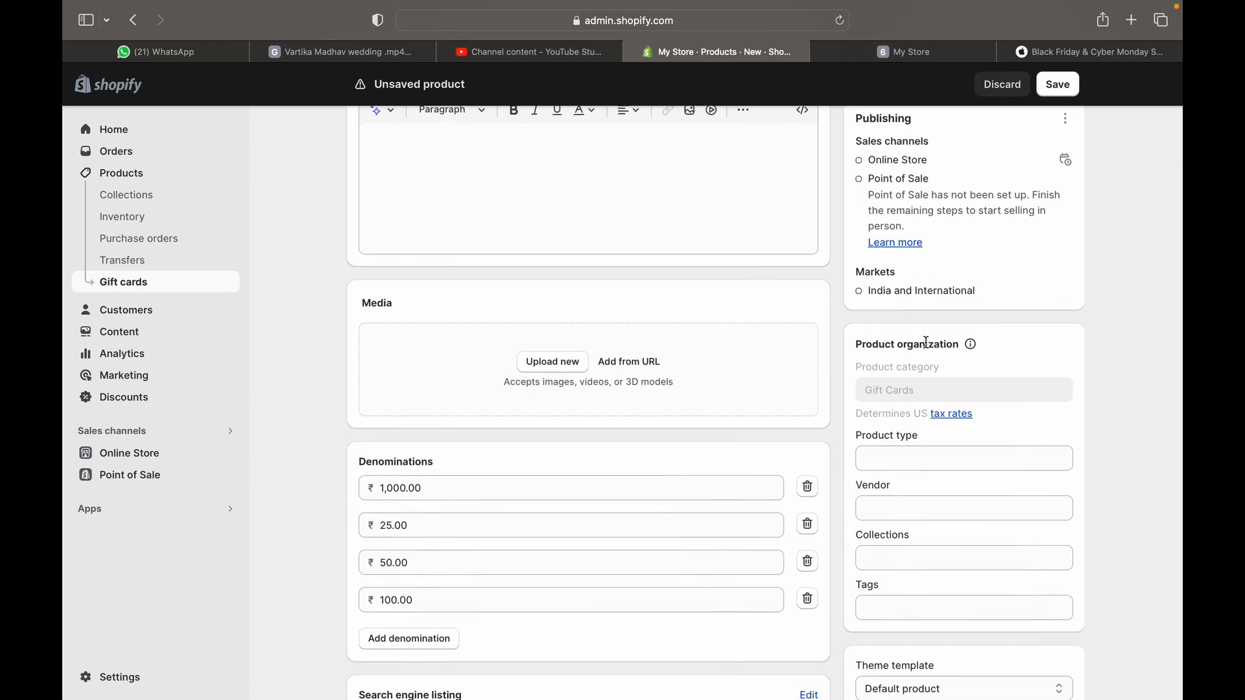
scroll(926, 480, down, 6)
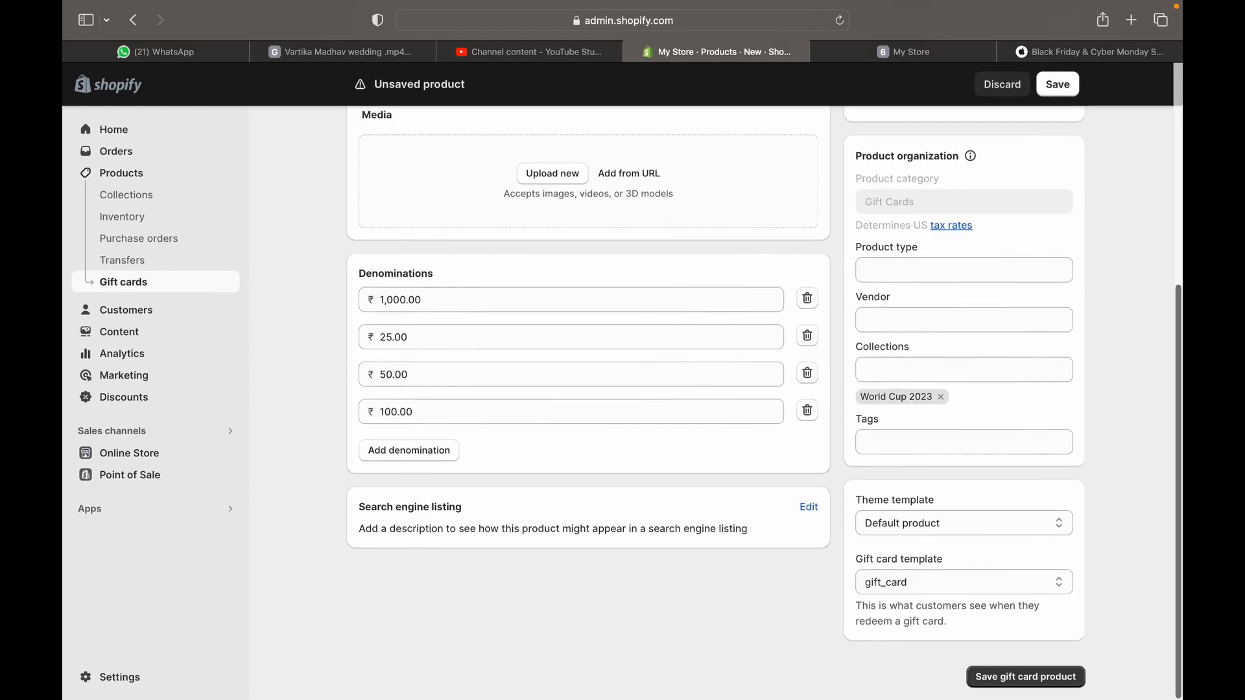
click(1027, 676)
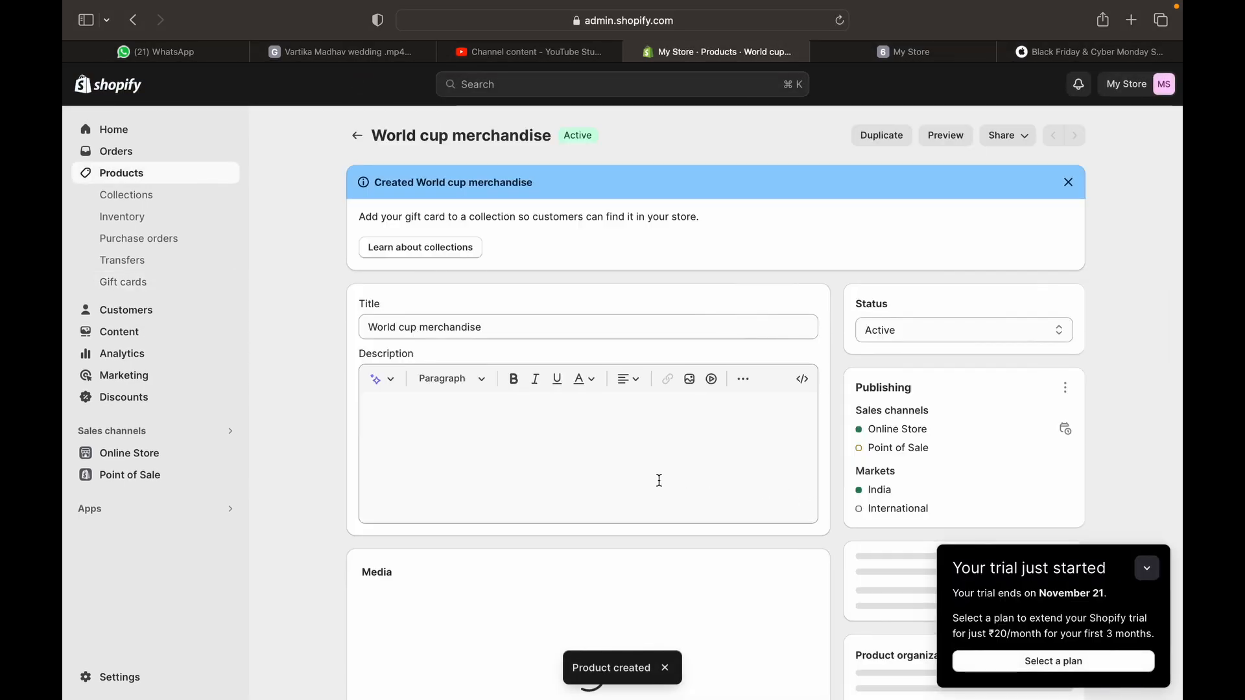
Start a new gift card and change the end of its code to 987
click(357, 135)
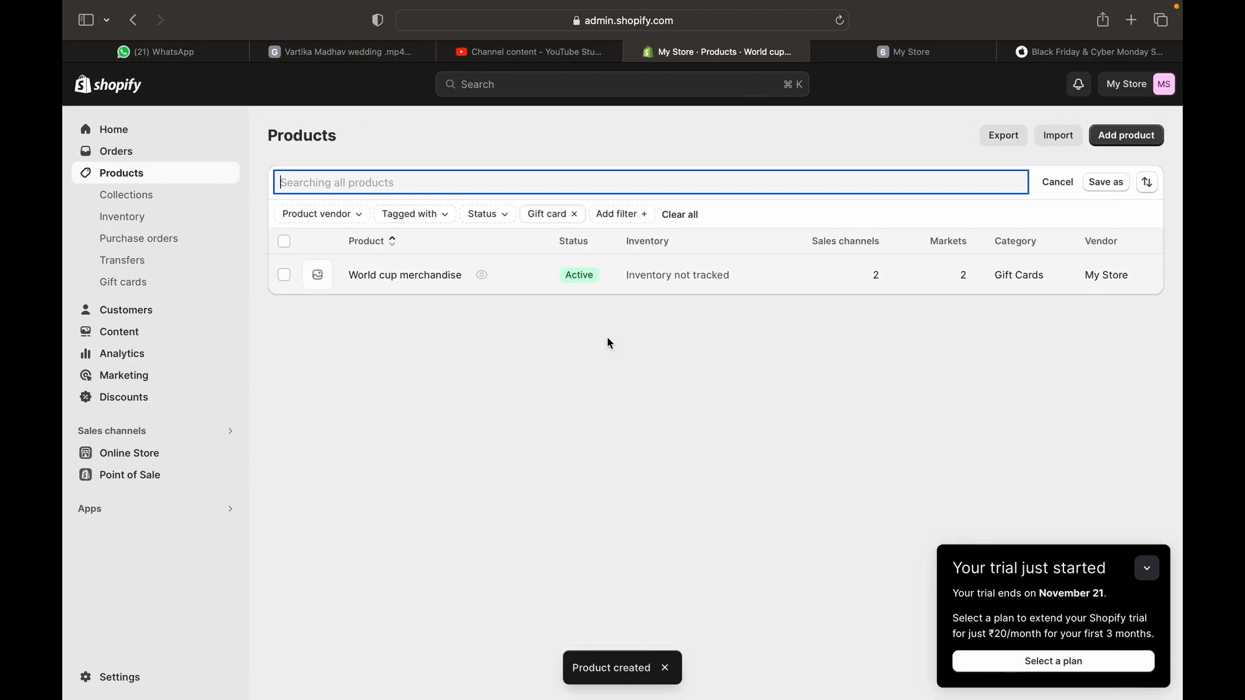
click(153, 285)
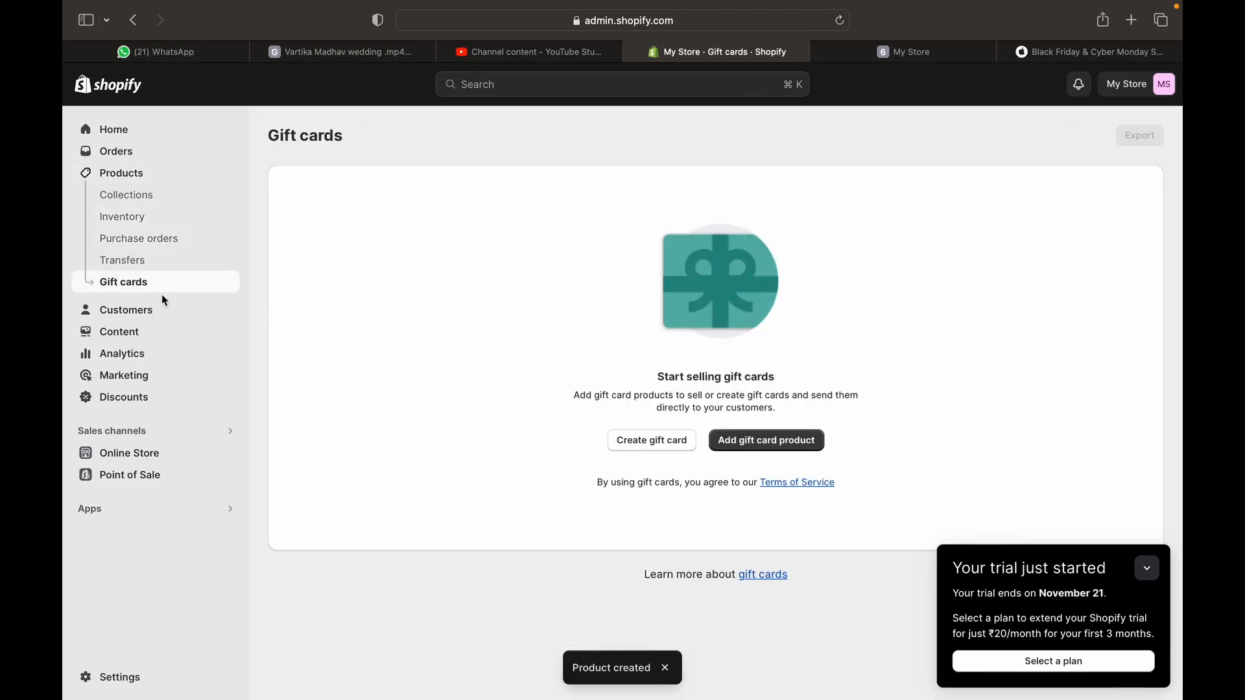
click(709, 430)
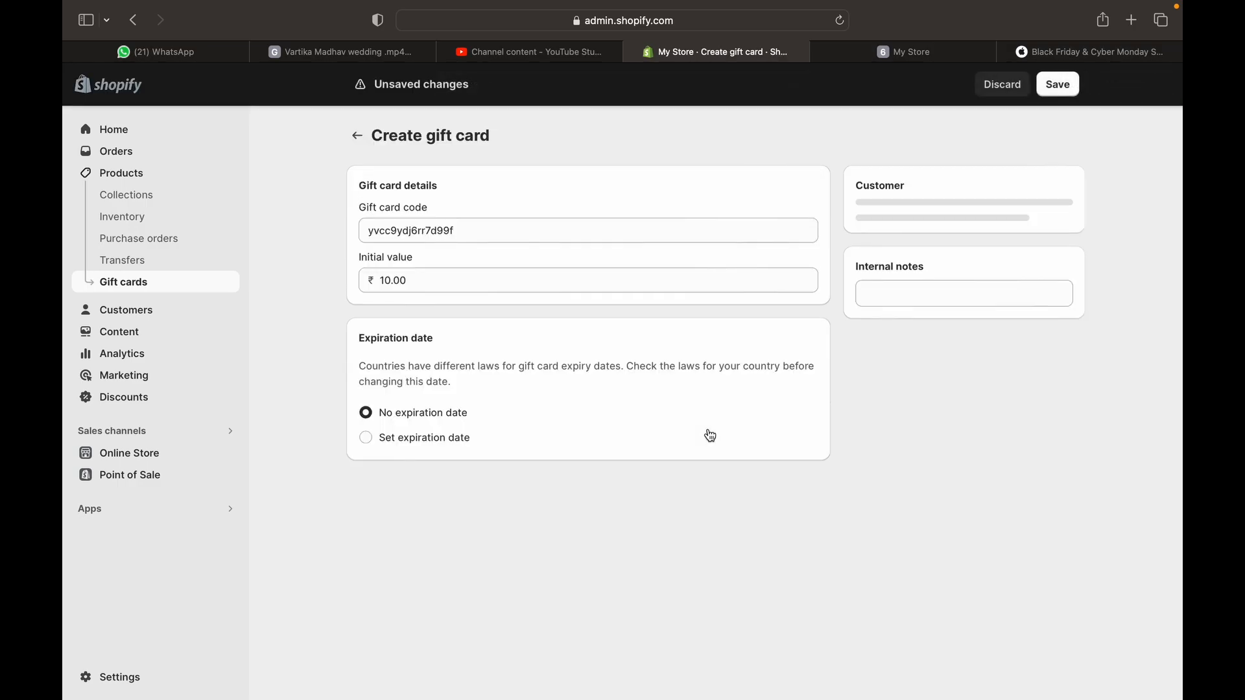
double_click(441, 227)
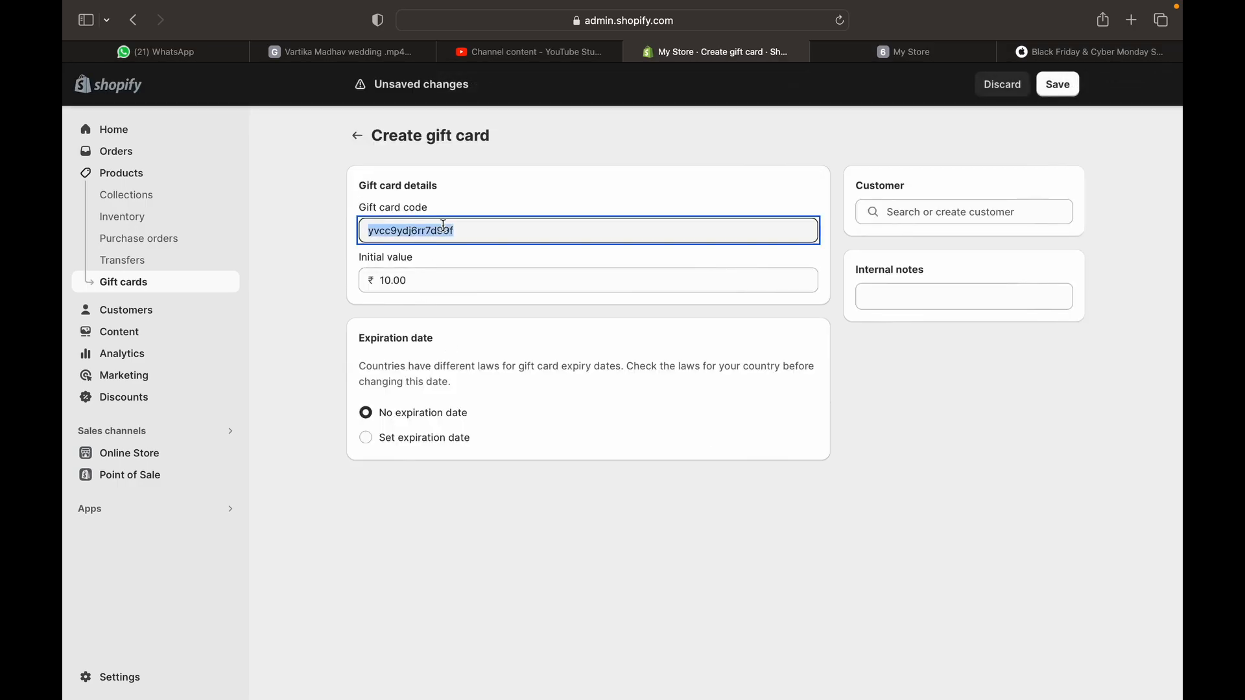
click(464, 243)
key(BackSpace)
key(BackSpace)
key(BackSpace)
text(987)
Give the ₹10.00 card a November 18, 2028 expiration, save it, then go to Customers
click(381, 285)
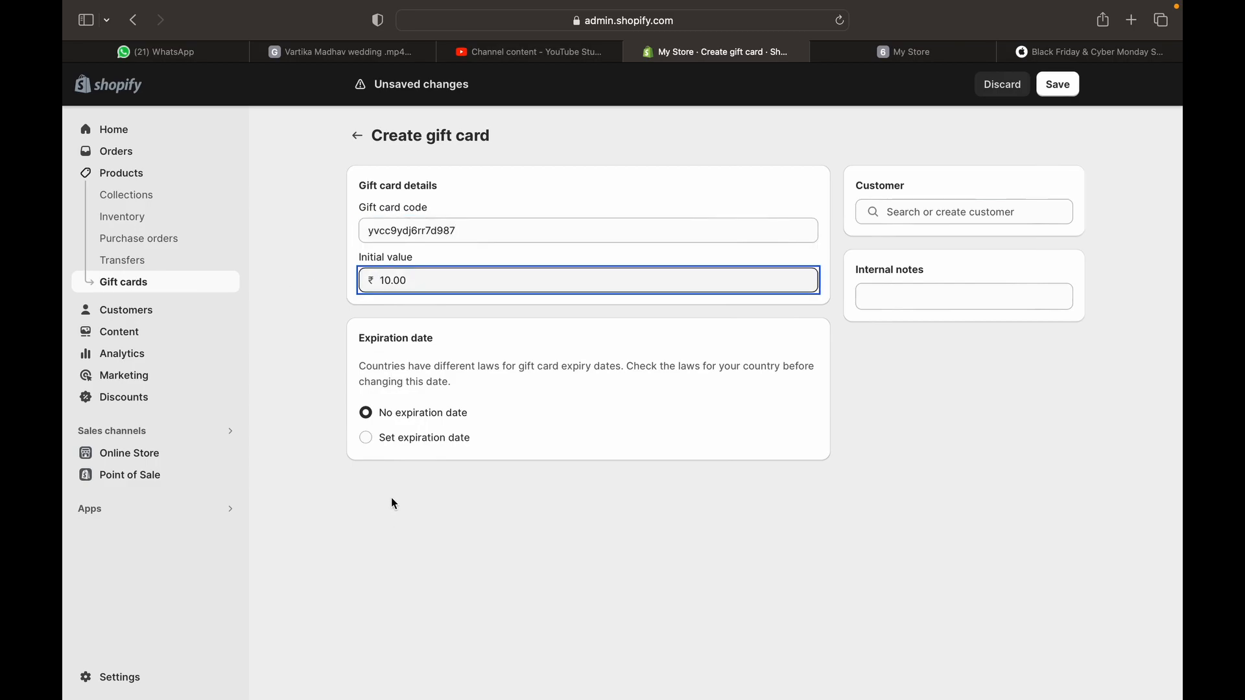
click(372, 441)
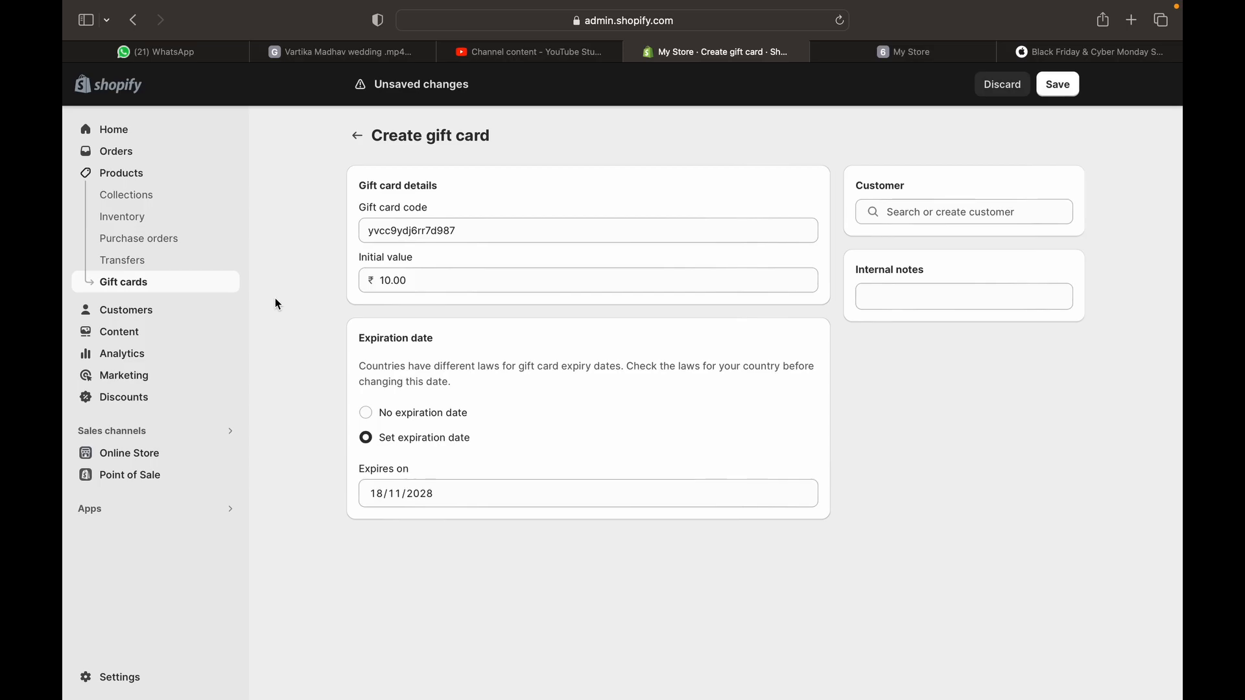
click(1064, 84)
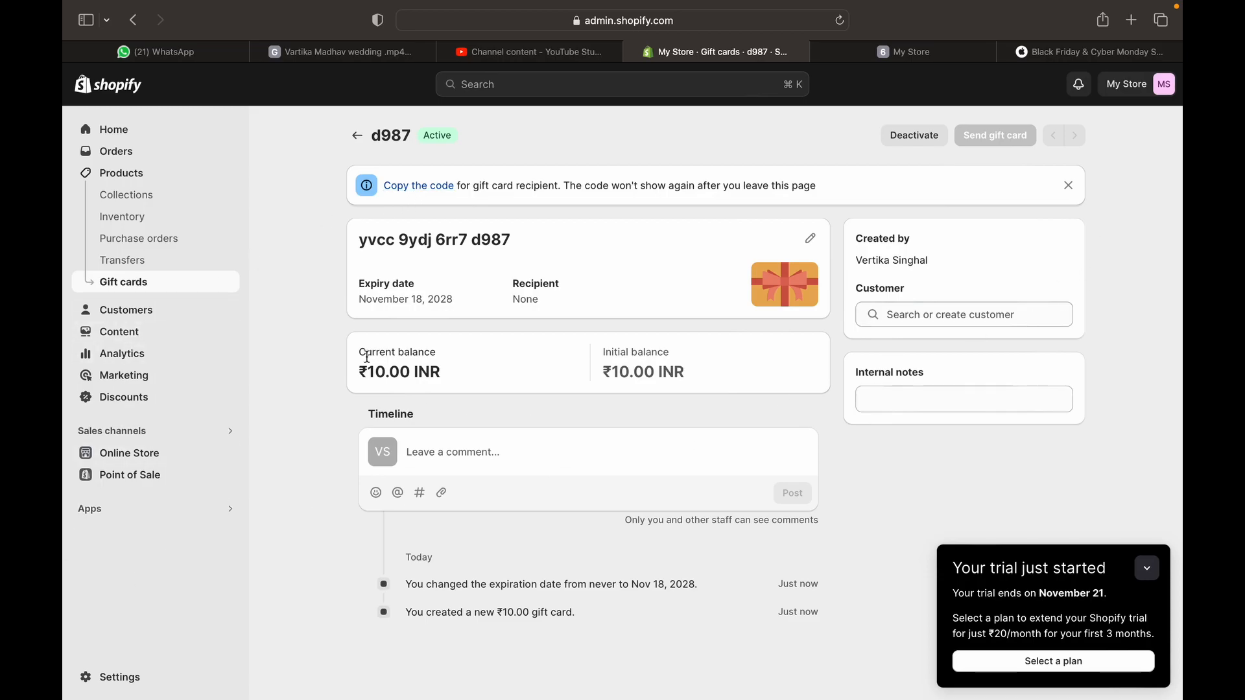
click(357, 135)
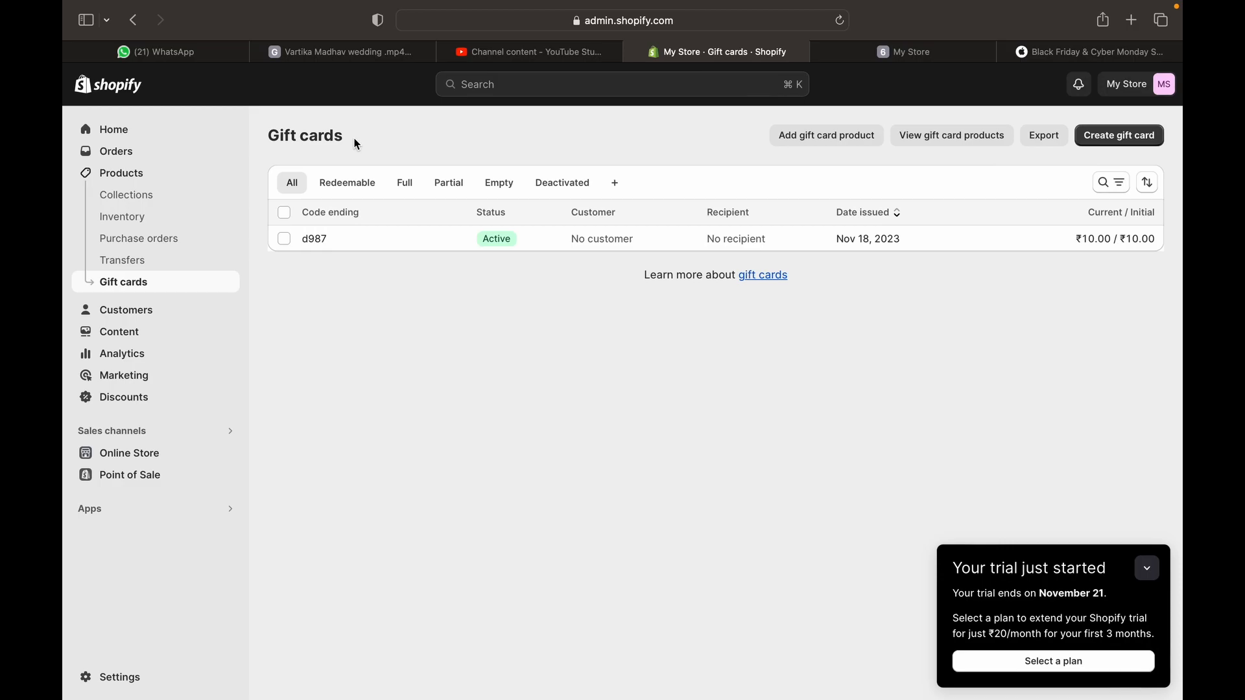
click(125, 309)
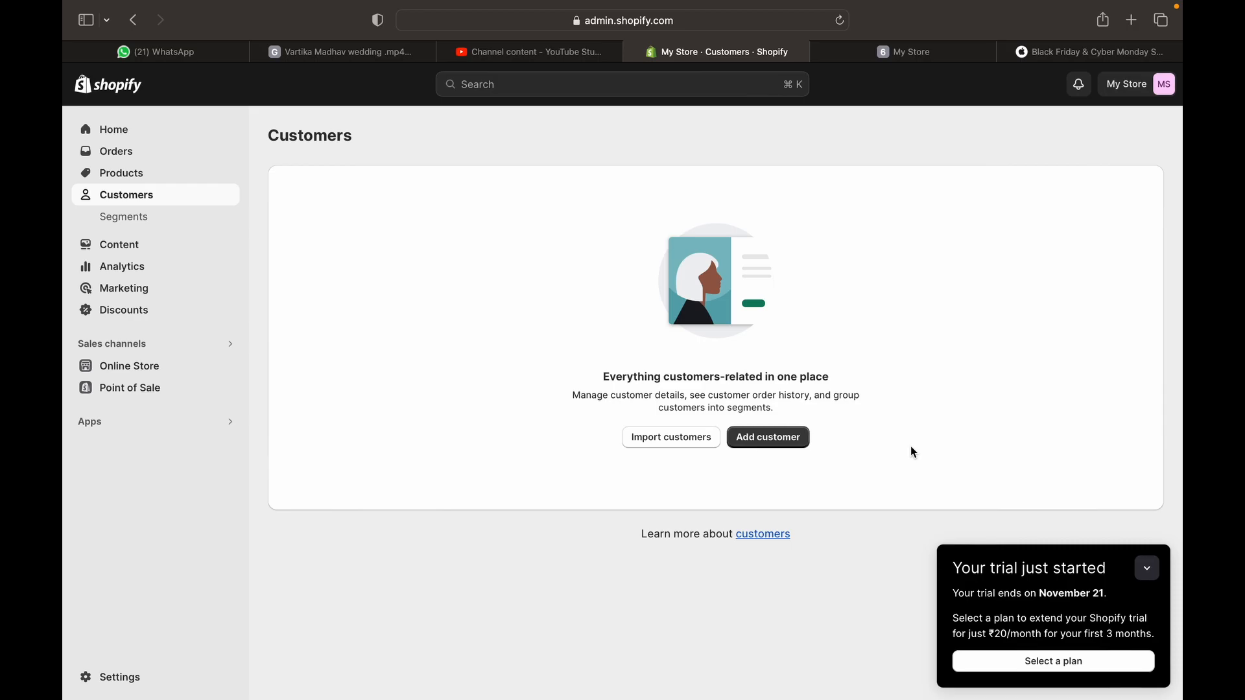
Add a new customer, entering their first name, last name and e-mail address
click(778, 438)
click(735, 252)
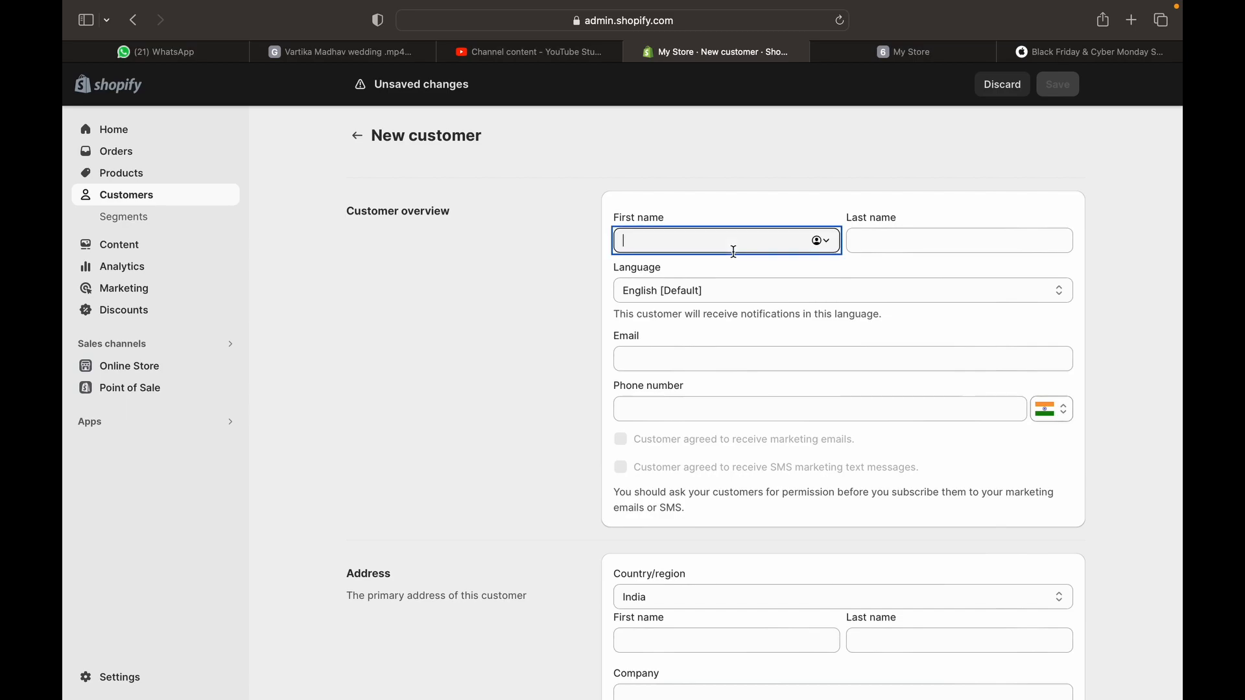
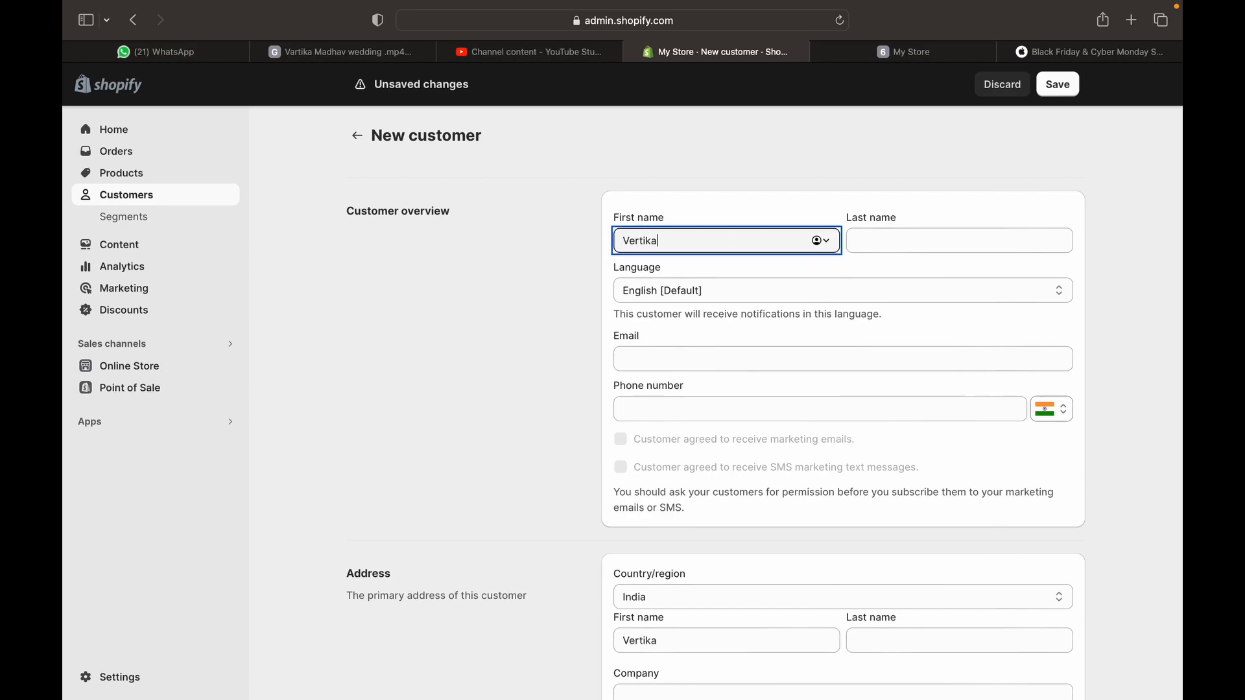
key(Tab)
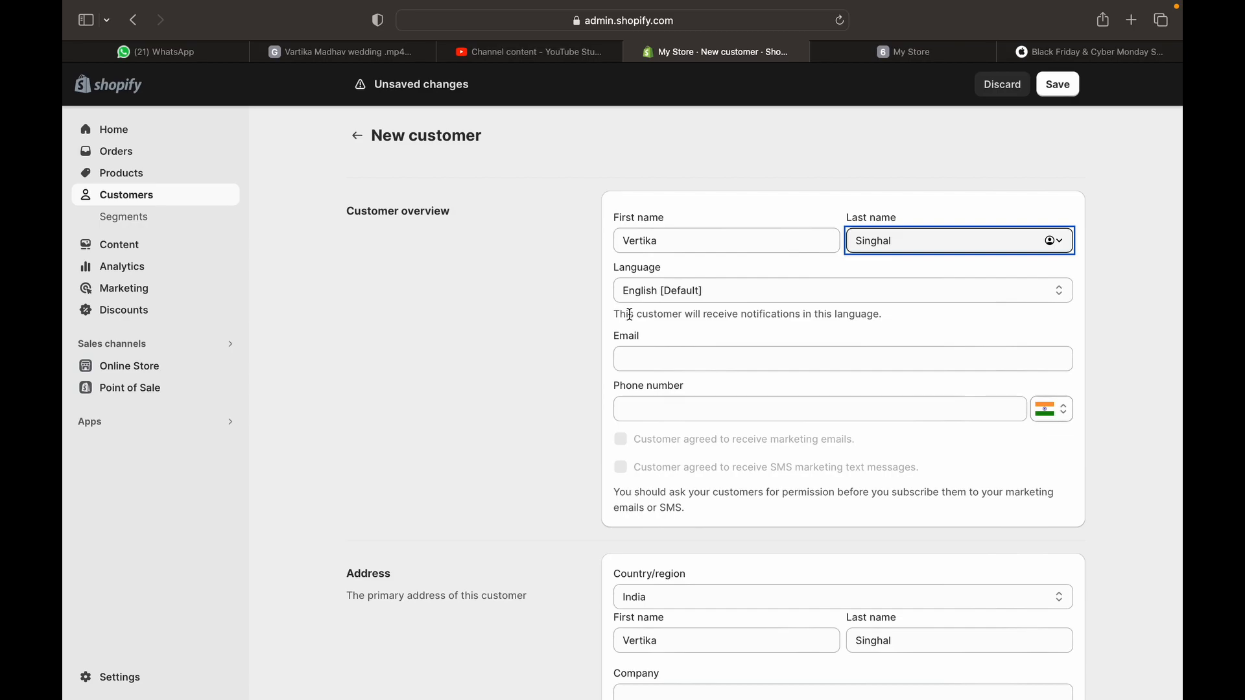
click(636, 358)
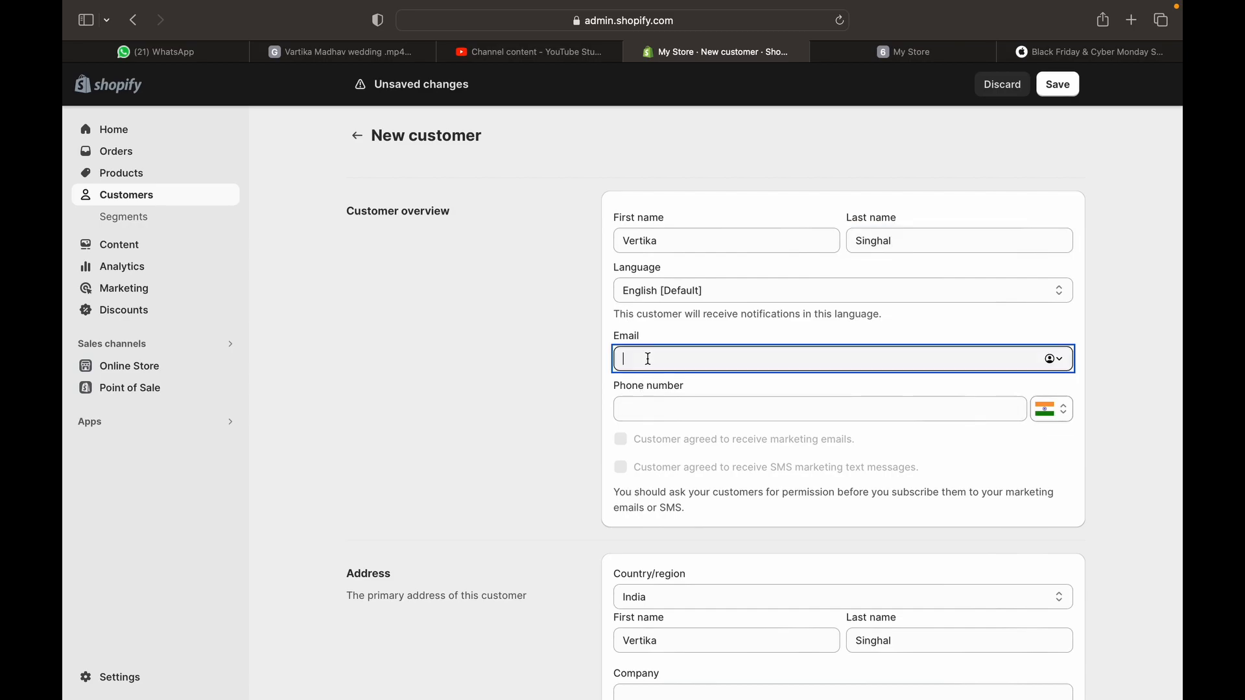
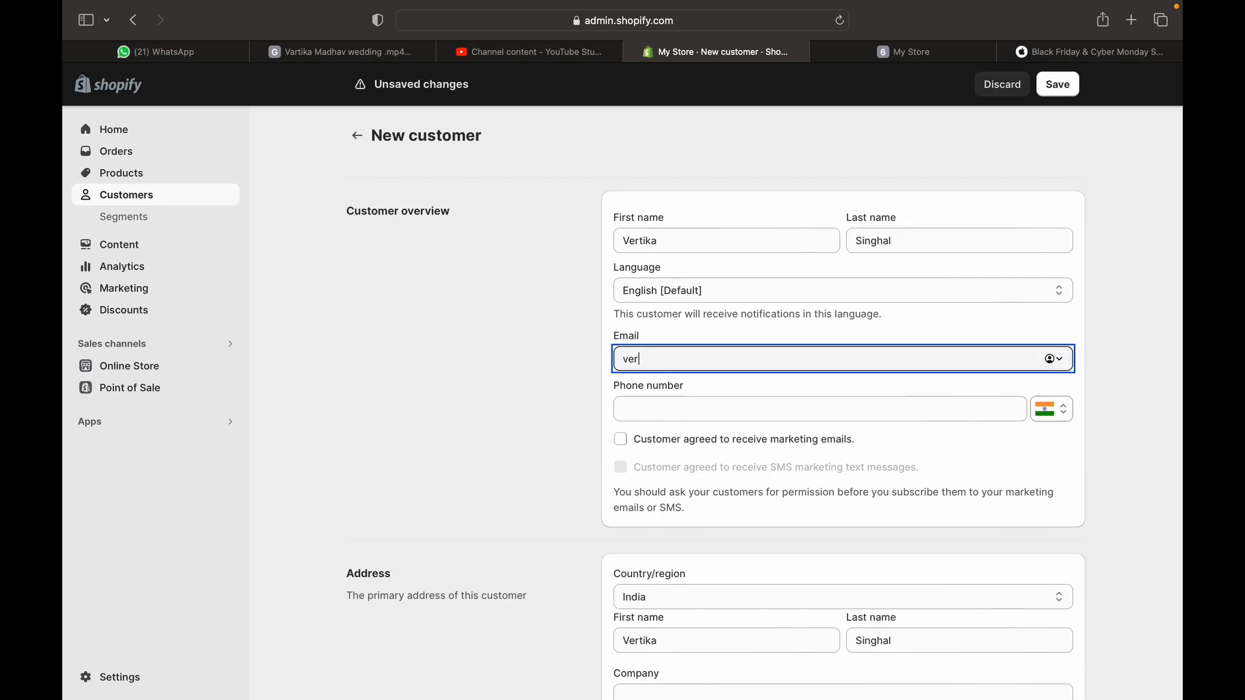
click(717, 409)
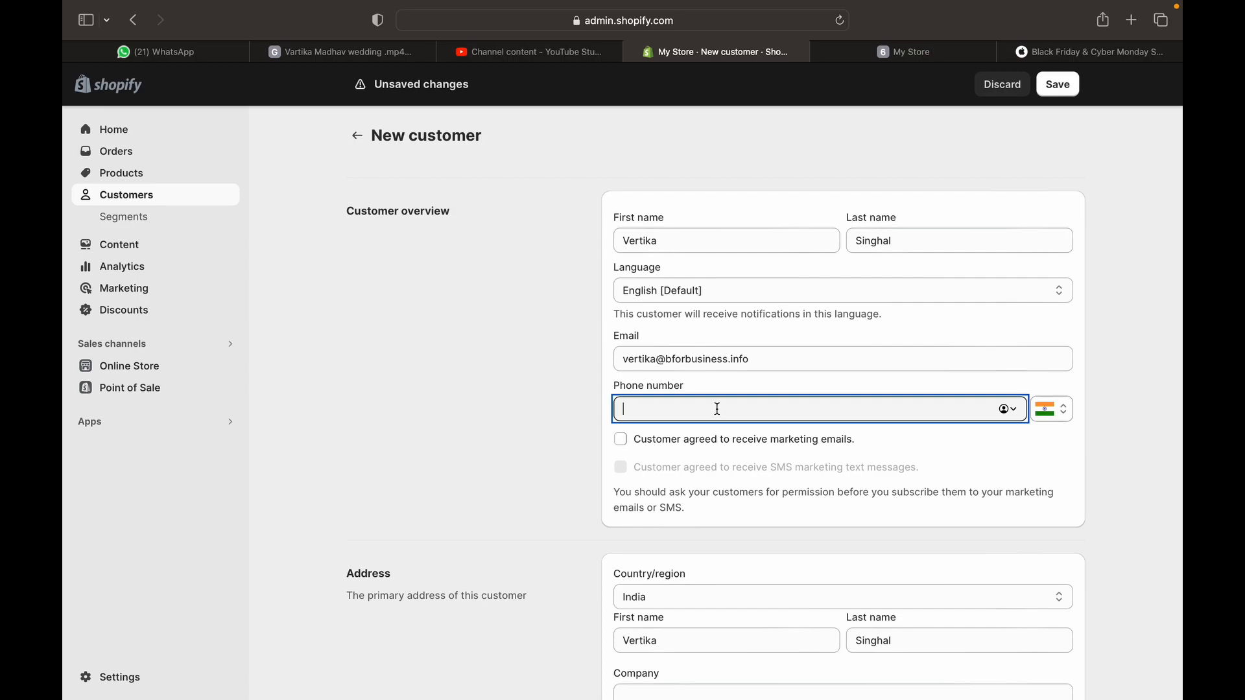
Tick then untick marketing emails consent, leaving the customer unsubscribed
scroll(717, 409, down, 3)
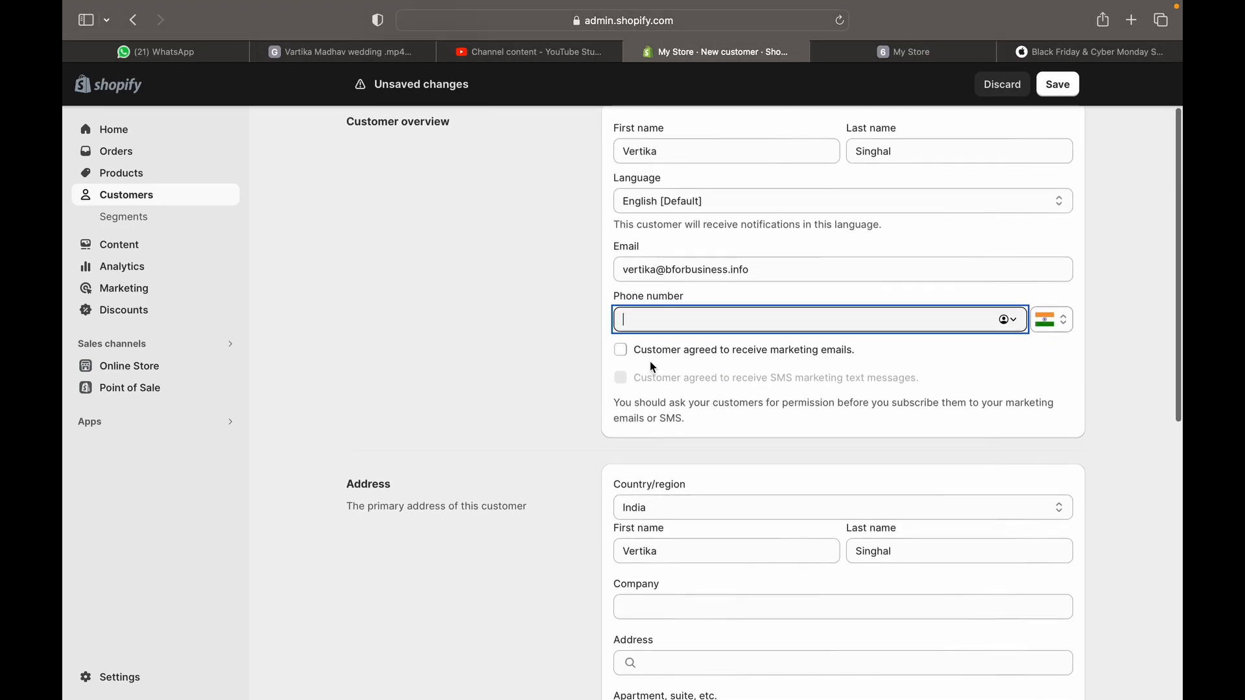
click(622, 351)
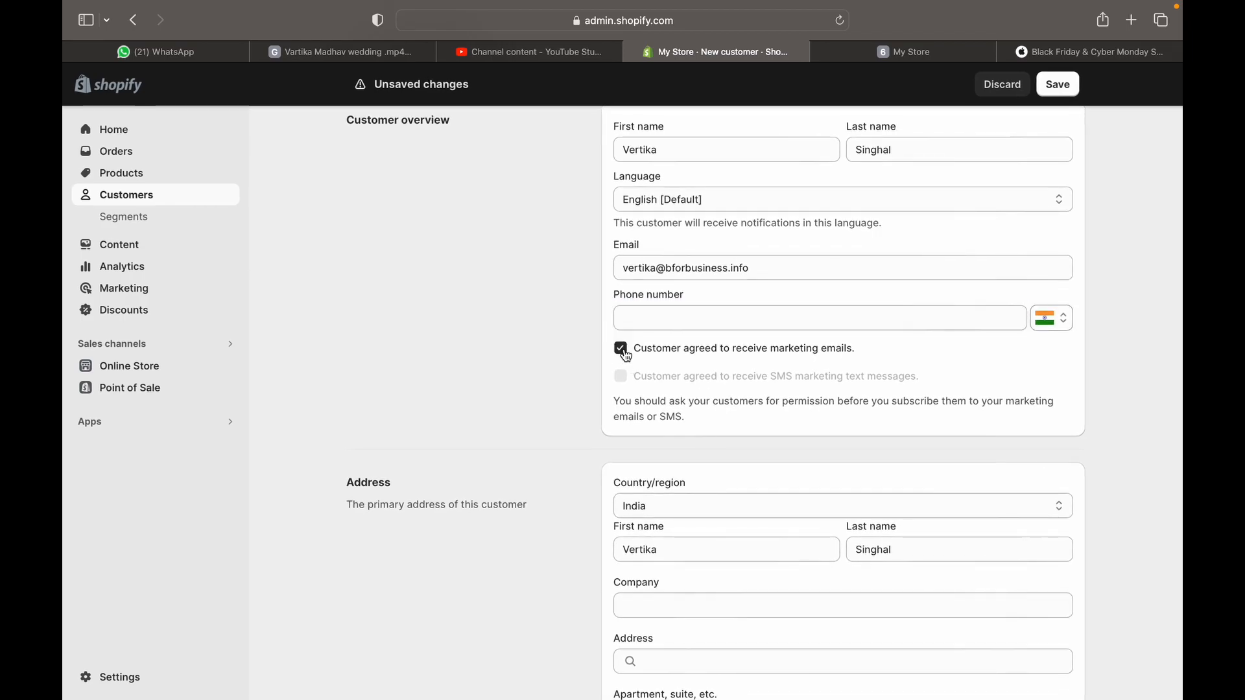
click(621, 349)
scroll(638, 479, down, 1)
scroll(638, 480, down, 4)
scroll(642, 341, down, 5)
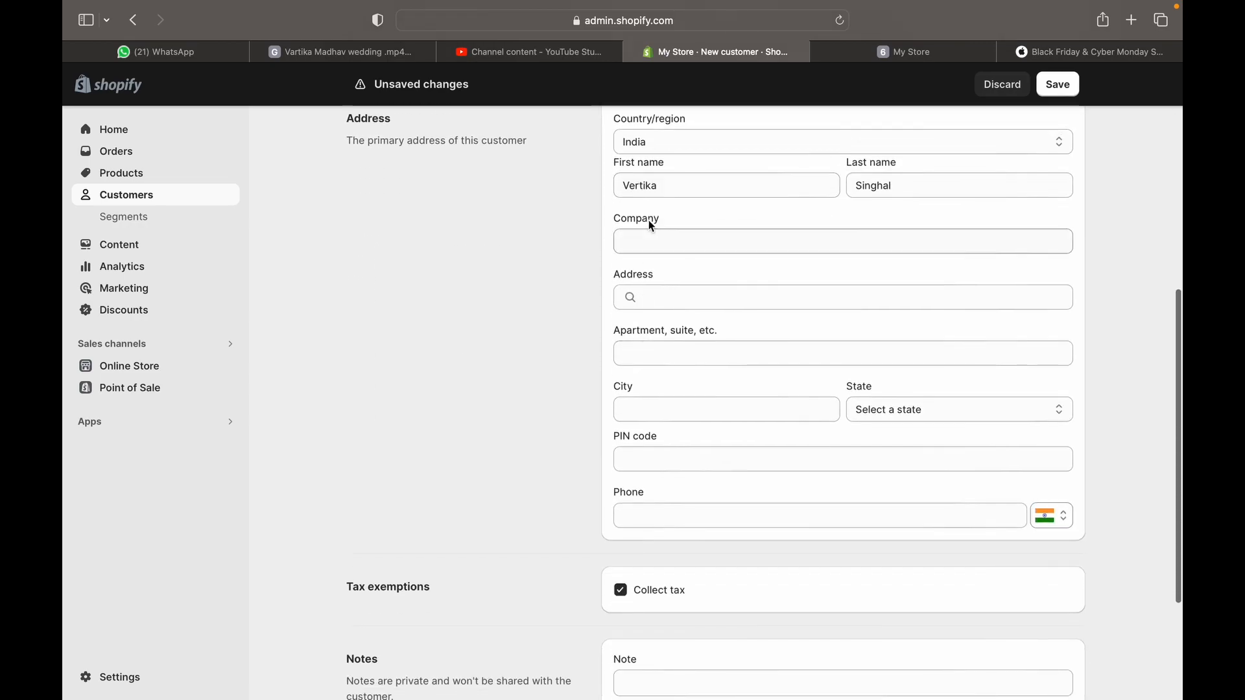
scroll(677, 394, down, 3)
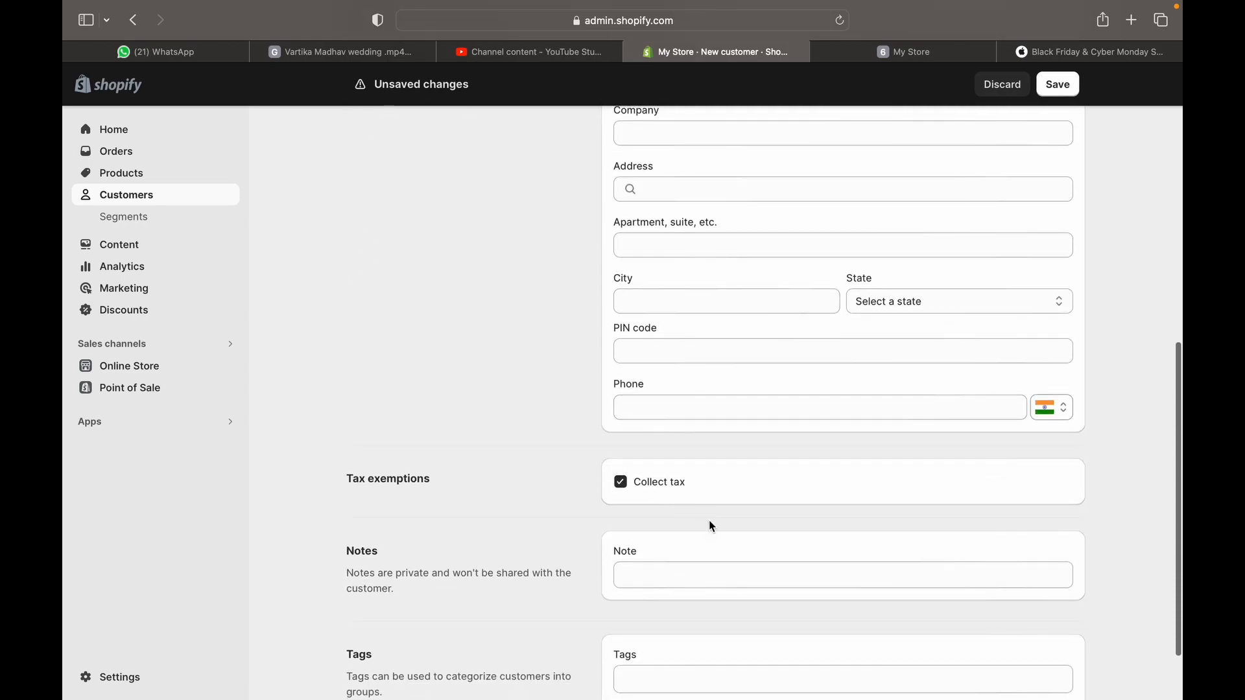
scroll(710, 520, down, 2)
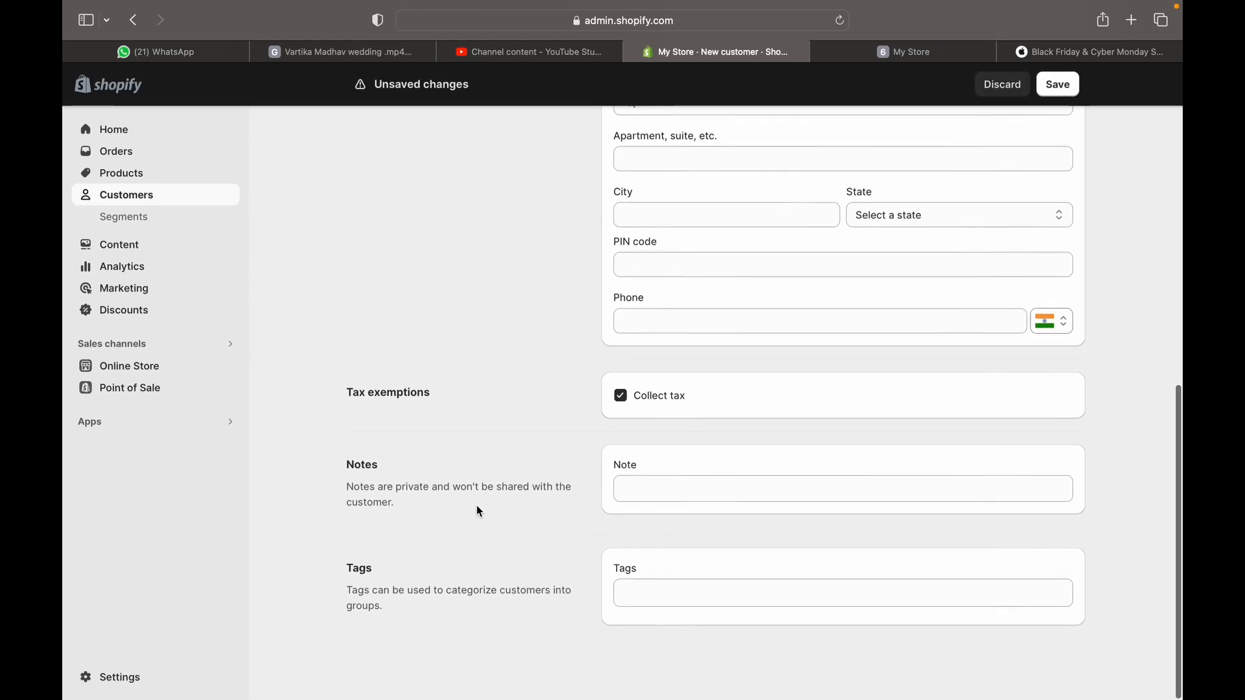
Leave the private customer note blank and save the new customer
click(761, 480)
click(736, 576)
scroll(735, 574, up, 10)
click(1062, 91)
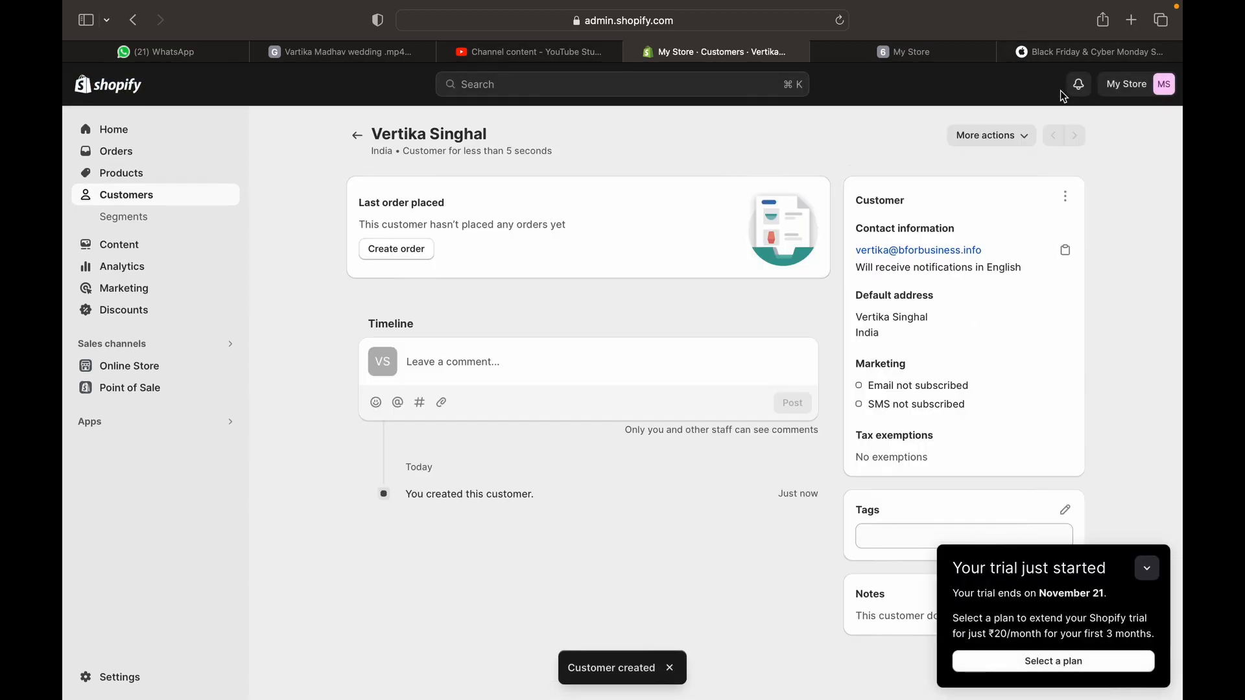
Go back to the Customers list, now showing one customer located in India
click(363, 136)
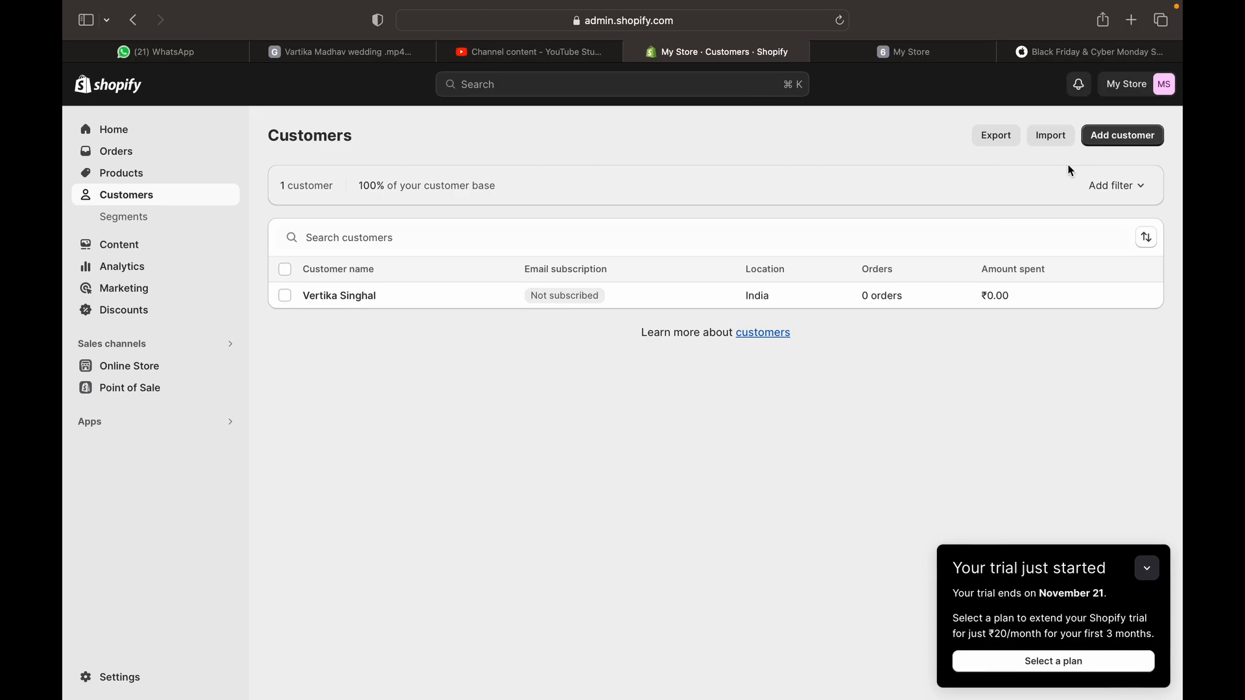
Start a customer import and view Shopify's sample CSV in another browser tab
click(1054, 138)
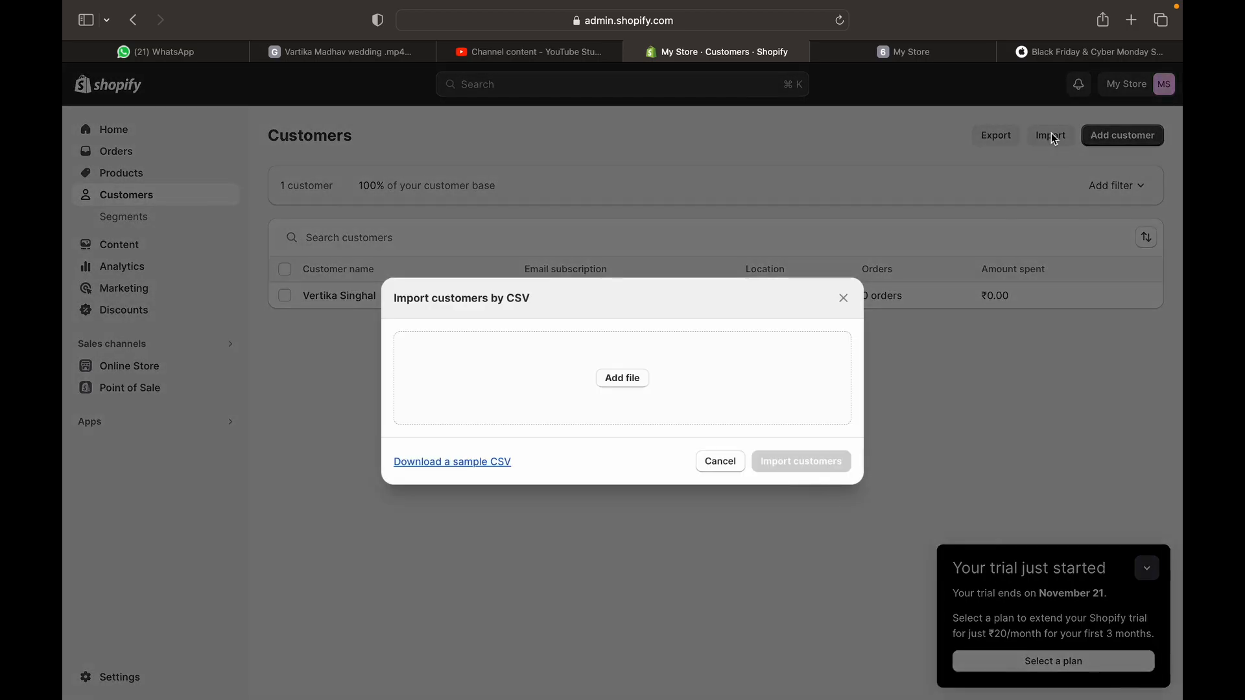
click(451, 462)
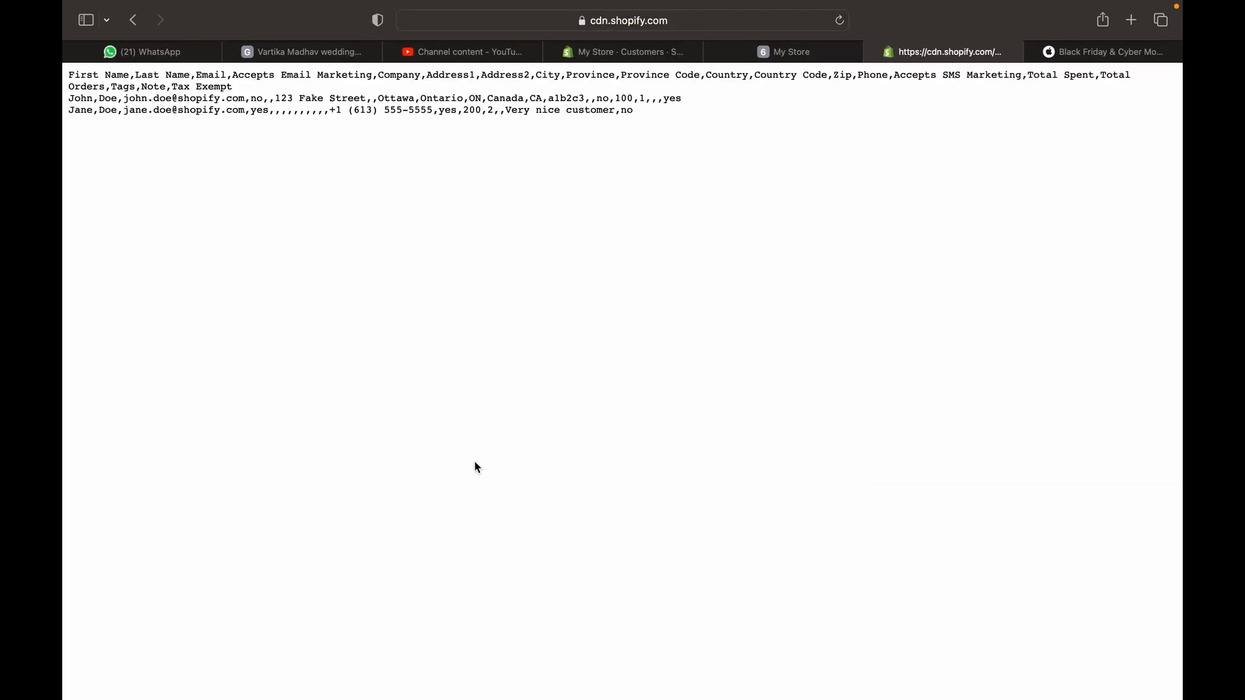
click(780, 55)
click(628, 55)
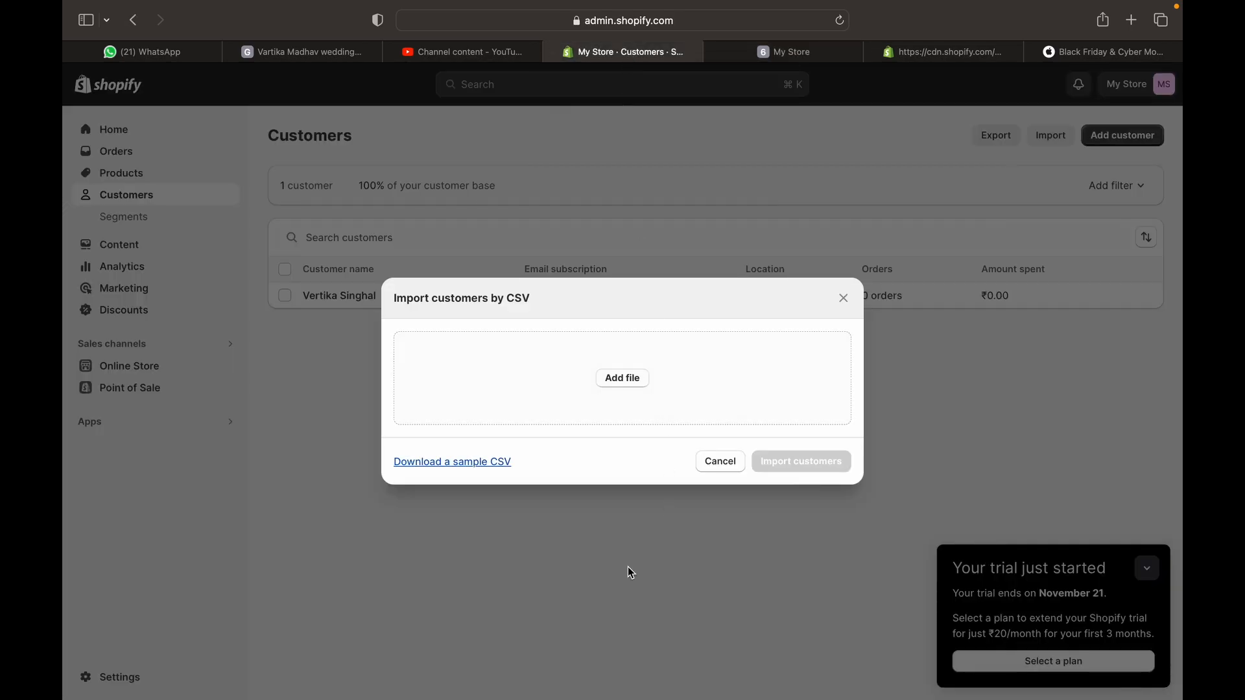
click(919, 55)
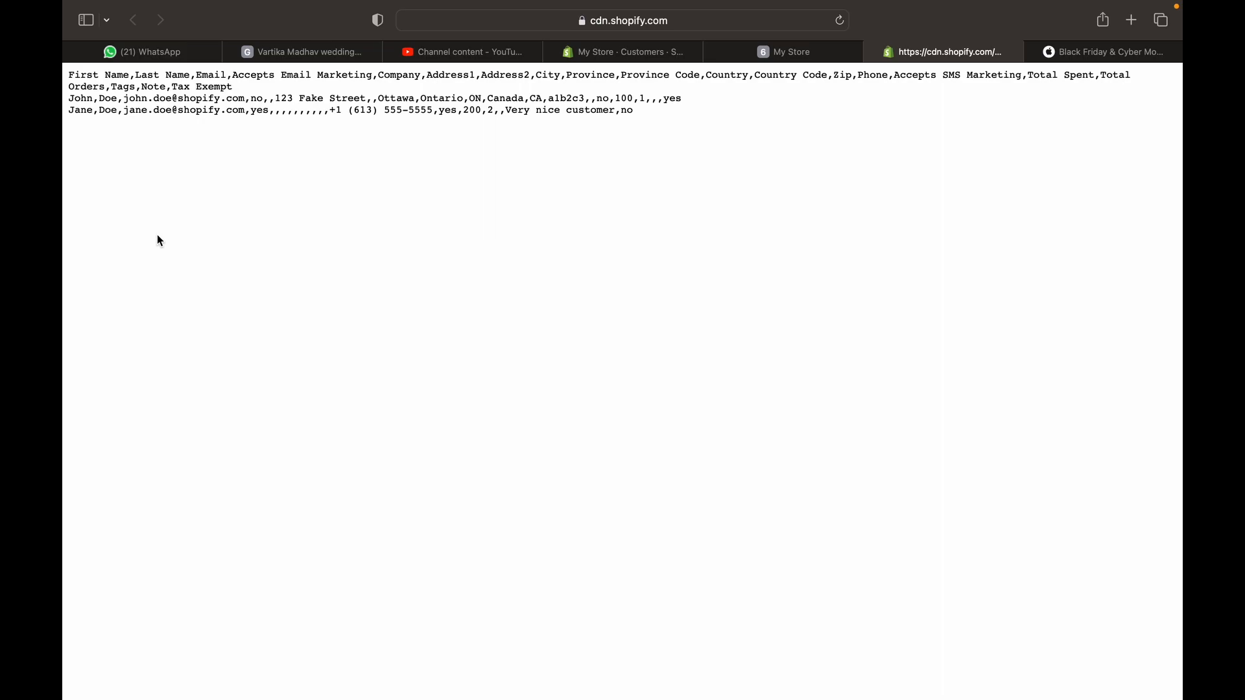
click(596, 57)
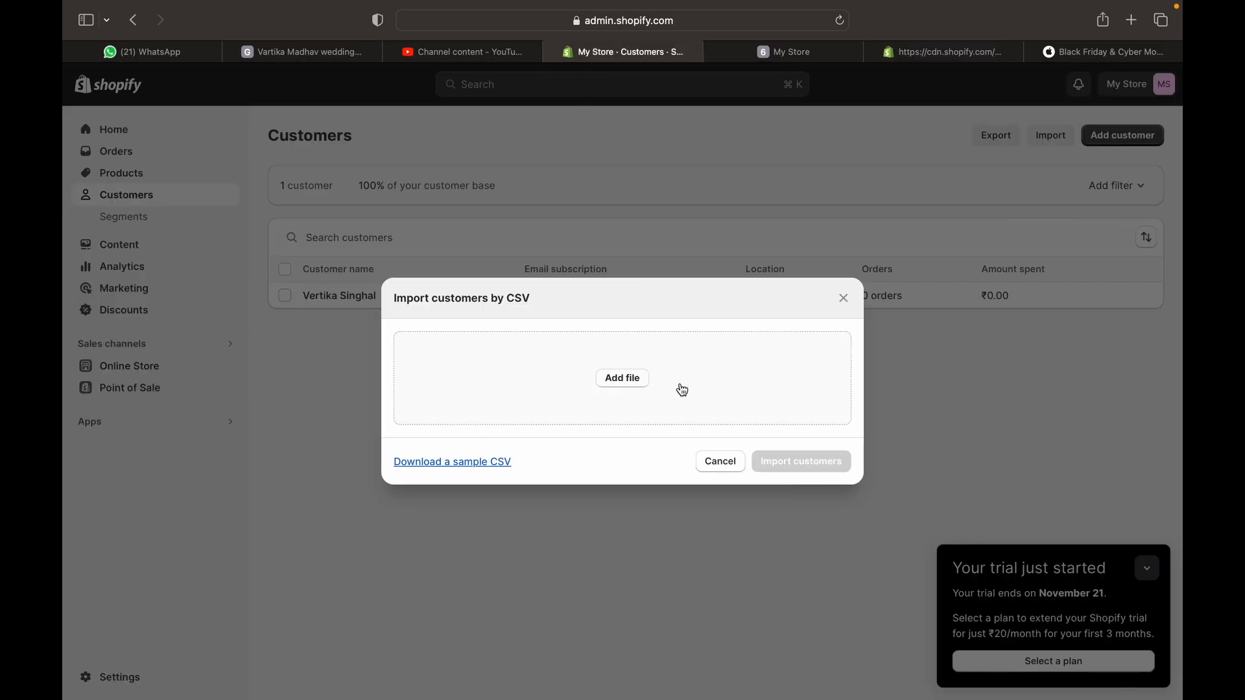
Cancel the file chooser and the import dialog, then bring up Export customers
click(611, 381)
scroll(530, 480, down, 8)
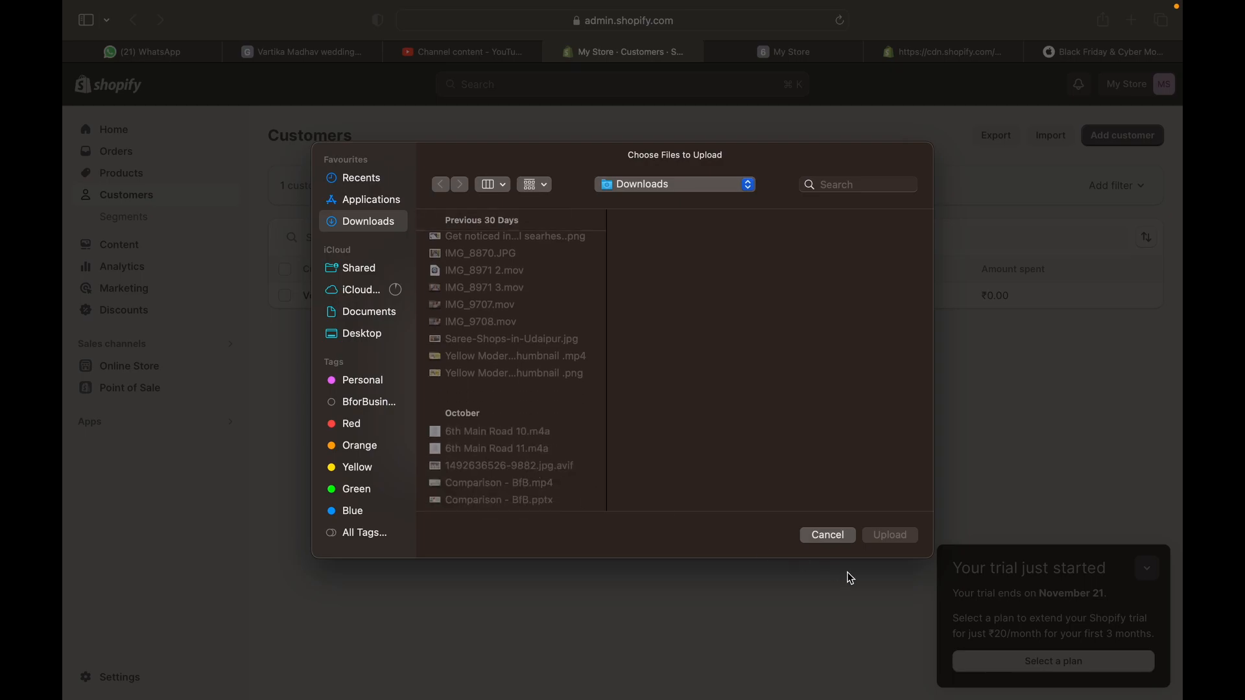
click(842, 531)
click(723, 463)
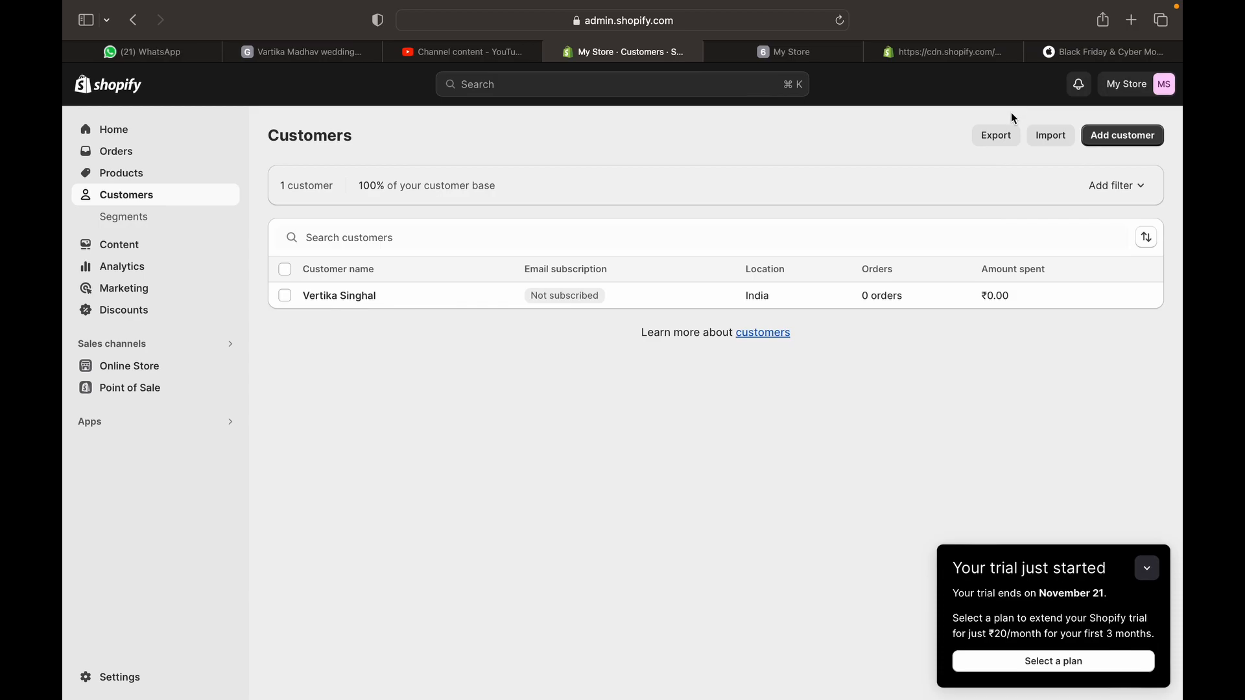
click(994, 139)
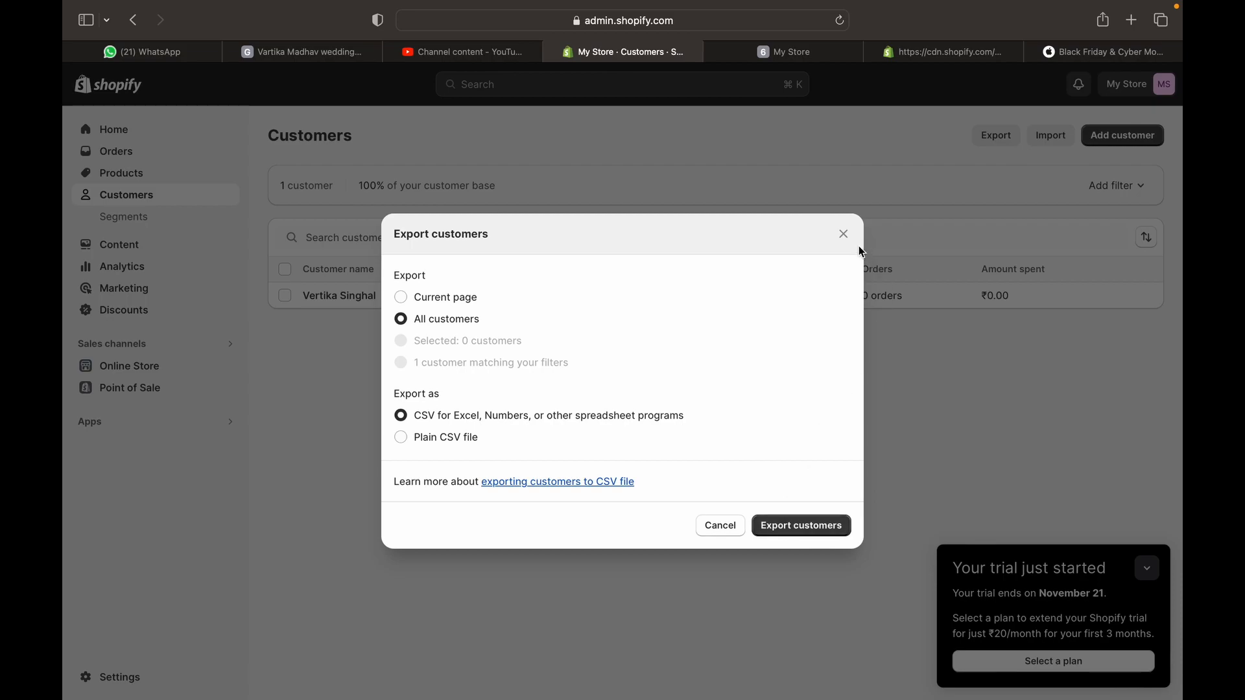
click(844, 235)
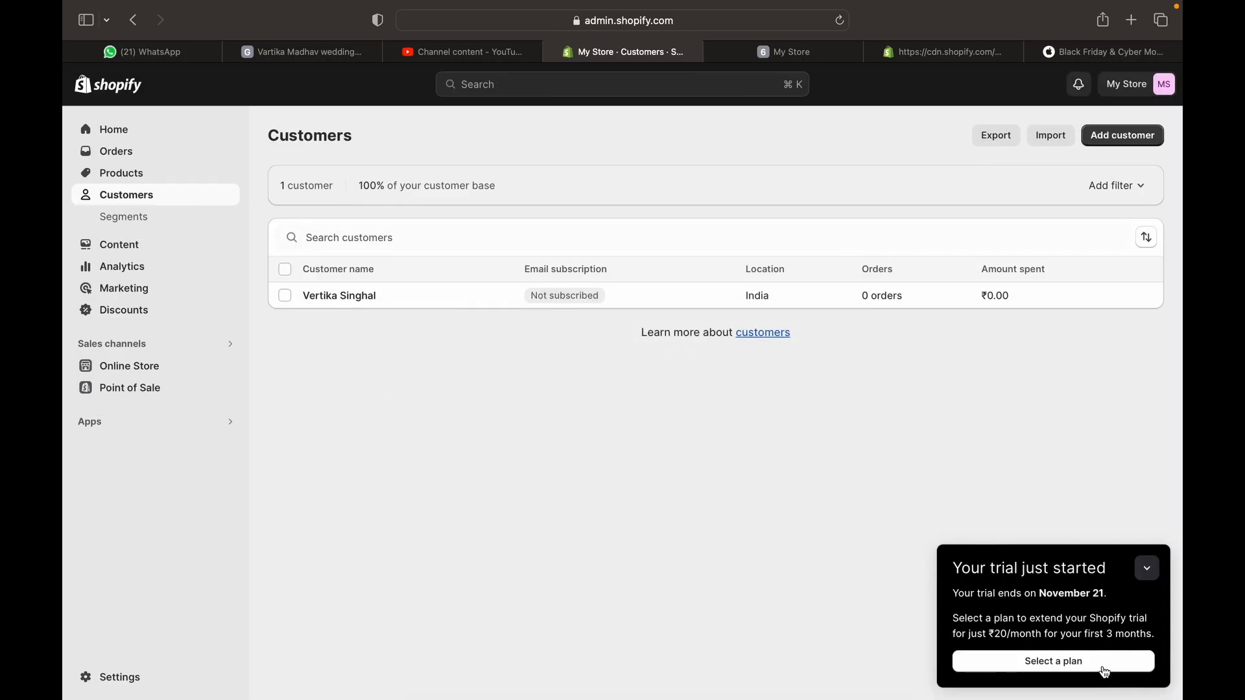
Create a new segment filtered on Amount spent greater than 50000, matching 0 customers
mouse_move(1082, 693)
click(109, 221)
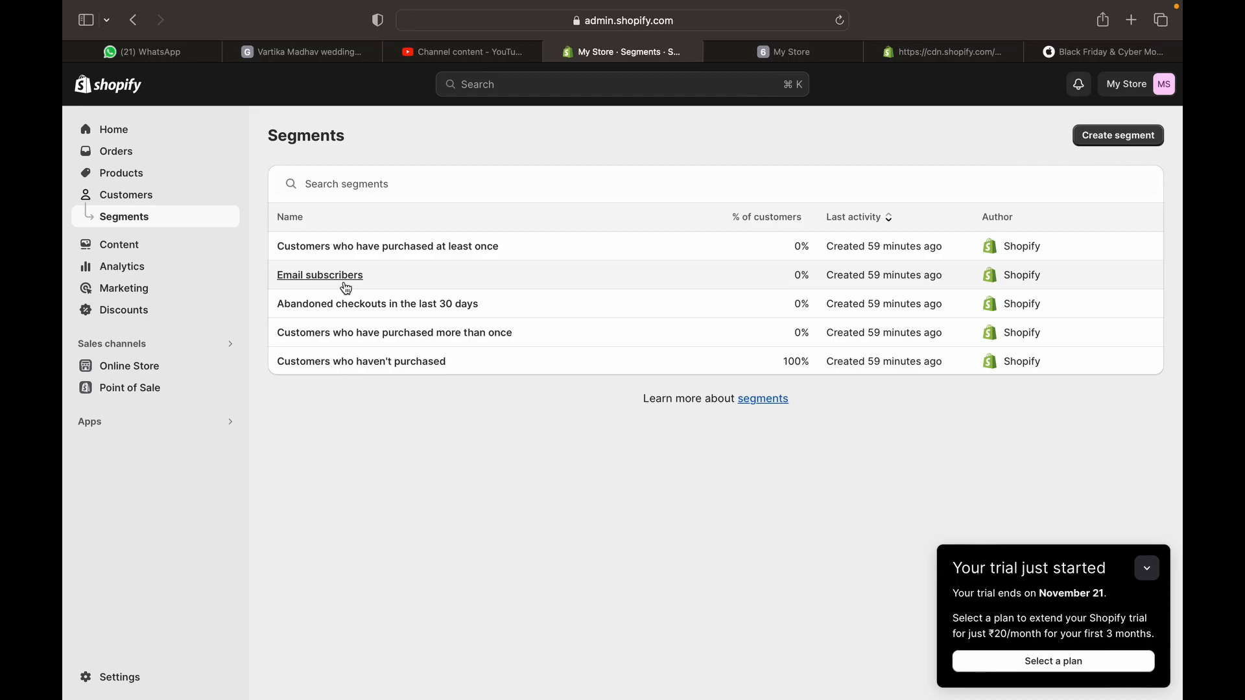
click(1112, 137)
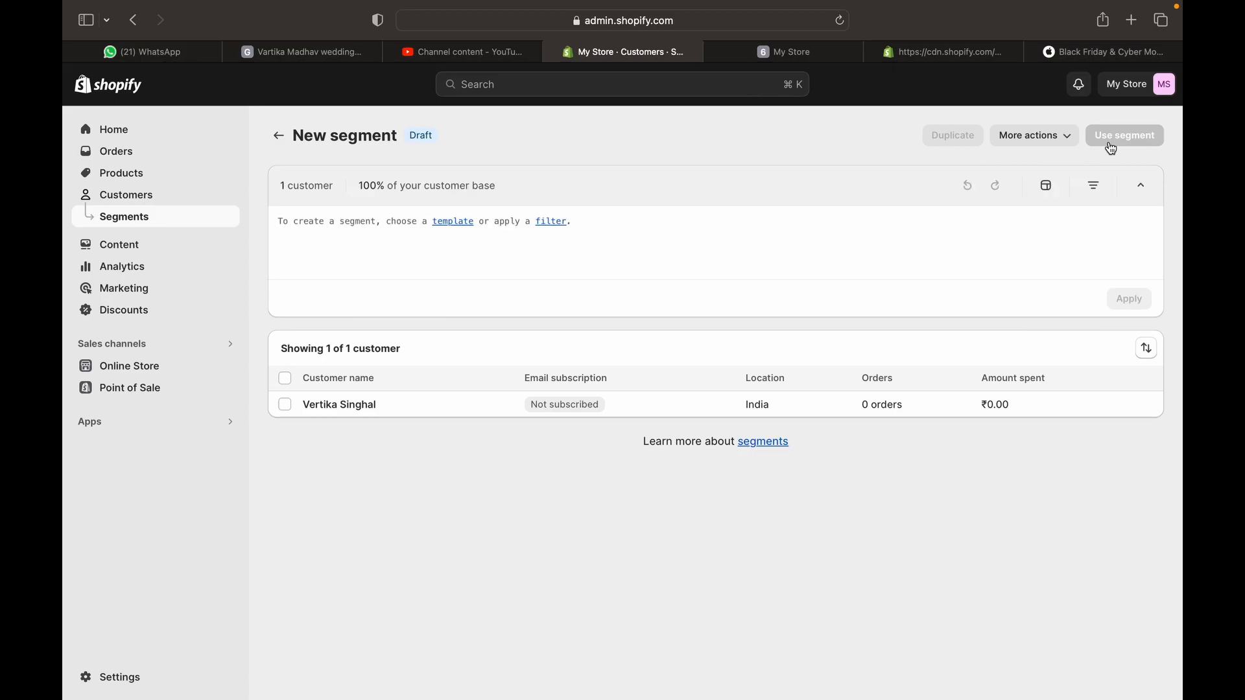
click(335, 229)
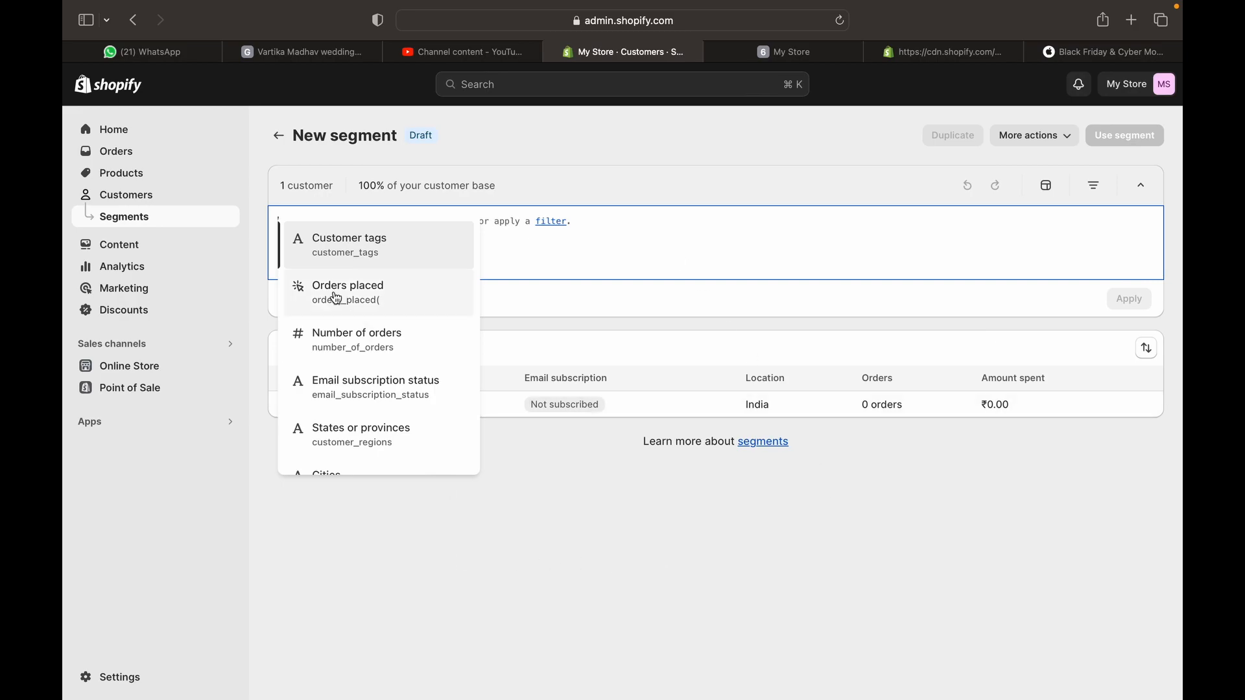
scroll(350, 367, down, 5)
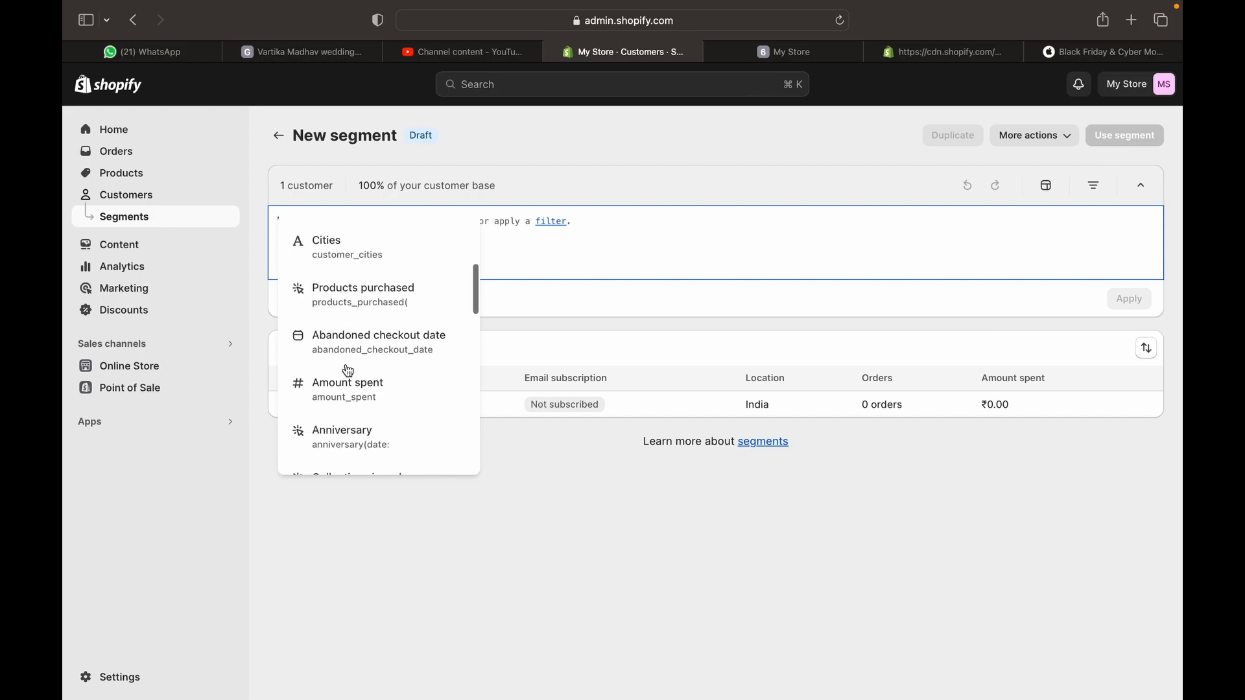
click(348, 373)
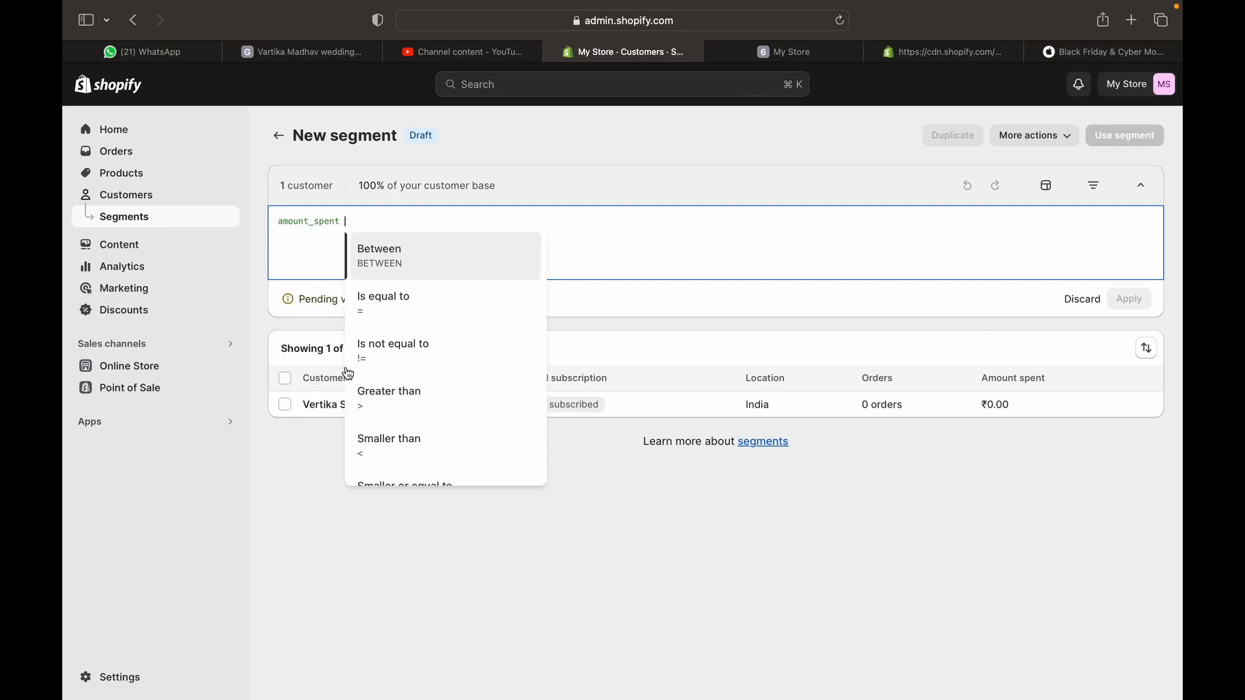
click(403, 406)
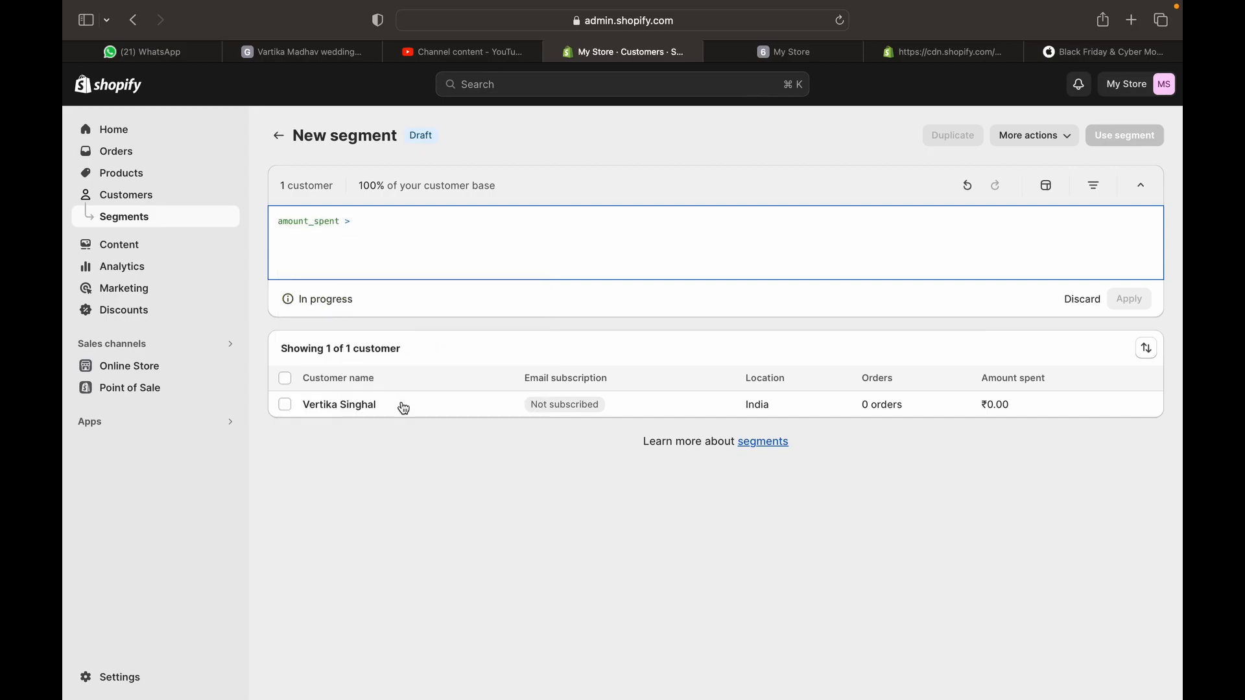
text(50000)
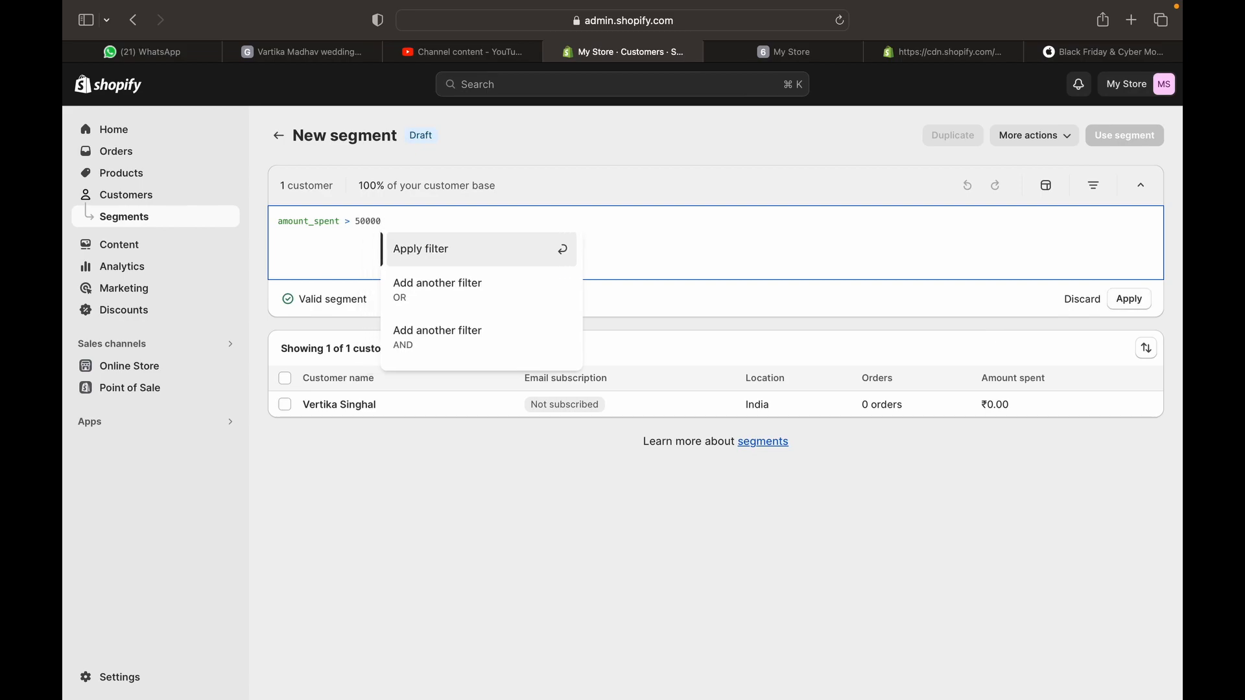
key(Return)
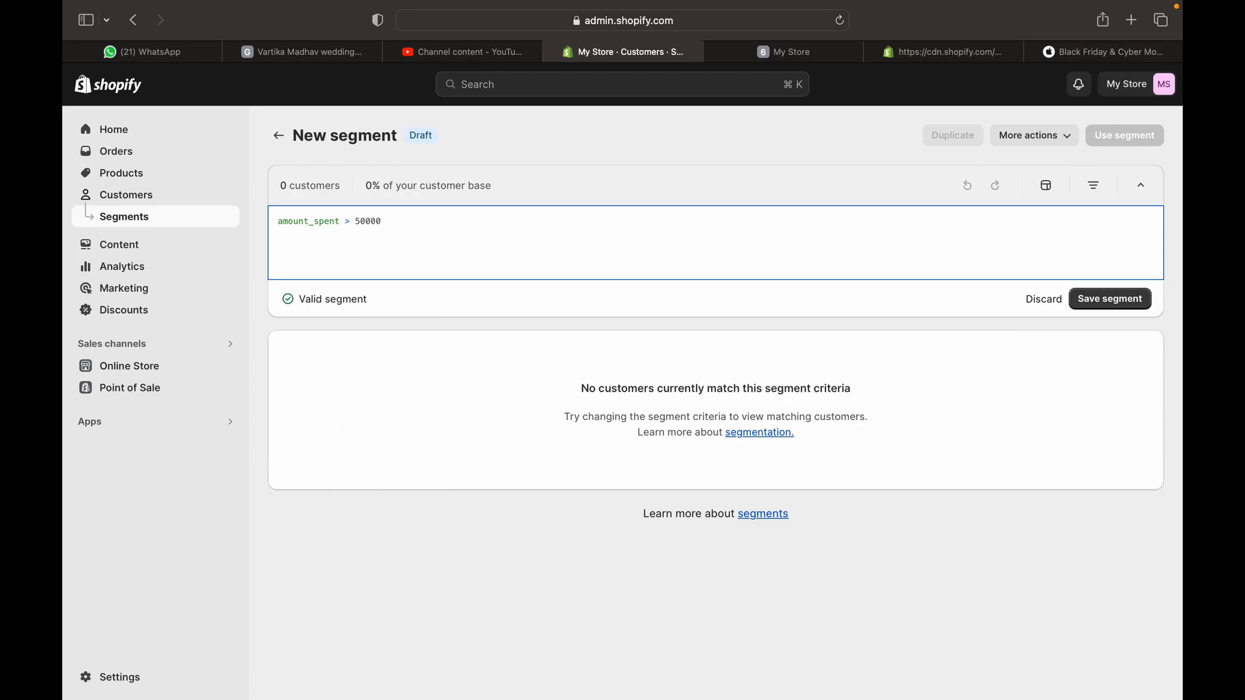
mouse_move(230, 677)
Save the amount_spent > 50000 filter as segment 'High spending customers (>50,000)' and return to the list
click(1123, 303)
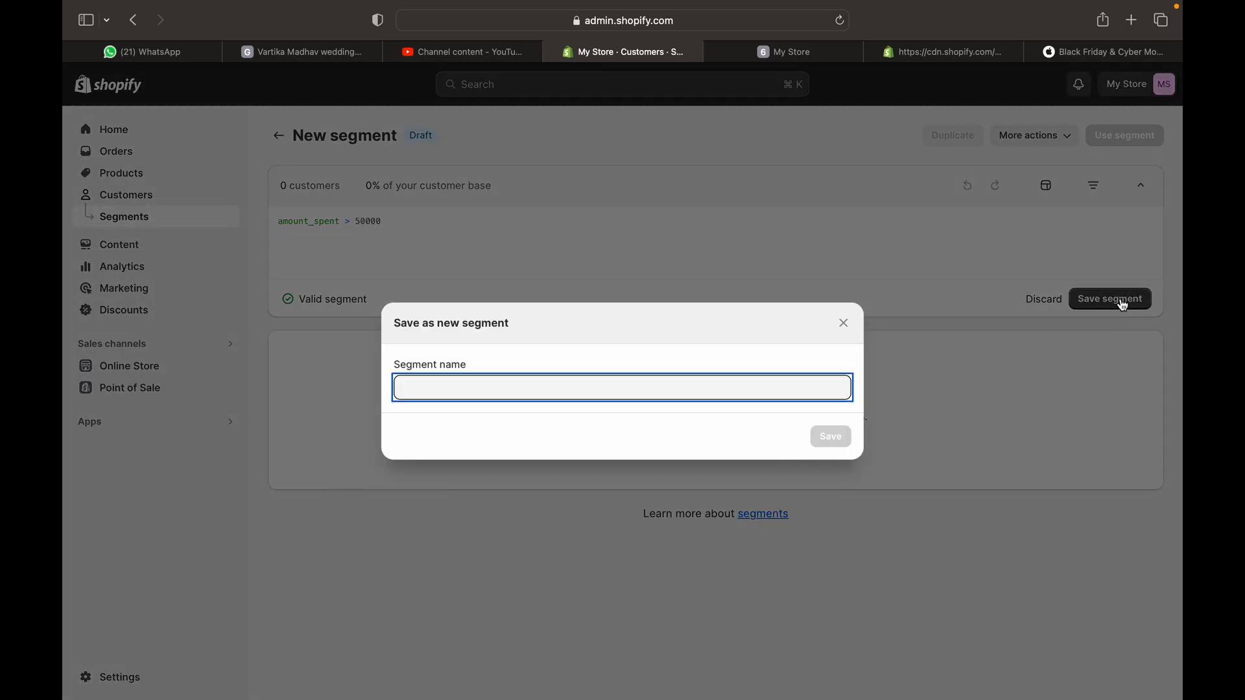
text(High soend)
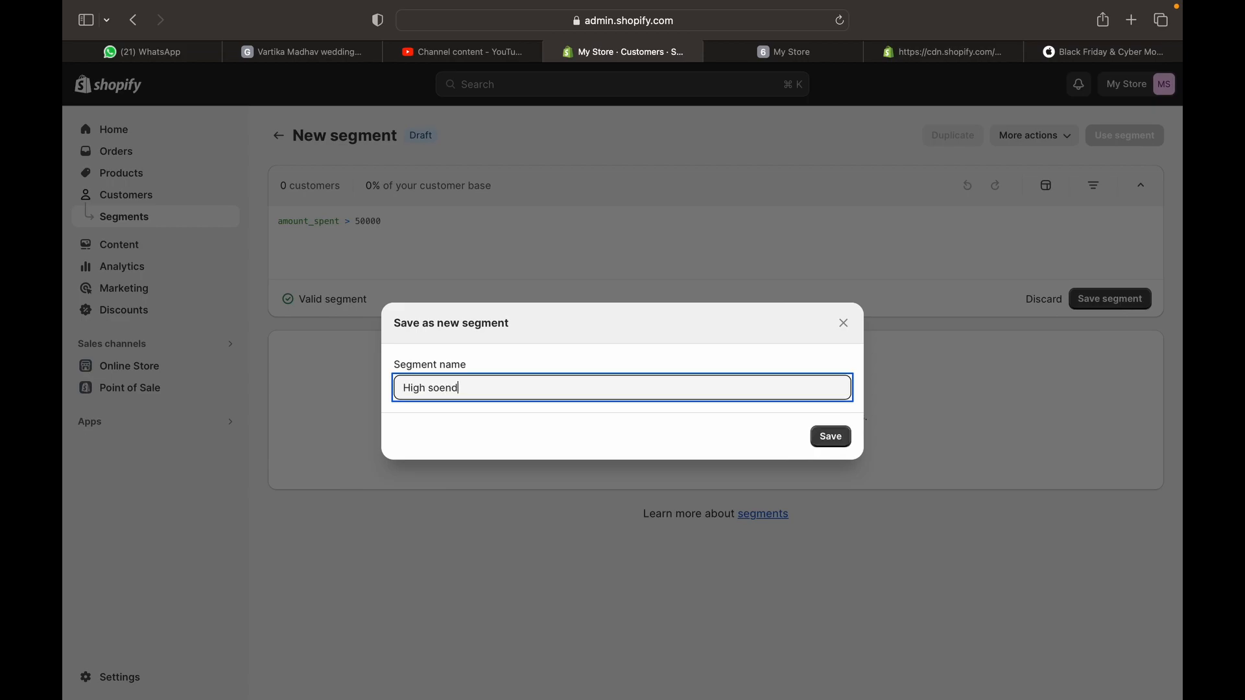
text(ing customers )
text(()
text(>4)
text(0,000))
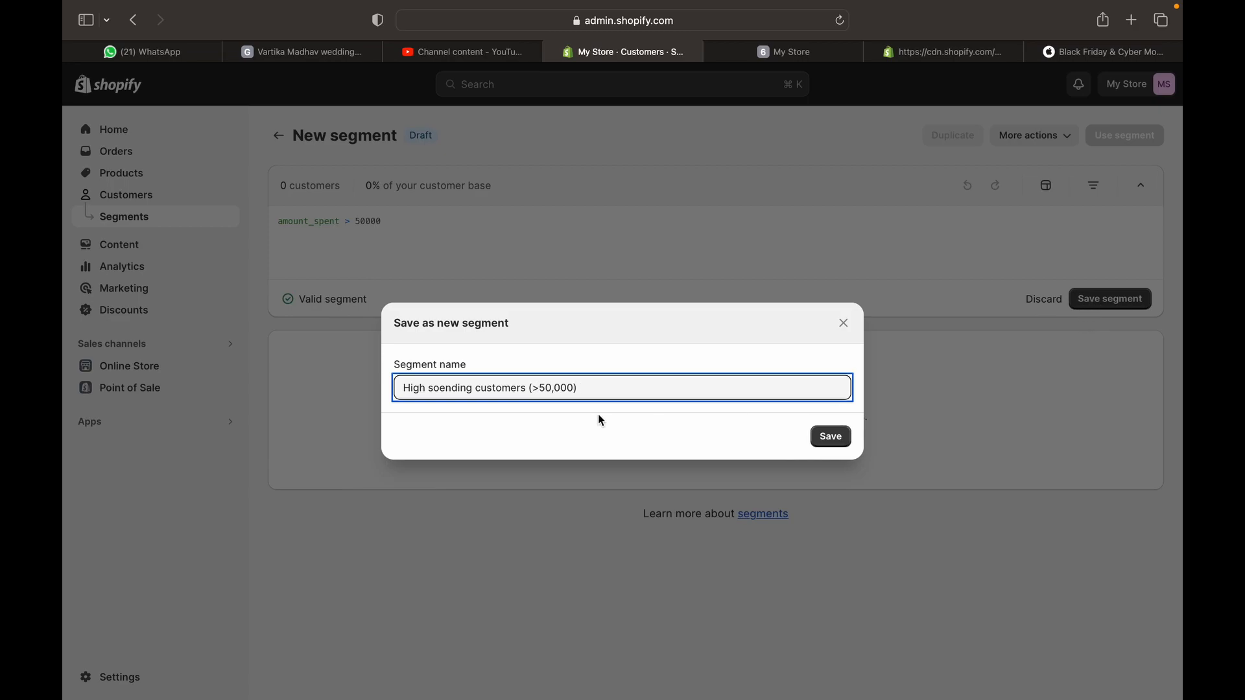
click(442, 387)
key(BackSpace)
text(p)
click(834, 441)
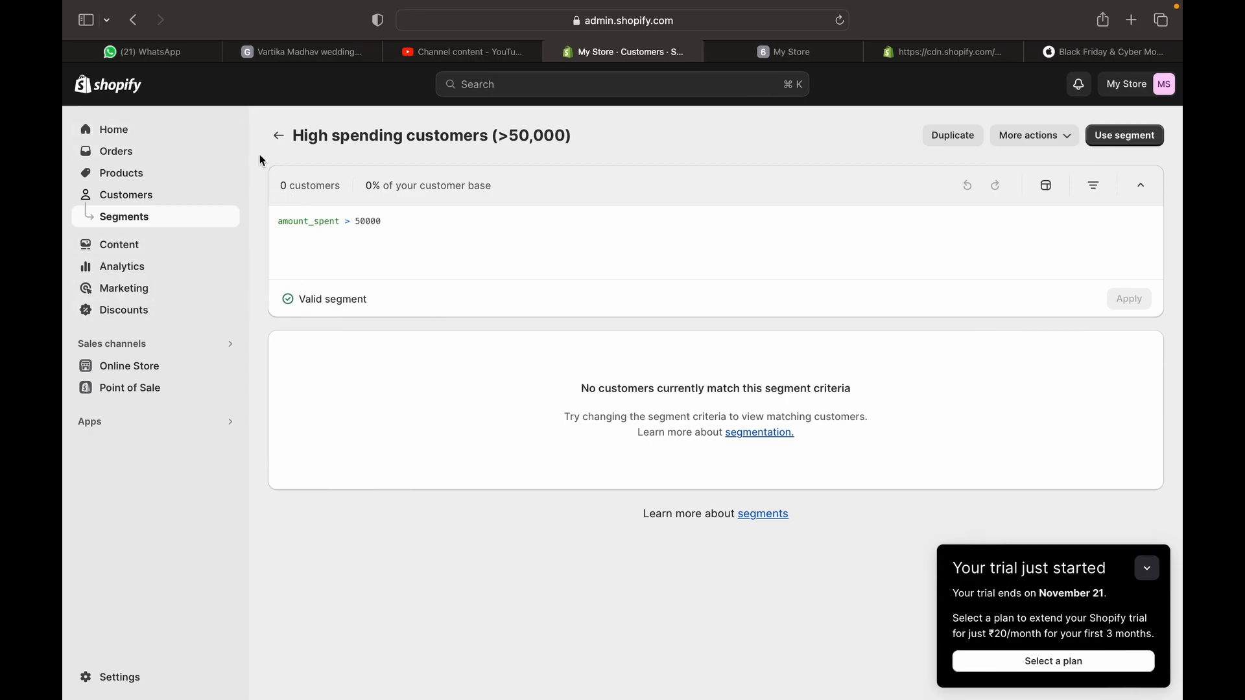
click(278, 135)
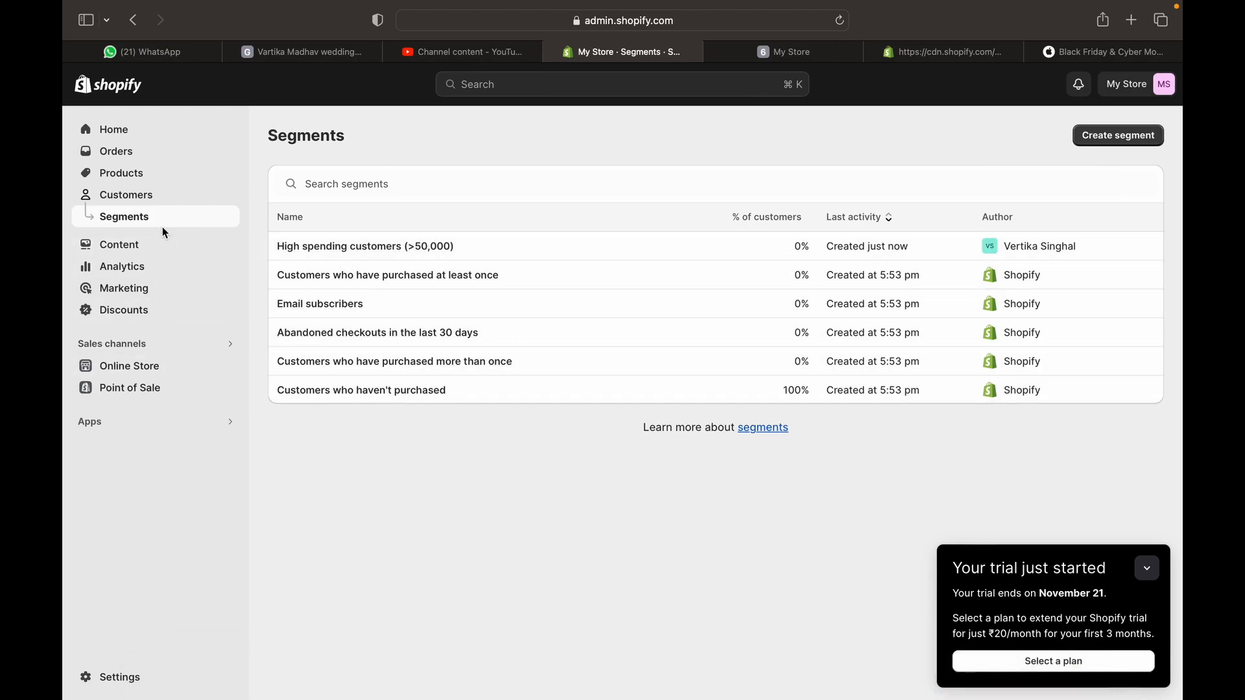
click(155, 274)
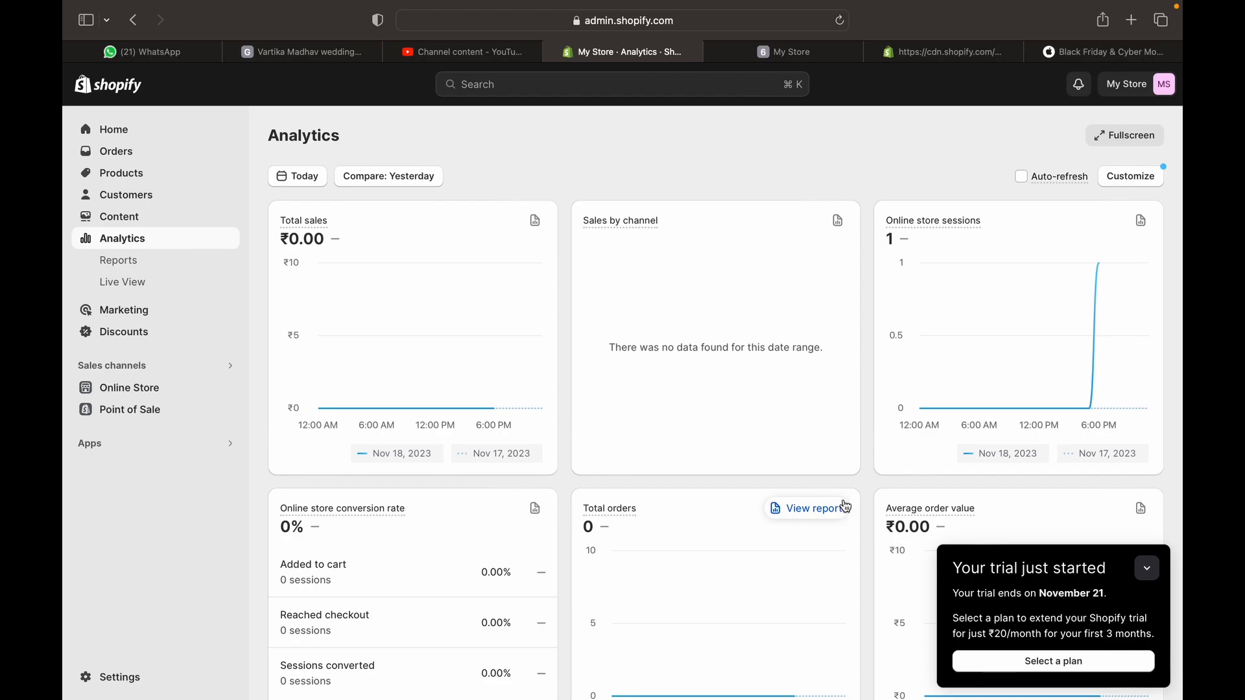
scroll(844, 509, down, 1)
scroll(844, 507, up, 1)
scroll(846, 506, down, 1)
scroll(846, 506, up, 1)
scroll(846, 506, down, 1)
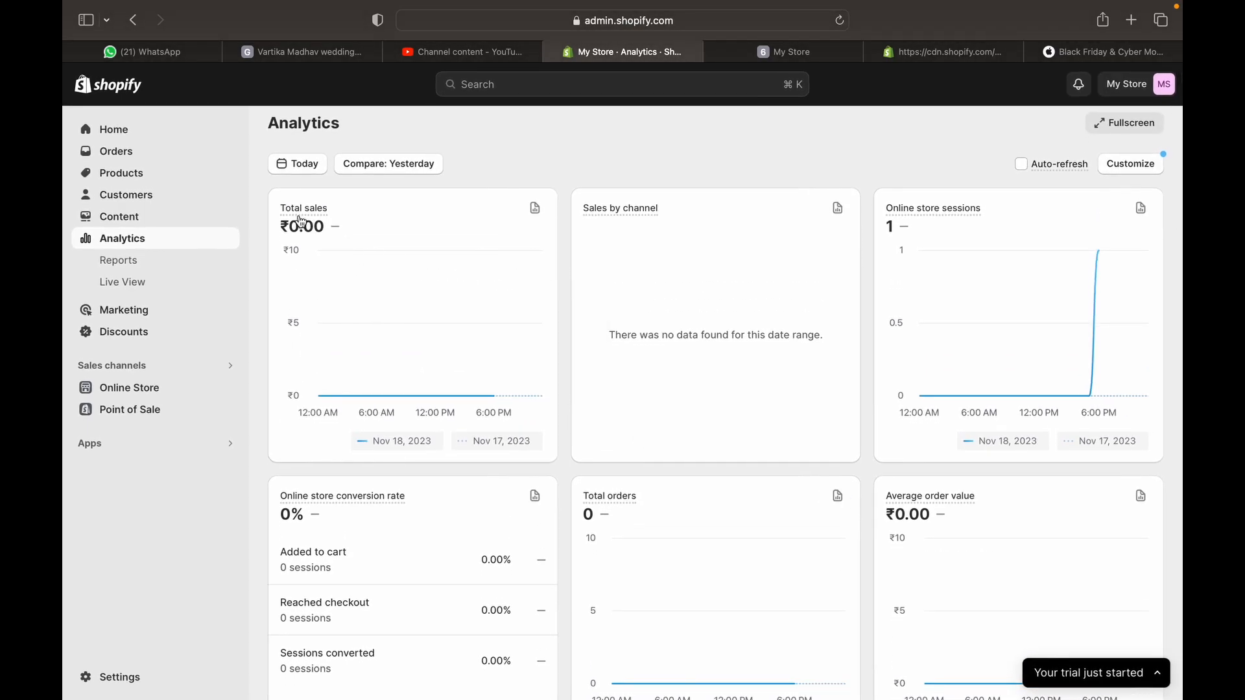
click(300, 168)
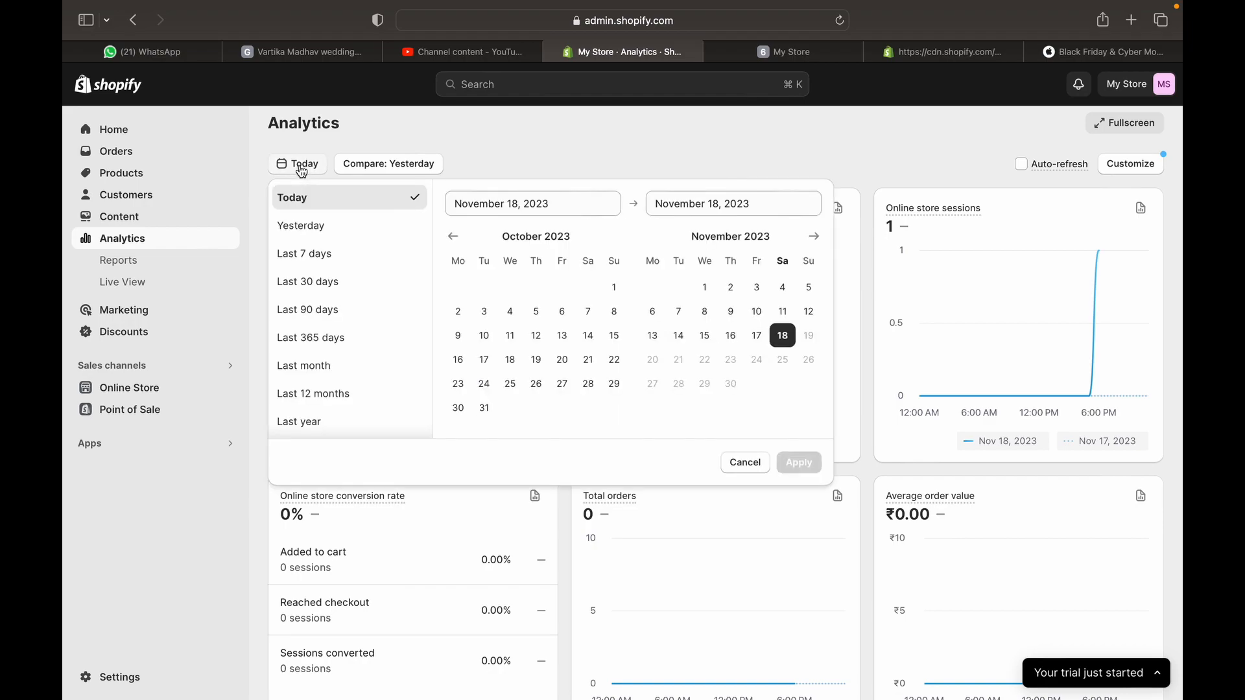
scroll(348, 397, down, 5)
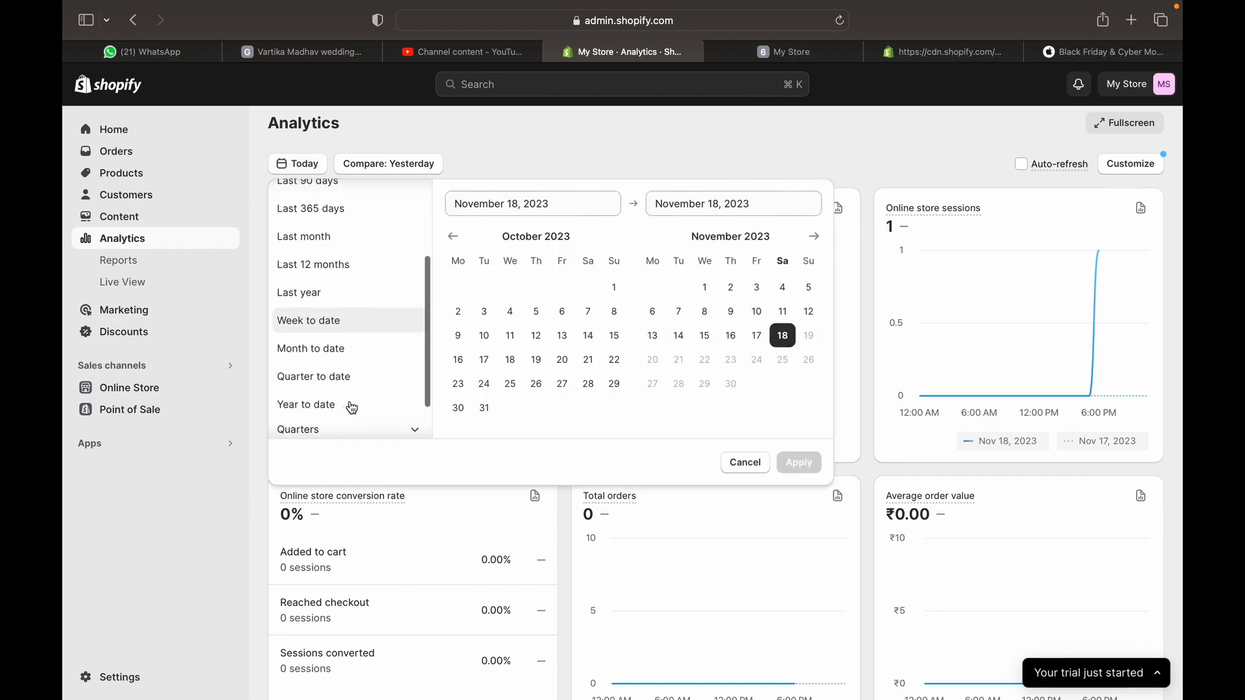
scroll(350, 407, down, 3)
click(727, 461)
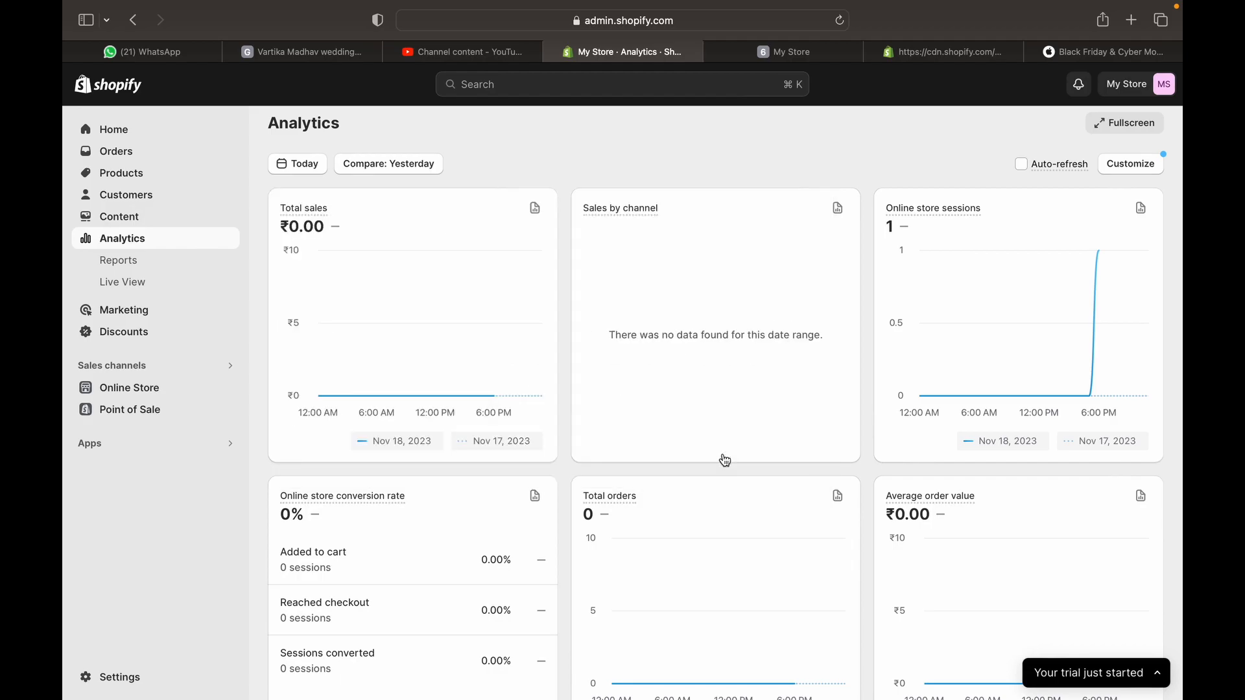
click(398, 166)
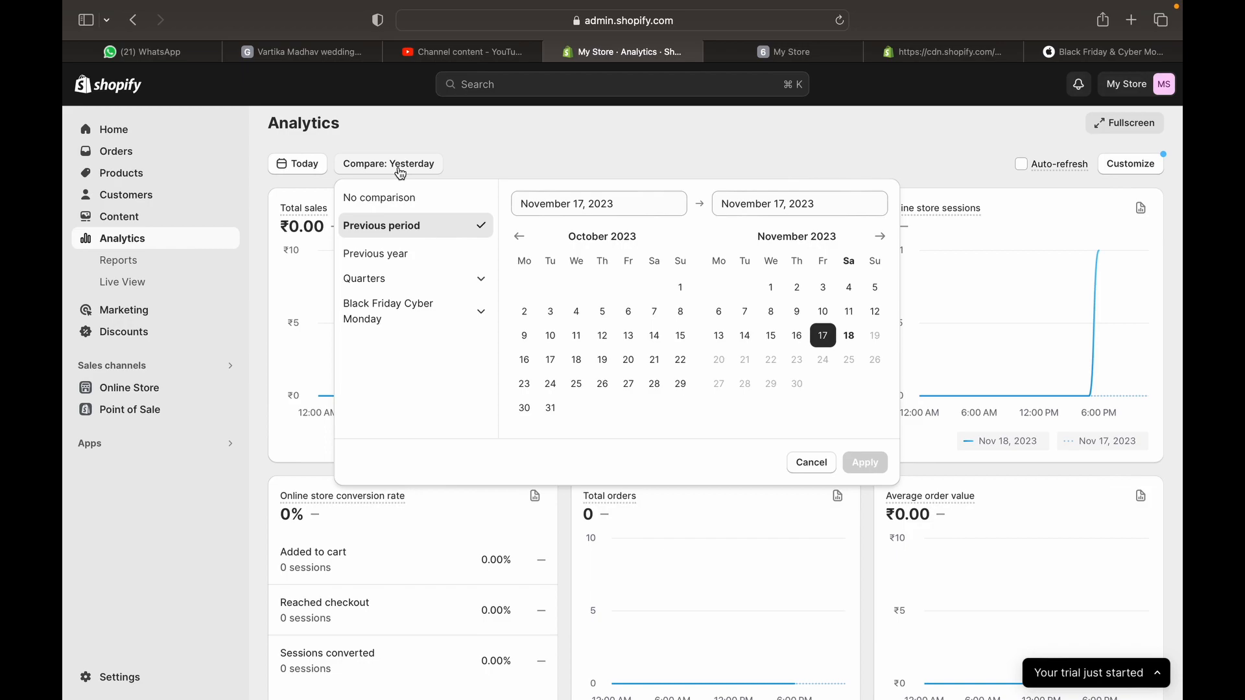
click(810, 463)
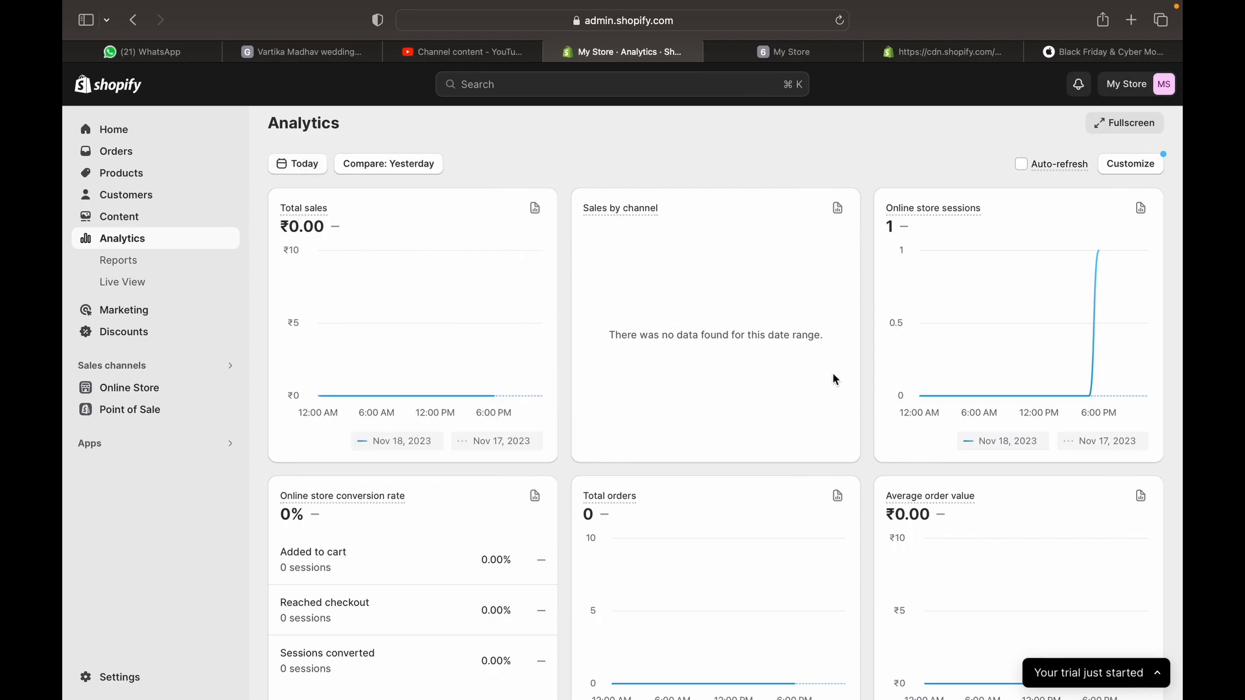
mouse_move(614, 215)
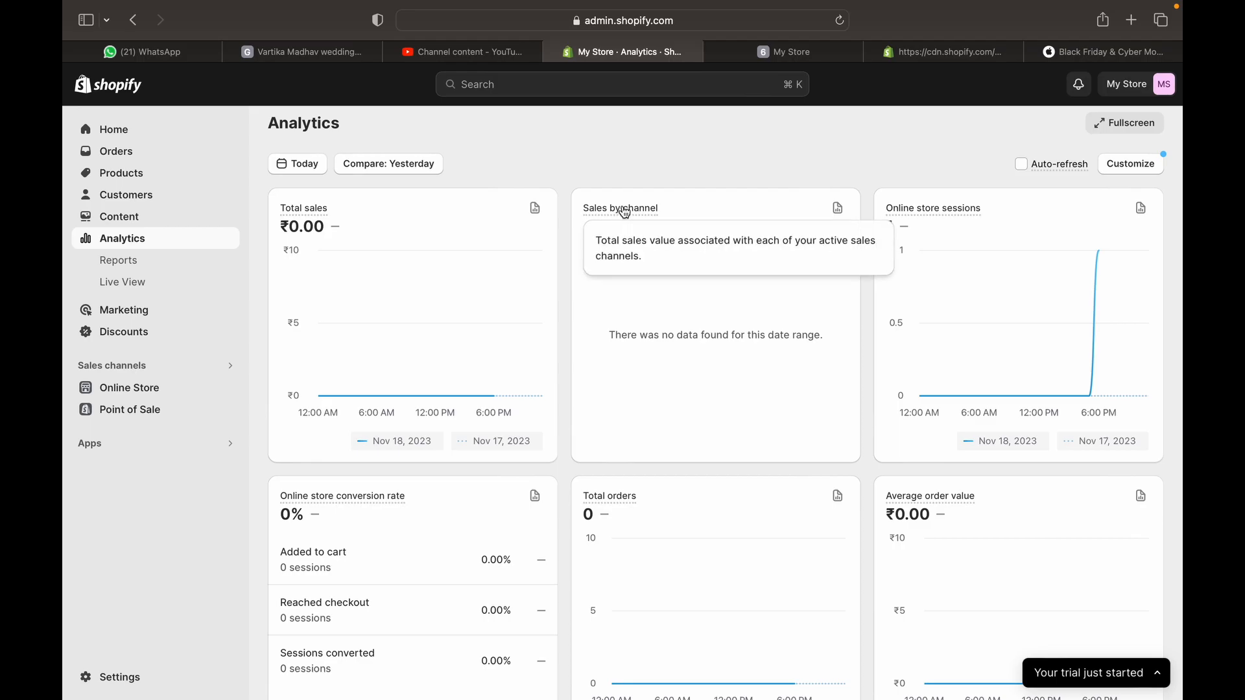
mouse_move(942, 217)
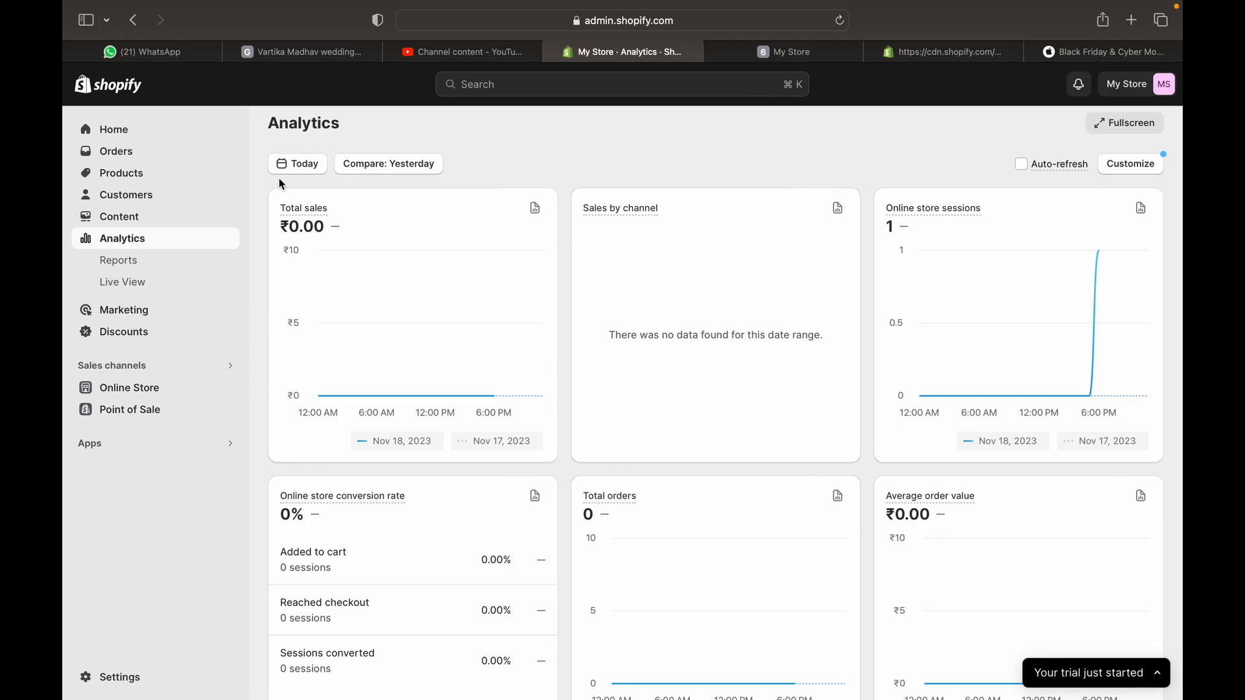
scroll(303, 455, down, 5)
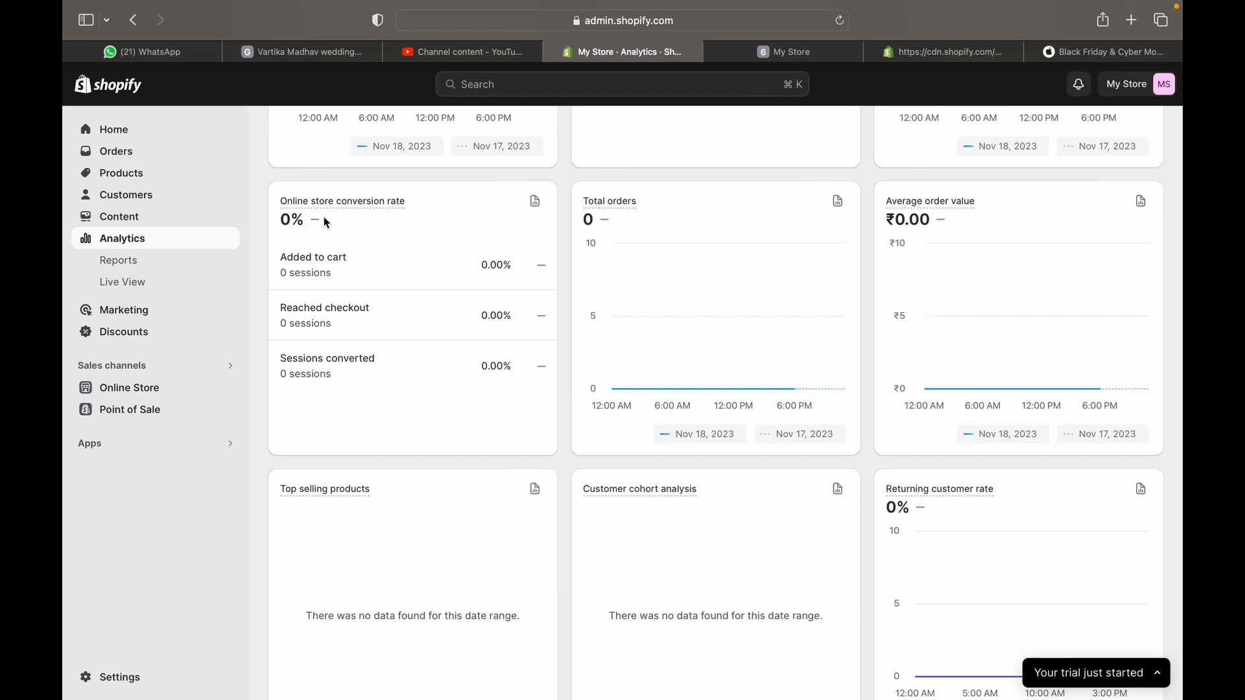
scroll(325, 218, up, 5)
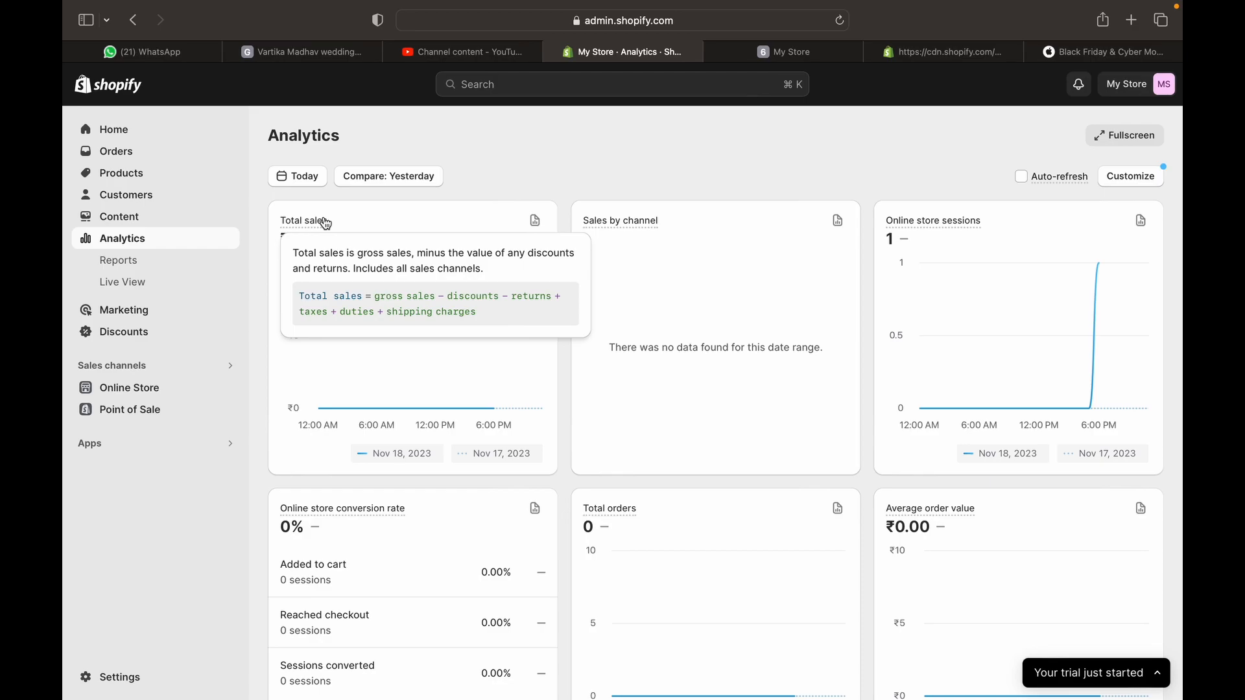
scroll(308, 201, down, 12)
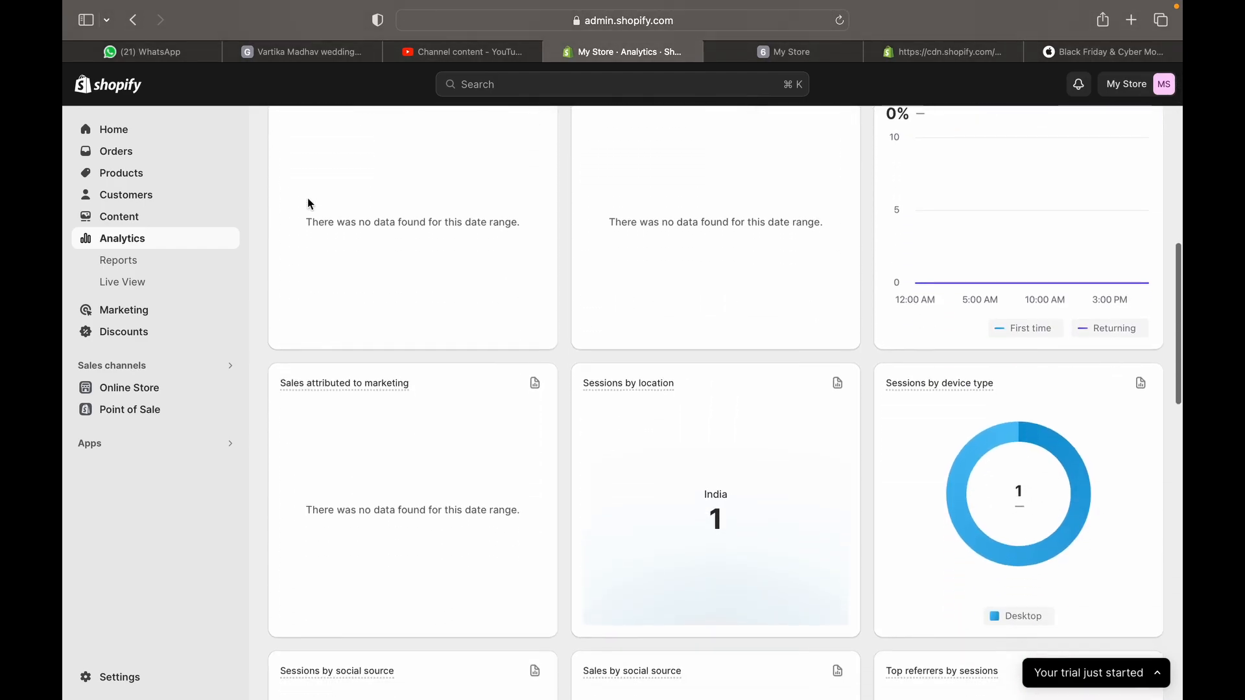
scroll(310, 204, up, 5)
scroll(310, 203, down, 2)
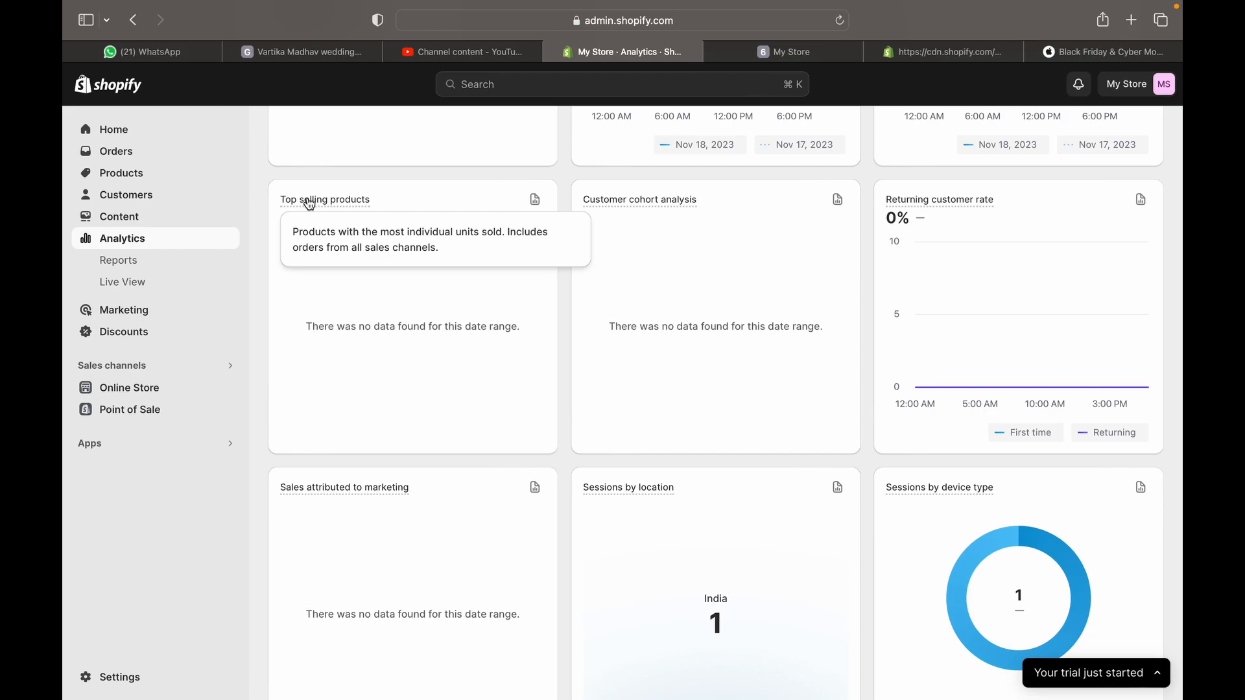
scroll(306, 161, down, 5)
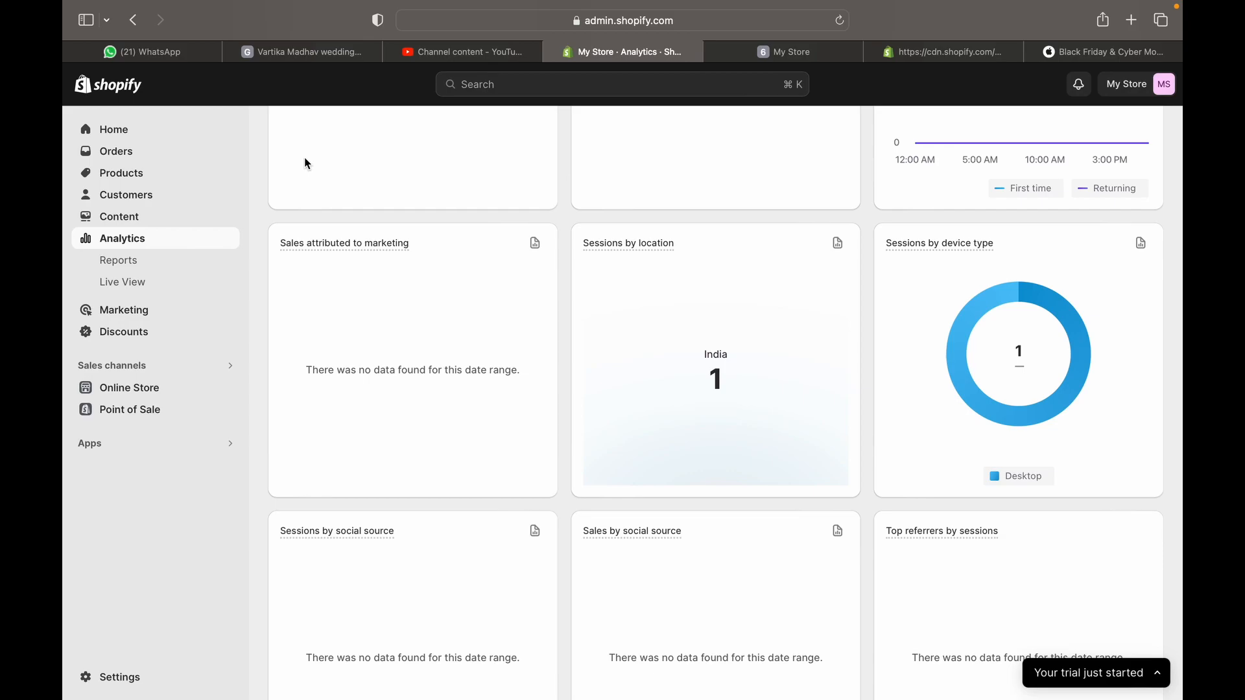
scroll(307, 164, down, 4)
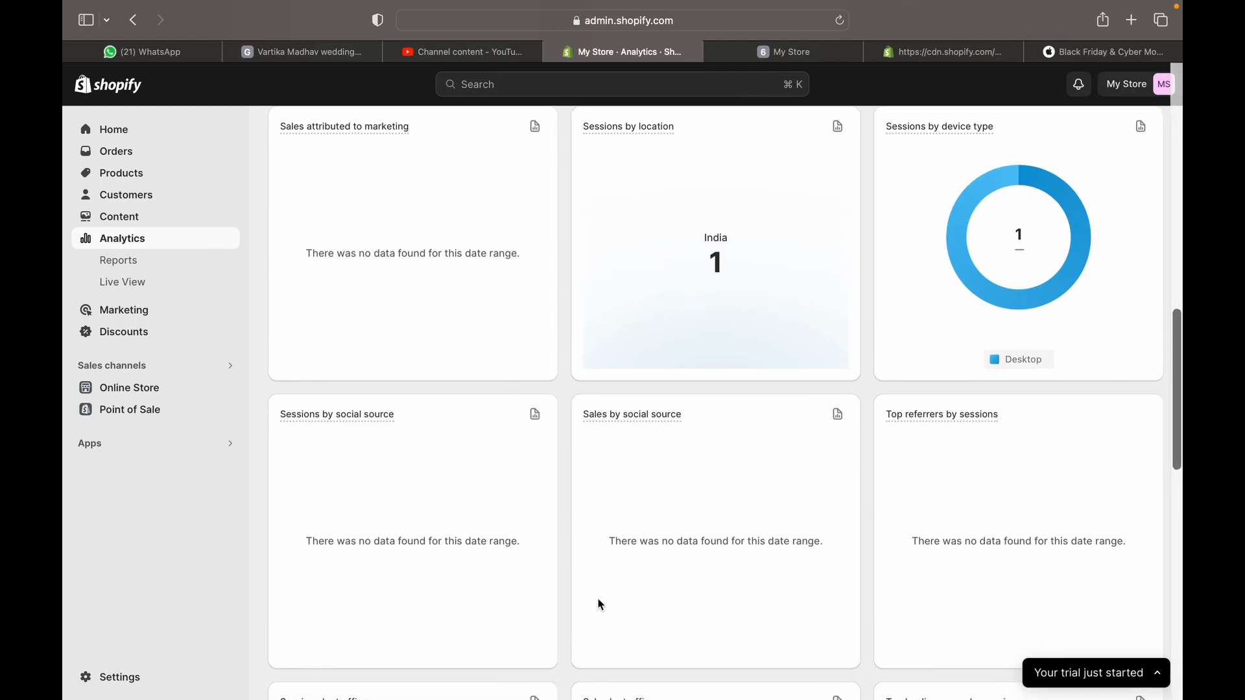
scroll(588, 585, down, 5)
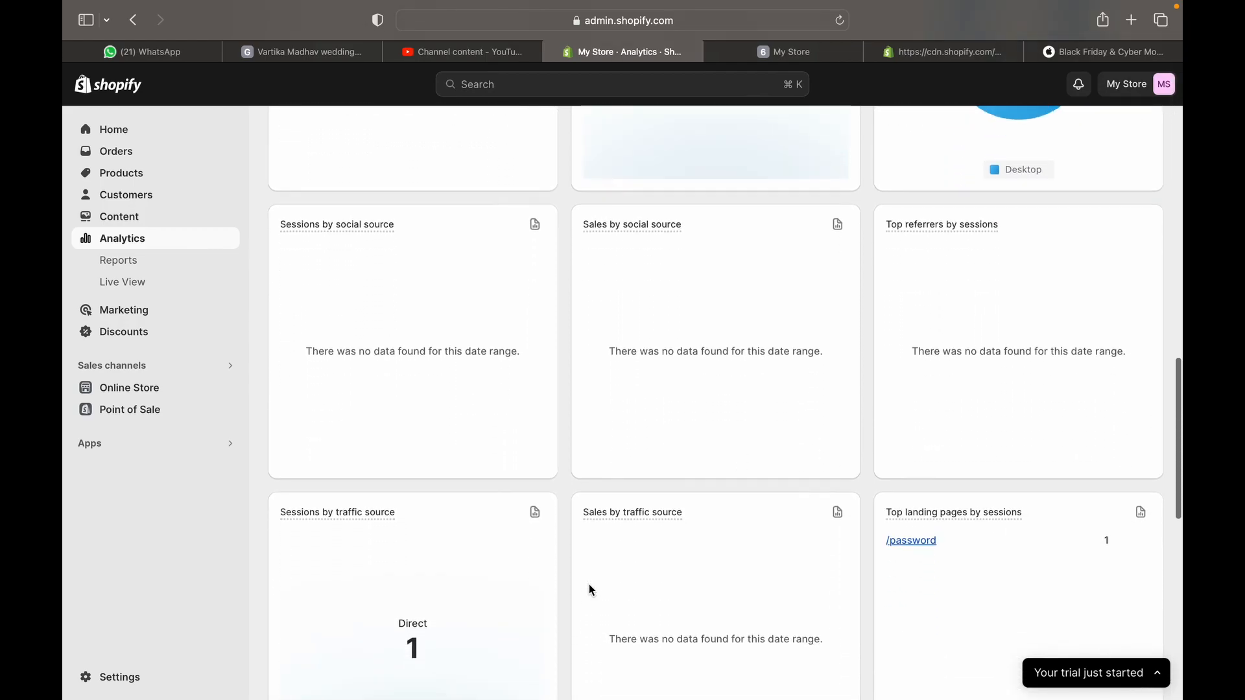
scroll(590, 588, down, 10)
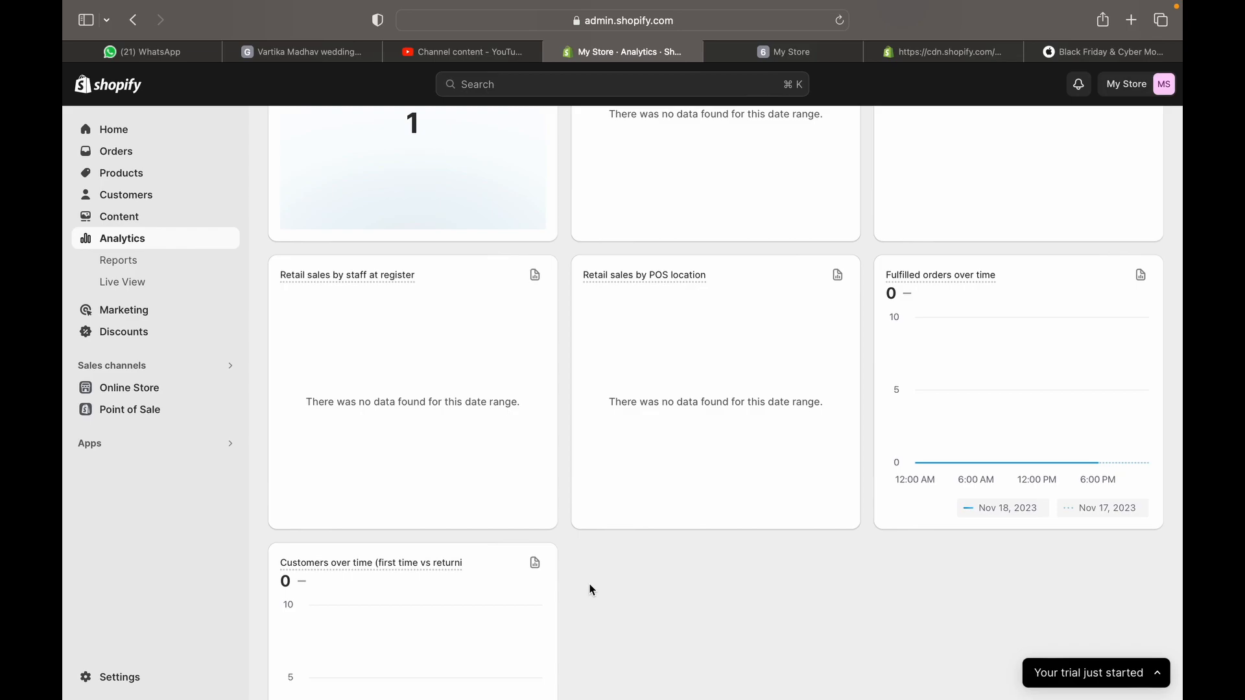
Open Reports under Analytics and browse the 81 built-in reports, from Finances to Orders
click(173, 269)
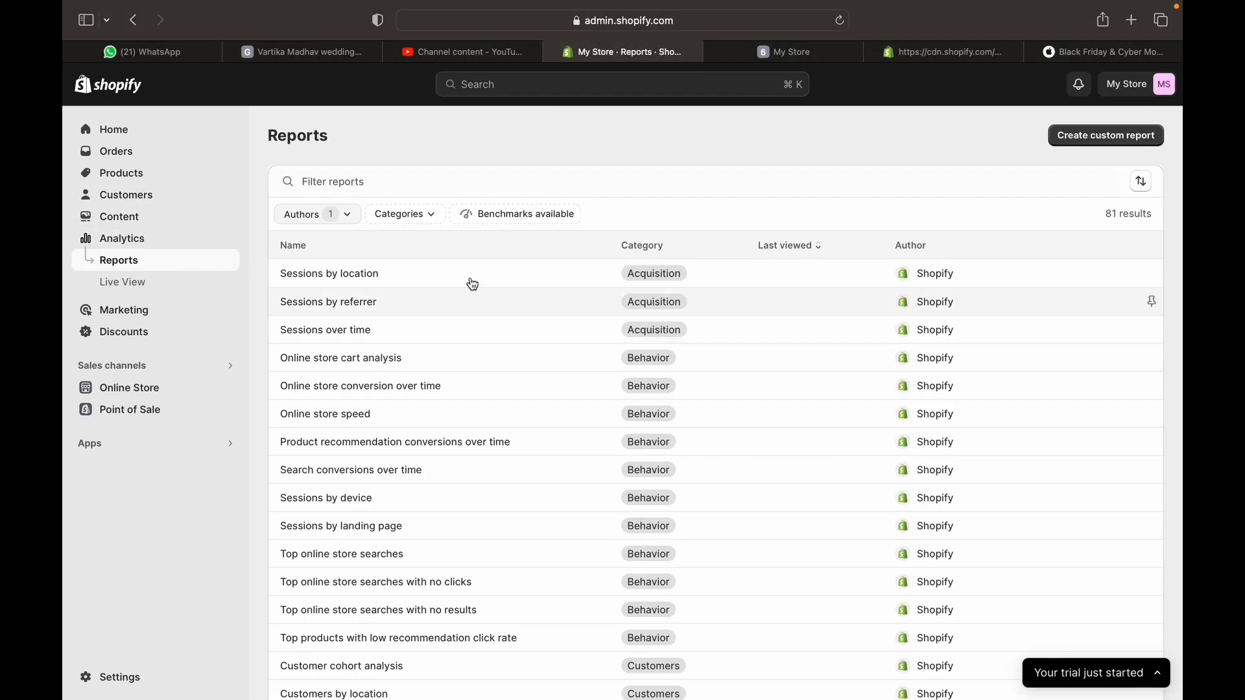
scroll(443, 299, down, 5)
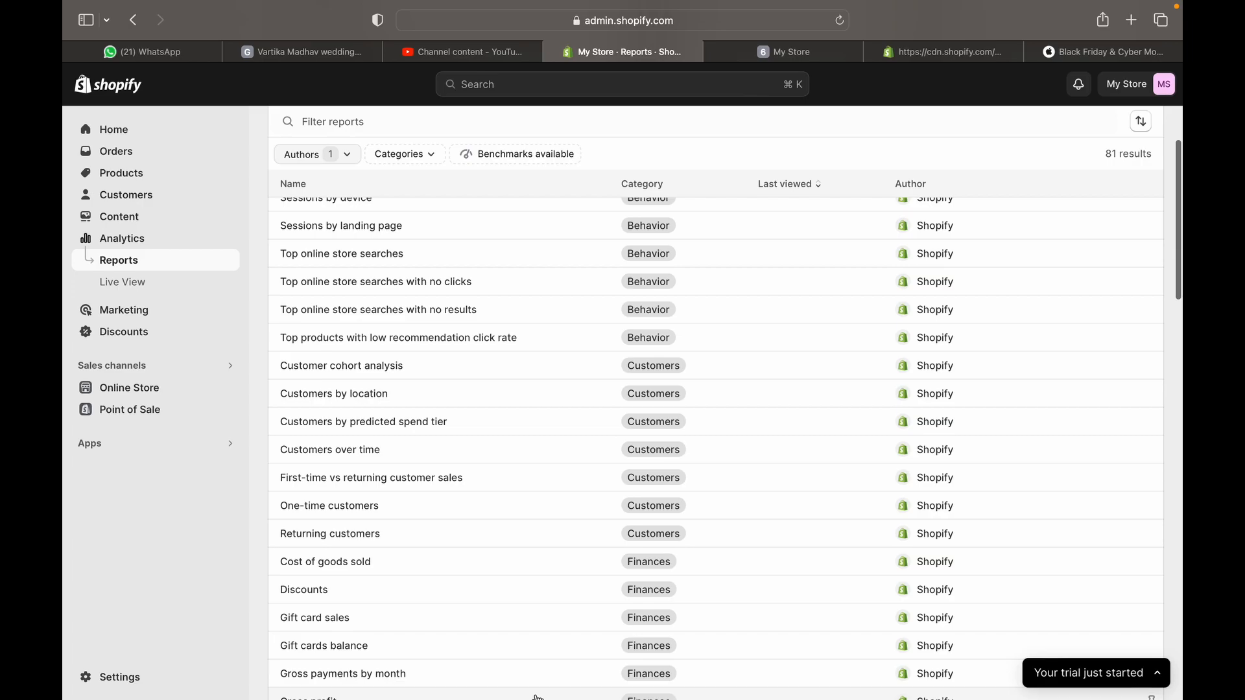
scroll(561, 492, up, 5)
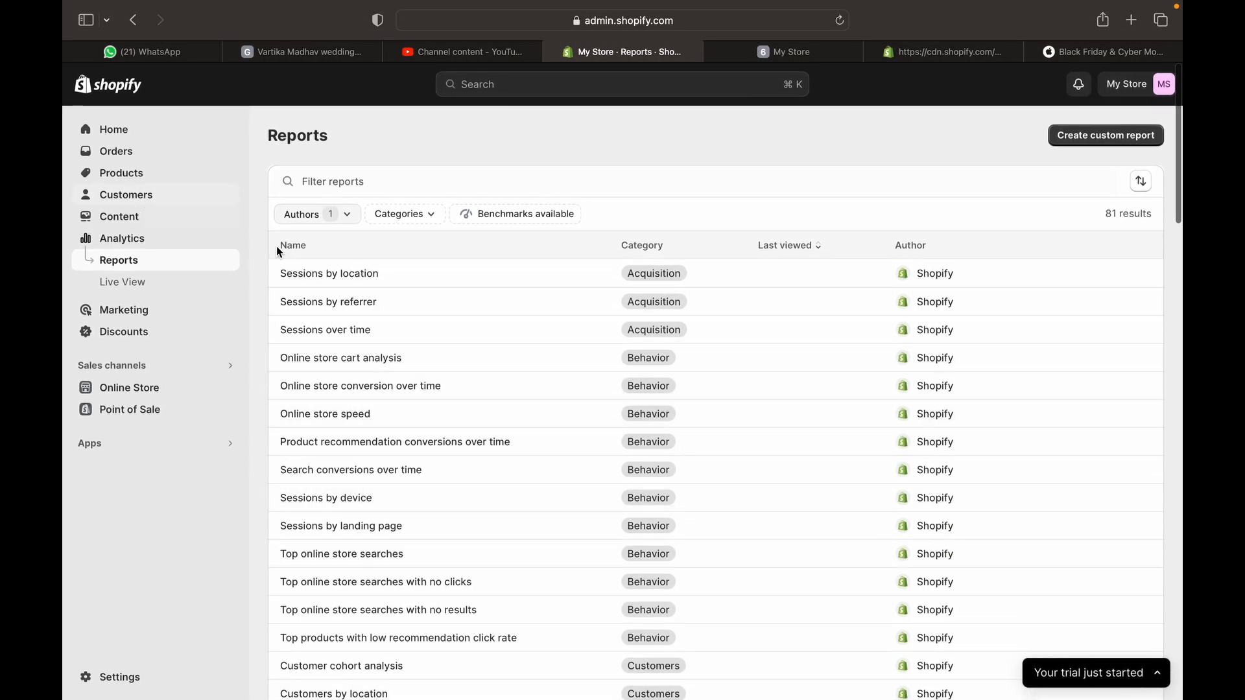
scroll(442, 549, down, 5)
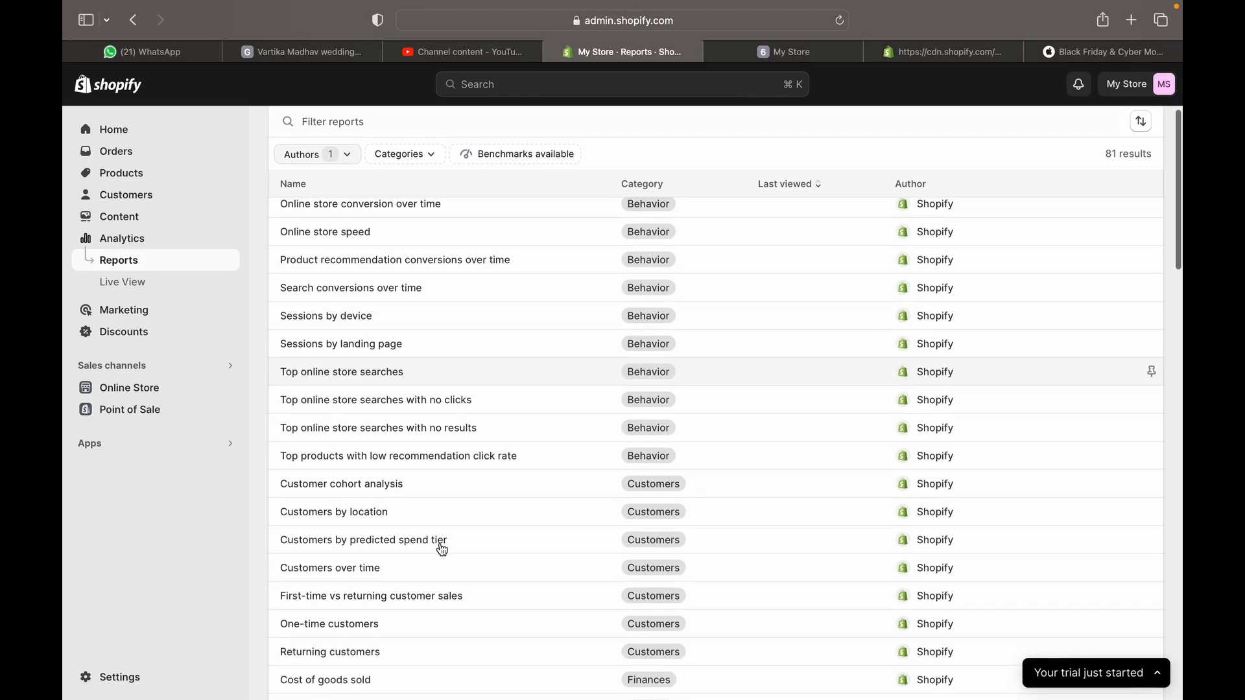
scroll(551, 277, down, 20)
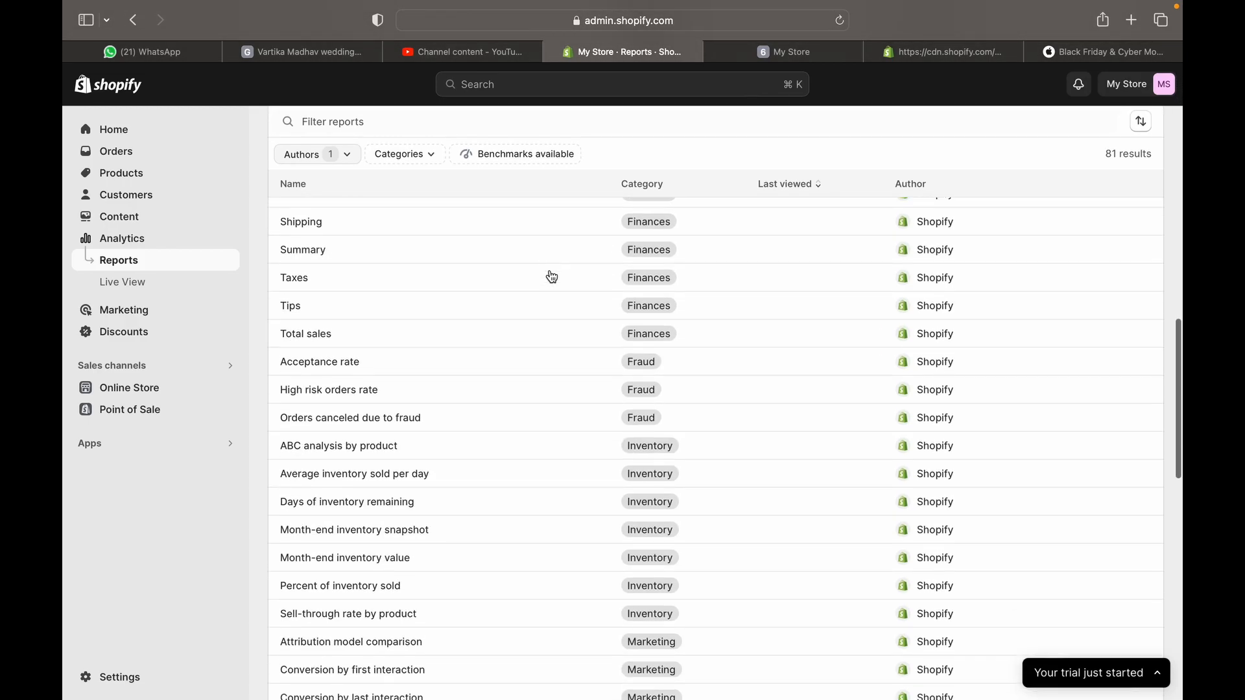
scroll(551, 277, up, 15)
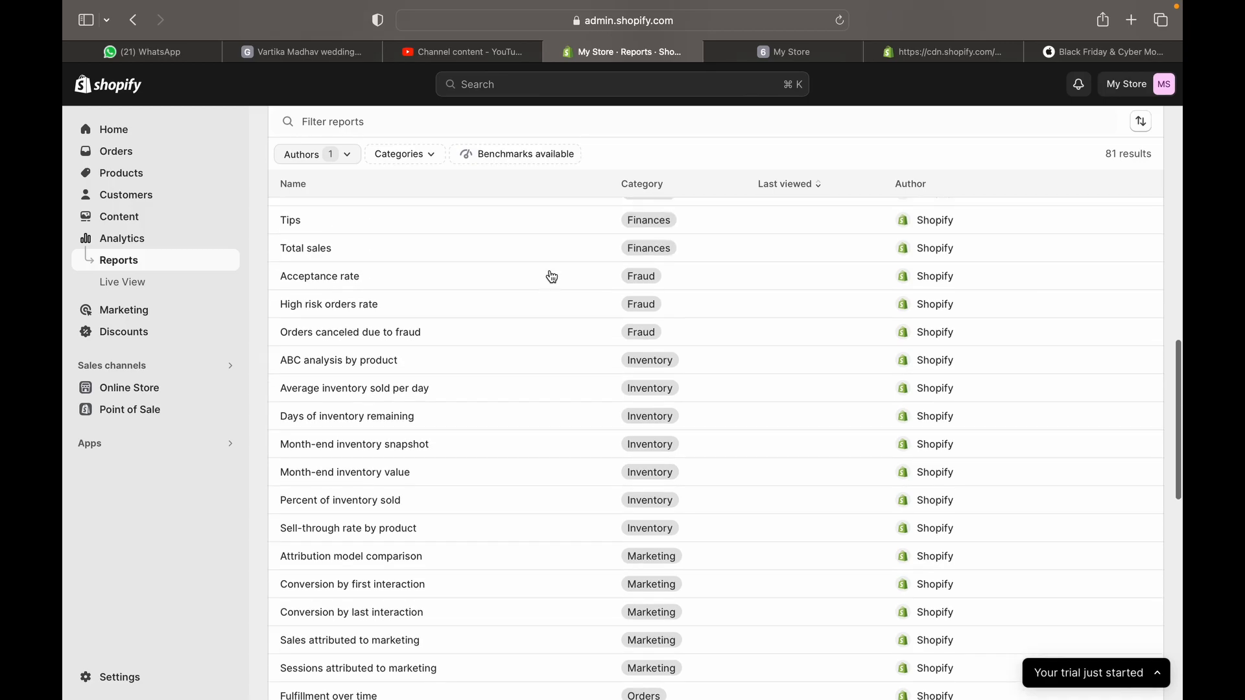
scroll(551, 277, down, 2)
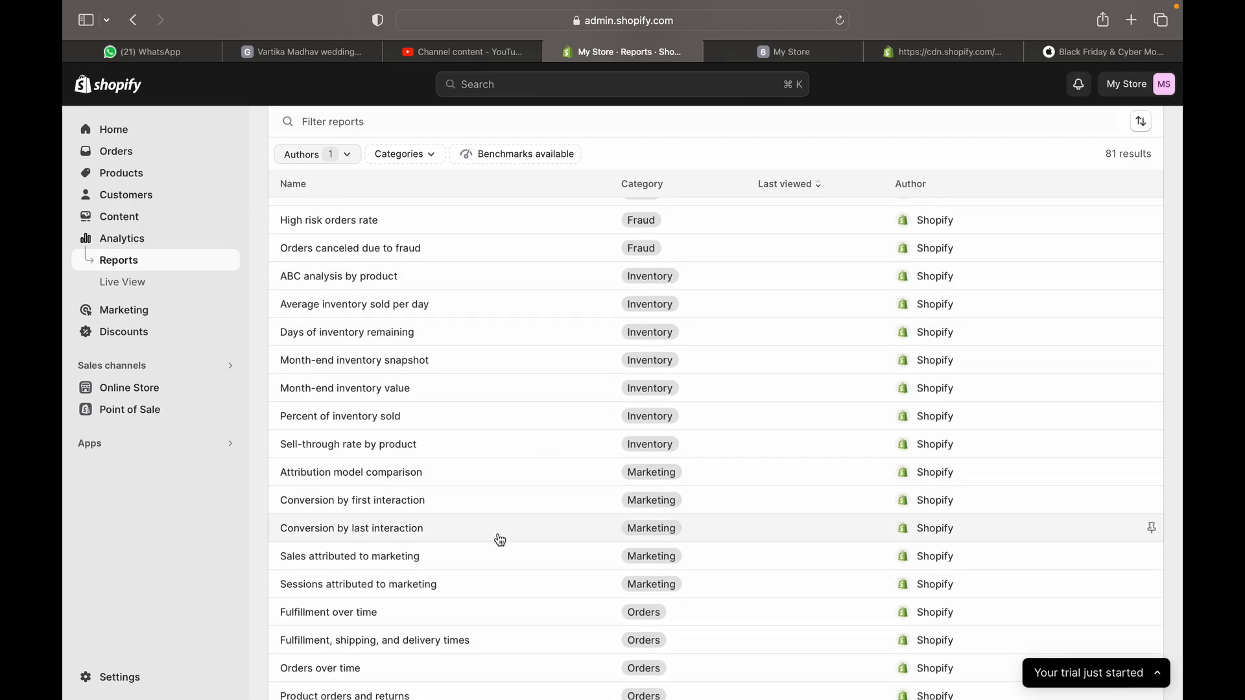
scroll(500, 540, down, 10)
scroll(500, 540, down, 10)
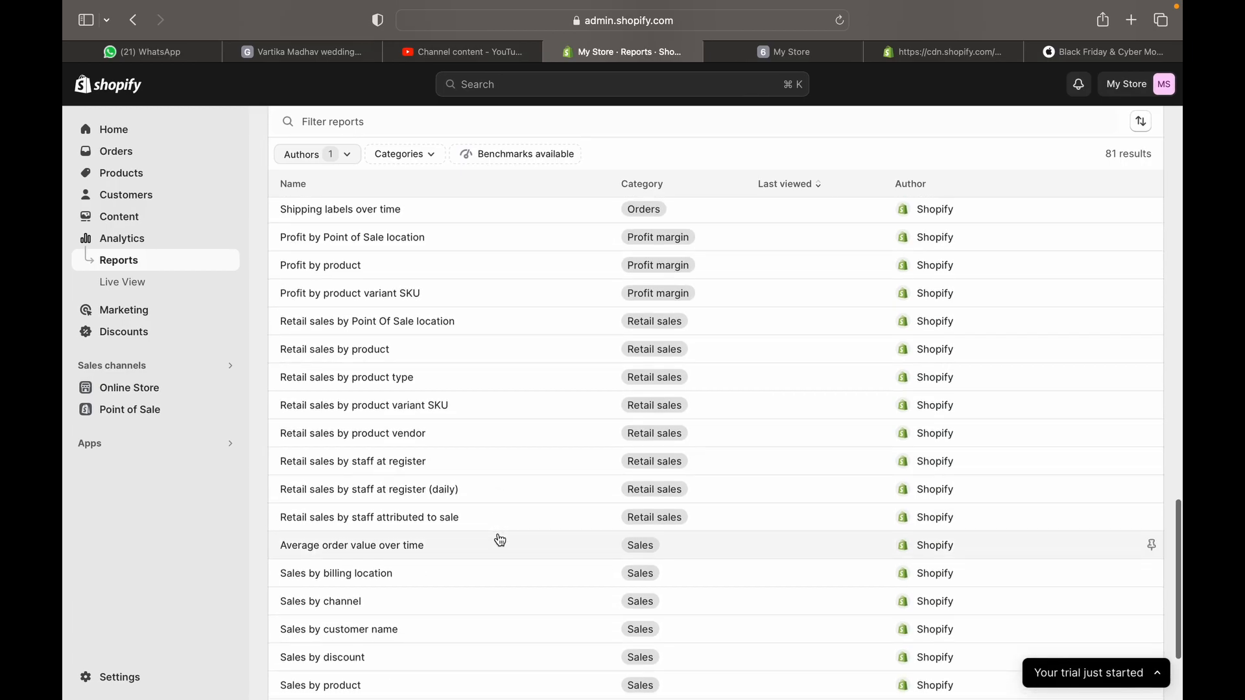
scroll(500, 540, up, 1)
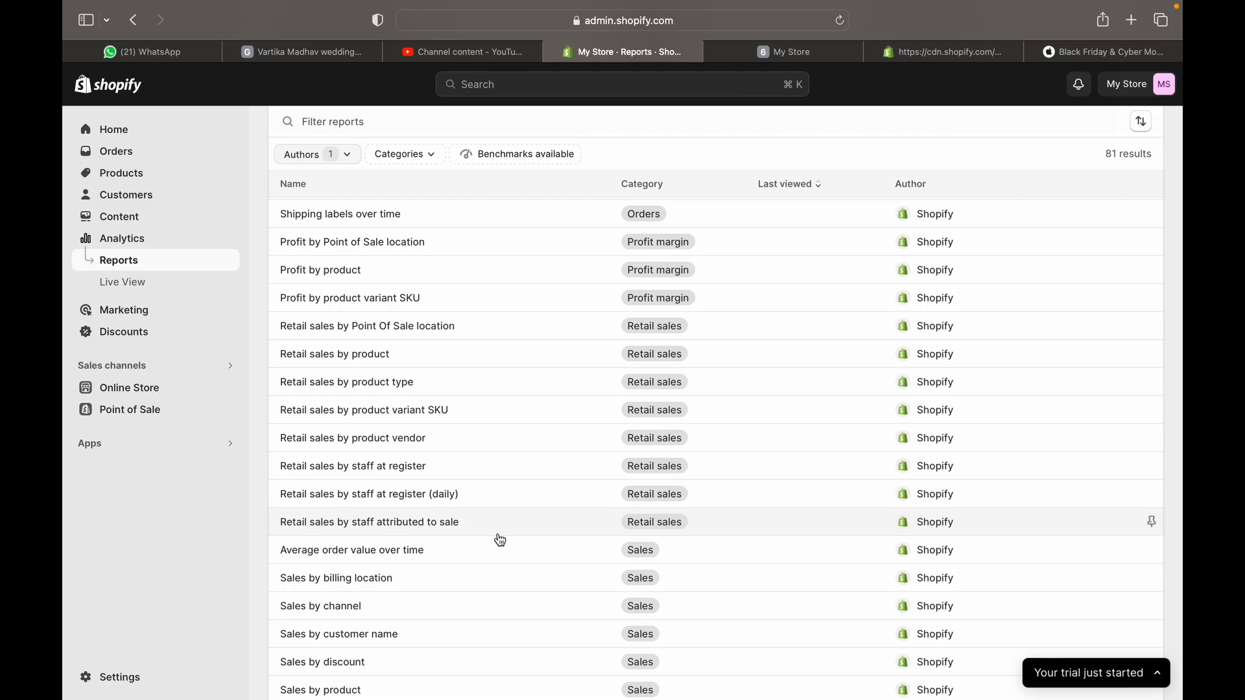
scroll(500, 540, down, 4)
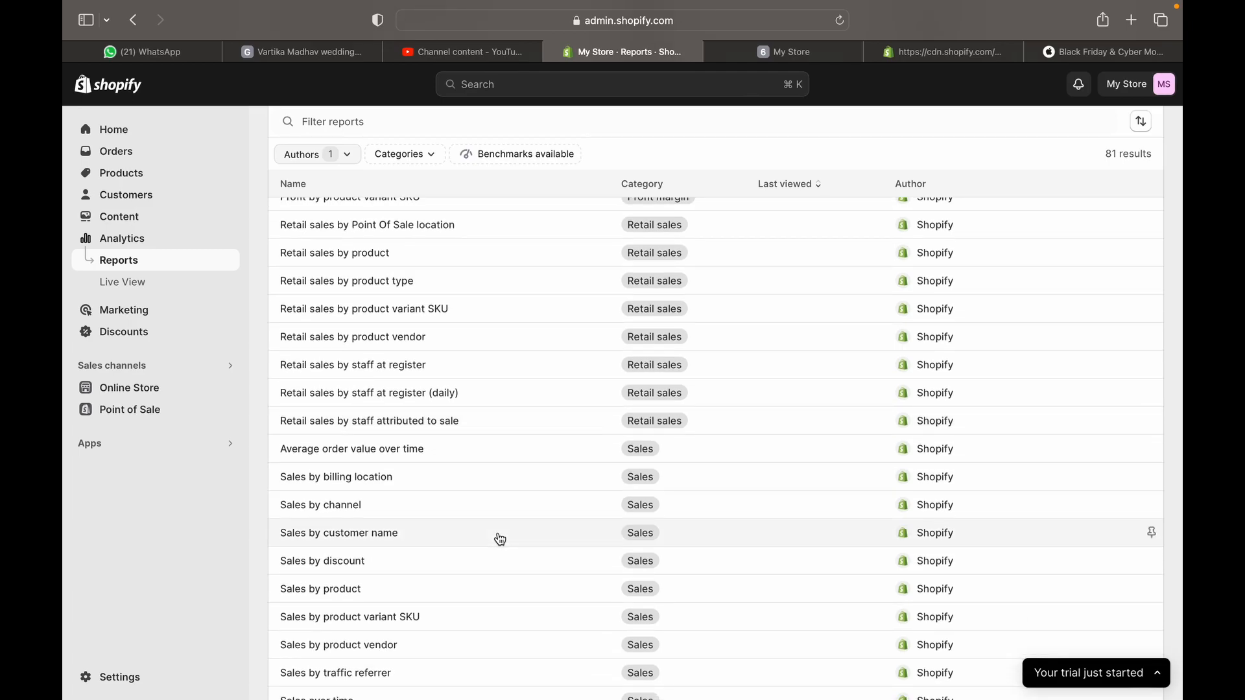
scroll(500, 540, down, 3)
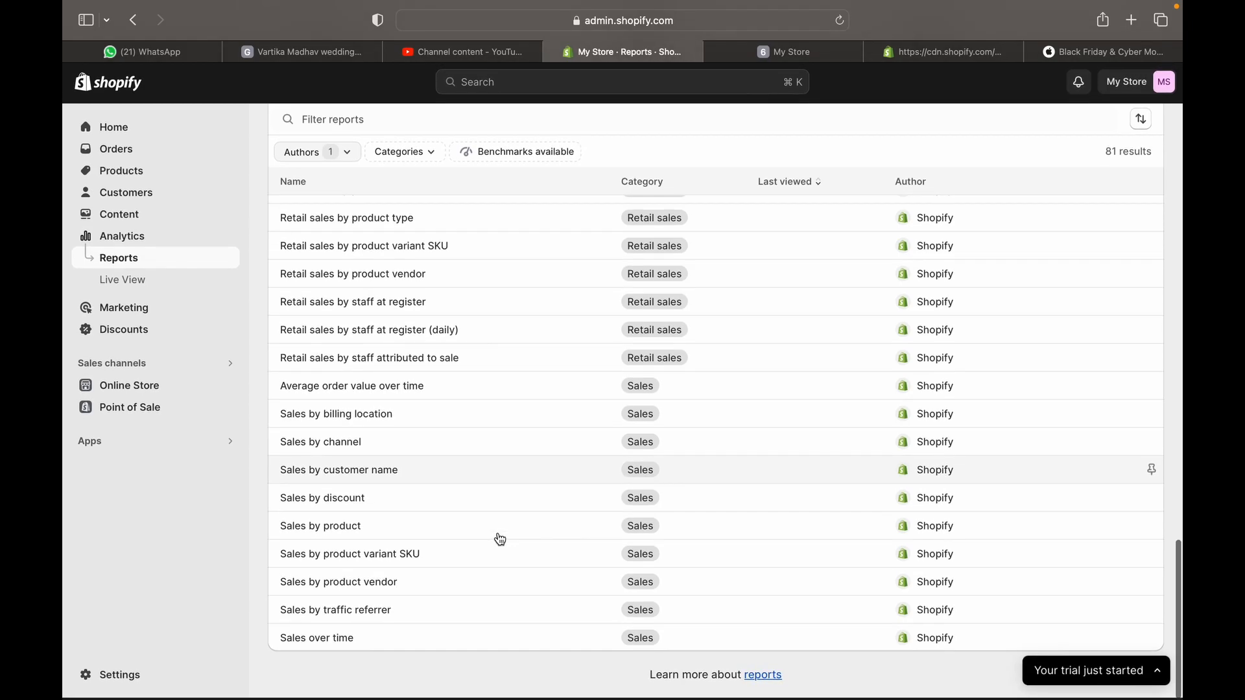
scroll(499, 540, up, 10)
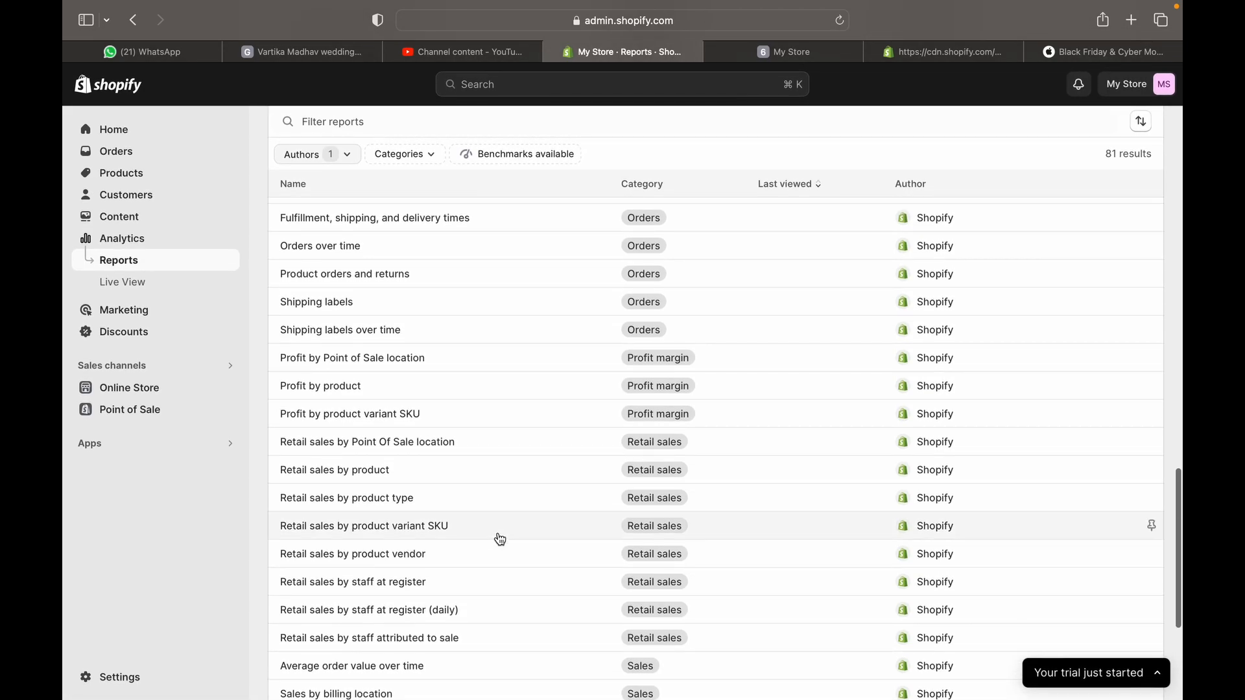
scroll(500, 540, up, 15)
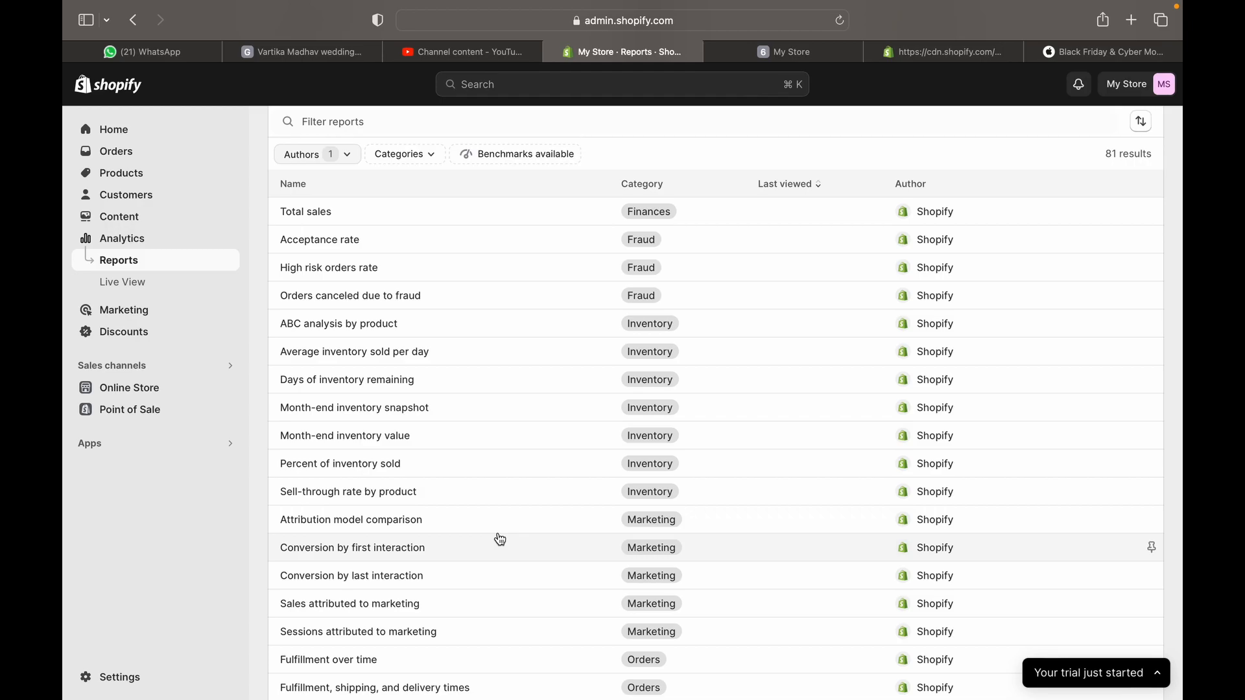
scroll(500, 540, down, 4)
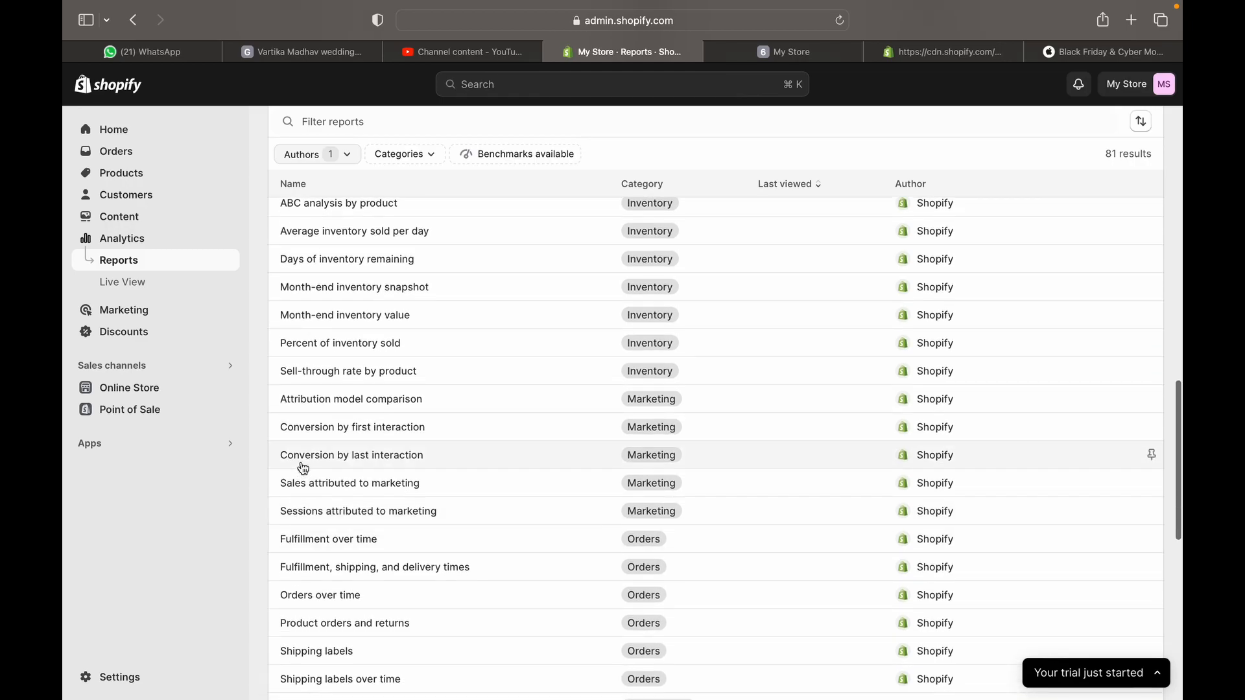
scroll(354, 648, down, 5)
scroll(351, 622, down, 2)
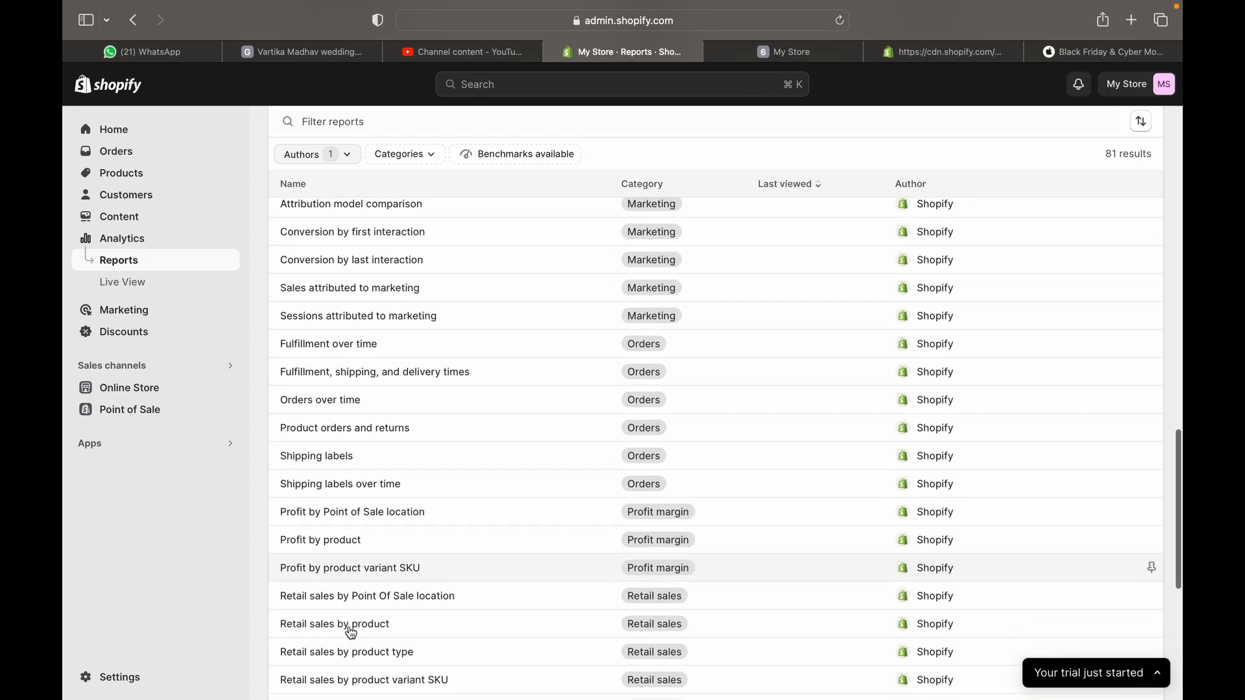
Open the Profit by product report and look over its date range options
click(332, 546)
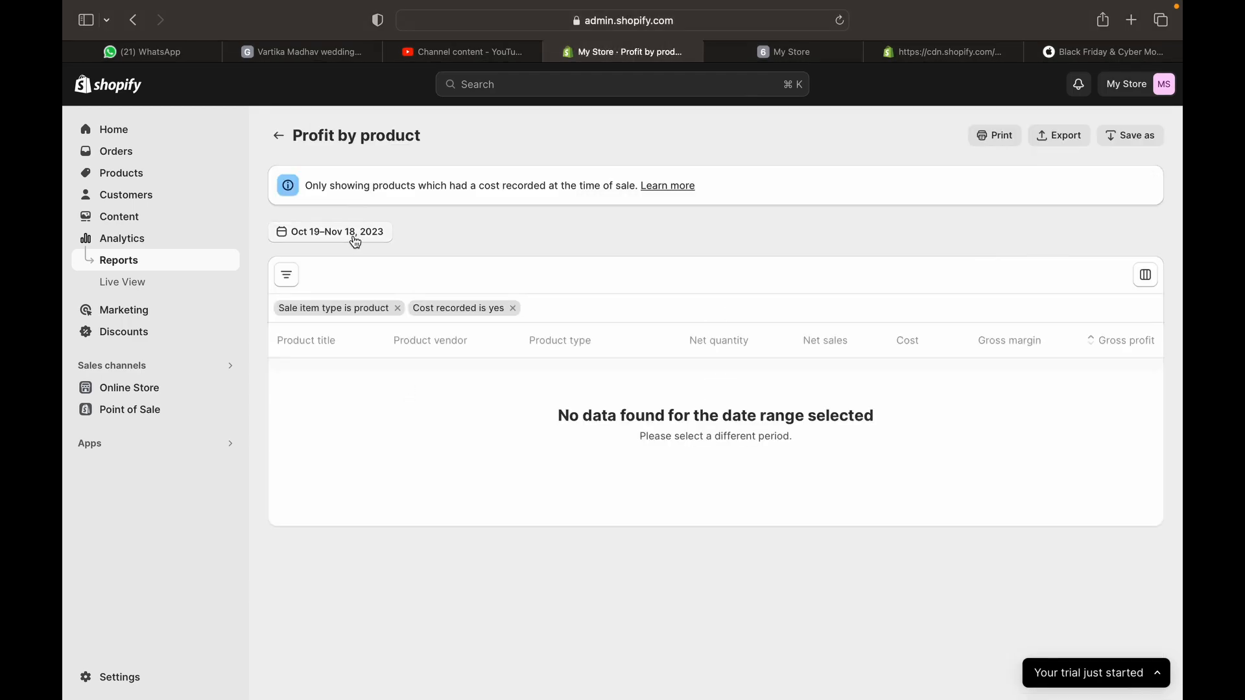
click(355, 239)
click(354, 239)
Dismiss the Export dialog and cancel the Save custom report dialog without saving
click(1058, 137)
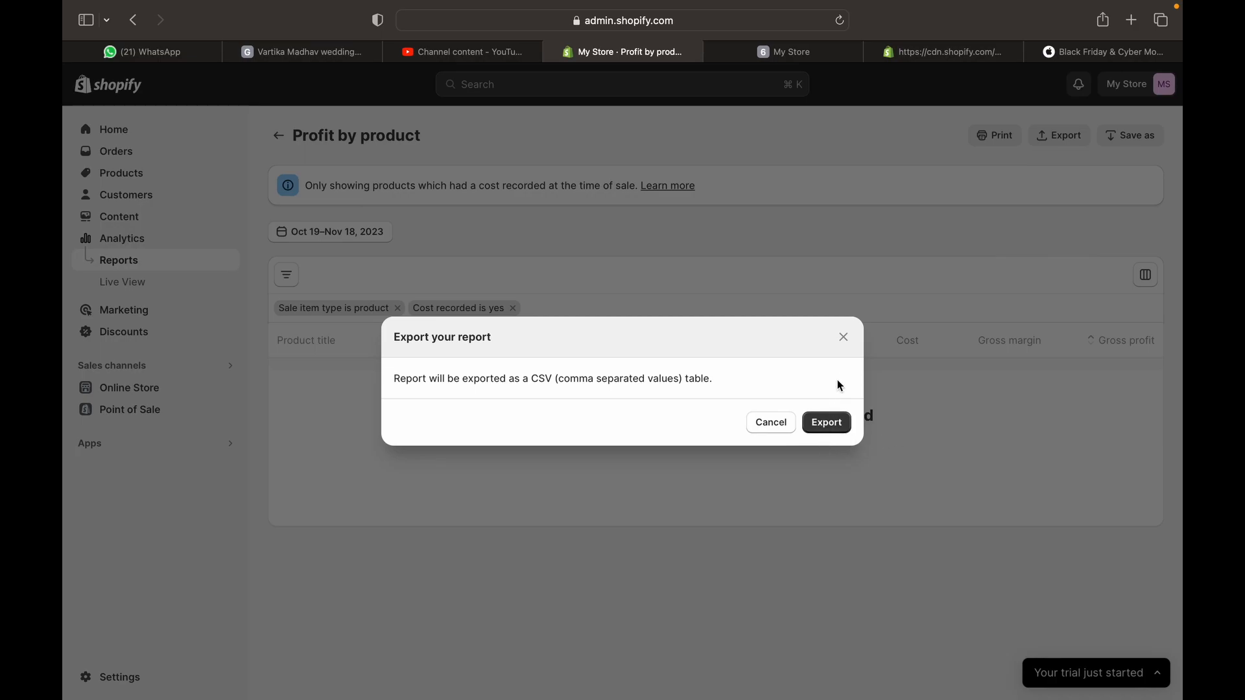
click(842, 338)
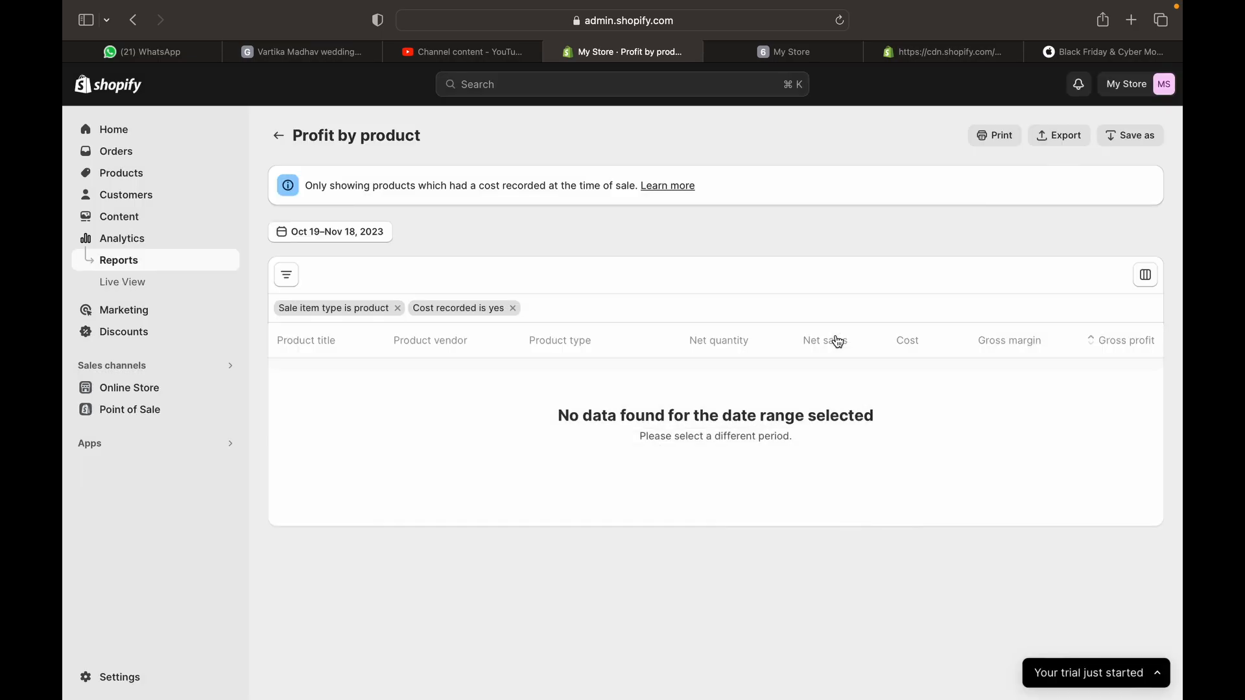
click(1143, 137)
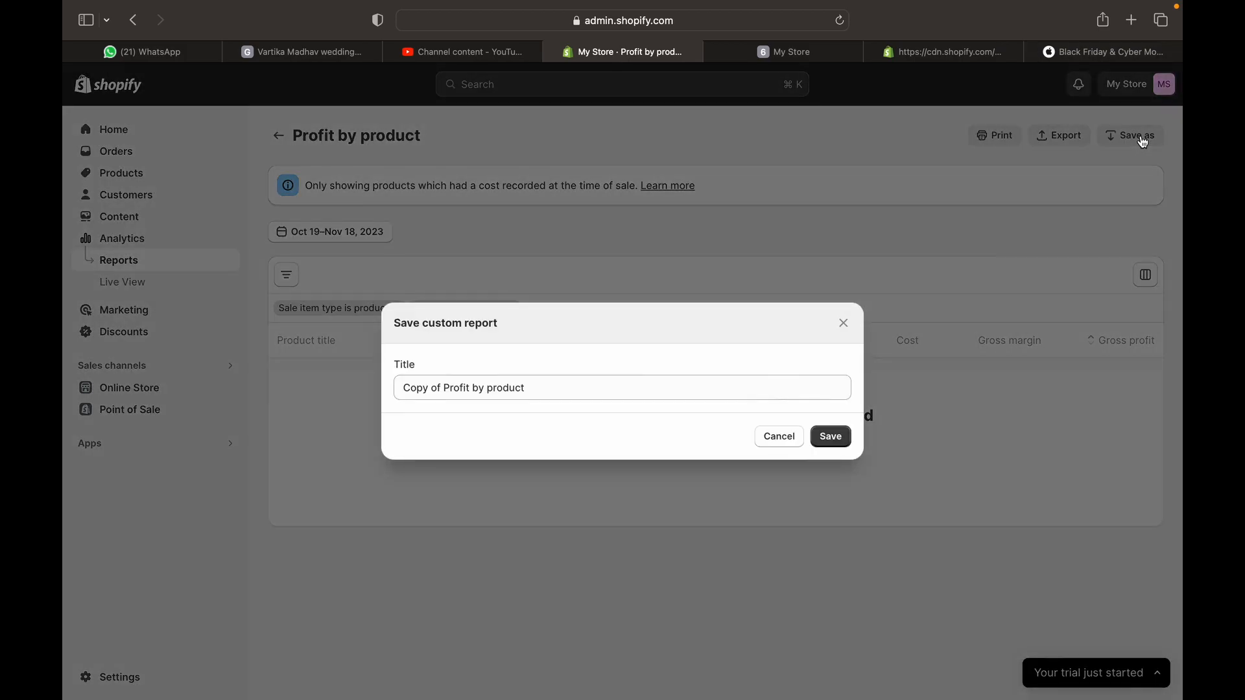
click(619, 398)
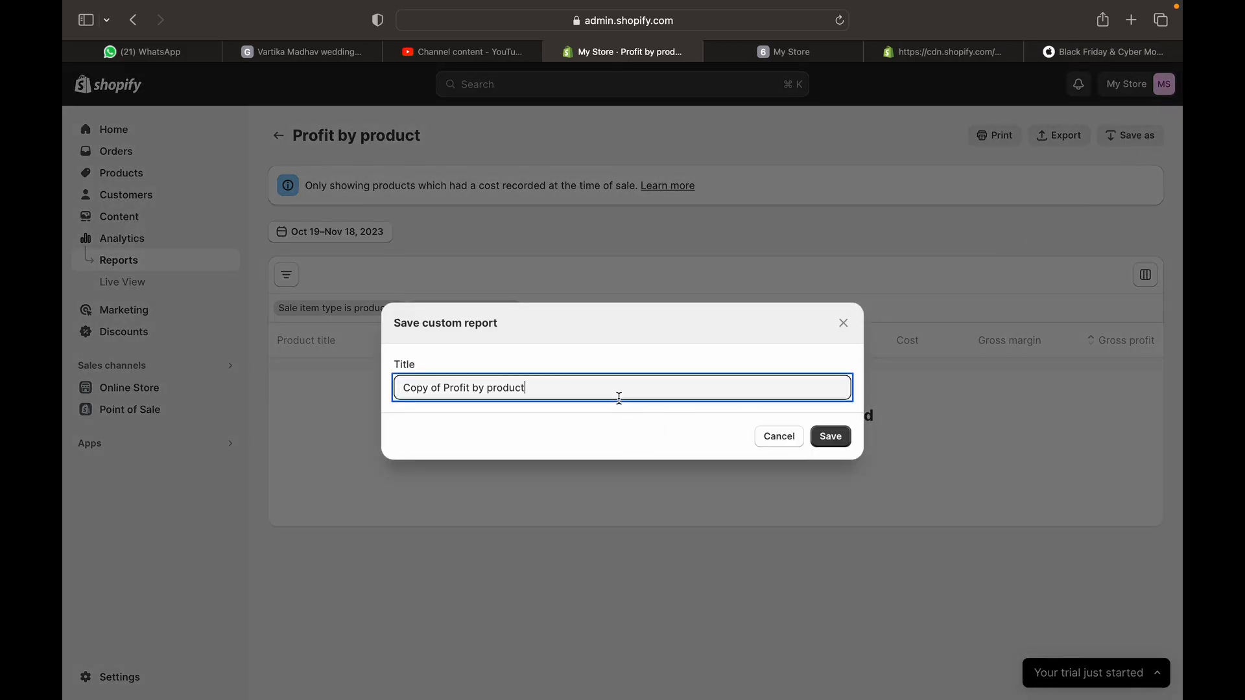
click(773, 446)
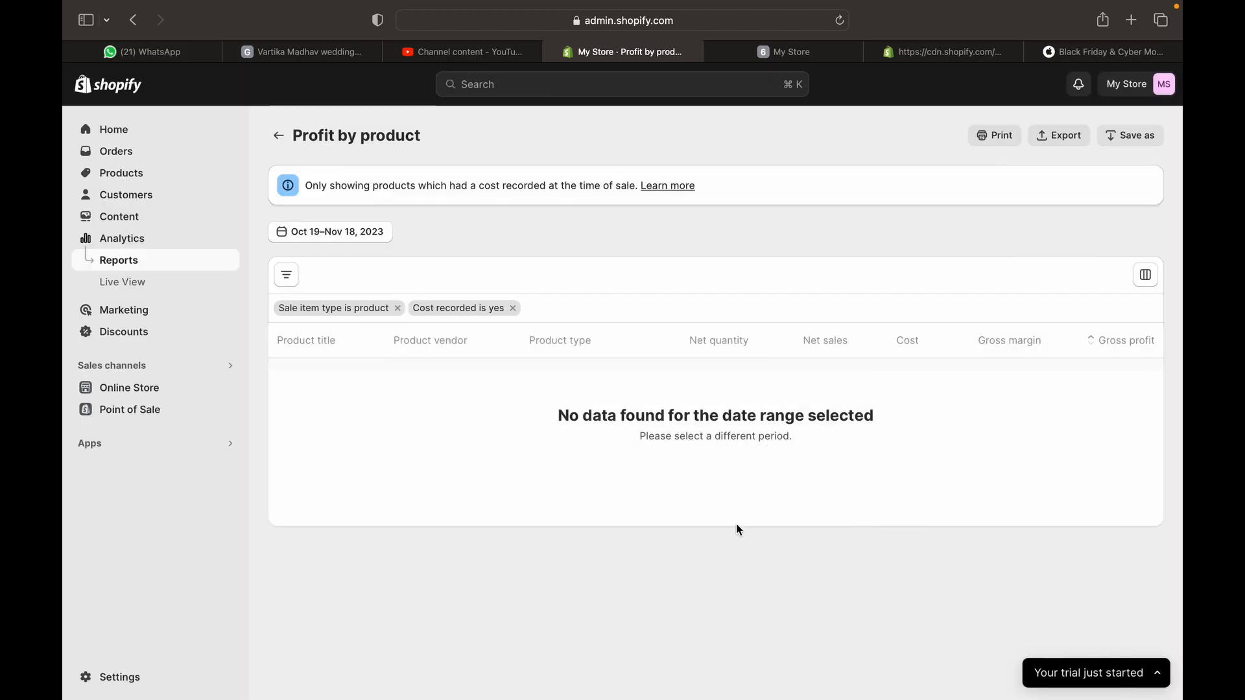
Review the store's Live View, then open the Marketing overview for Oct 11–Nov 9, 2023
click(138, 291)
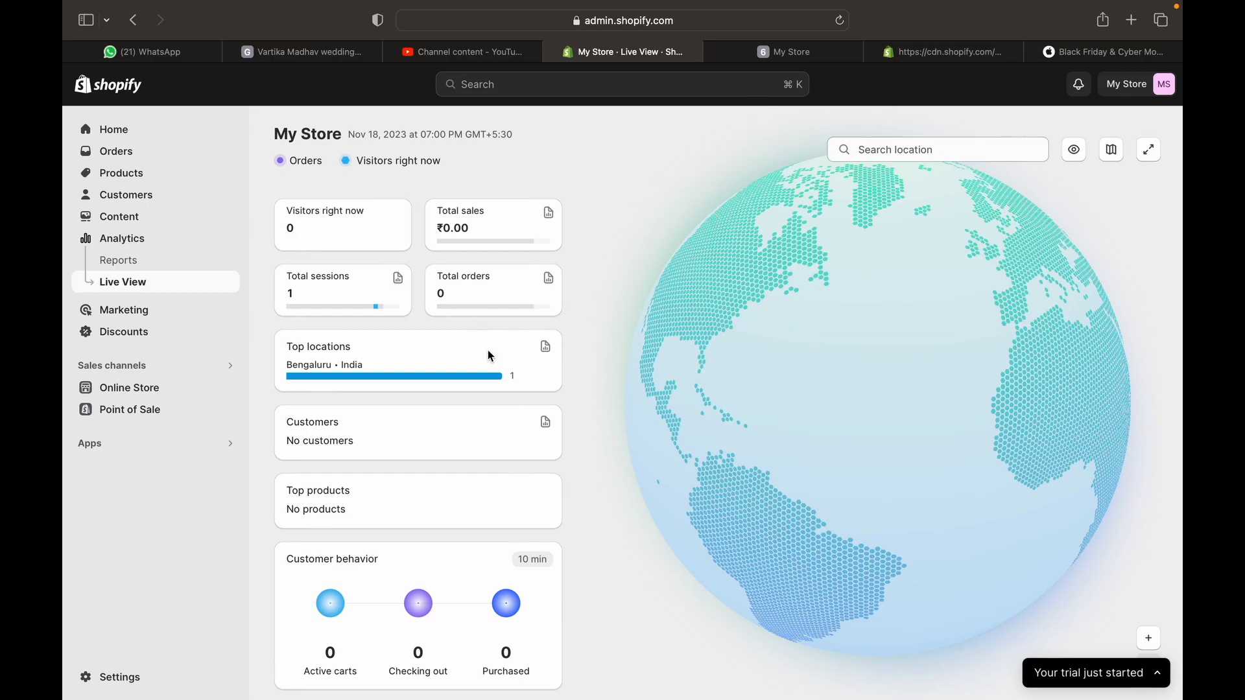
scroll(515, 417, down, 1)
click(104, 321)
scroll(630, 562, down, 1)
scroll(630, 562, up, 1)
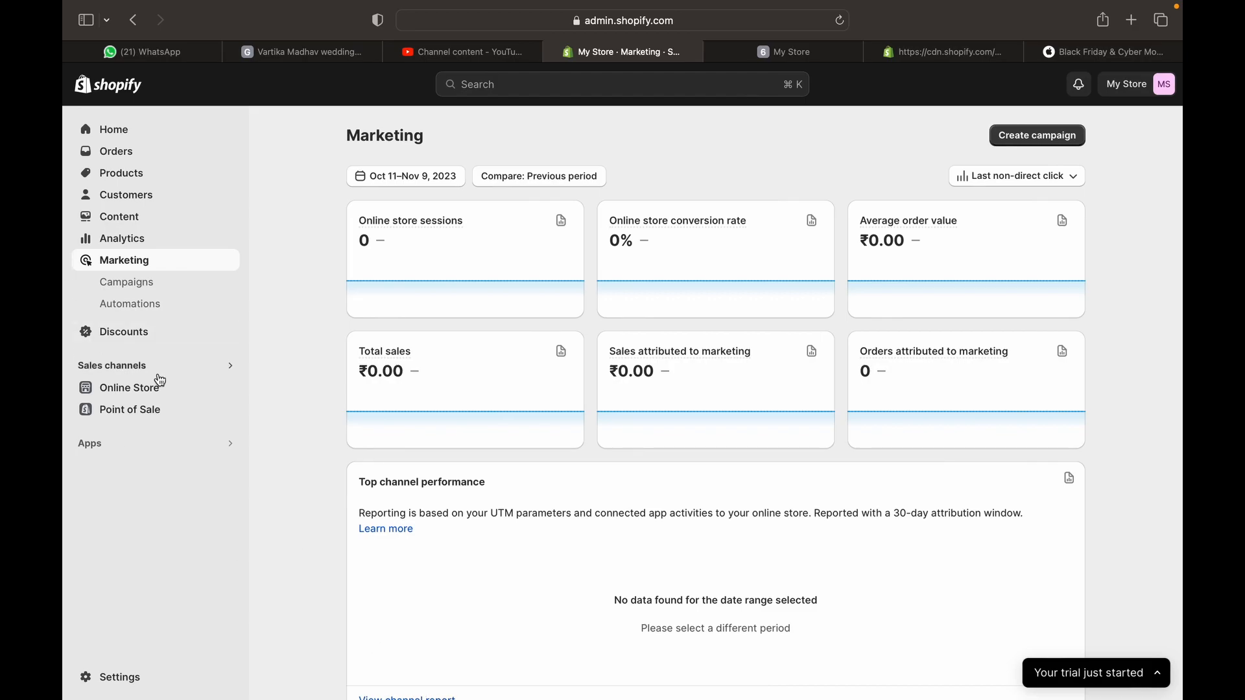
Go to Discounts and bring up the Select discount type choices
click(127, 333)
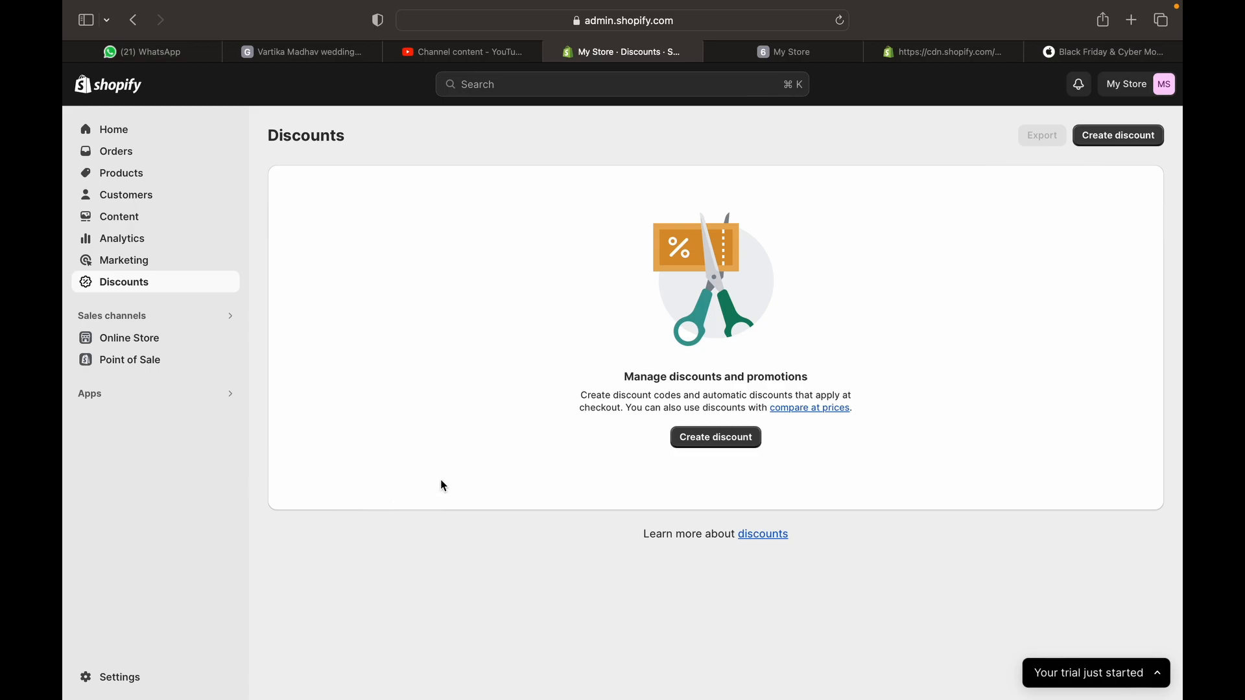
click(726, 445)
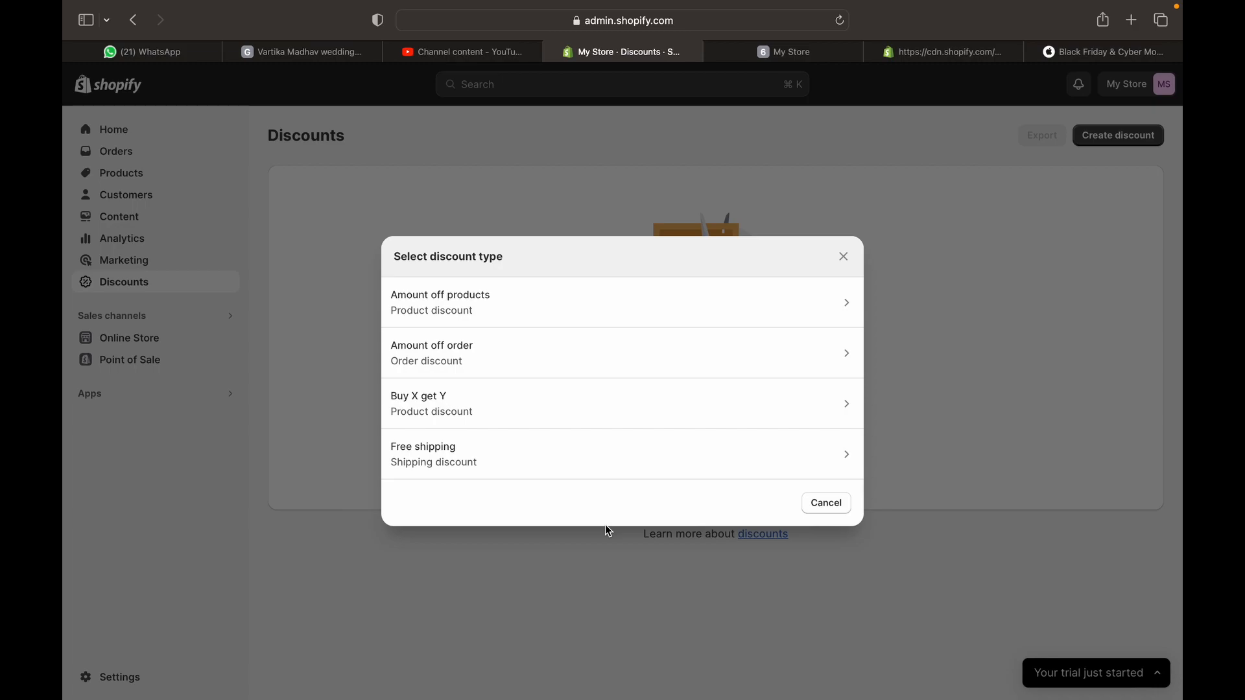
Choose an Amount off order discount using discount code WELCOME10
click(662, 368)
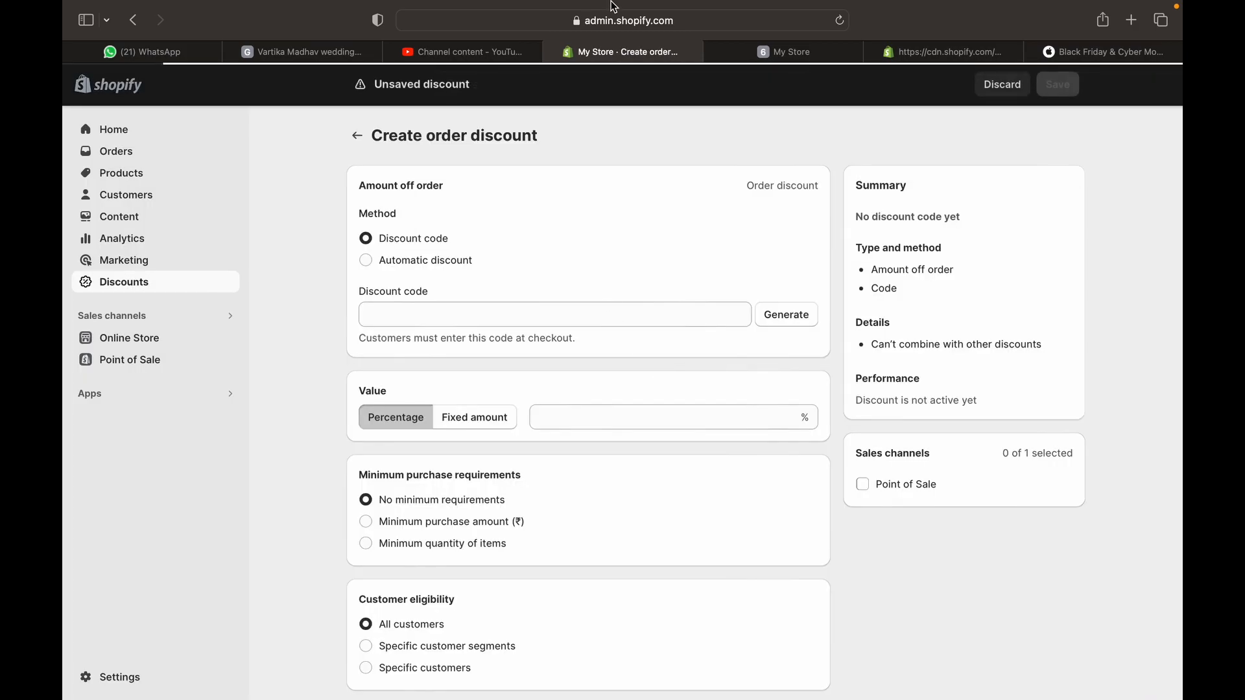
click(429, 264)
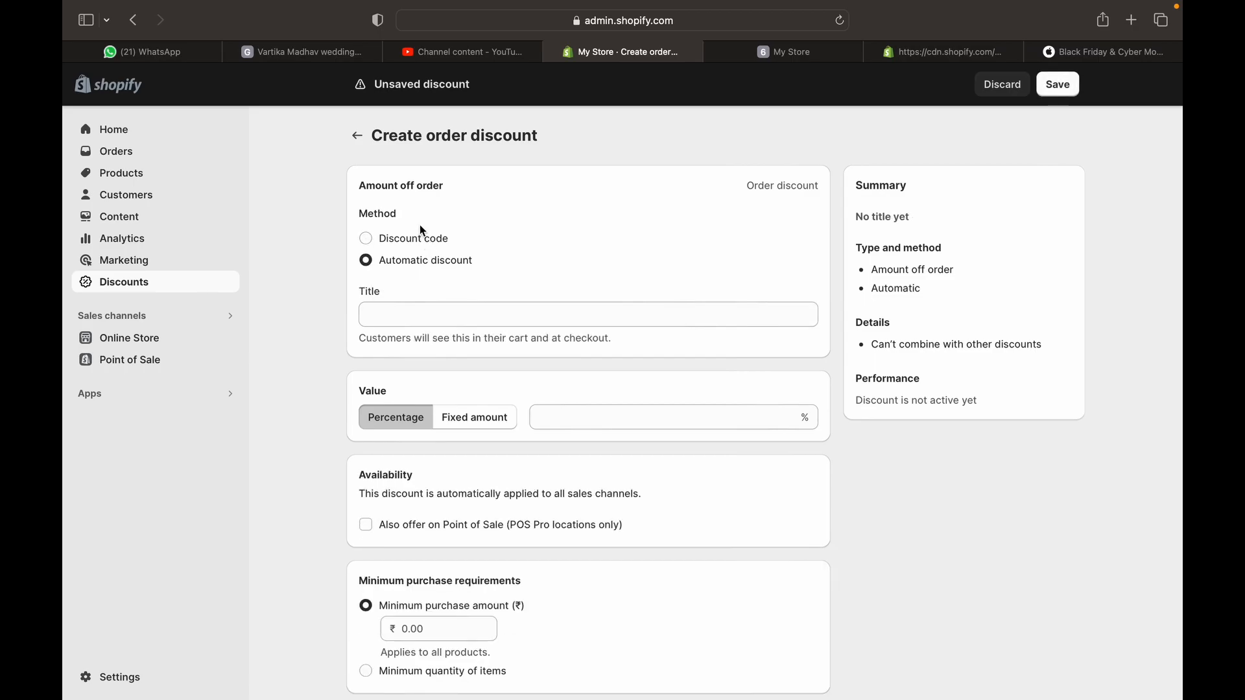
click(421, 243)
click(422, 263)
click(419, 246)
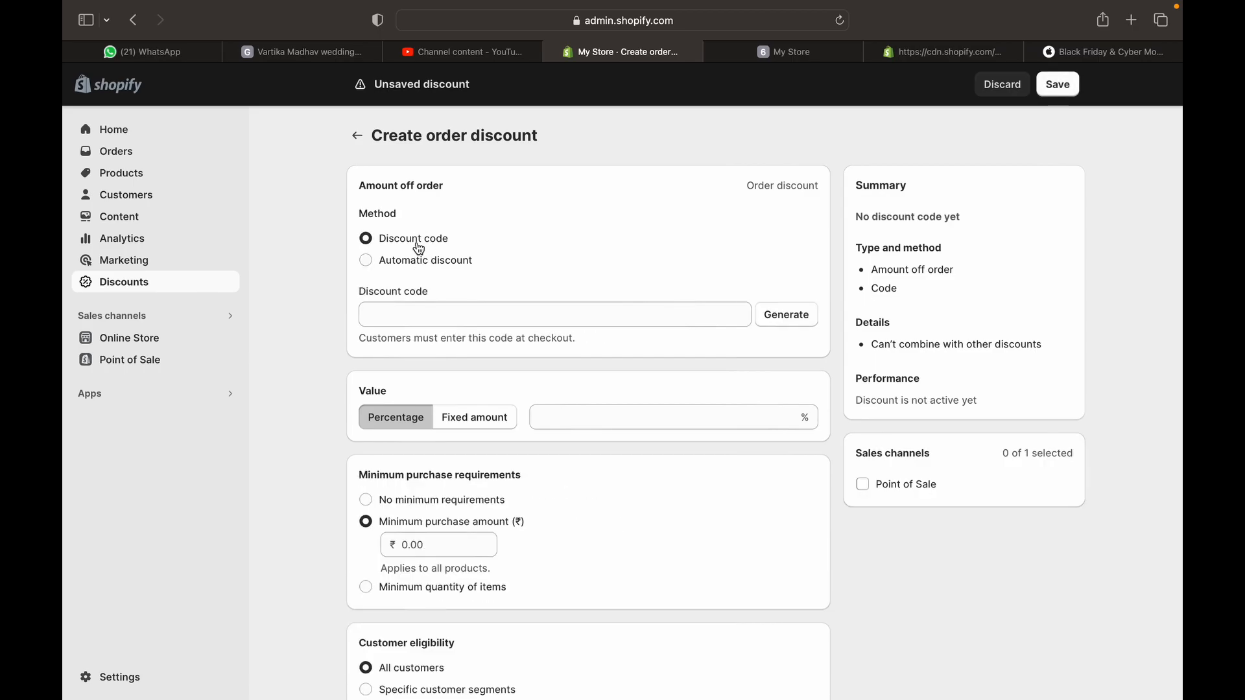
click(441, 308)
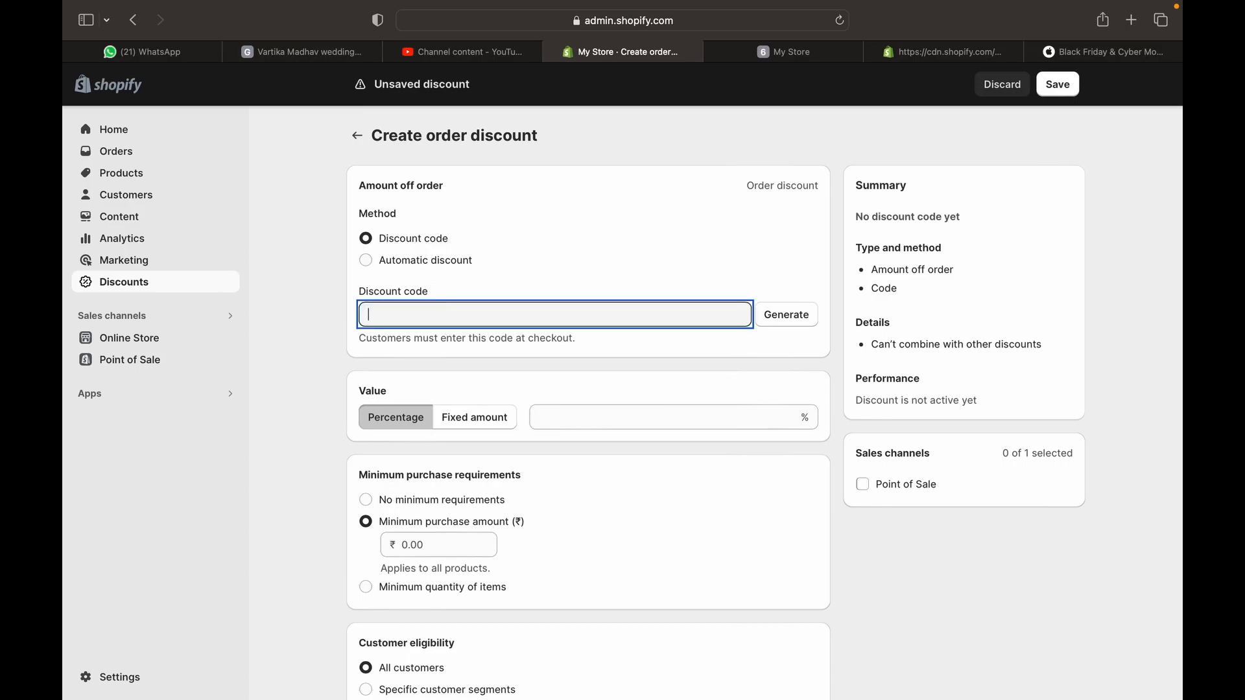
text(WELCOME10)
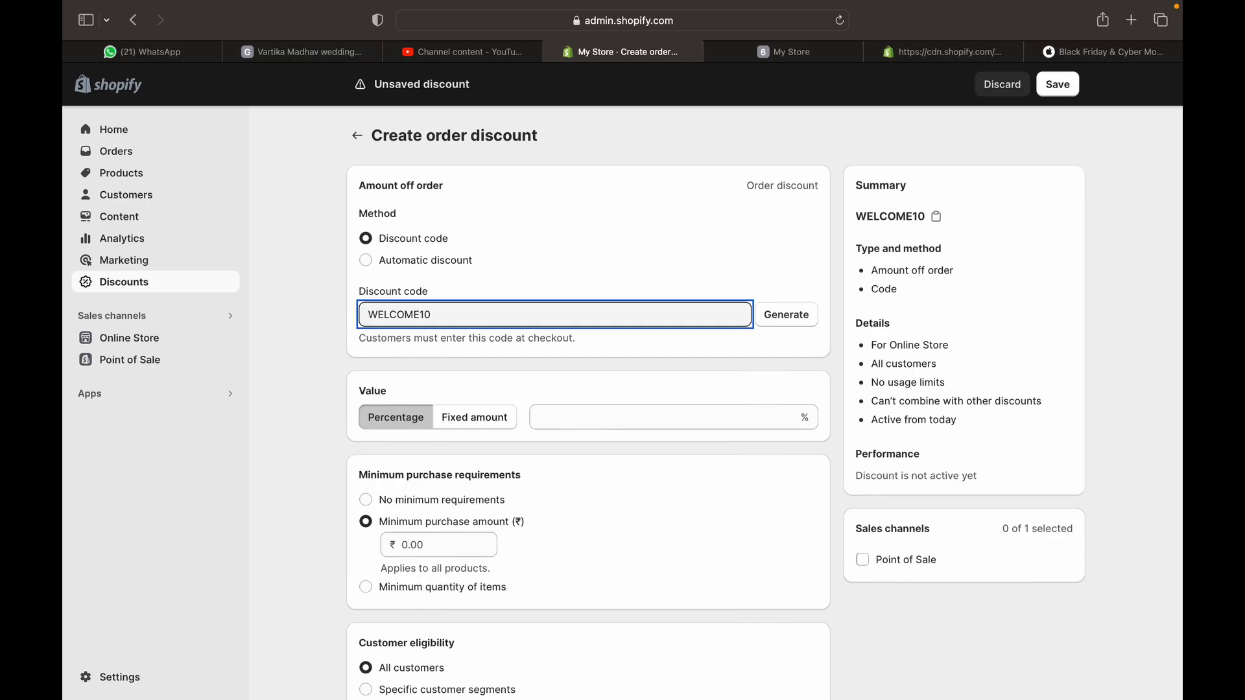
click(385, 441)
Set the discount to 10% off with a ₹5,000 minimum purchase amount
click(461, 420)
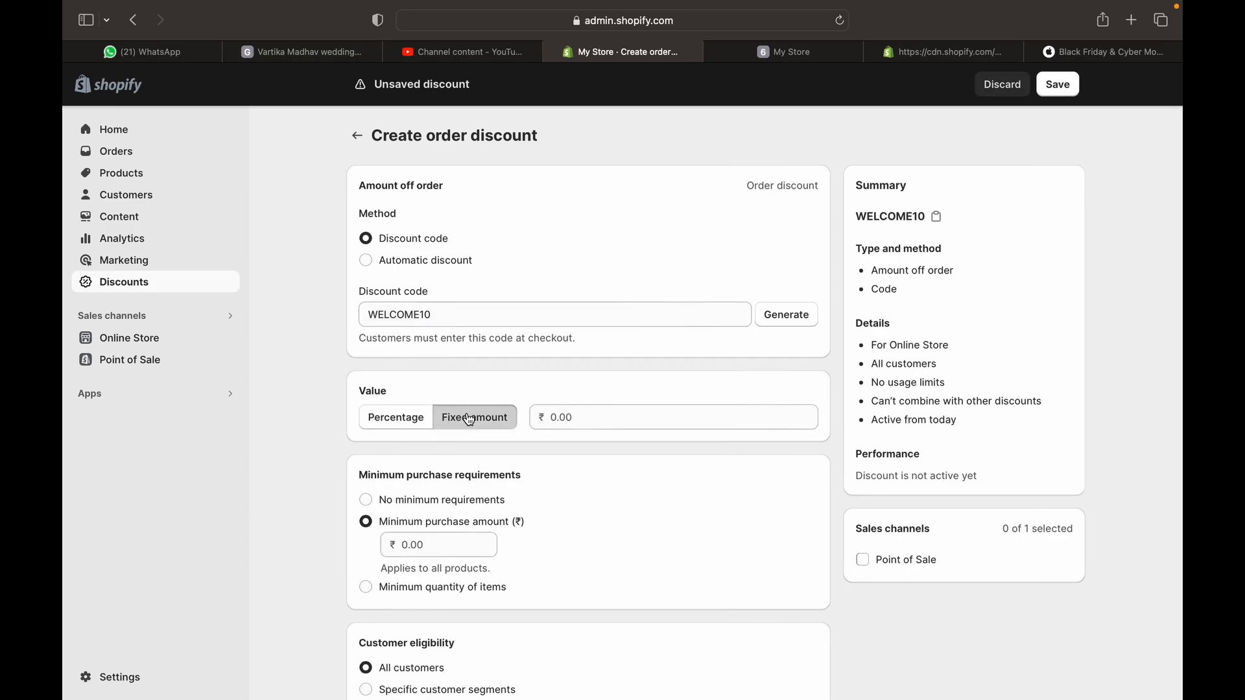
click(407, 419)
click(568, 417)
text(20)
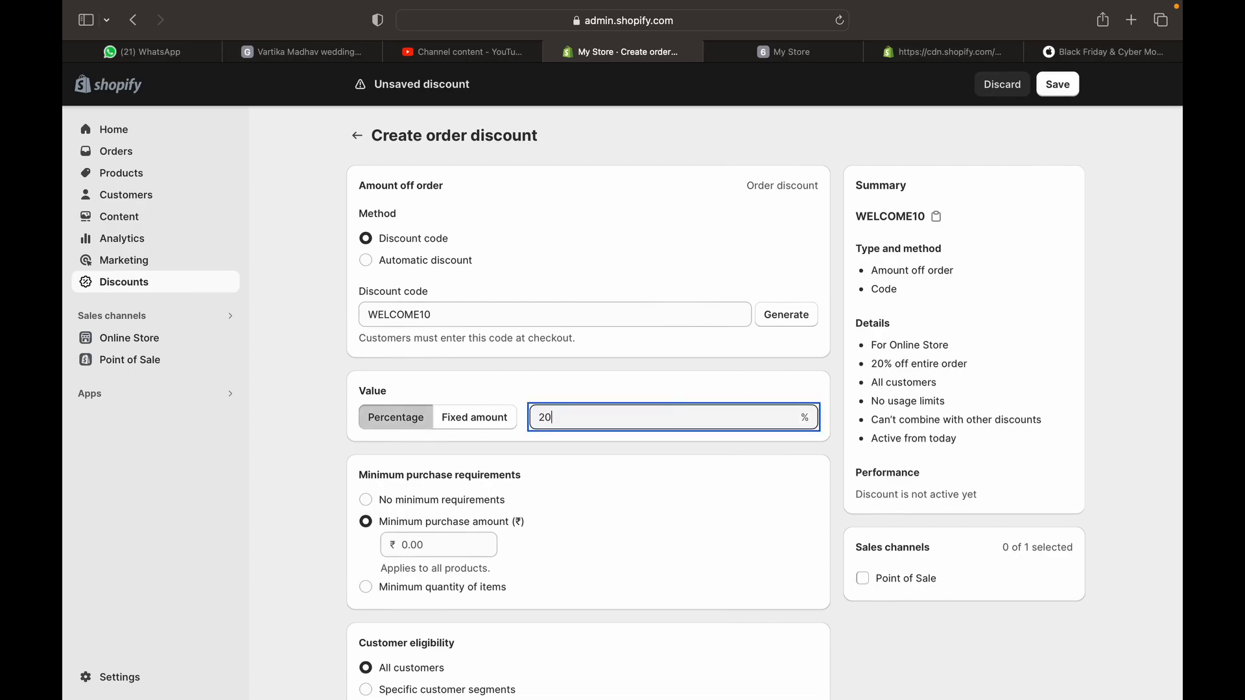
key(BackSpace)
key(BackSpace)
text(10)
click(407, 505)
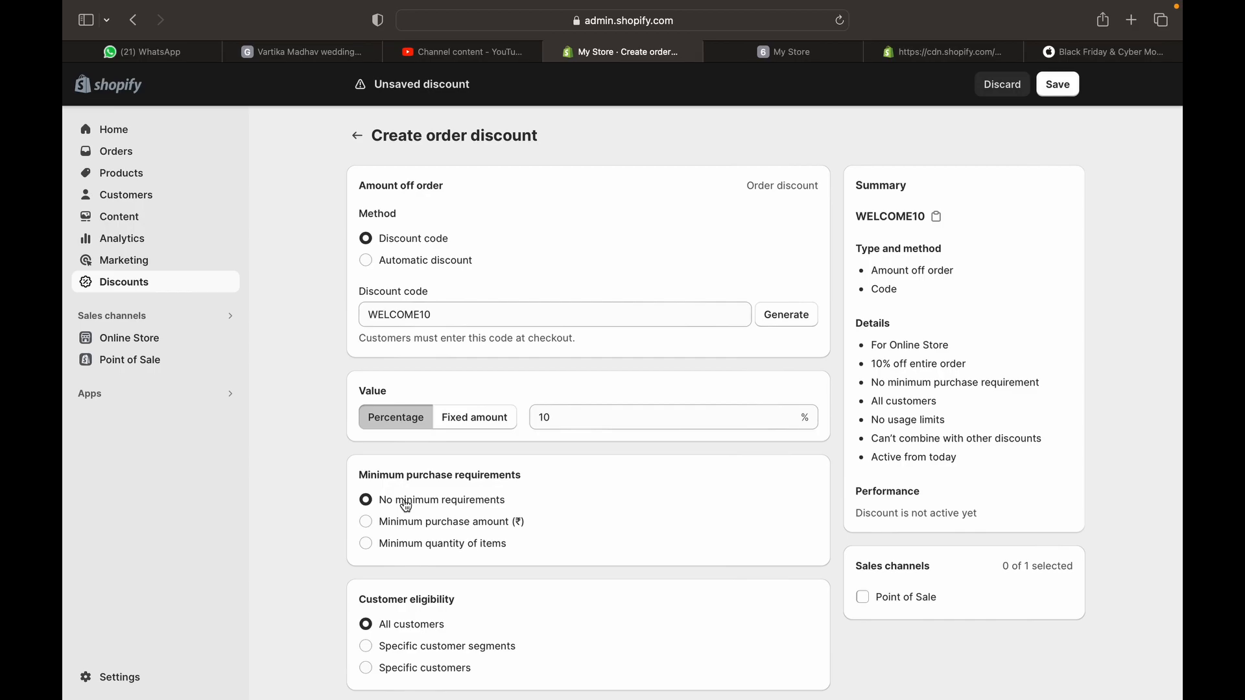
click(435, 527)
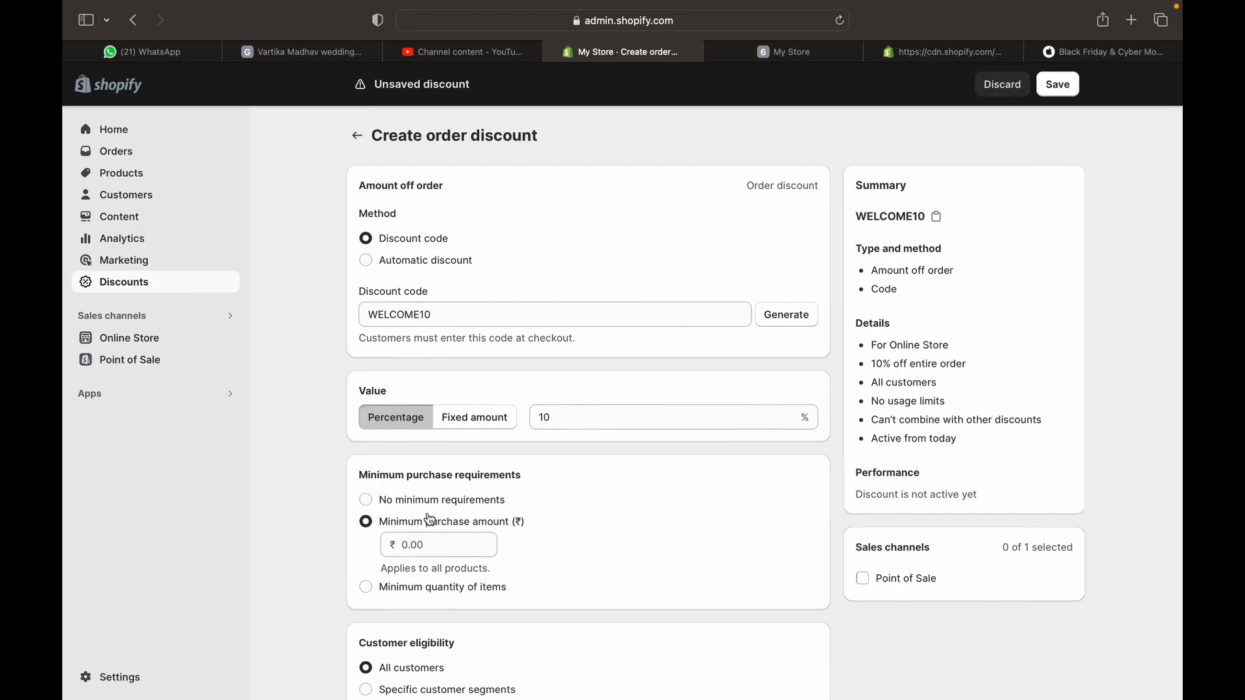
click(426, 509)
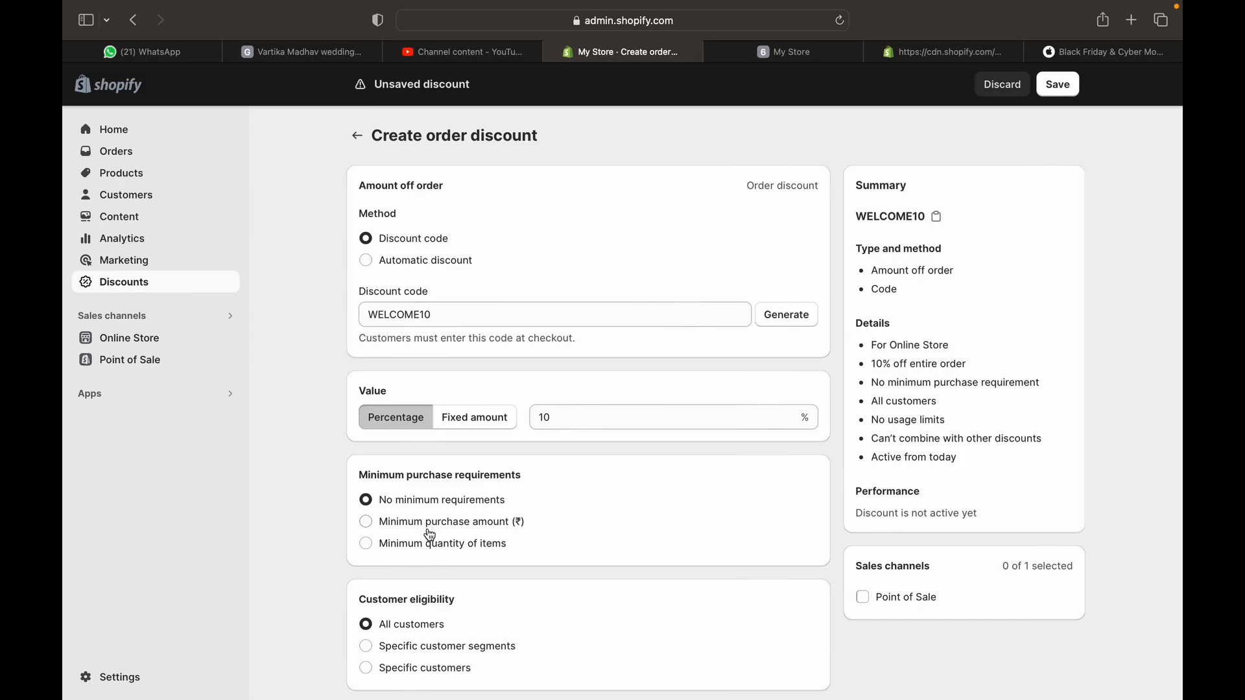
click(428, 529)
click(429, 543)
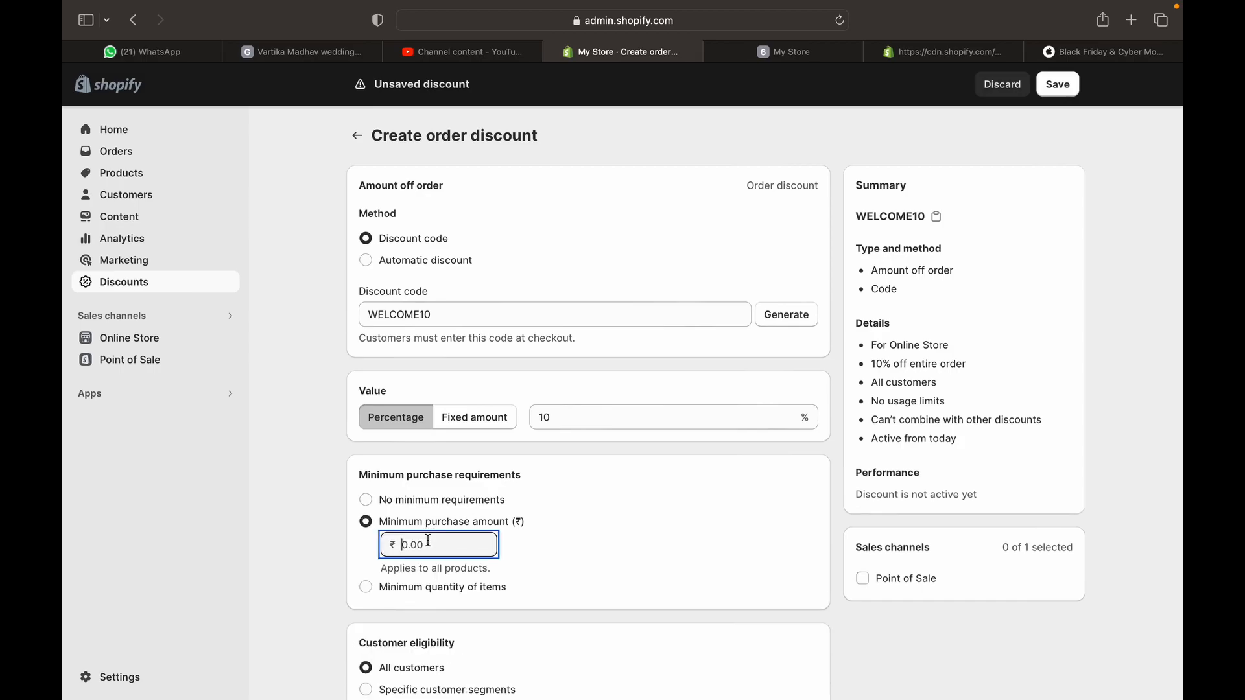
text(5000)
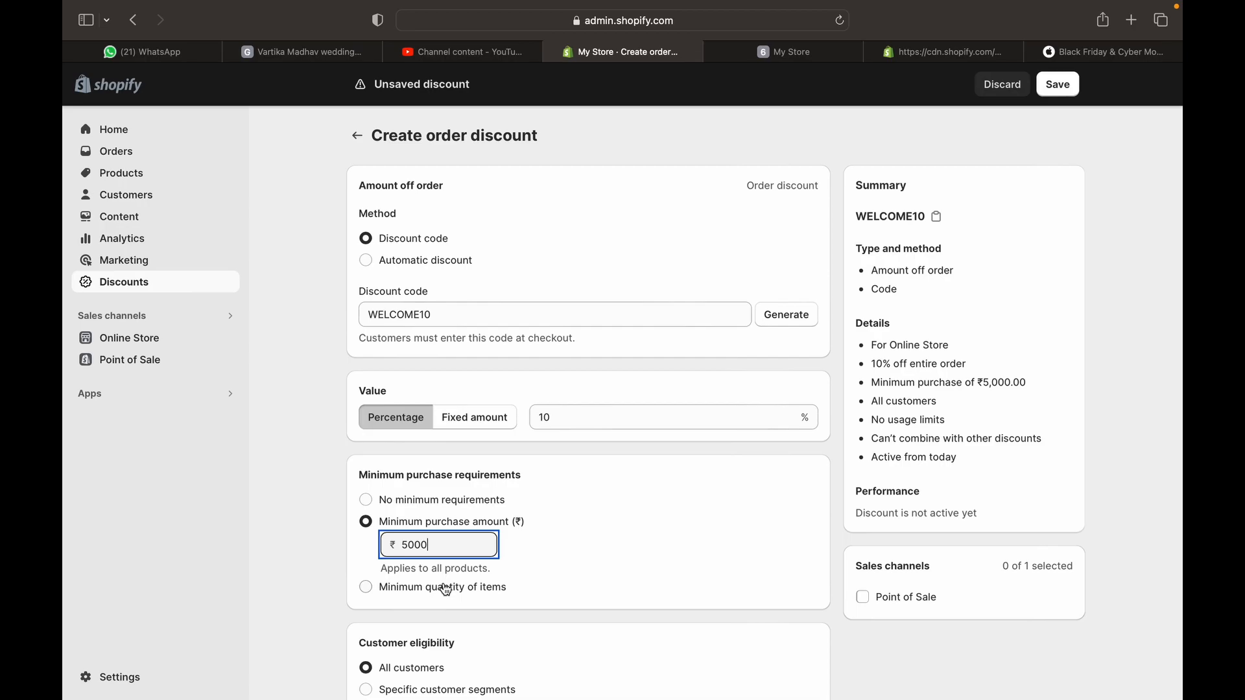
Restrict eligibility to the 'Customers who haven't purchased' segment
scroll(478, 585, down, 3)
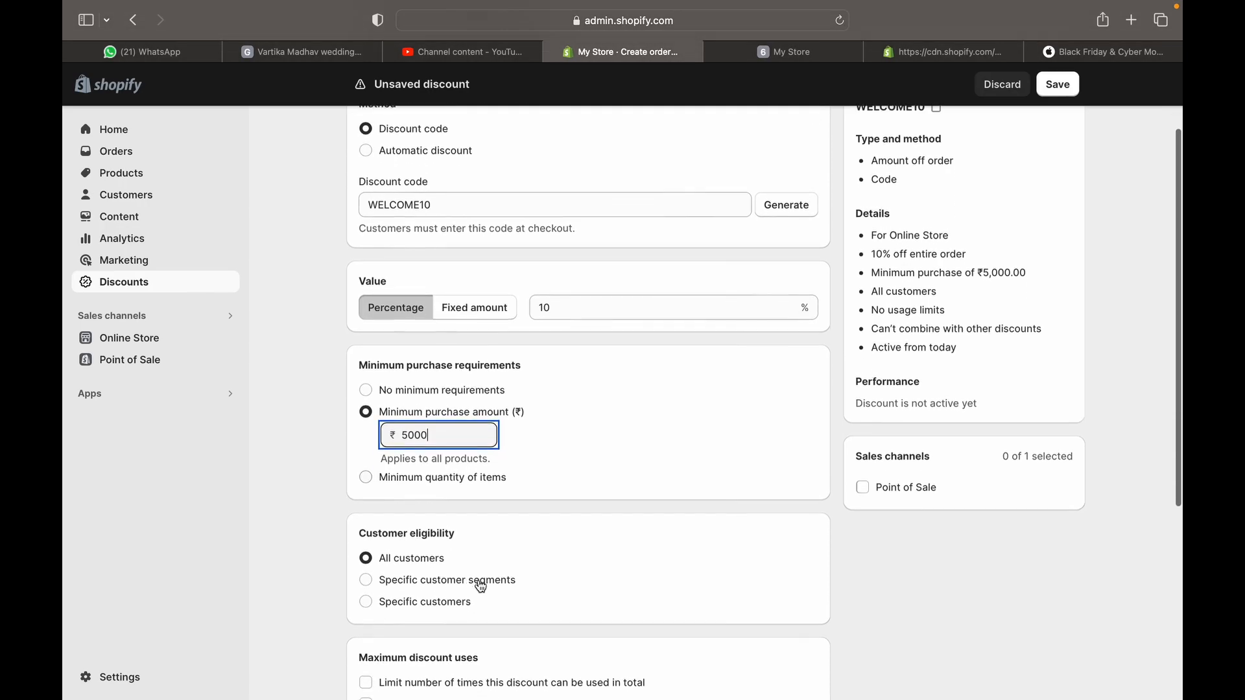
click(438, 616)
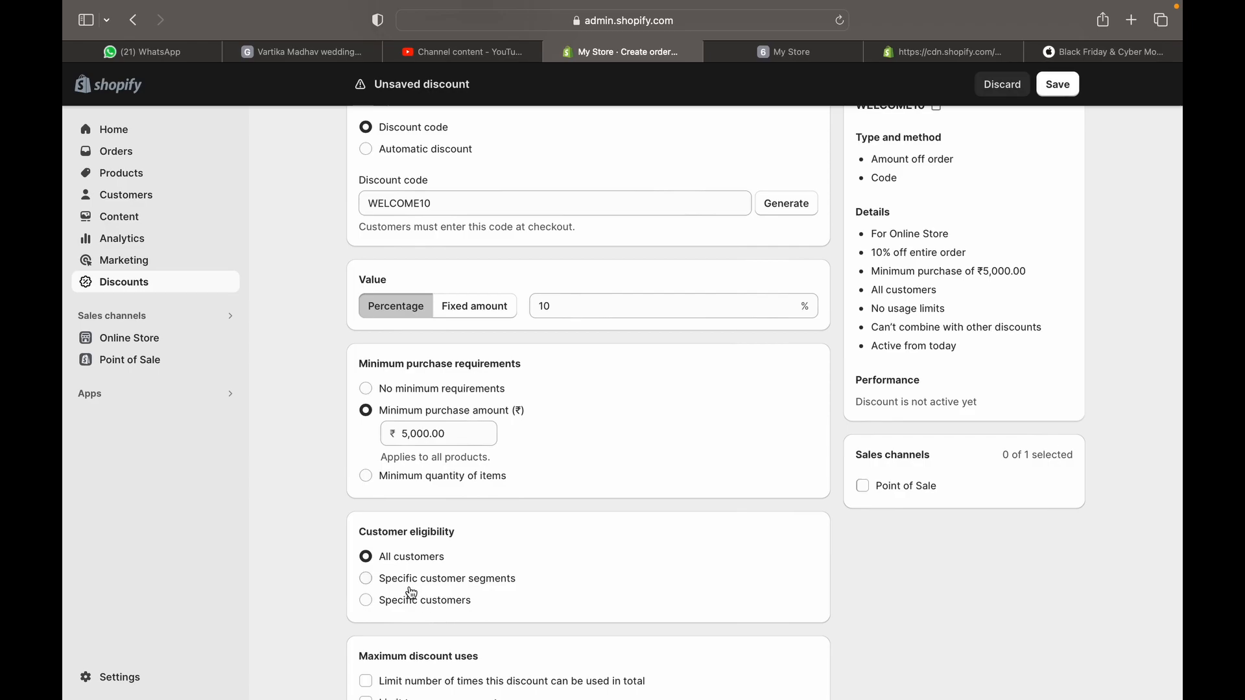
click(404, 600)
click(414, 618)
click(411, 577)
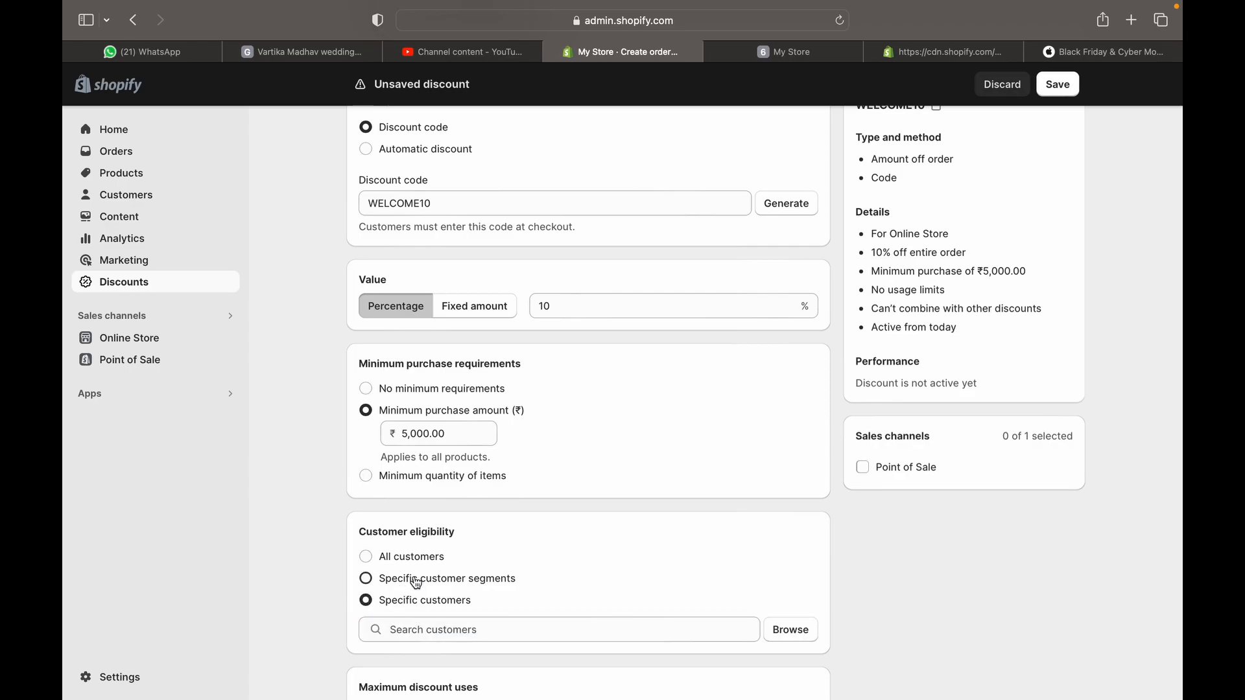
click(449, 606)
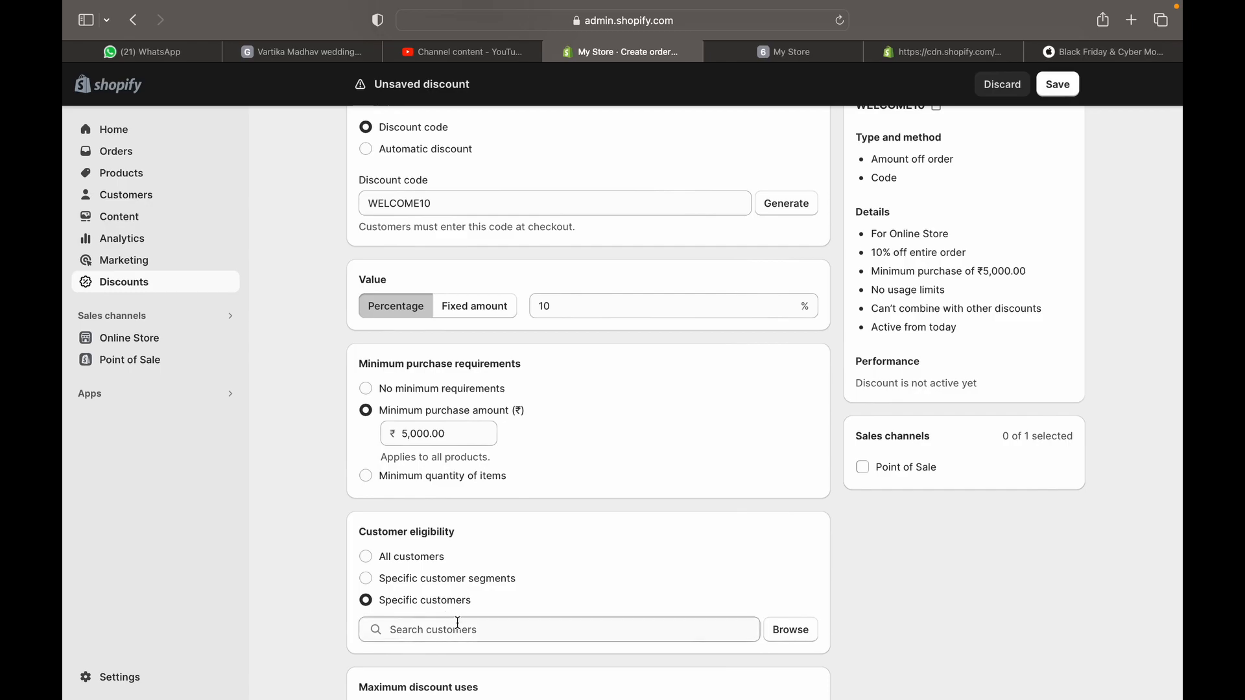
click(463, 579)
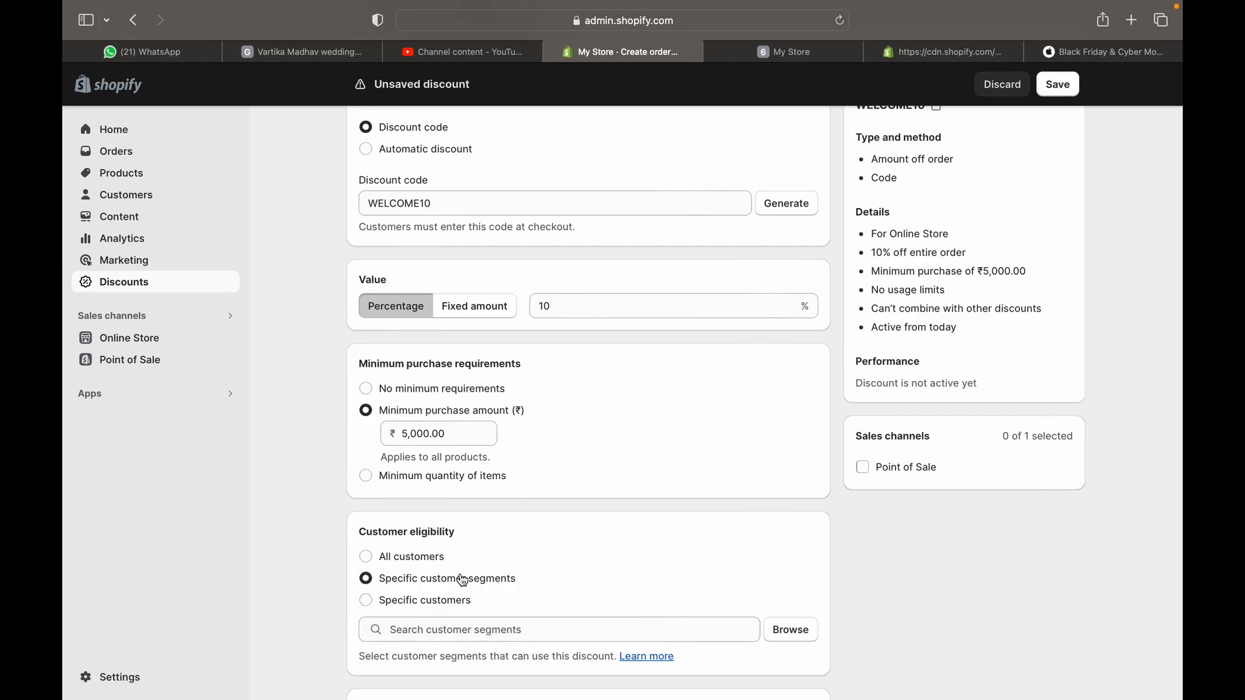
click(788, 632)
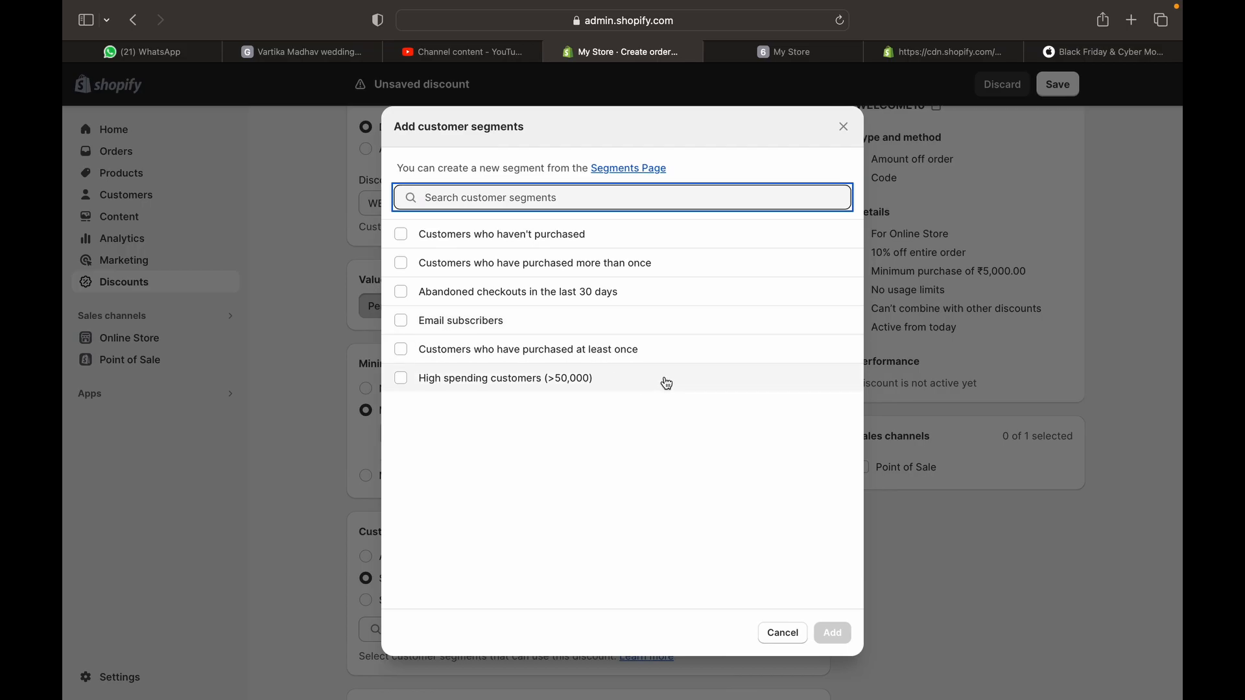
click(556, 237)
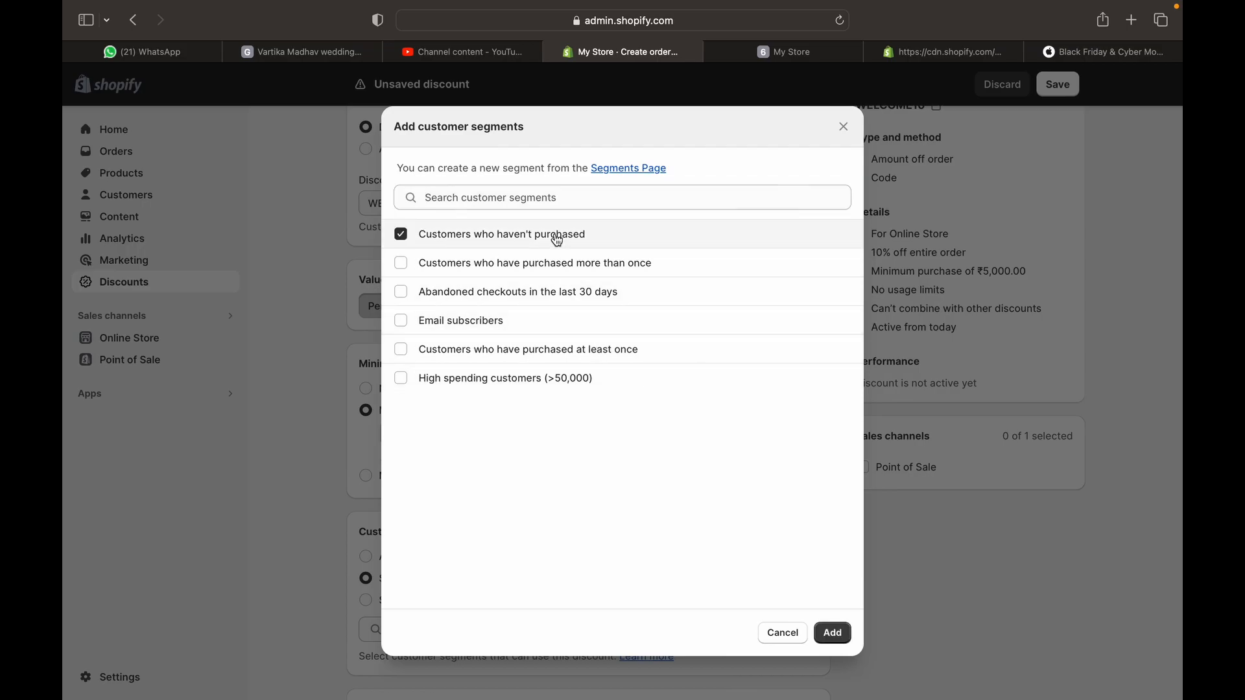
click(850, 633)
Limit WELCOME10 to one use per customer, add Point of Sale, and save the discount
scroll(847, 625, down, 5)
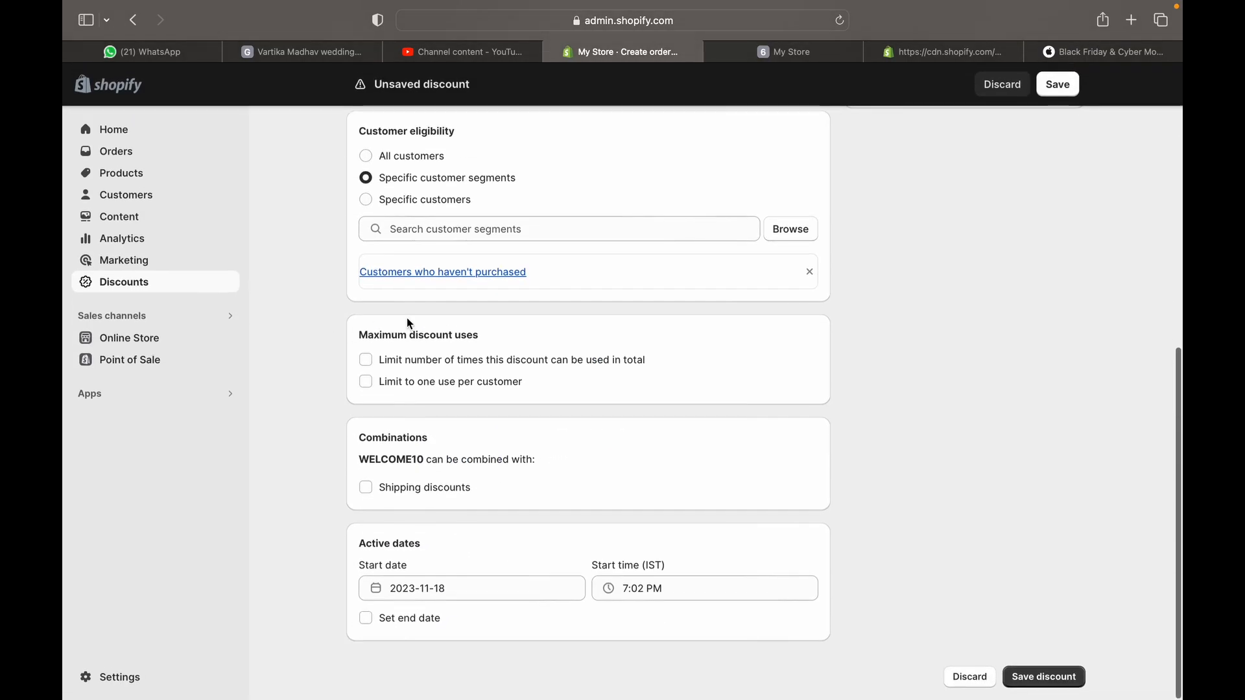
click(456, 386)
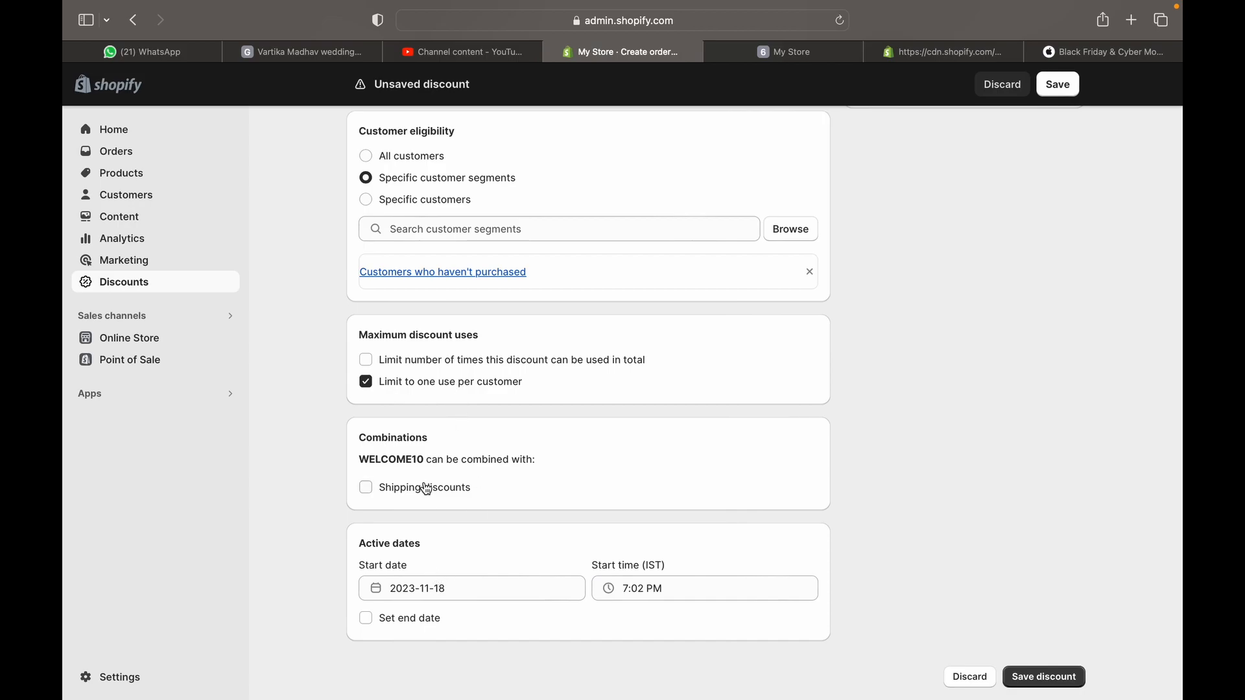
scroll(428, 506, down, 1)
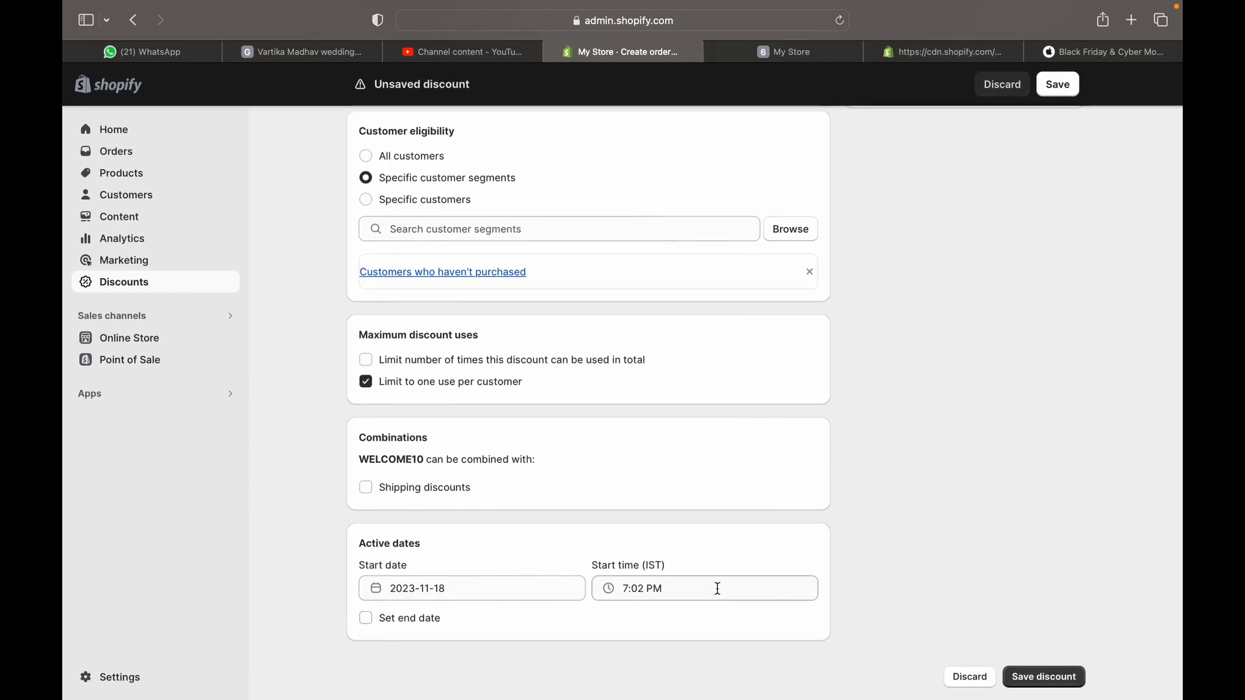
scroll(717, 588, up, 1)
scroll(718, 588, up, 10)
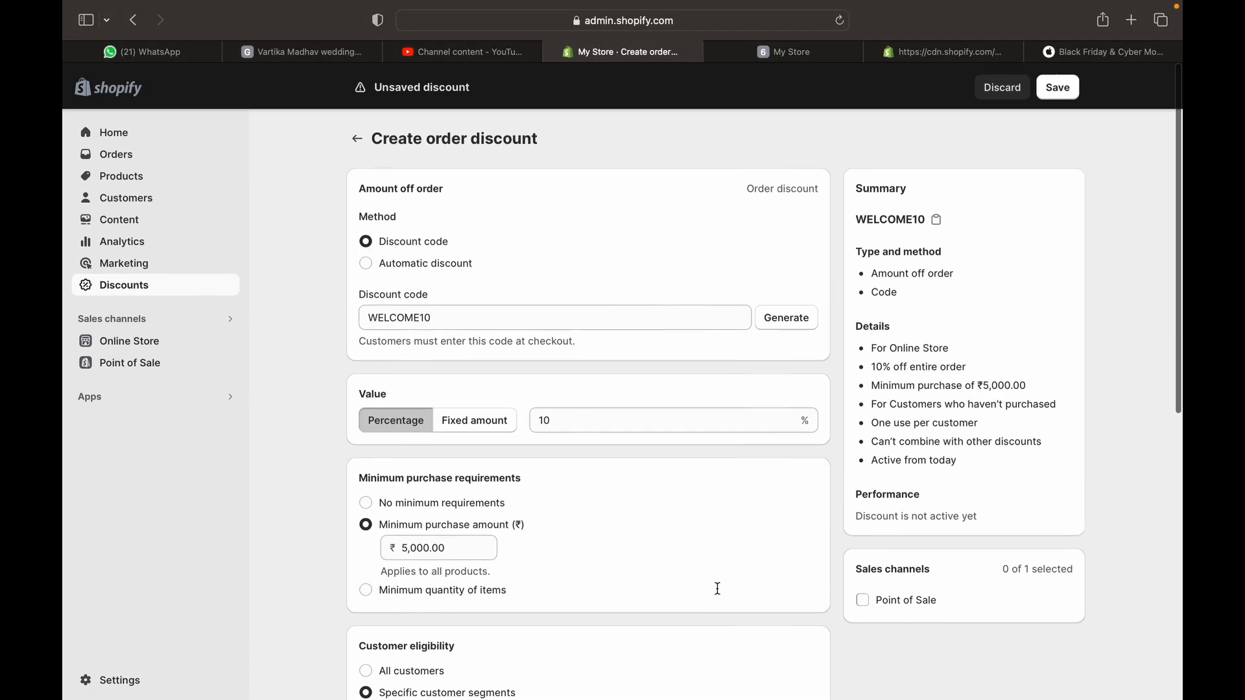
click(872, 601)
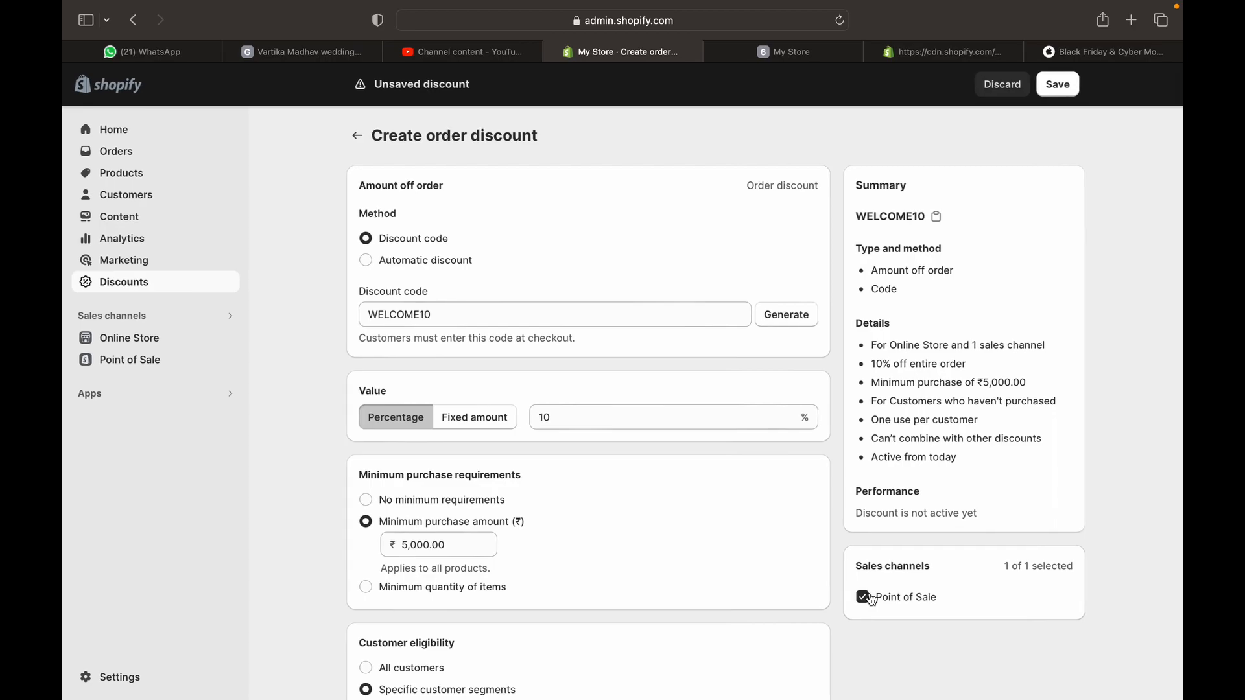
scroll(872, 599, down, 10)
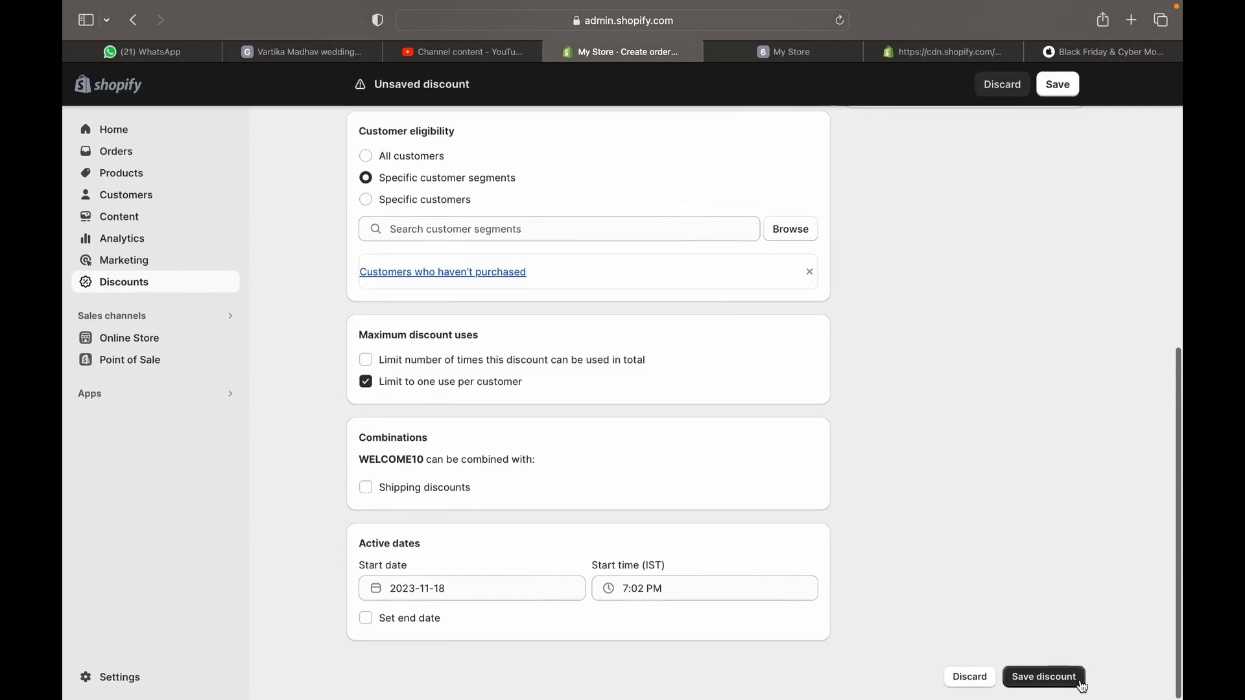
click(1075, 679)
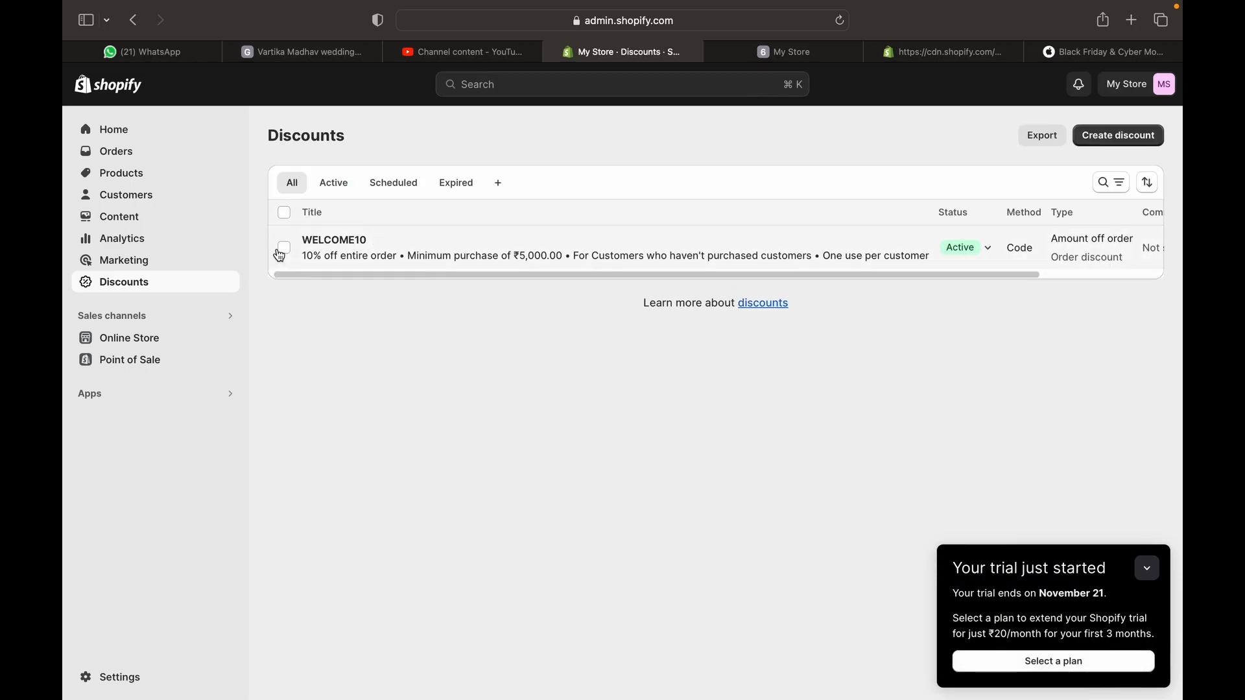
Select WELCOME10 in the Discounts list, then open Online Store Themes with Dawn current
click(284, 248)
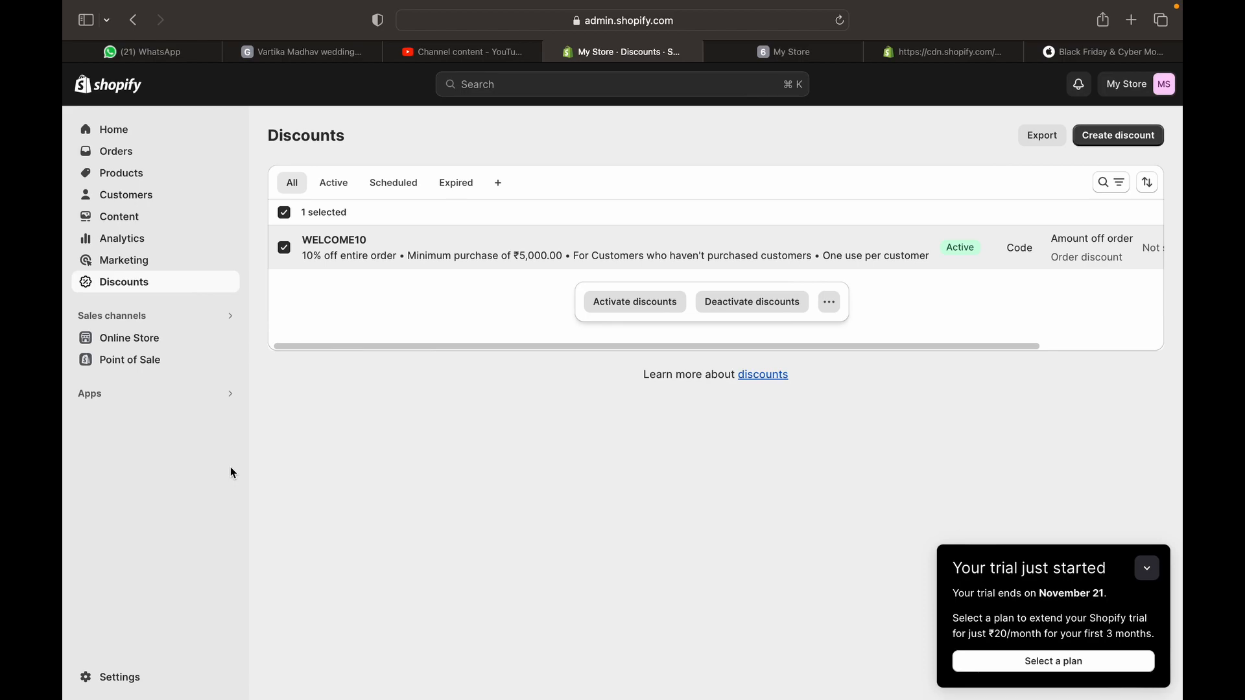
click(109, 345)
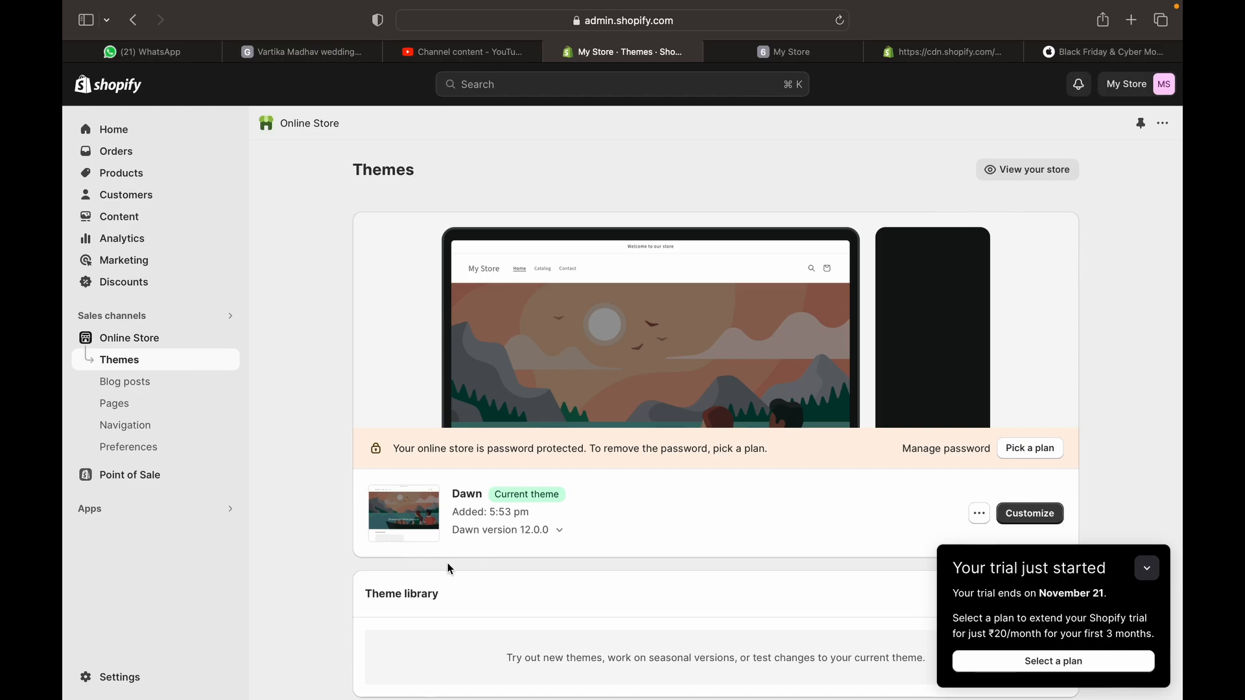
Start a new blog post and add an excerpt section, leaving title and content empty
scroll(439, 559, down, 8)
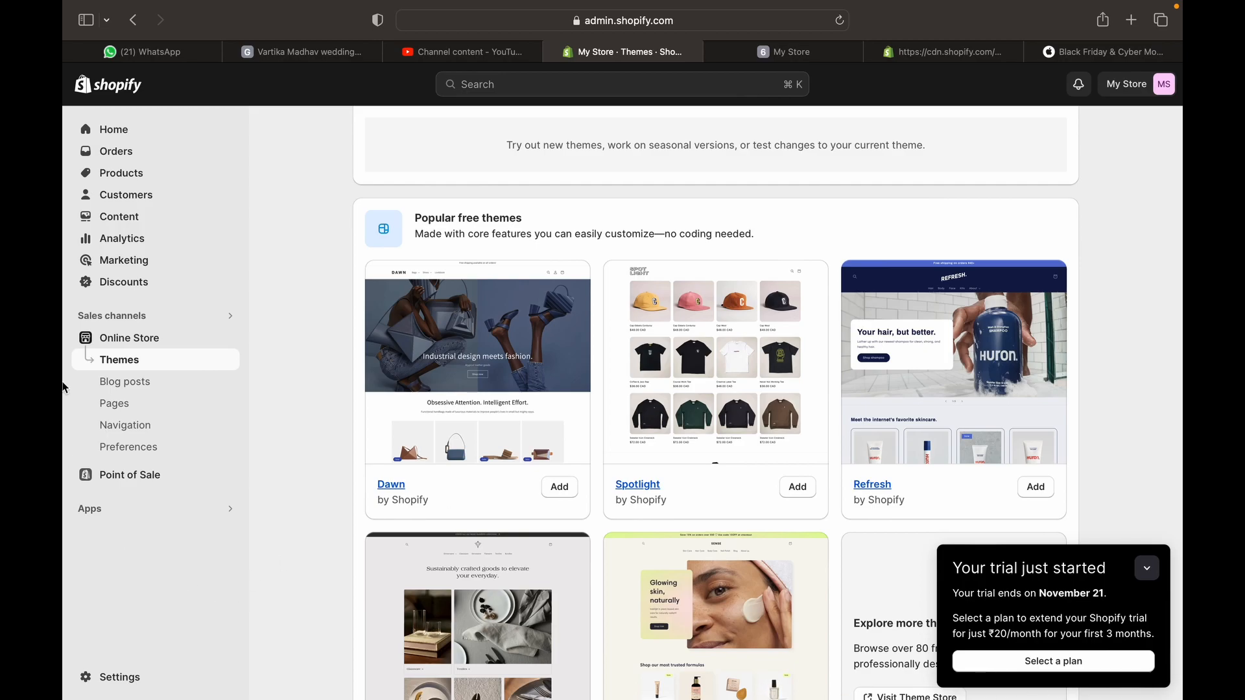
scroll(450, 537, down, 3)
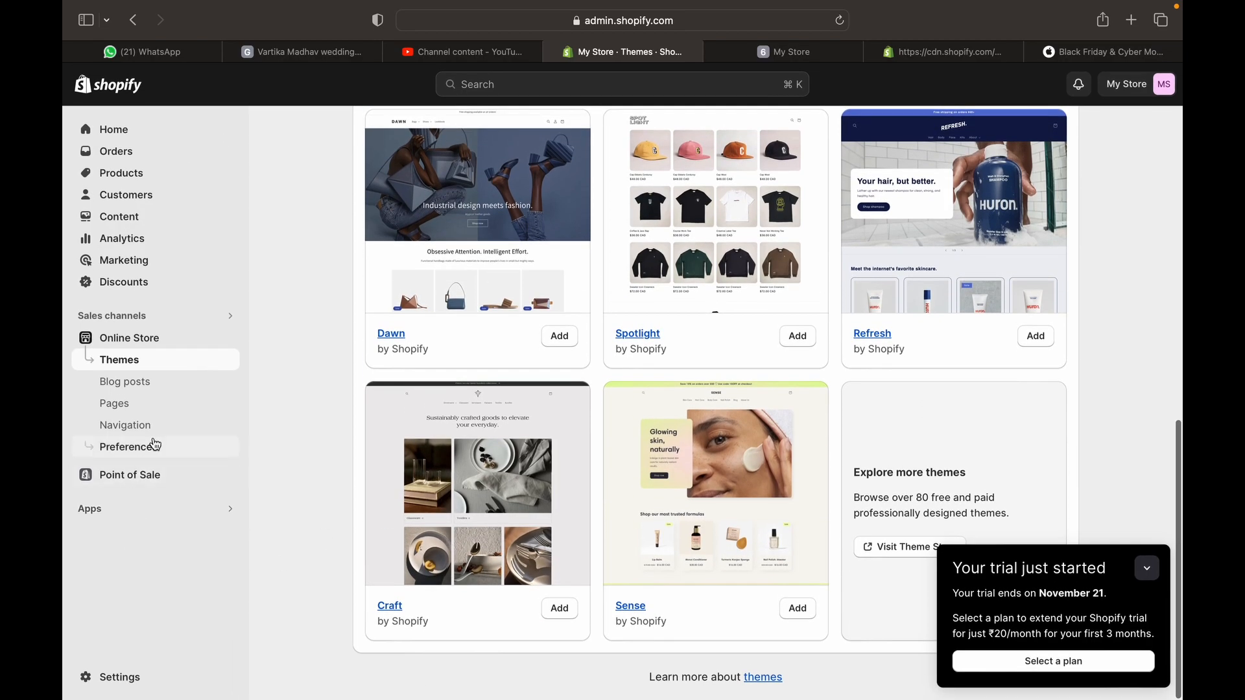
click(153, 386)
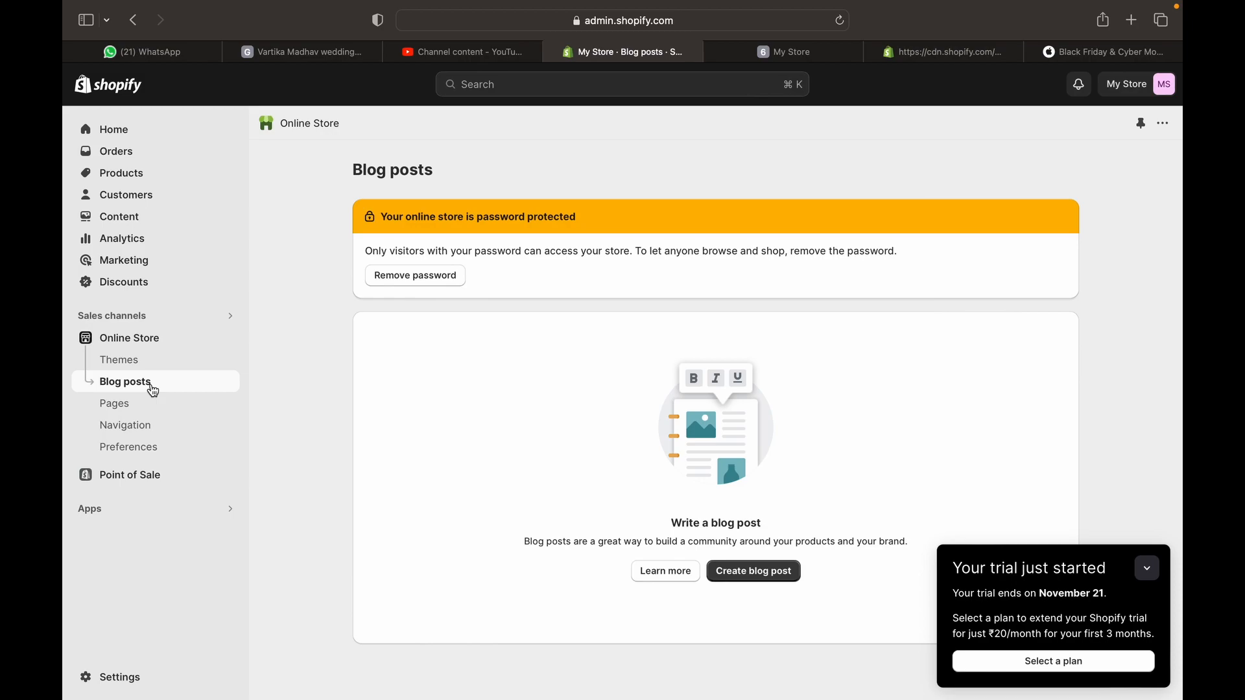
click(775, 572)
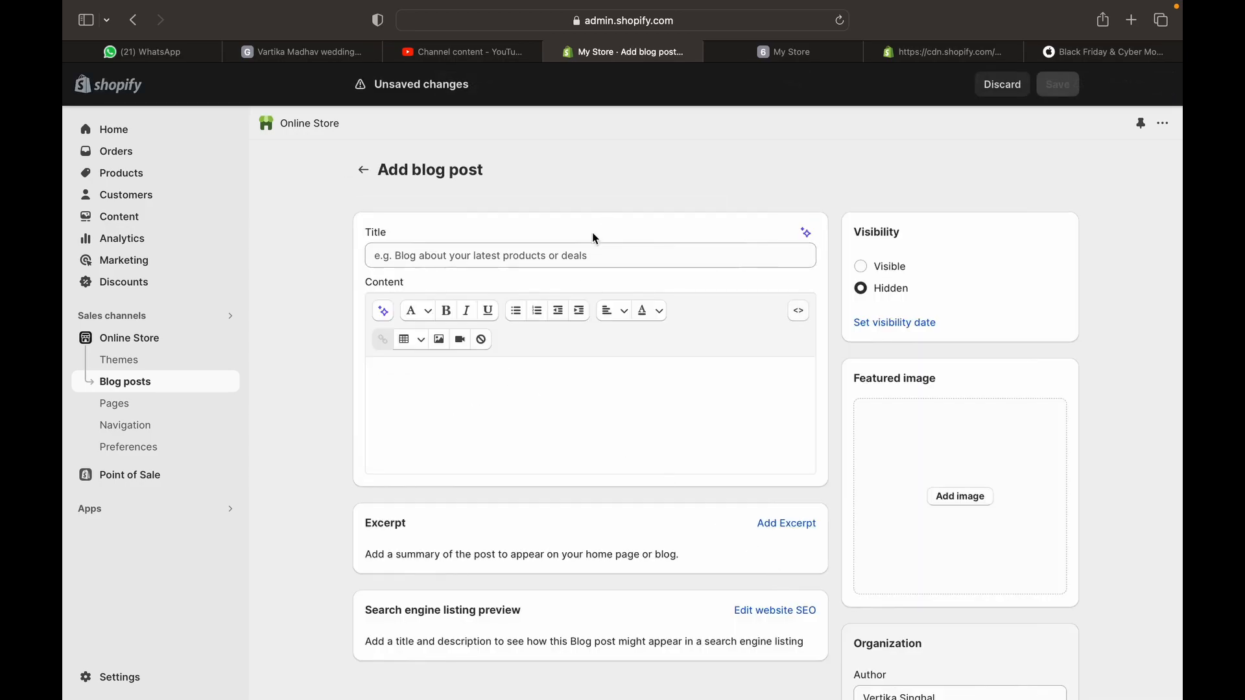
click(596, 255)
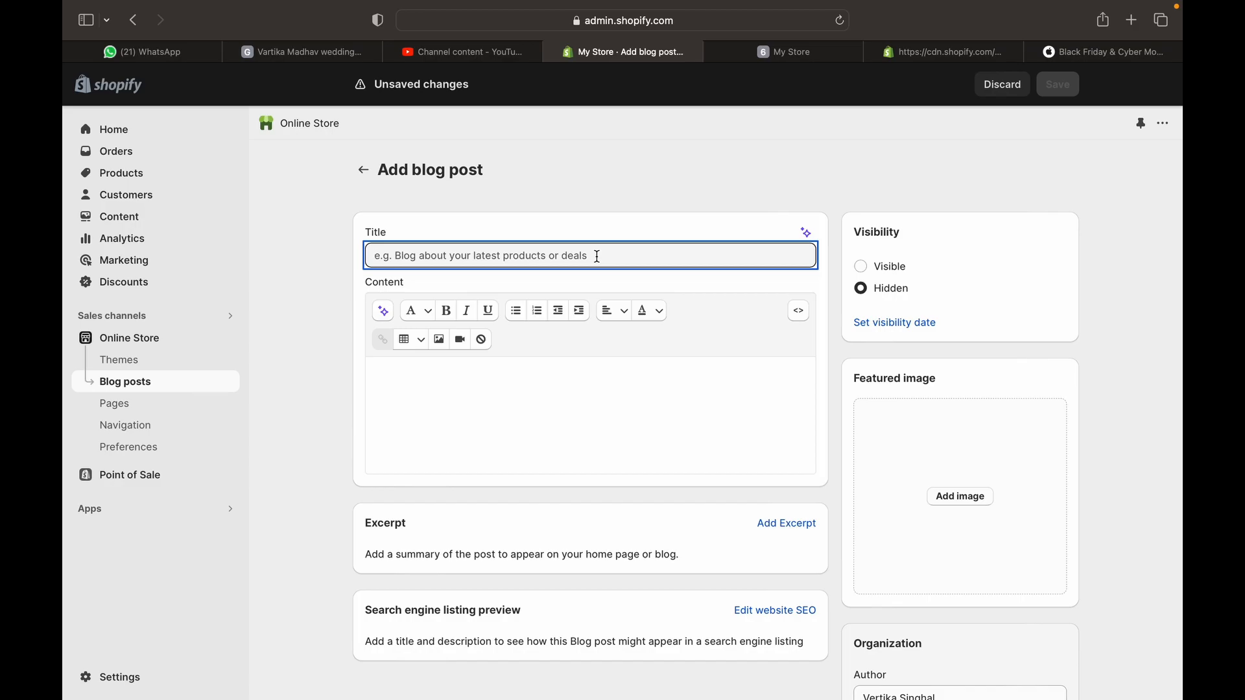
click(528, 434)
scroll(525, 436, down, 2)
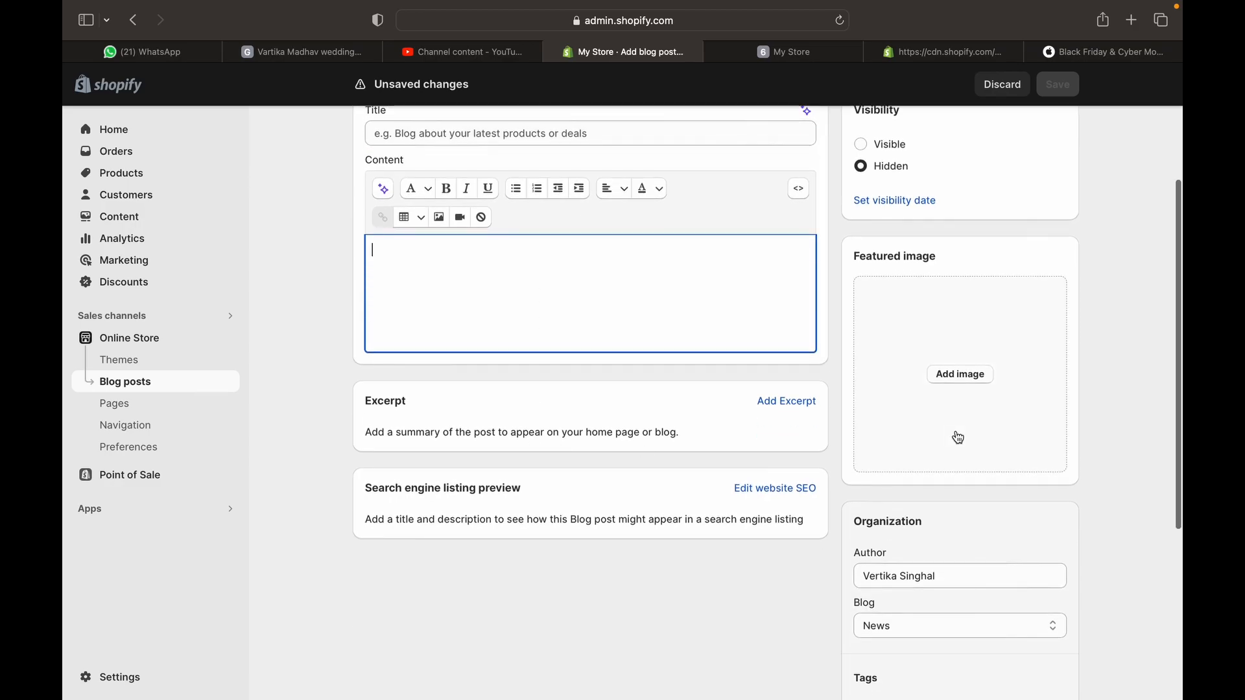
click(802, 405)
click(605, 521)
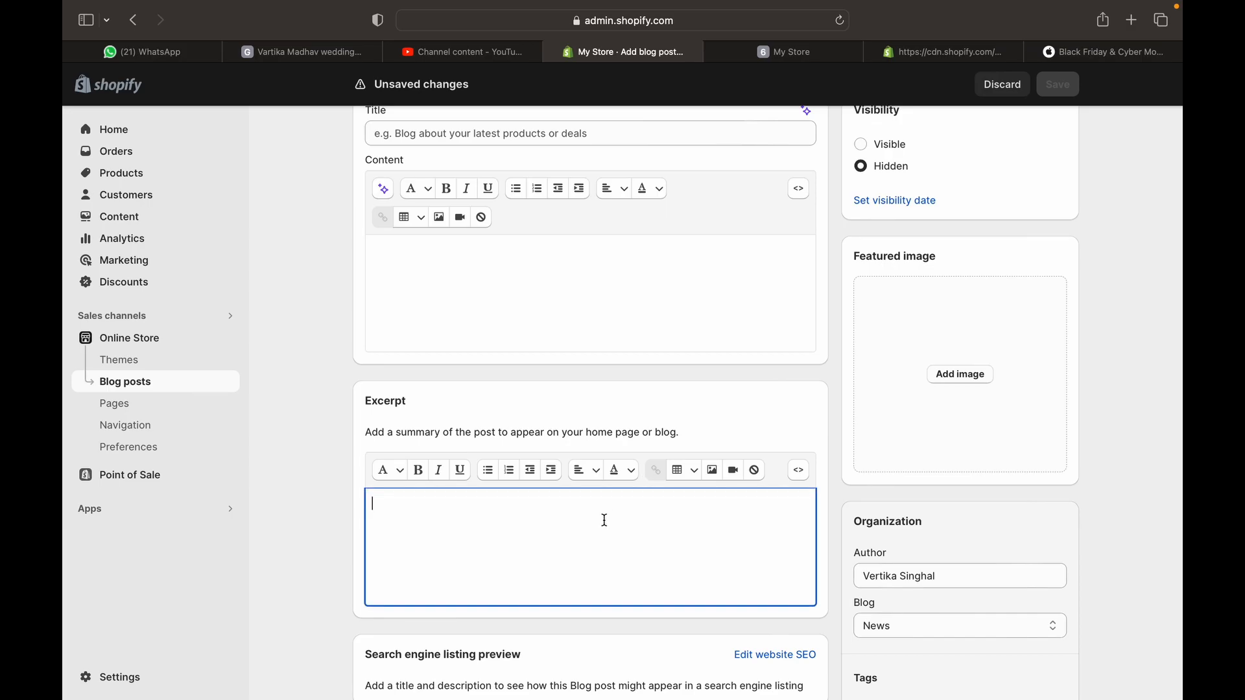
Keep the post hidden in the News blog and save it untitled, triggering 'Title can't be blank'
scroll(605, 520, down, 5)
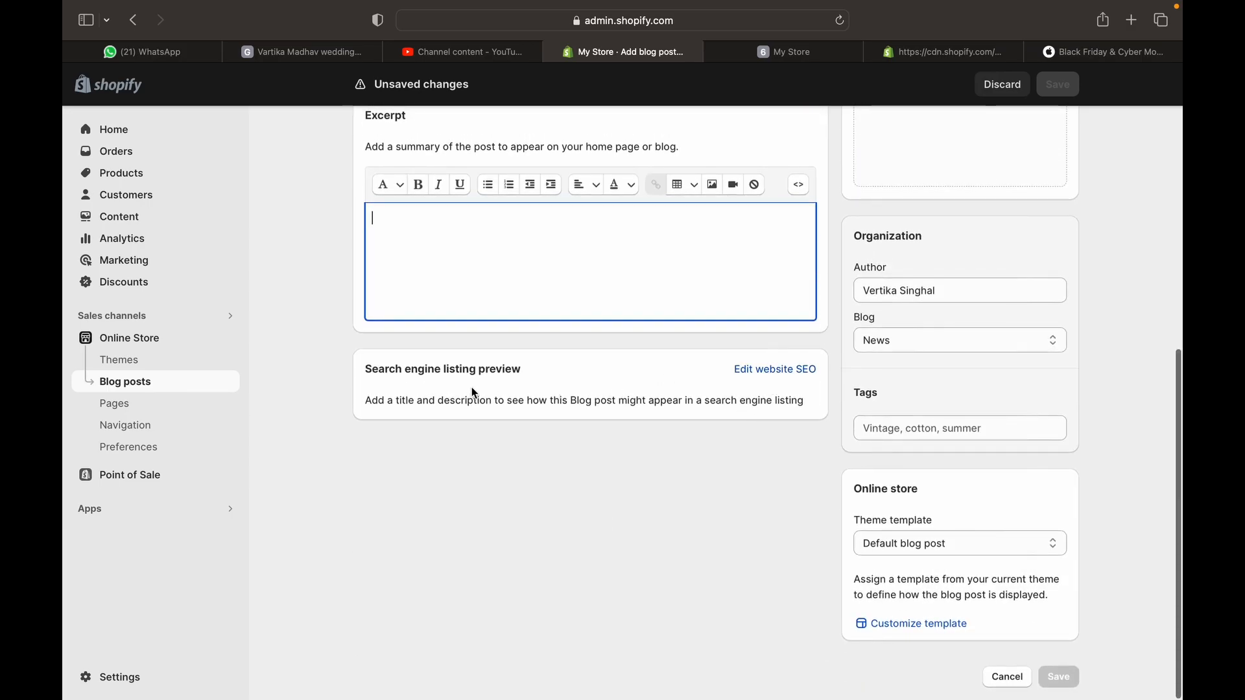
scroll(471, 392, up, 7)
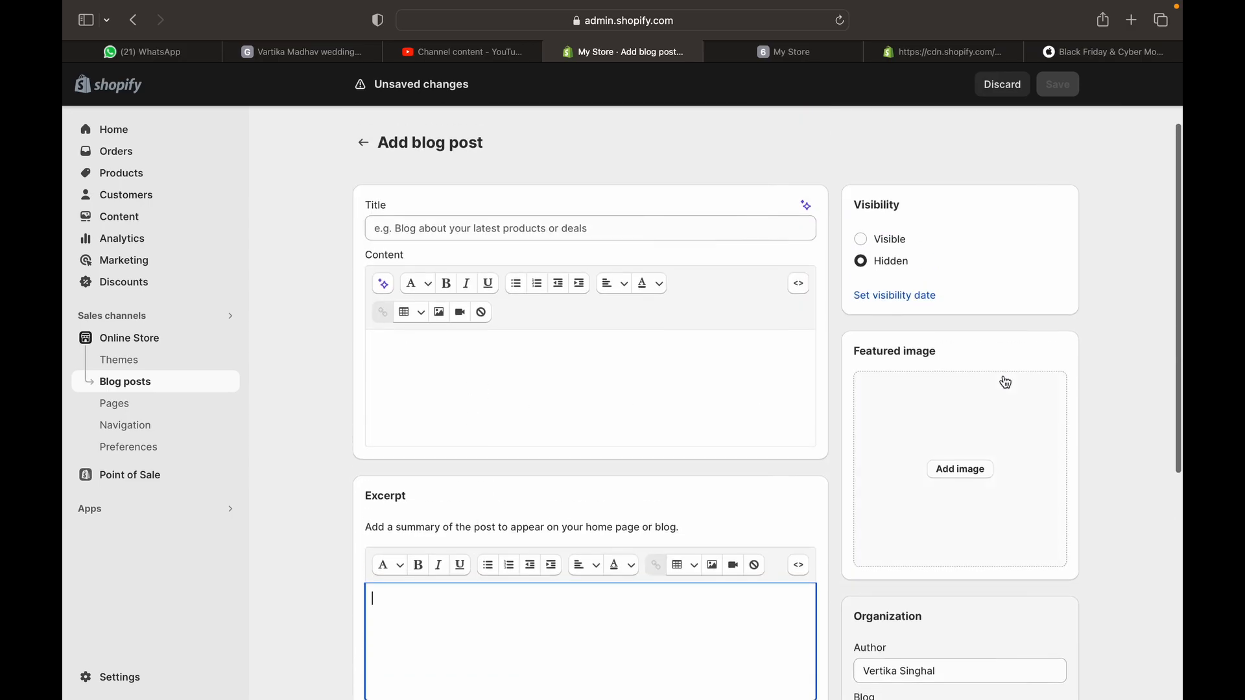
click(883, 241)
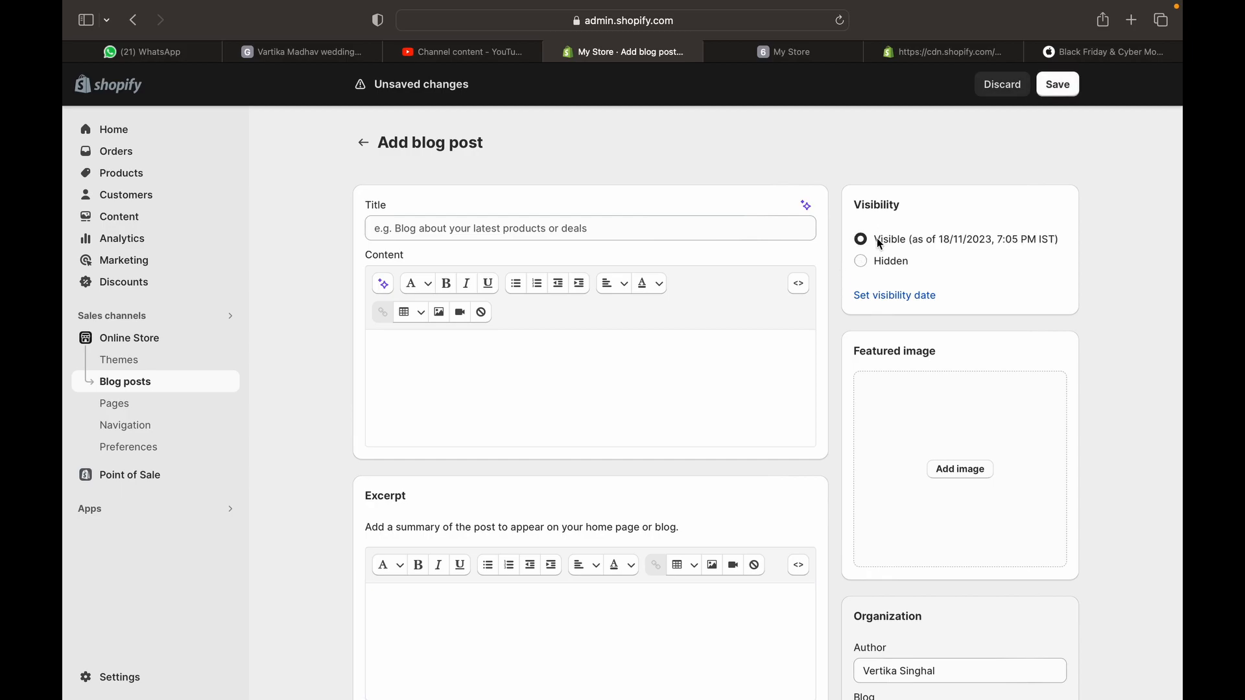
click(881, 262)
scroll(924, 398, down, 1)
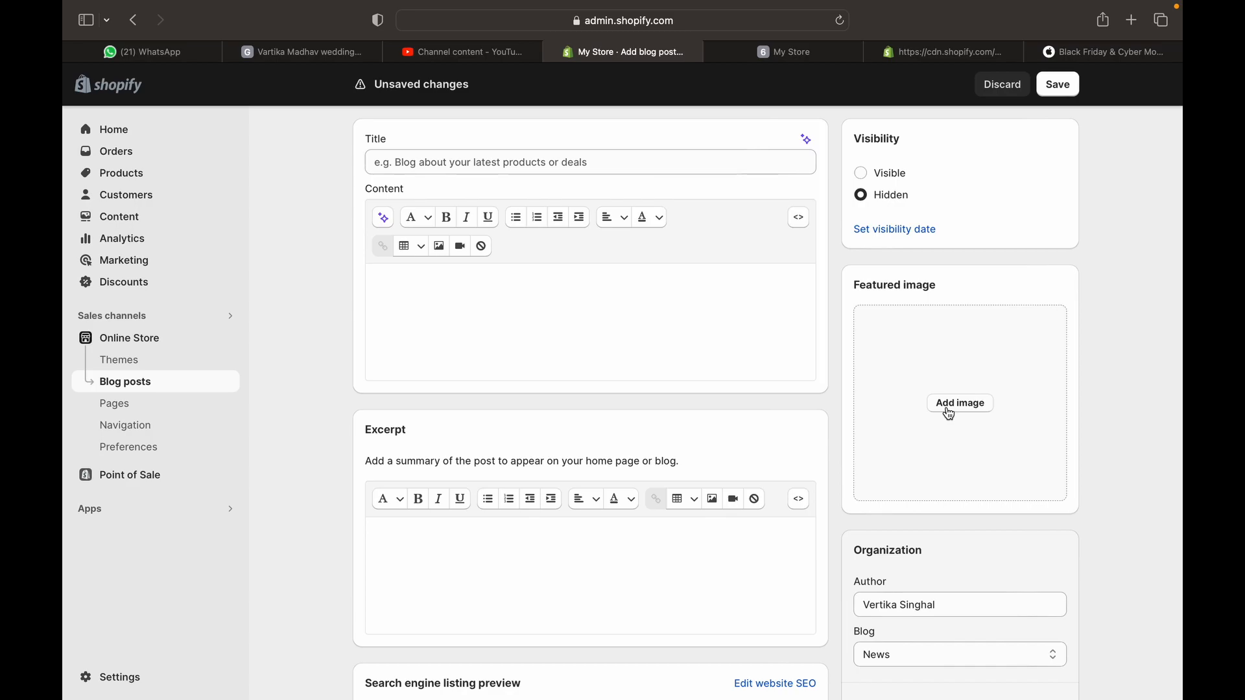
scroll(949, 413, down, 3)
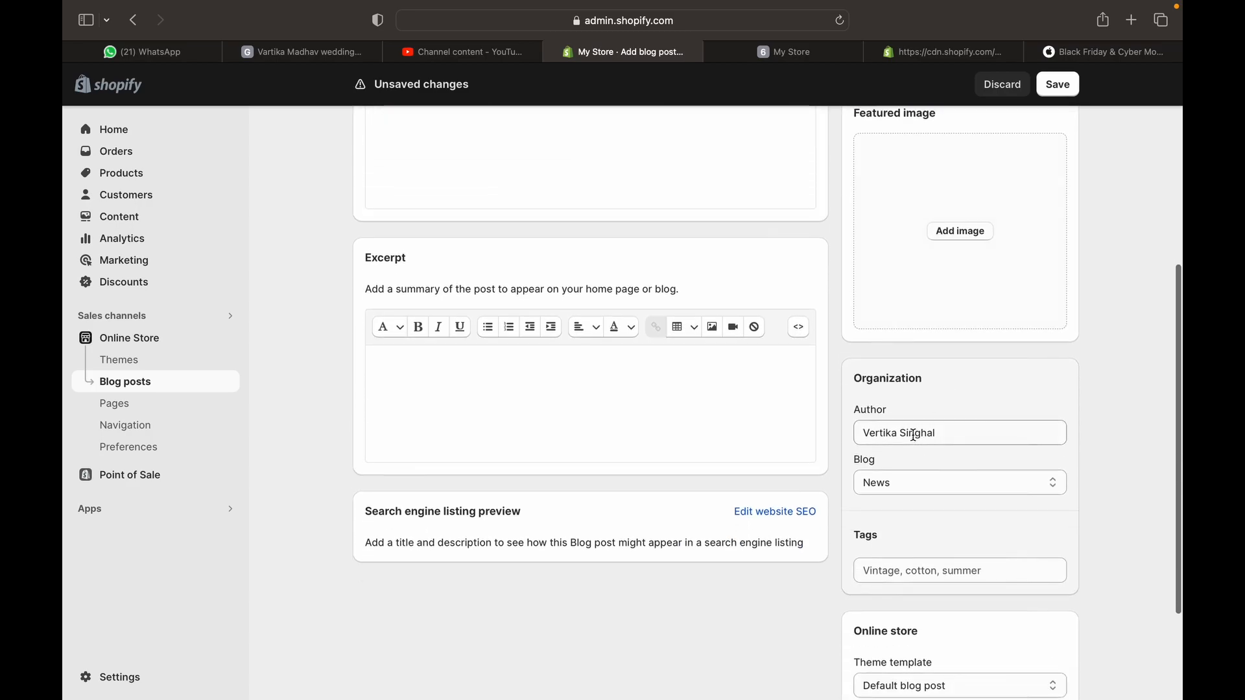
click(914, 434)
click(943, 488)
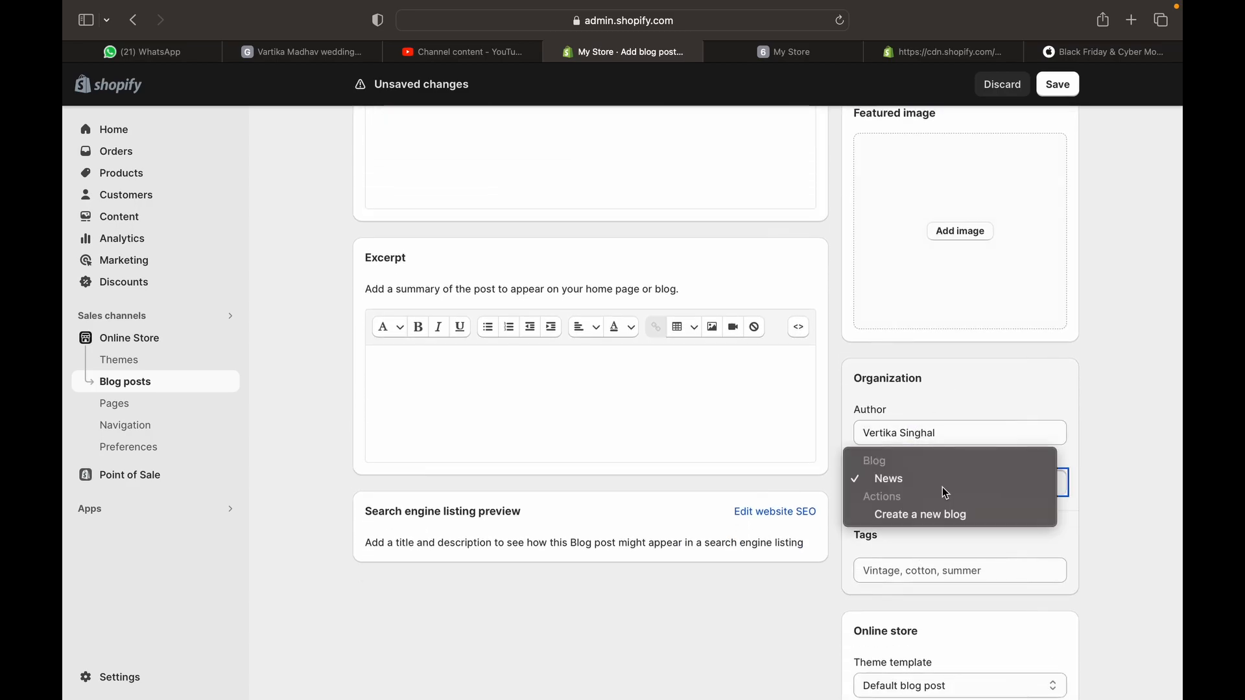
click(1105, 550)
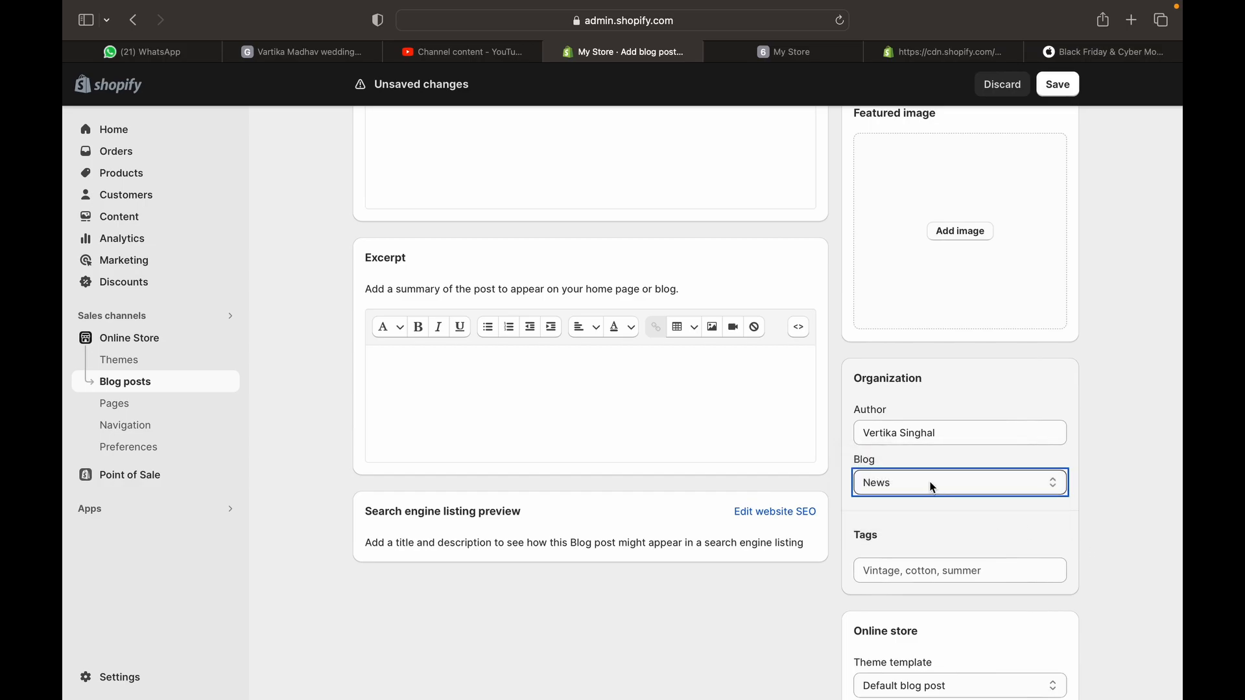
scroll(986, 643, down, 3)
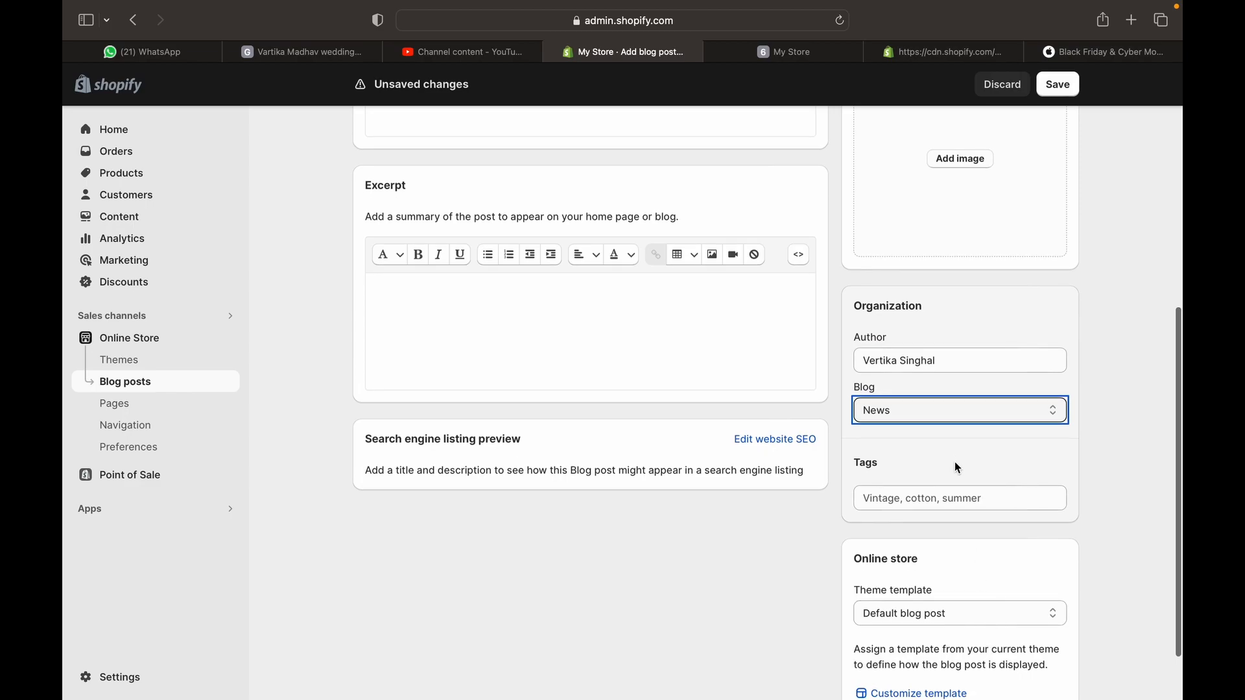
click(957, 509)
scroll(955, 508, down, 3)
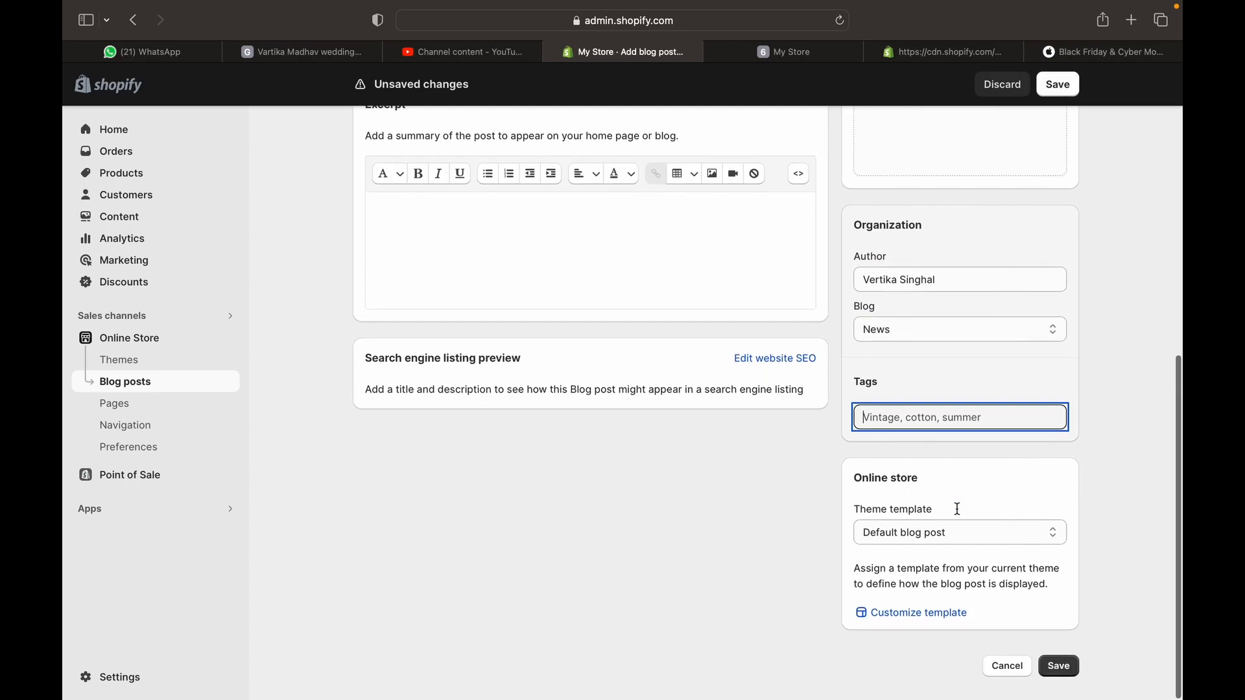
click(1058, 677)
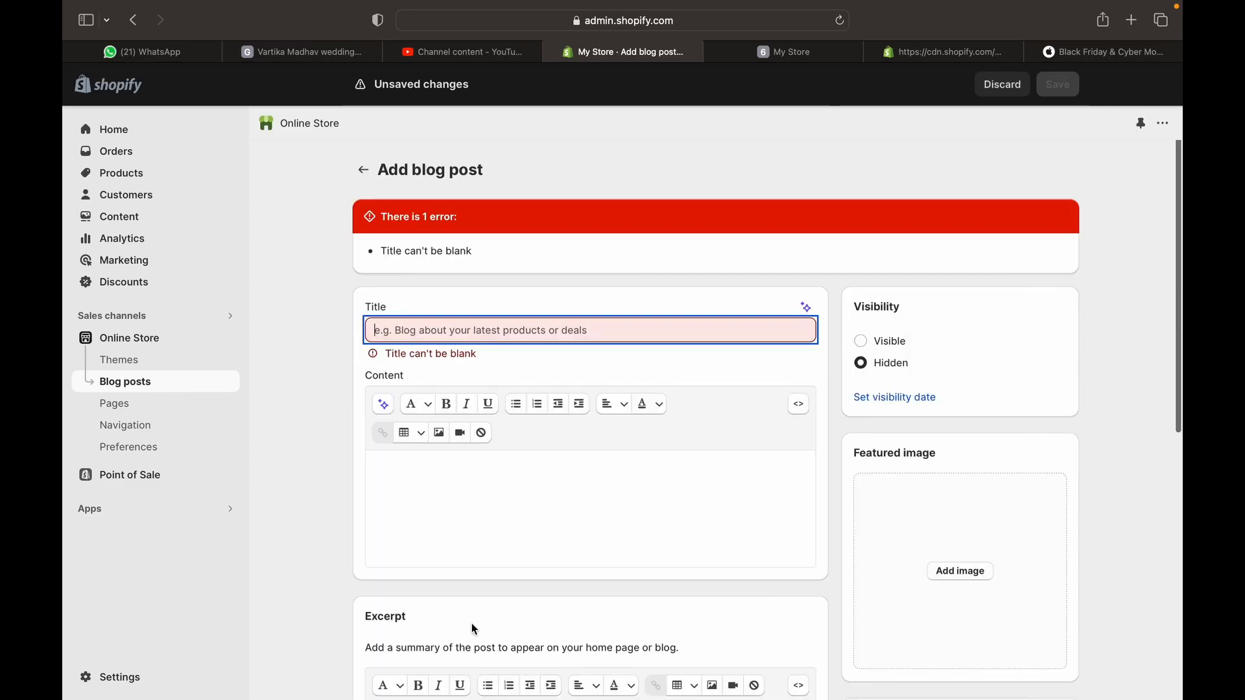
click(167, 410)
Discard the blog post, create a page titled 'About Us' with empty content, and save it
click(811, 421)
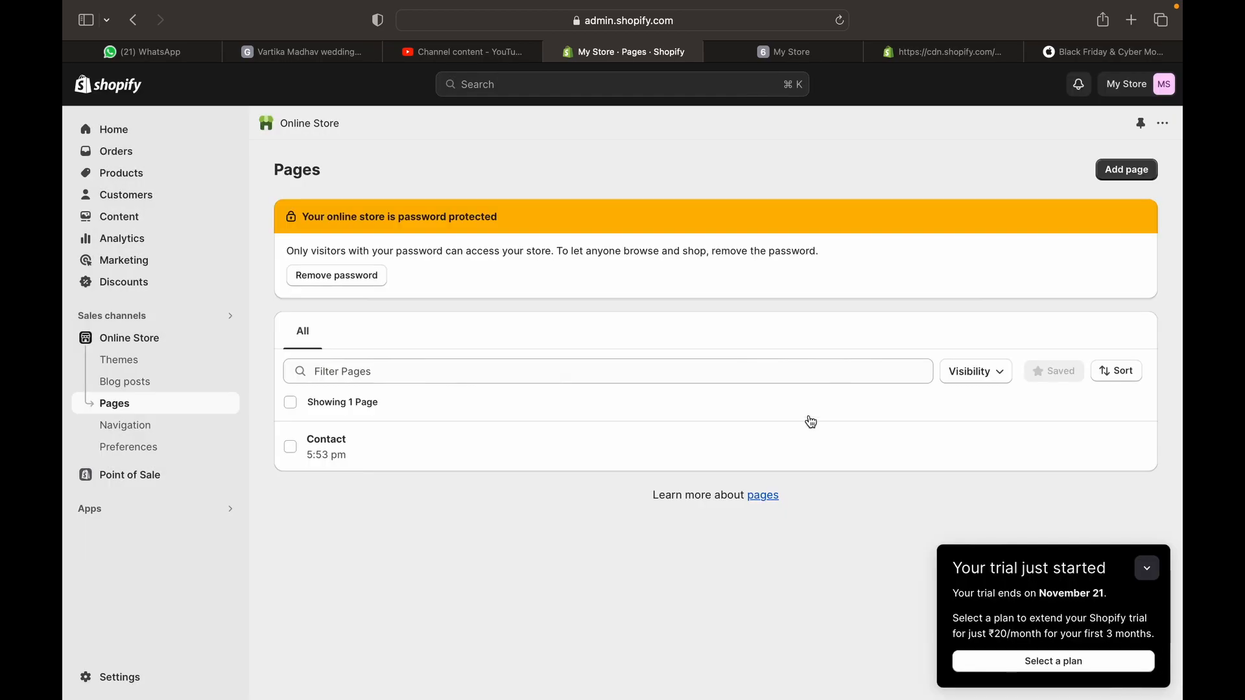
click(1129, 171)
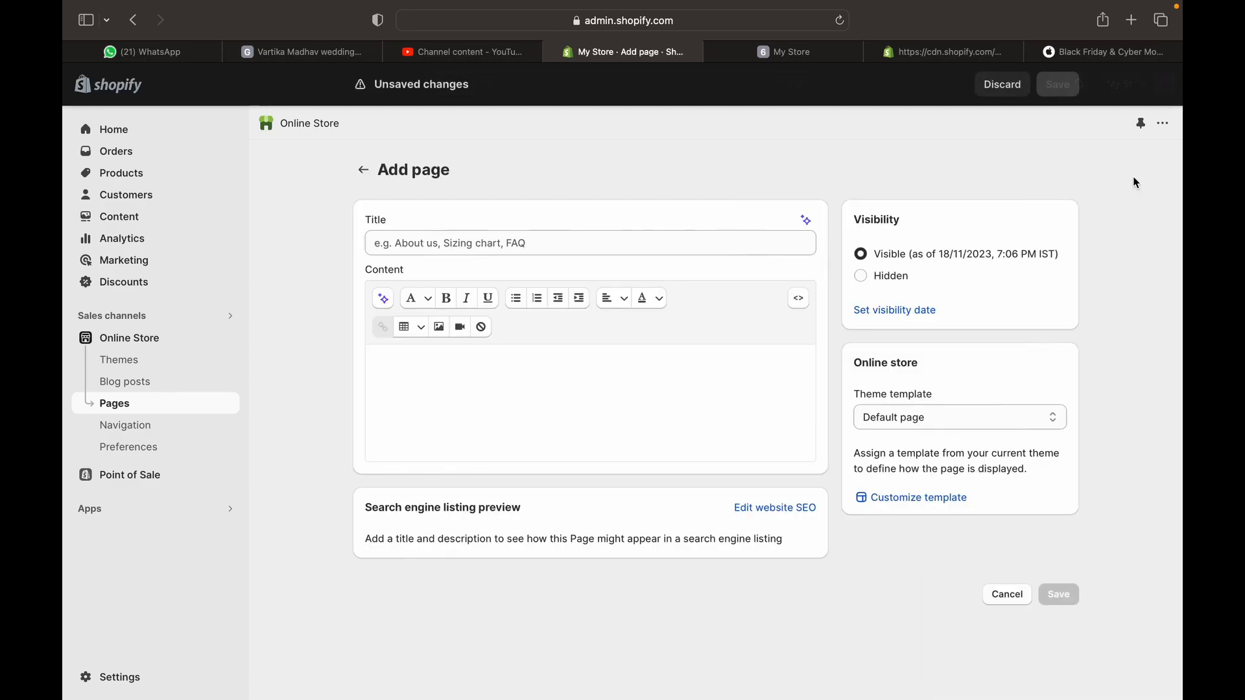
click(691, 238)
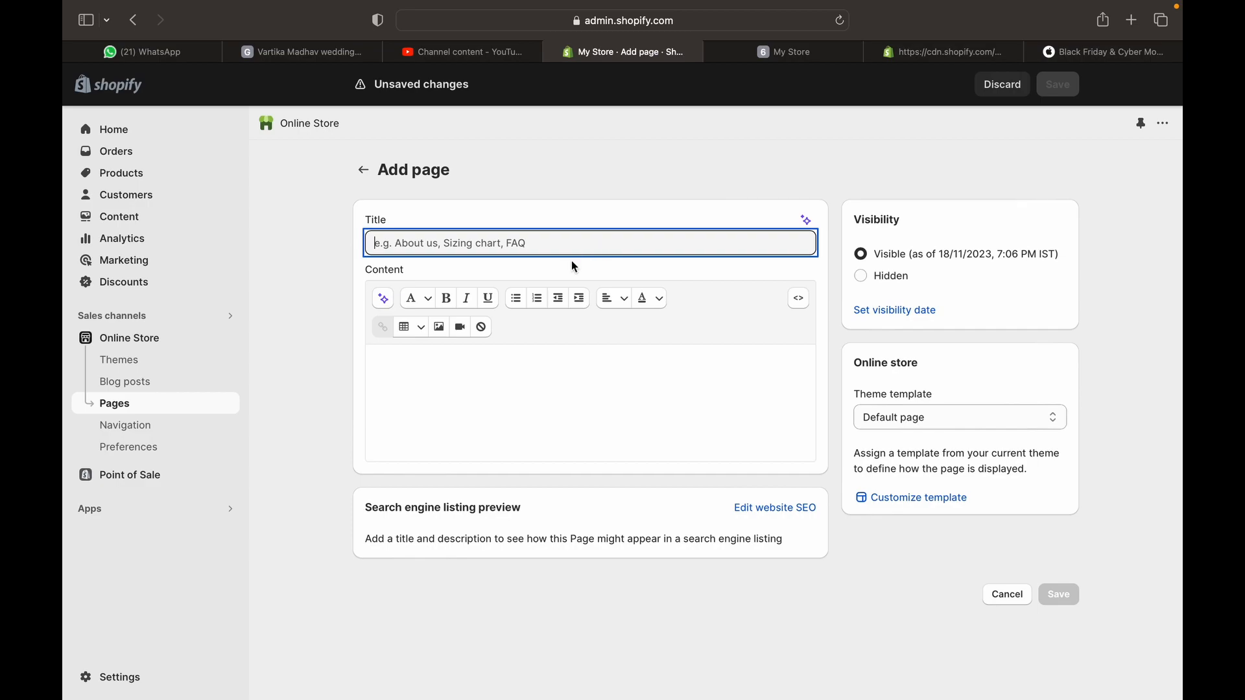
text(About Us)
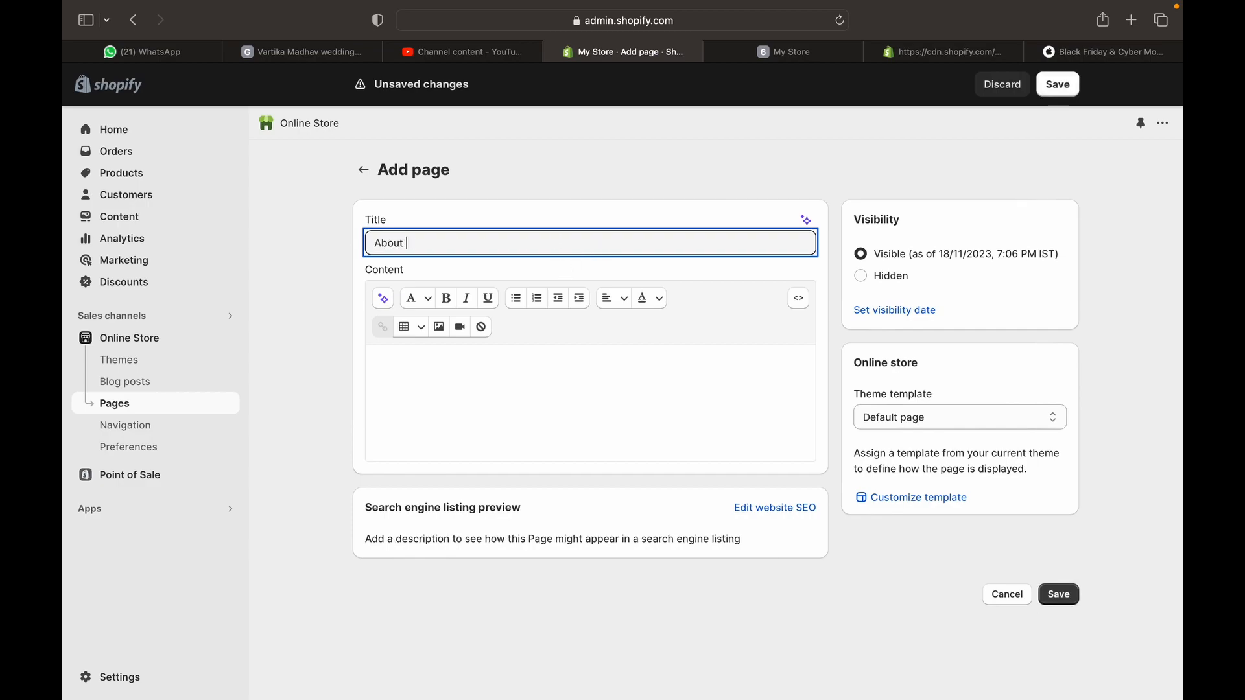
click(617, 410)
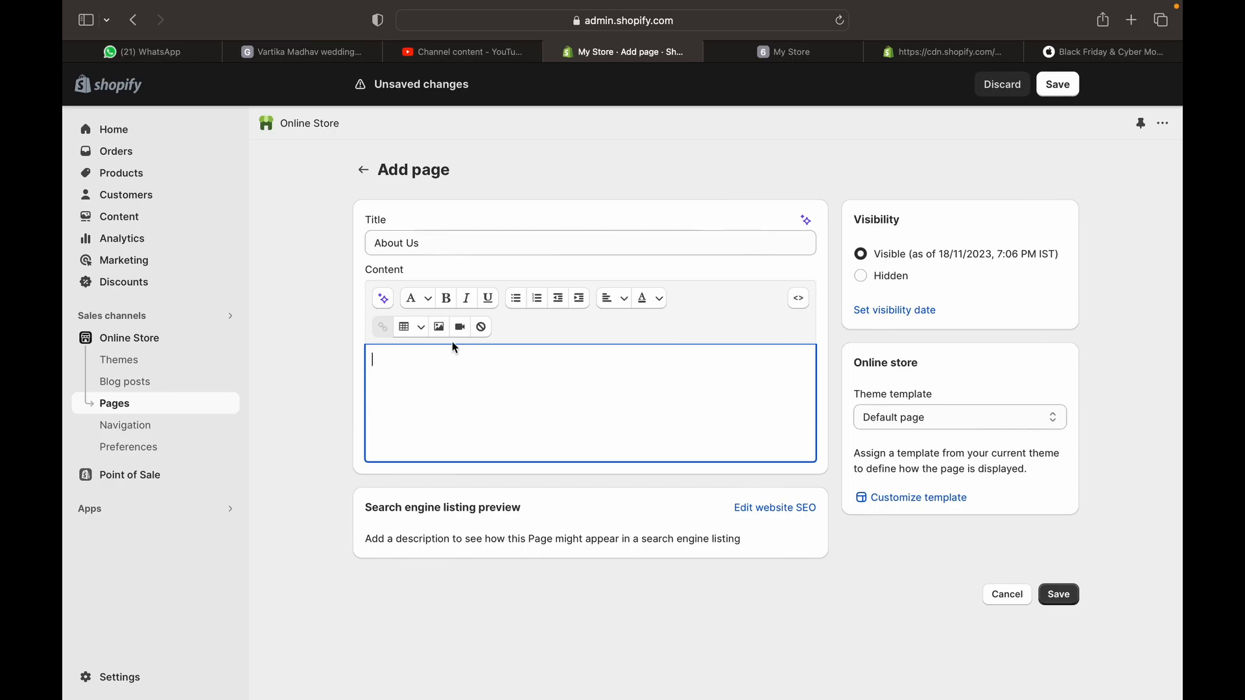
click(439, 326)
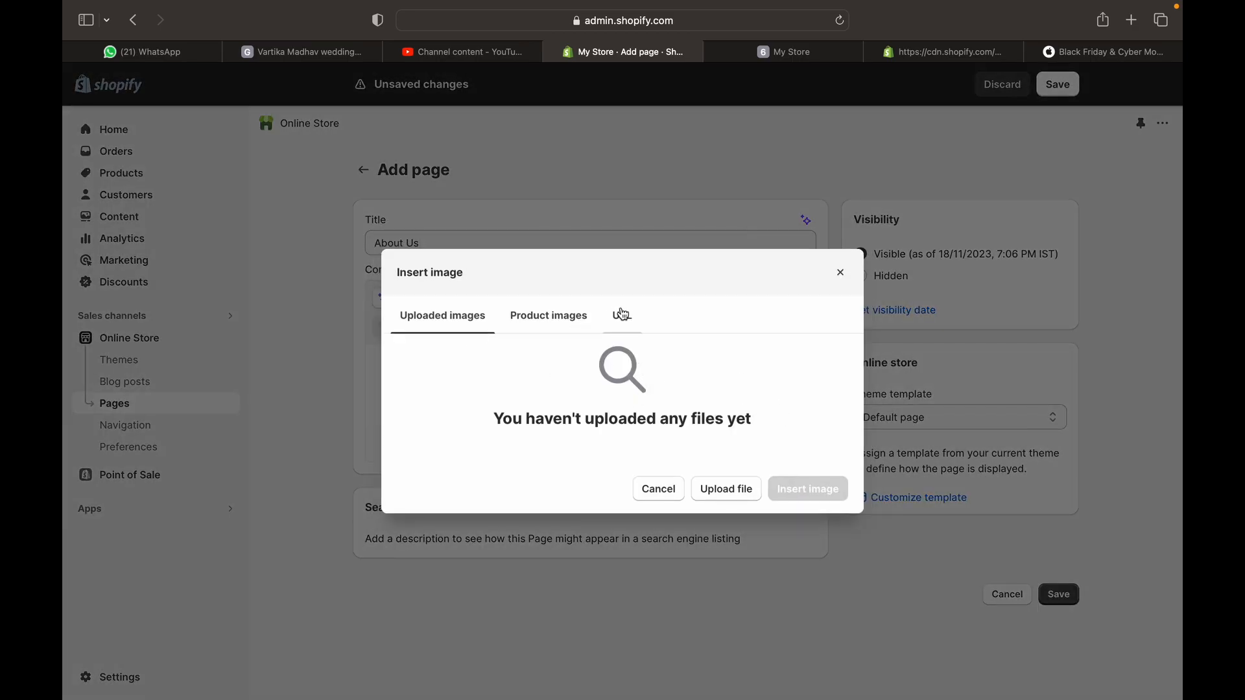
click(659, 490)
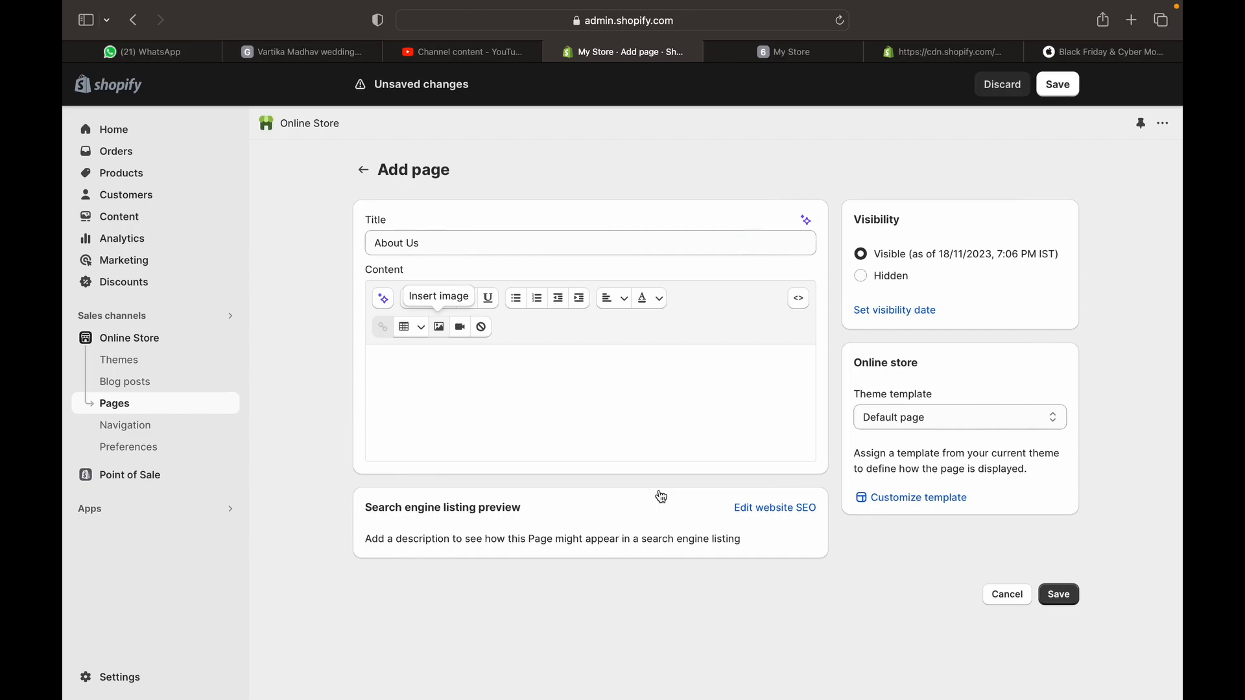
click(1059, 595)
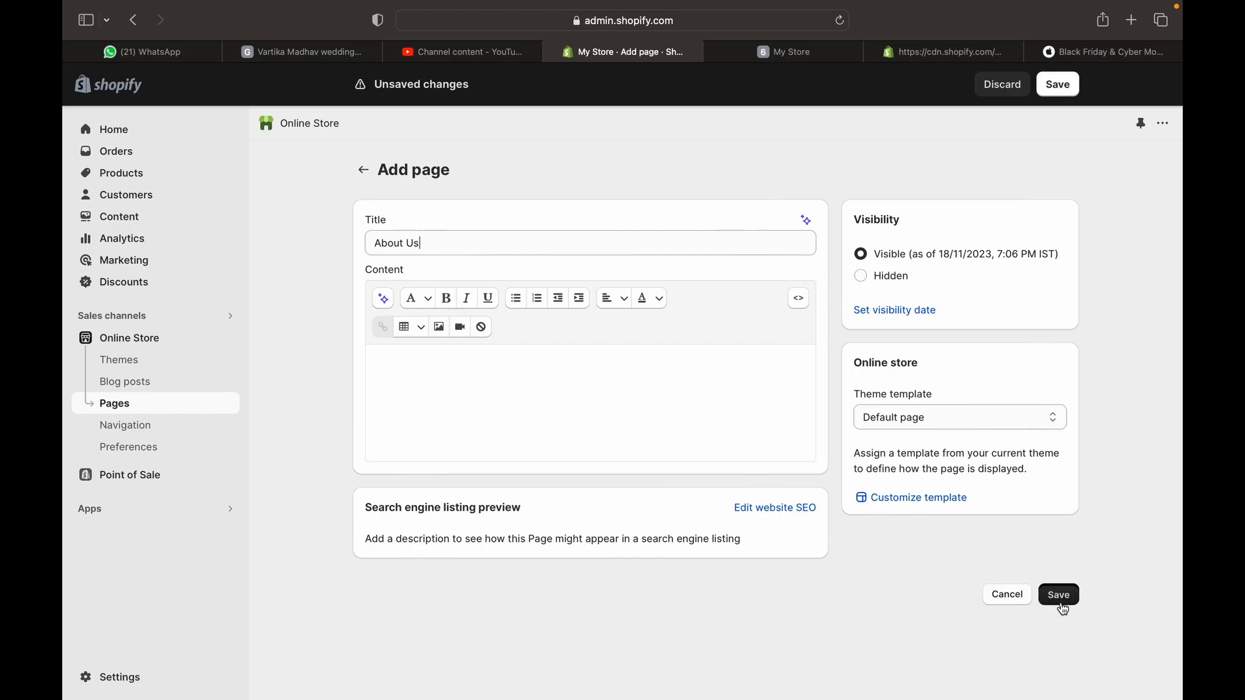
From Navigation, start a new menu titled 'Sidebar Menu'
click(114, 432)
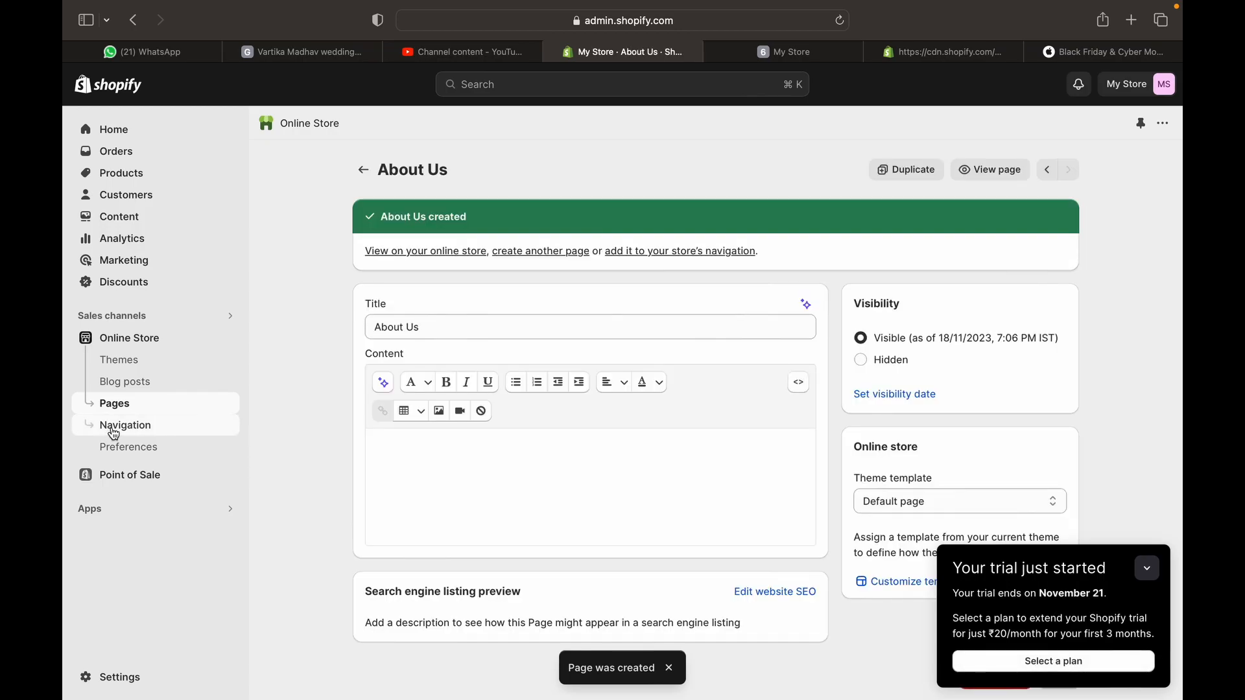
scroll(682, 531, down, 1)
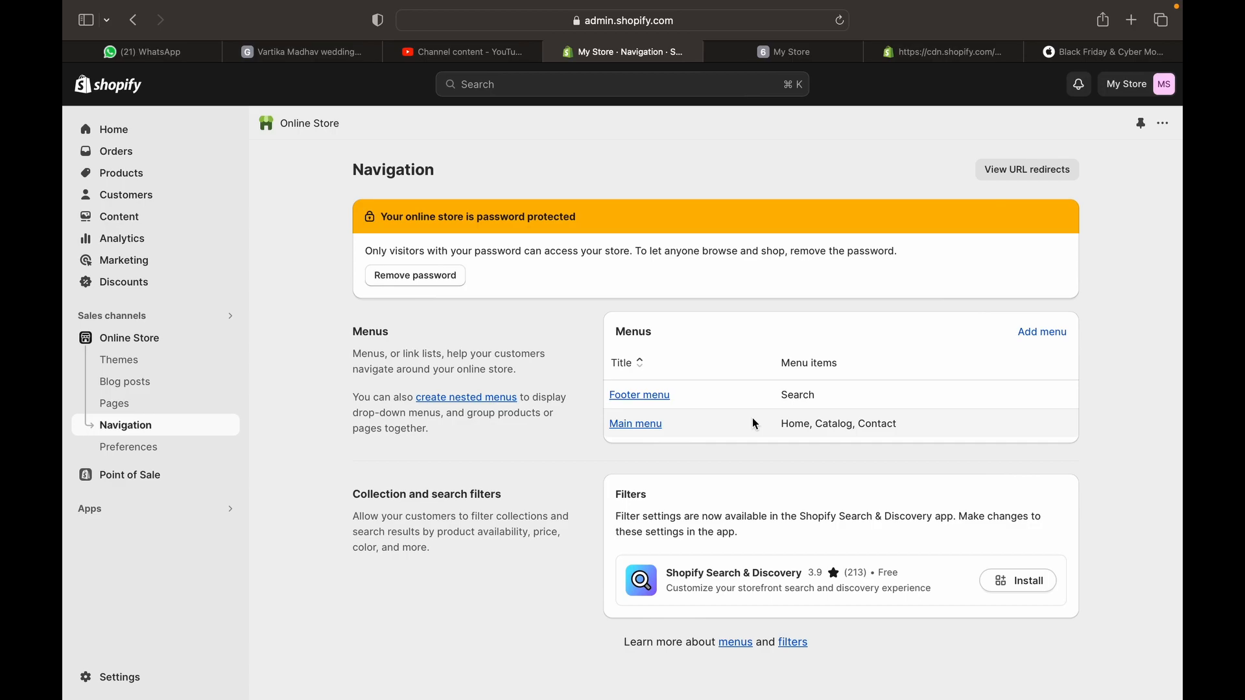
click(1051, 333)
click(459, 242)
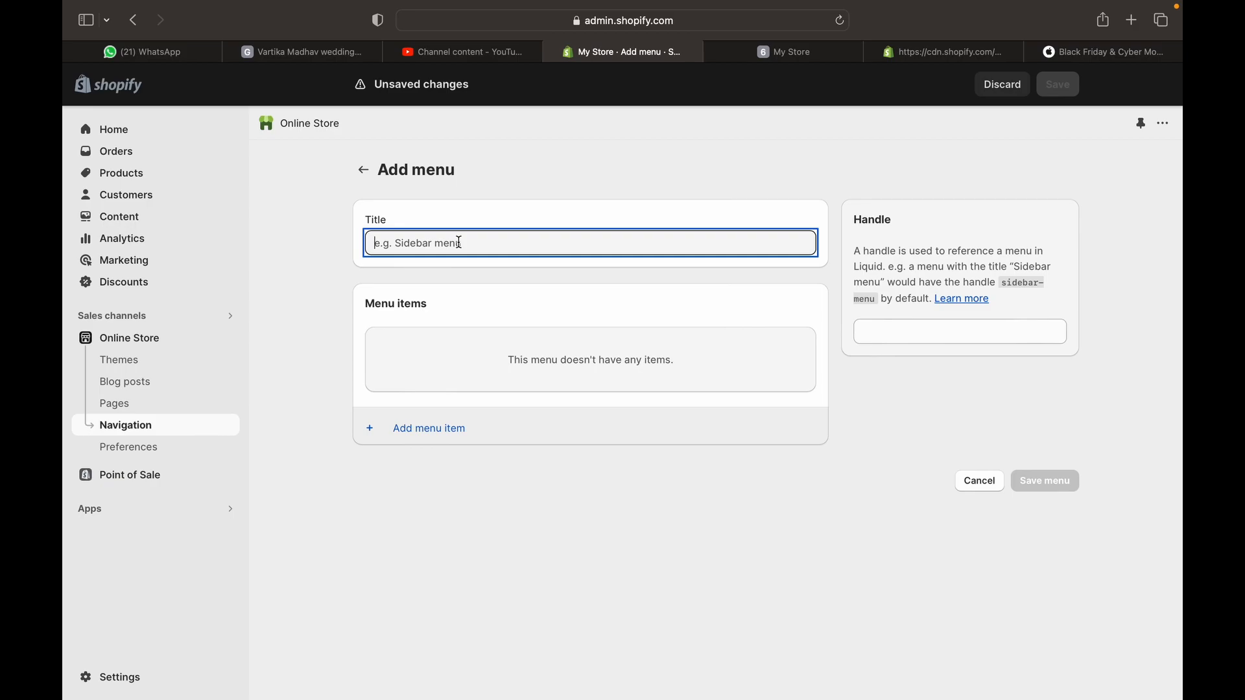
text(Sid)
key(BackSpace)
key(BackSpace)
text(idebar Menu)
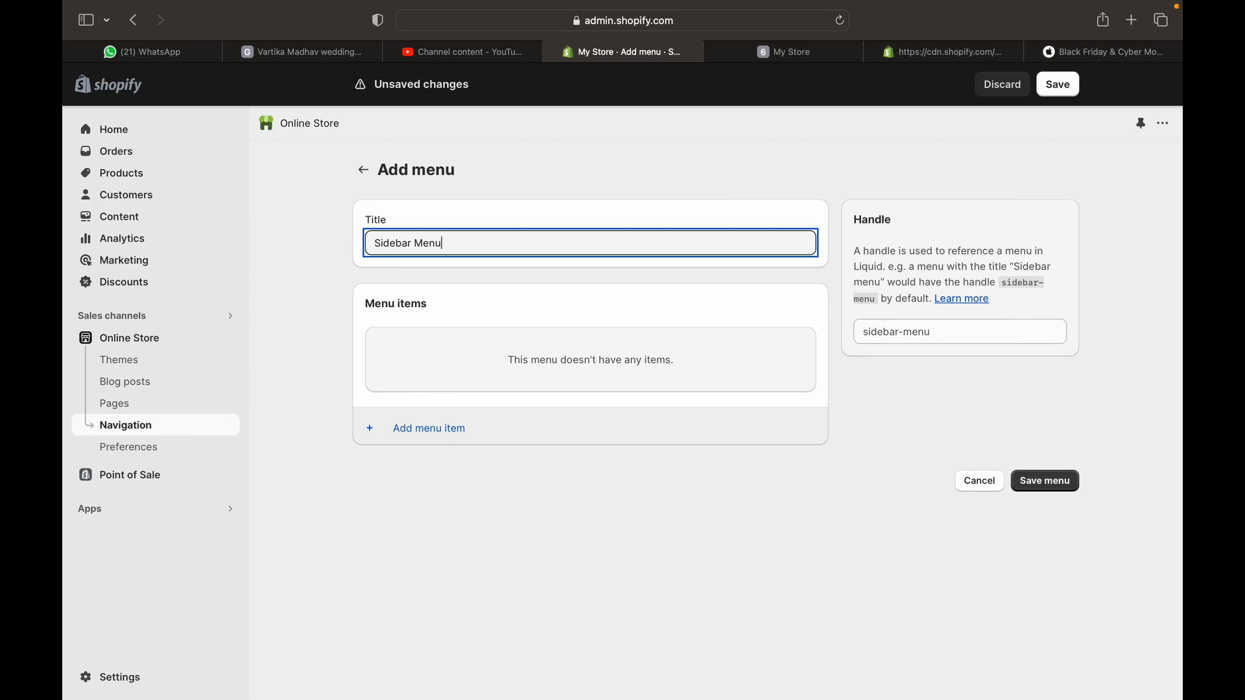
click(507, 379)
Add an 'About us' item linked to Blogs > News and save the menu
click(475, 429)
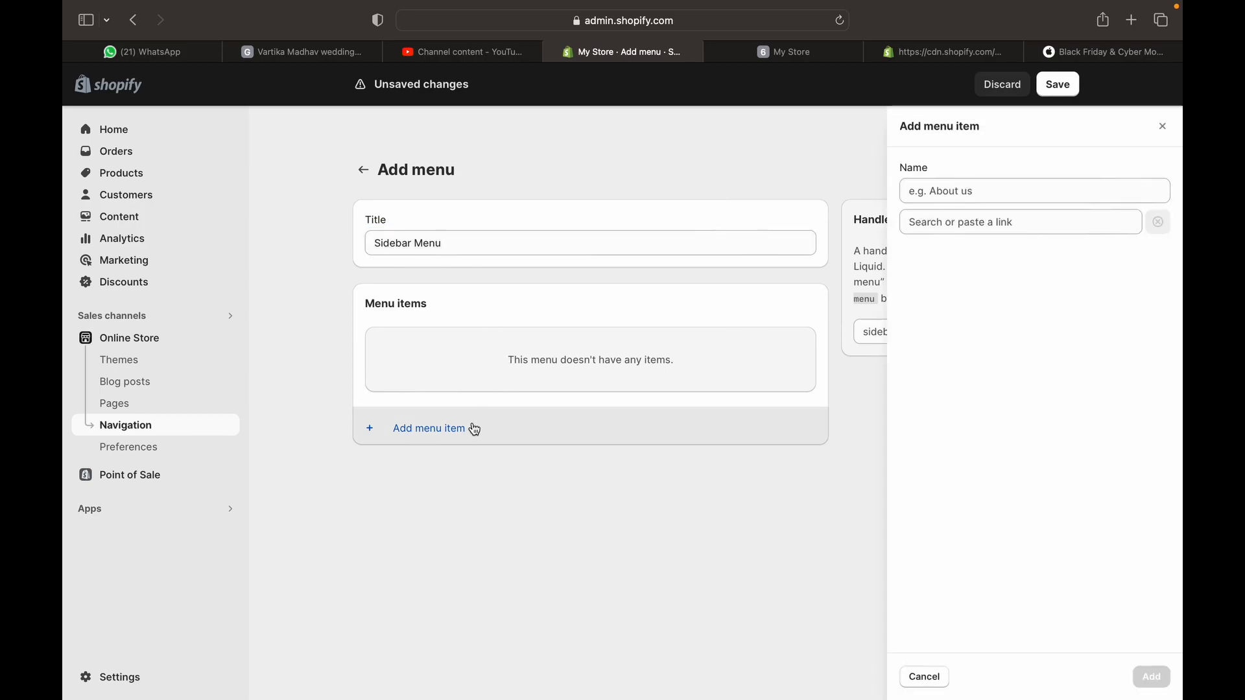
click(964, 207)
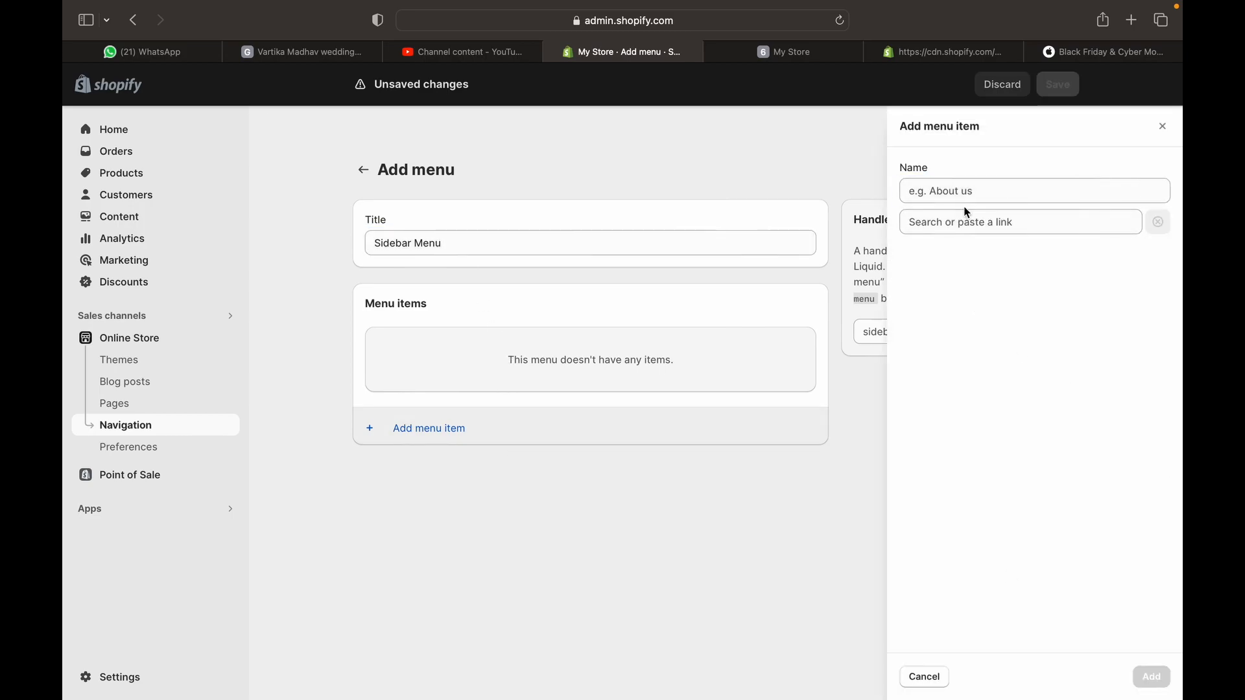
click(967, 194)
text(A)
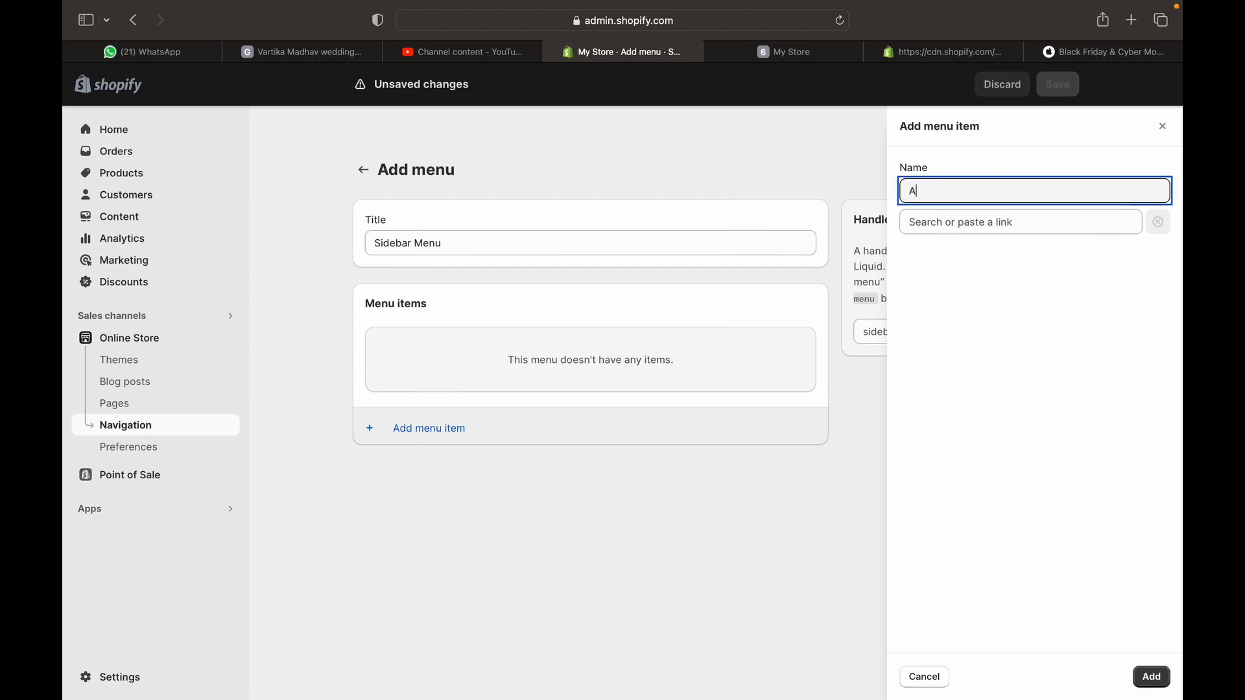
text(bout us)
click(1152, 677)
click(1057, 226)
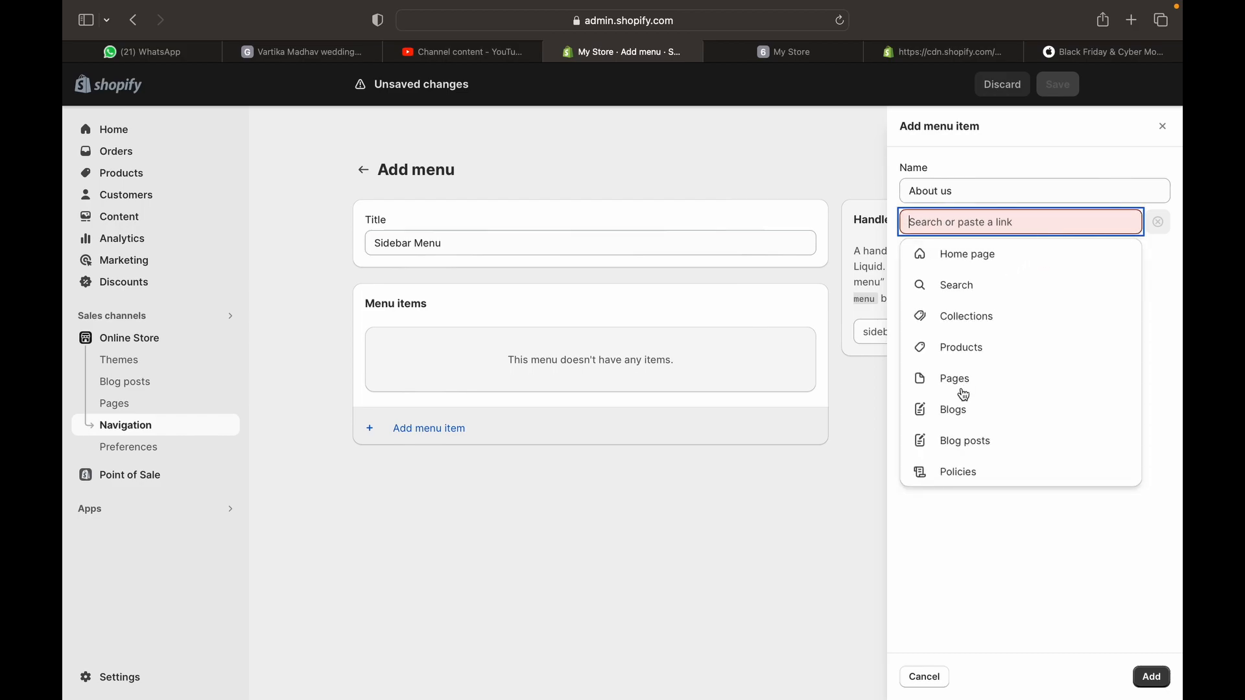
click(969, 418)
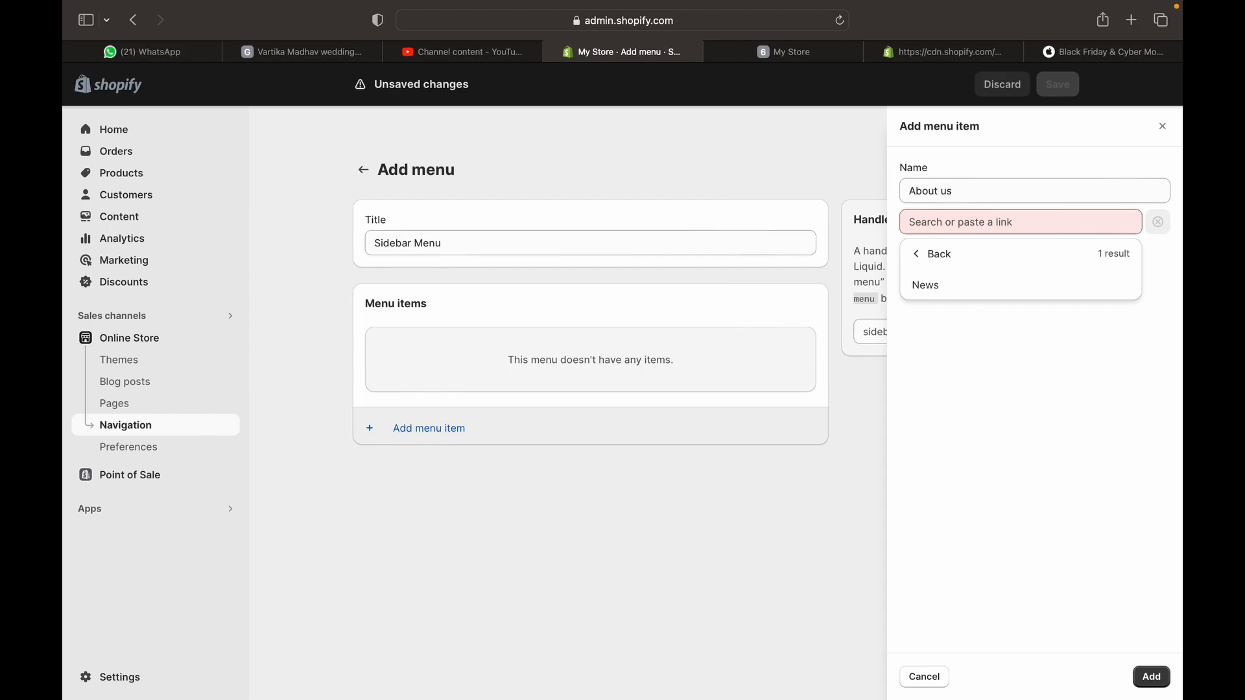
click(950, 287)
click(1147, 676)
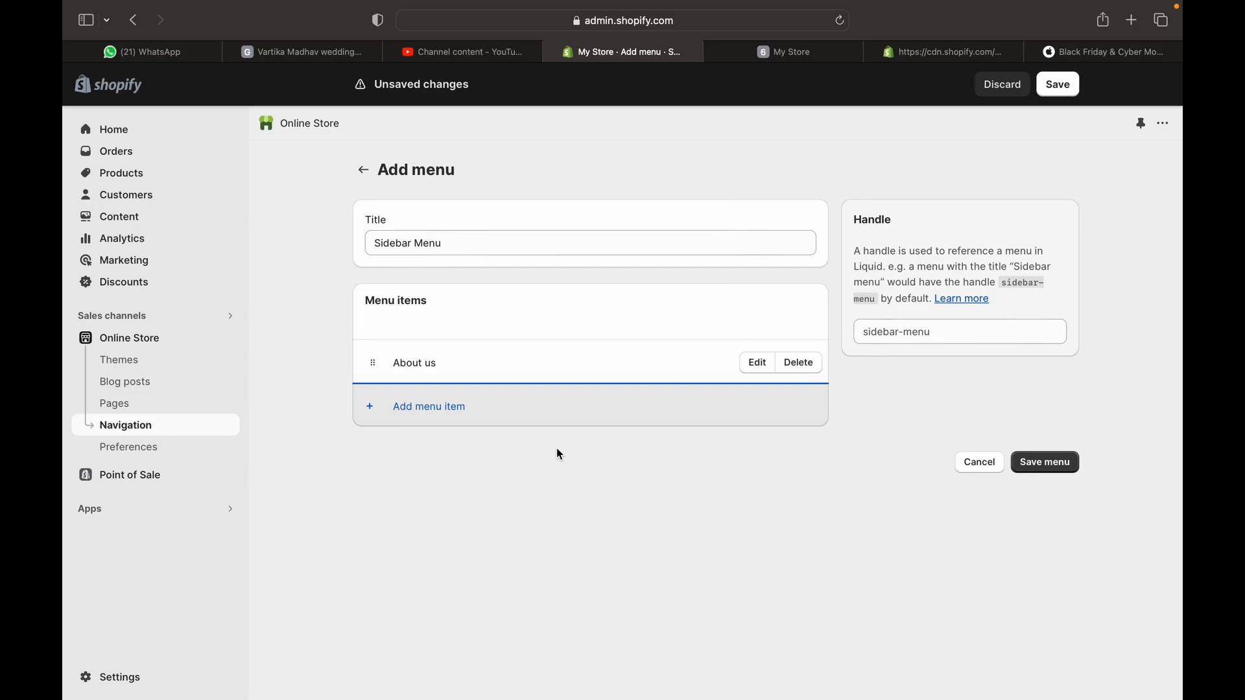
click(1054, 466)
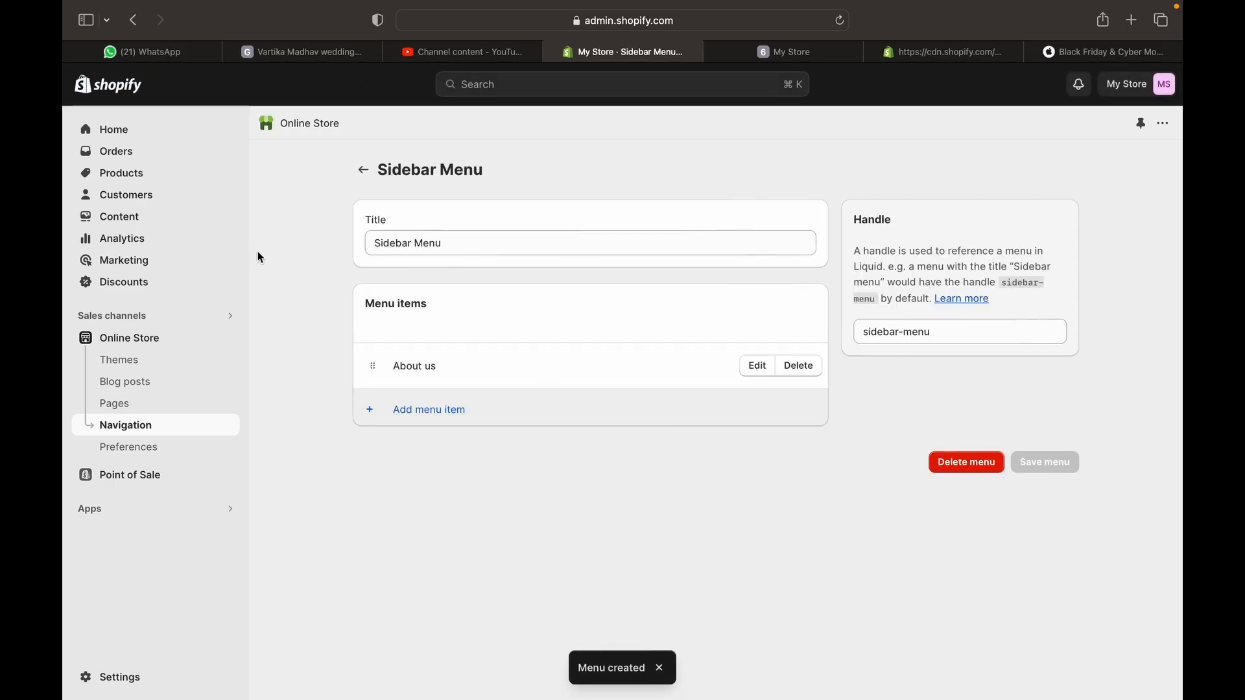
Review Preferences, including the Google Analytics and visitor message fields, and minimize the trial notice
click(130, 447)
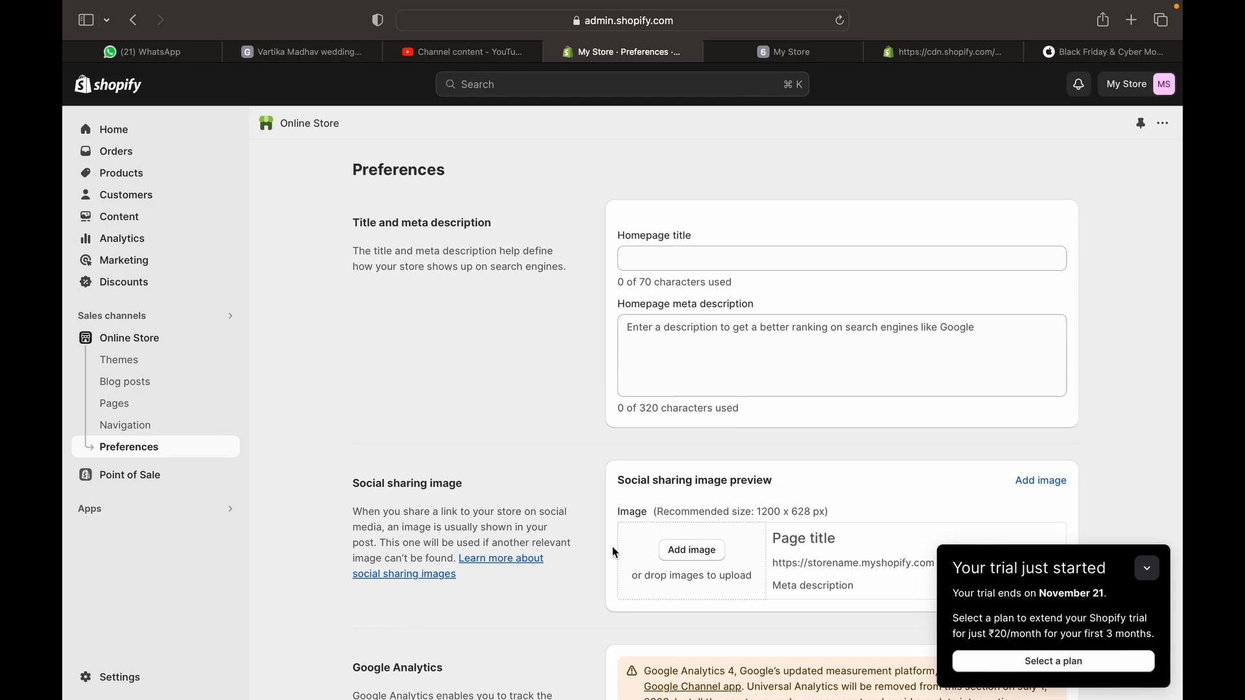
scroll(691, 570, down, 1)
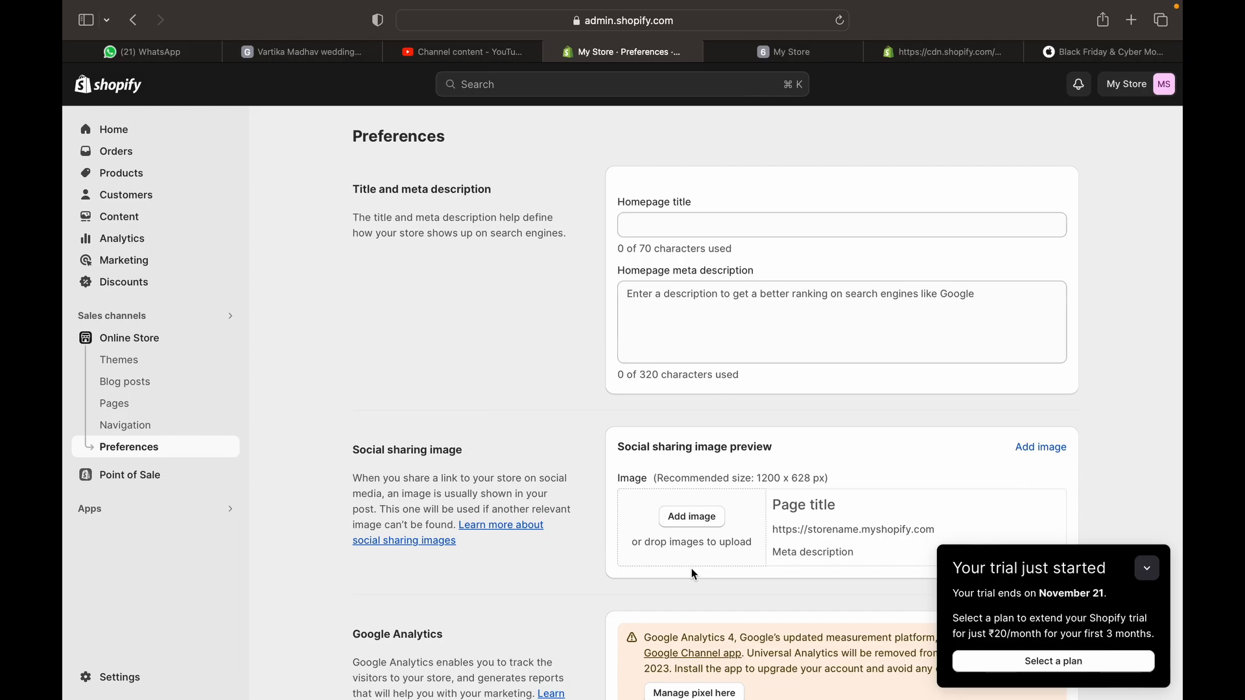
scroll(691, 568, down, 5)
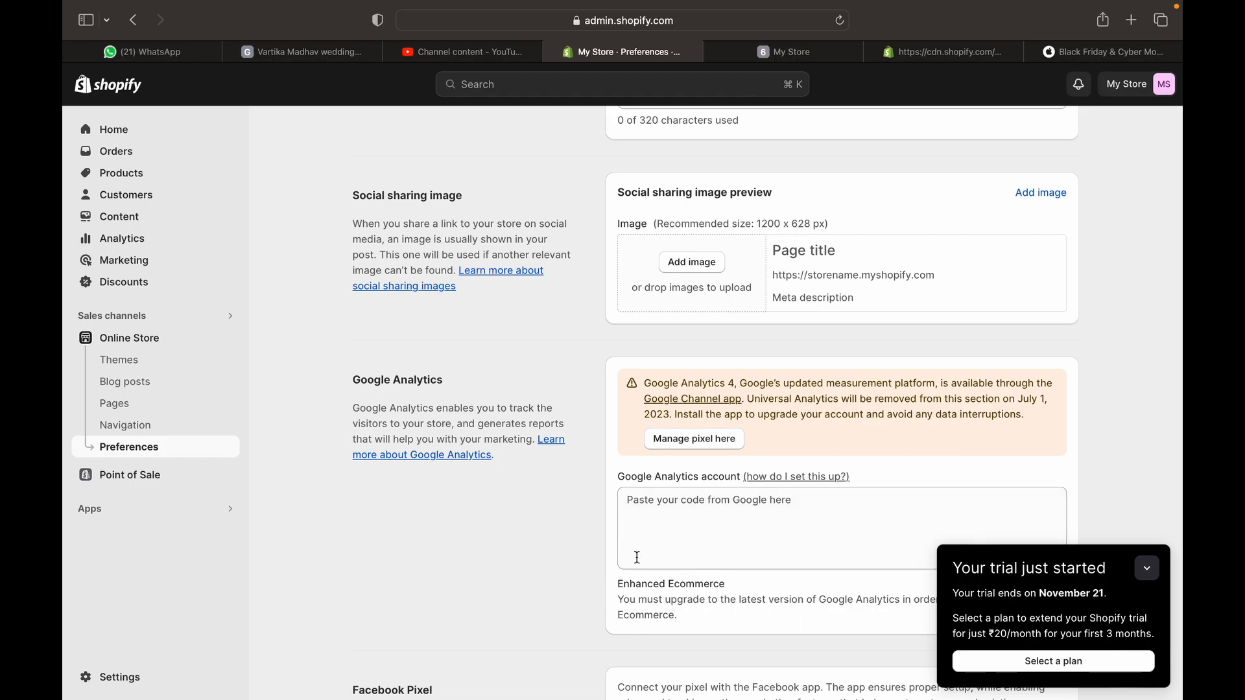
click(697, 541)
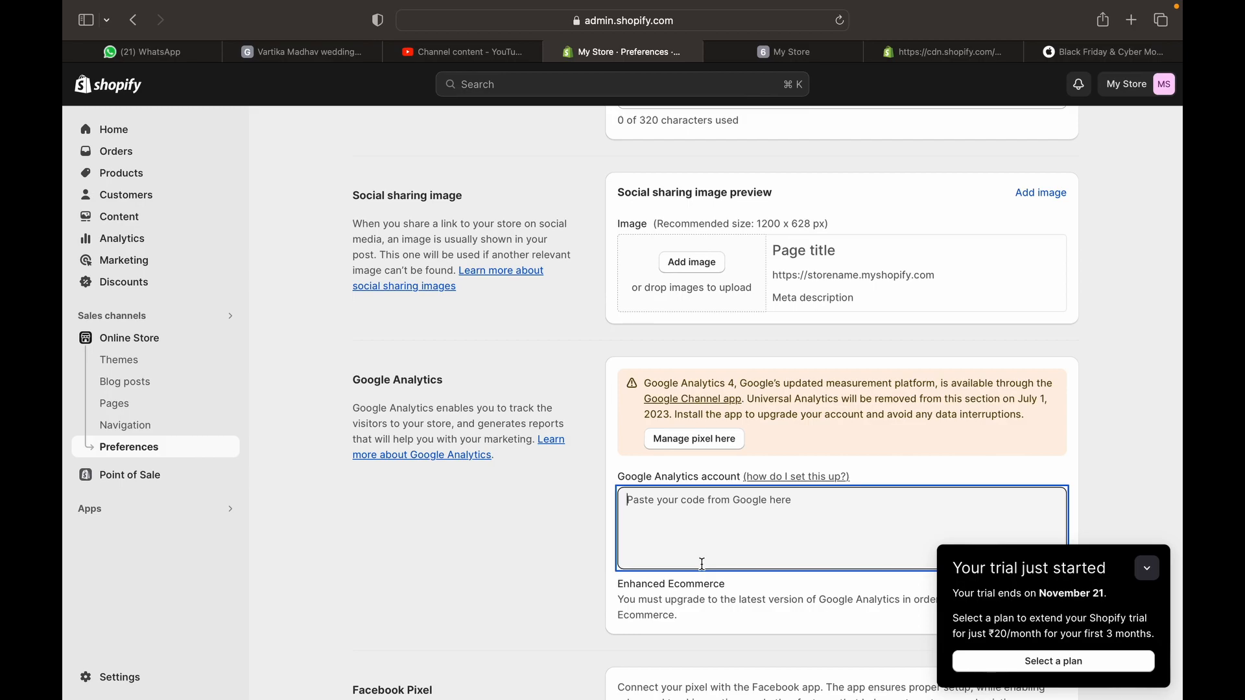
scroll(725, 663, down, 5)
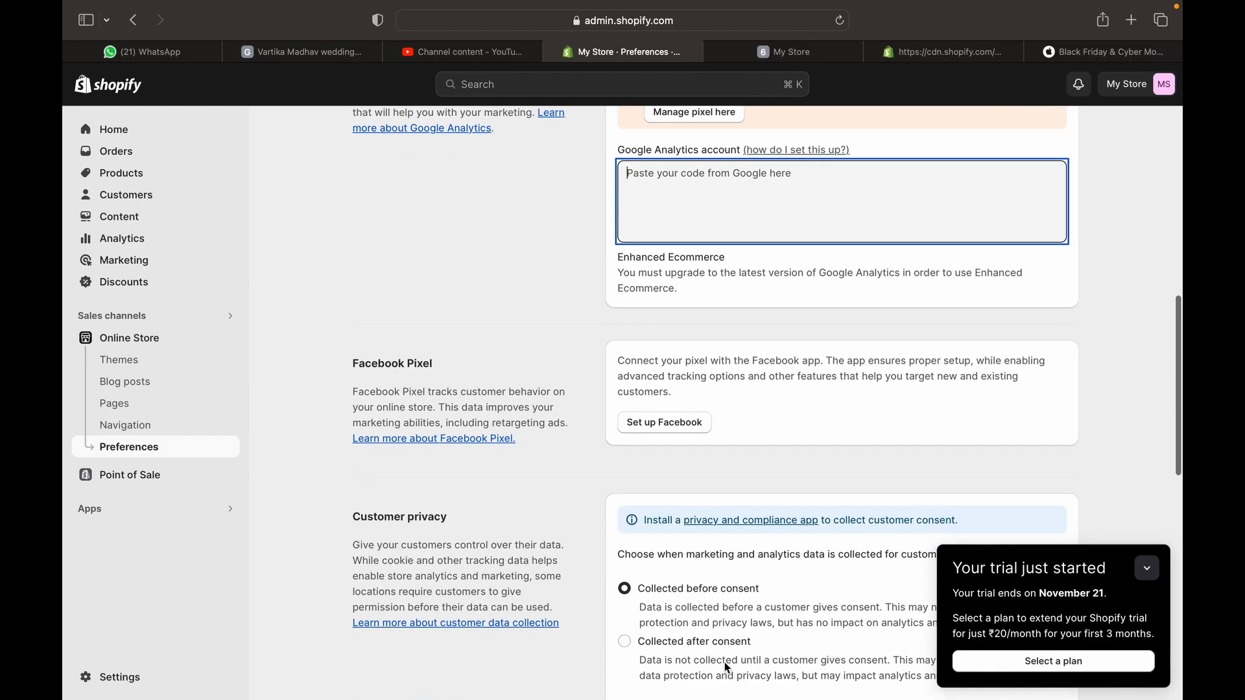
scroll(733, 499, down, 11)
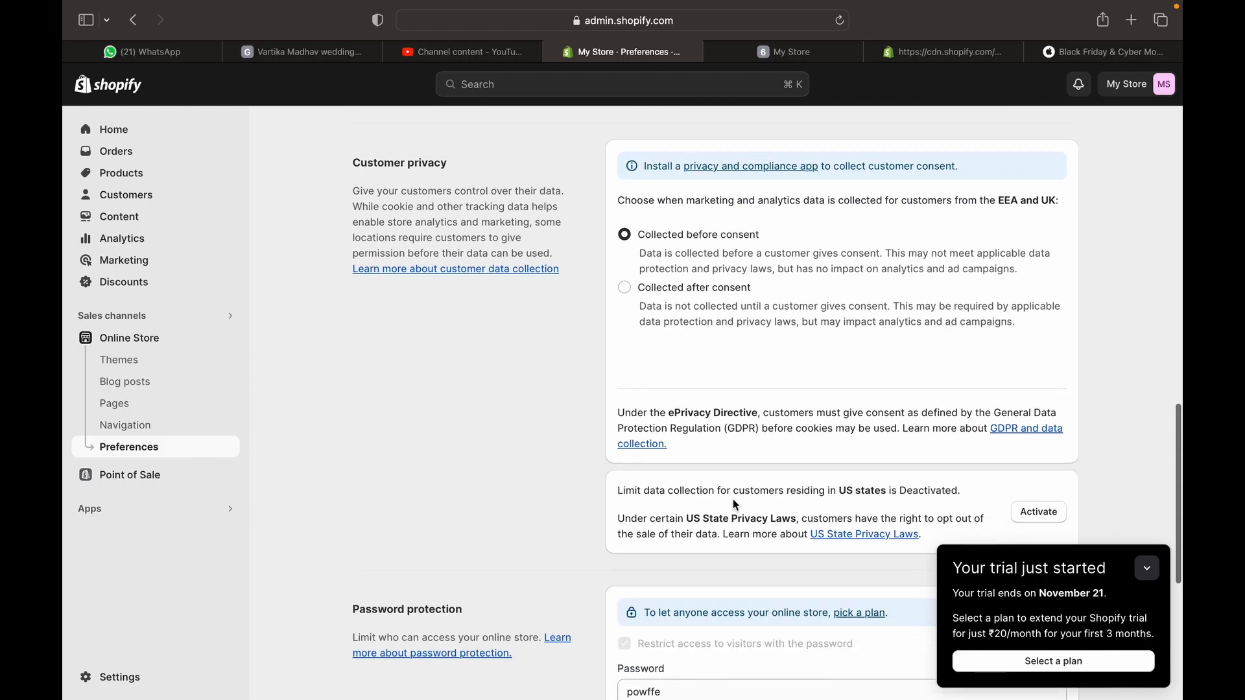
click(750, 402)
scroll(749, 402, up, 12)
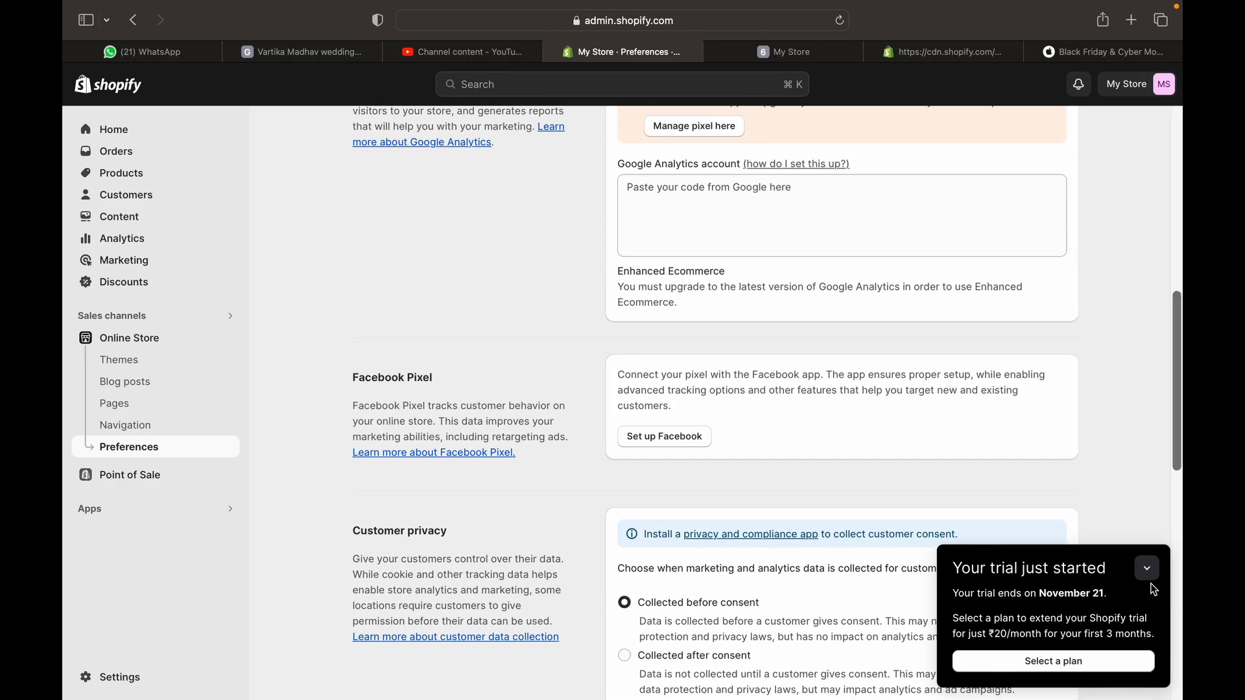
click(1147, 570)
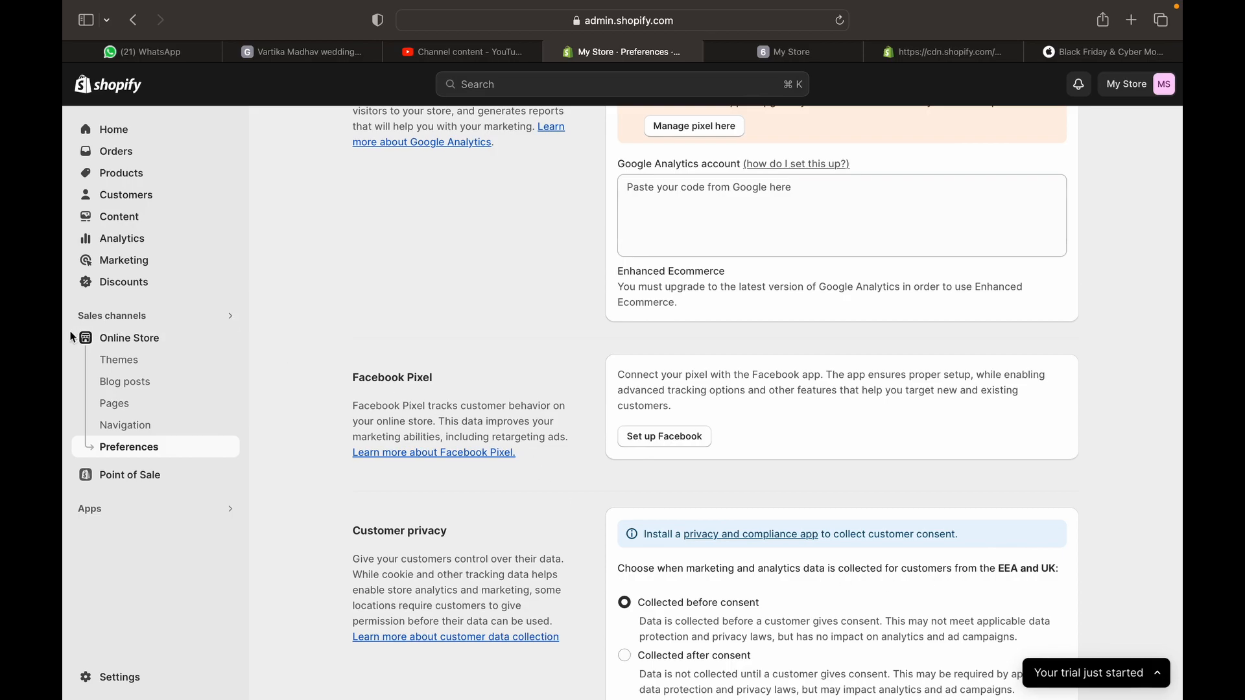
Go to Content > Files in the admin sidebar
click(116, 221)
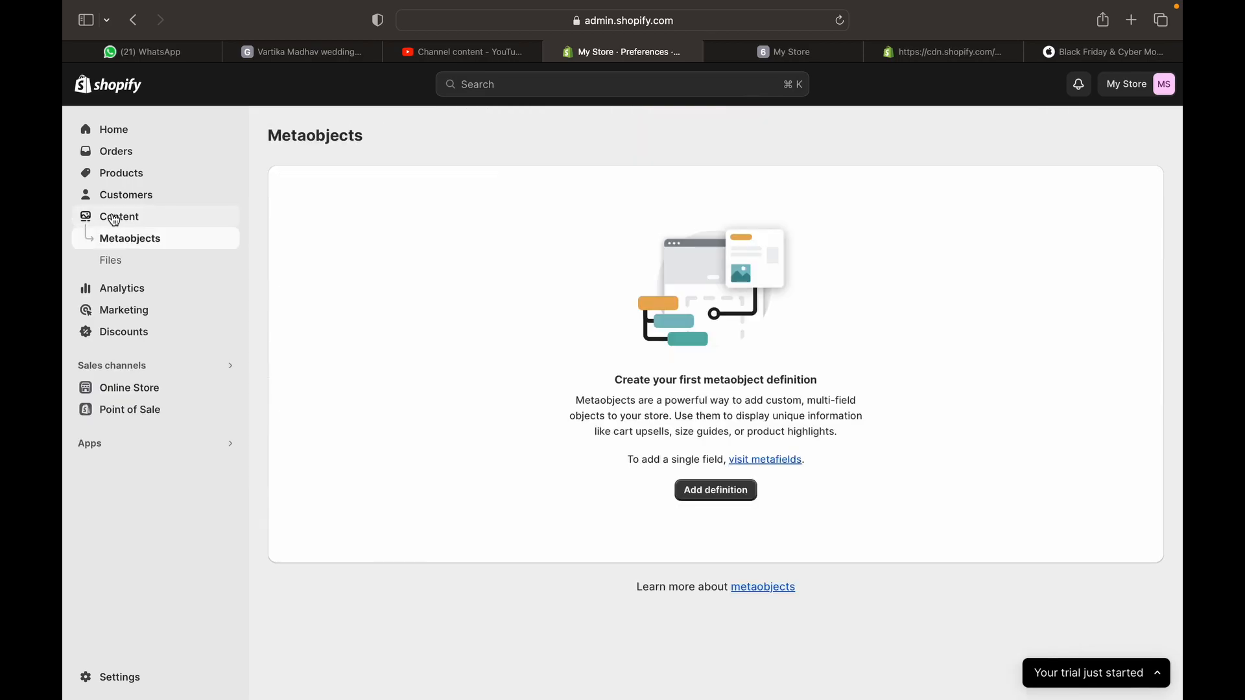
click(178, 265)
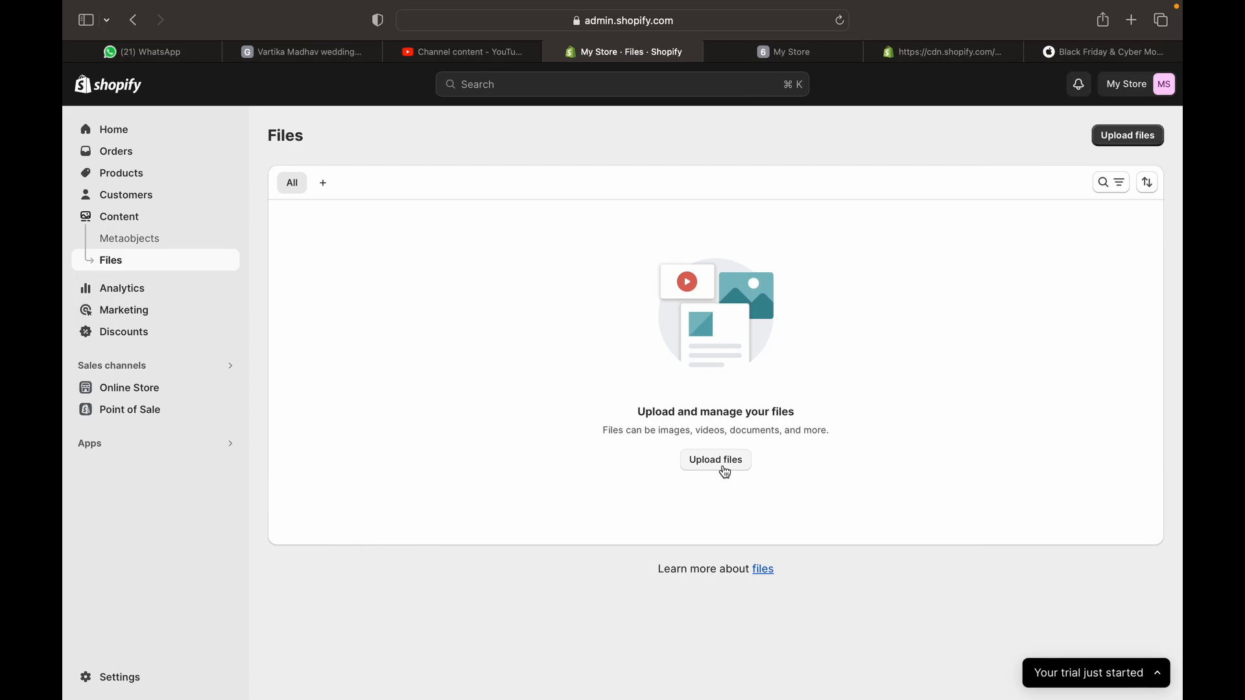
Choose the finance invoice PDF from Downloads to upload to Files
click(717, 461)
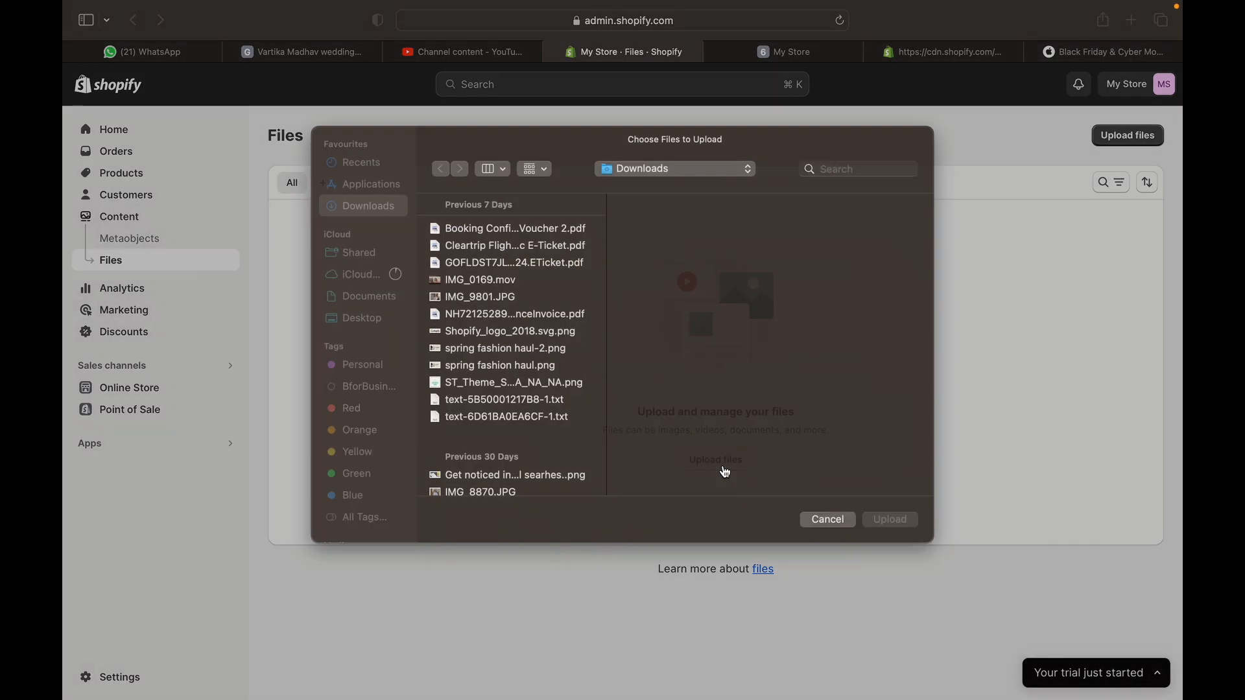
click(457, 329)
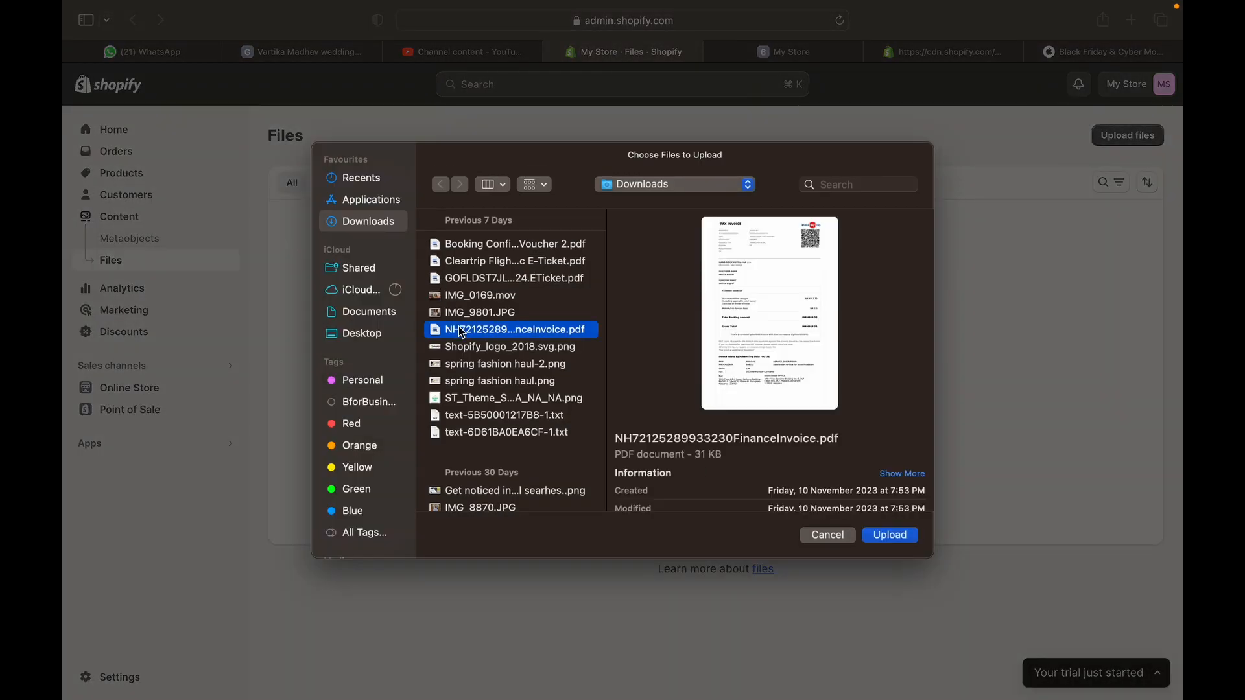
key(Return)
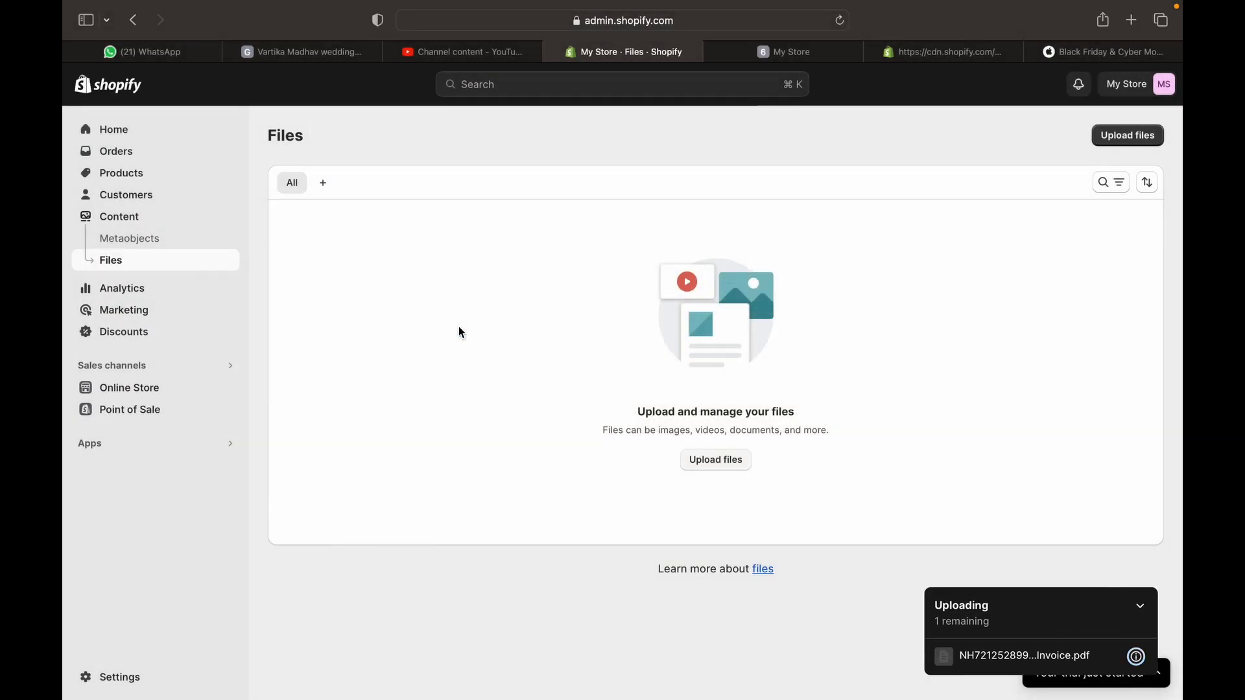